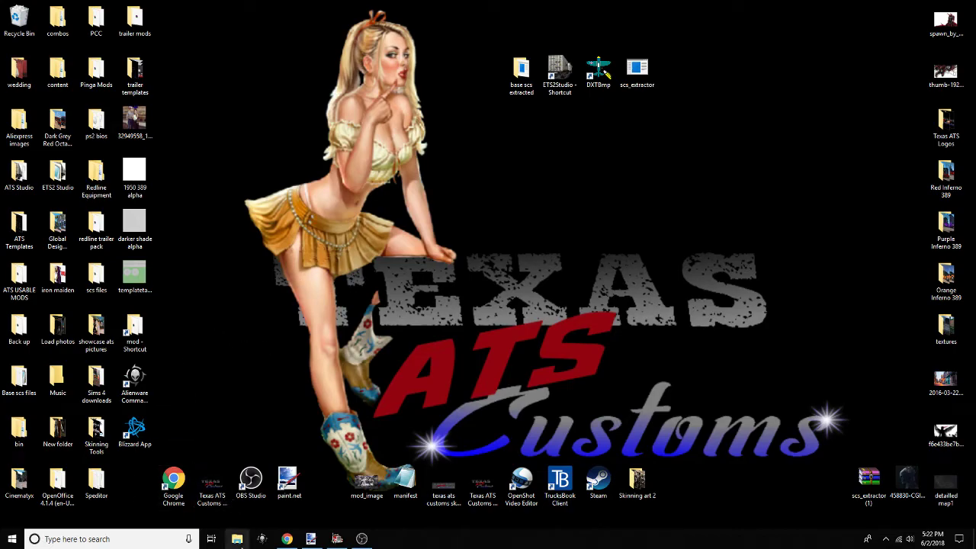
Move the scs_extractor application from the desktop into the base scs extracted folder
{"action": "left_click", "coordinate": [237, 538]}
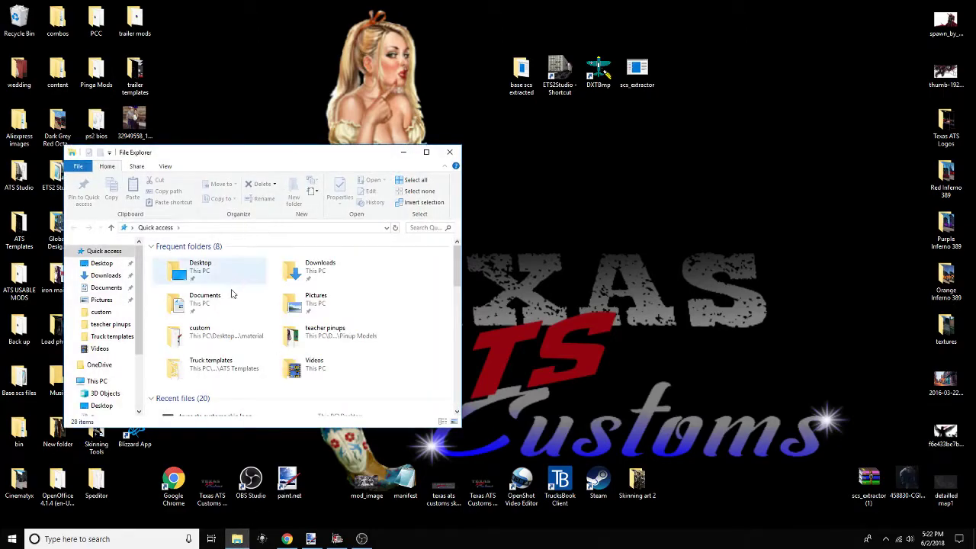
{"action": "left_click", "coordinate": [449, 151]}
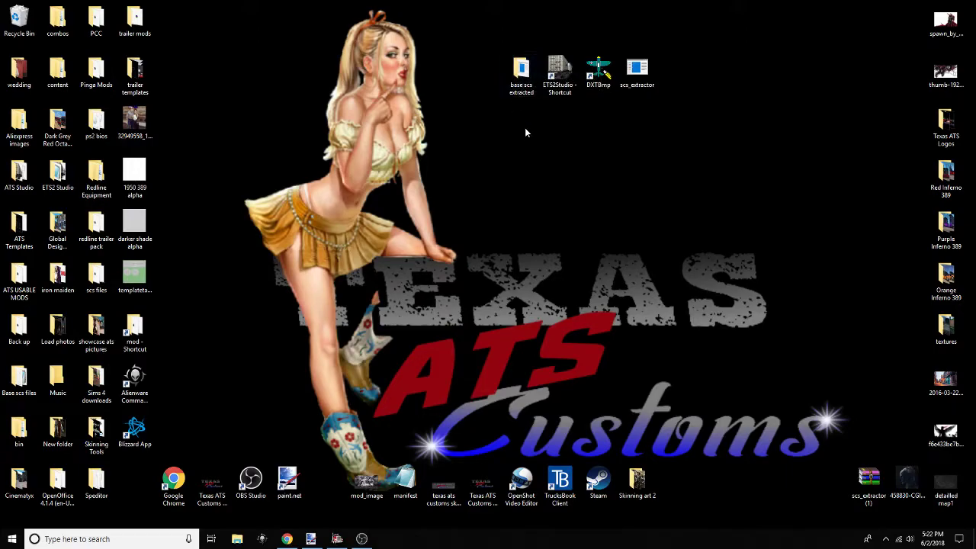
{"action": "left_click_drag", "start_coordinate": [636, 68], "coordinate": [521, 73]}
Browse in File Explorer to the Steam folder under Program Files (x86) on Local Disk (C:)
{"action": "left_click", "coordinate": [236, 539]}
{"action": "scroll", "coordinate": [107, 381], "scroll_direction": "down", "scroll_amount": 3}
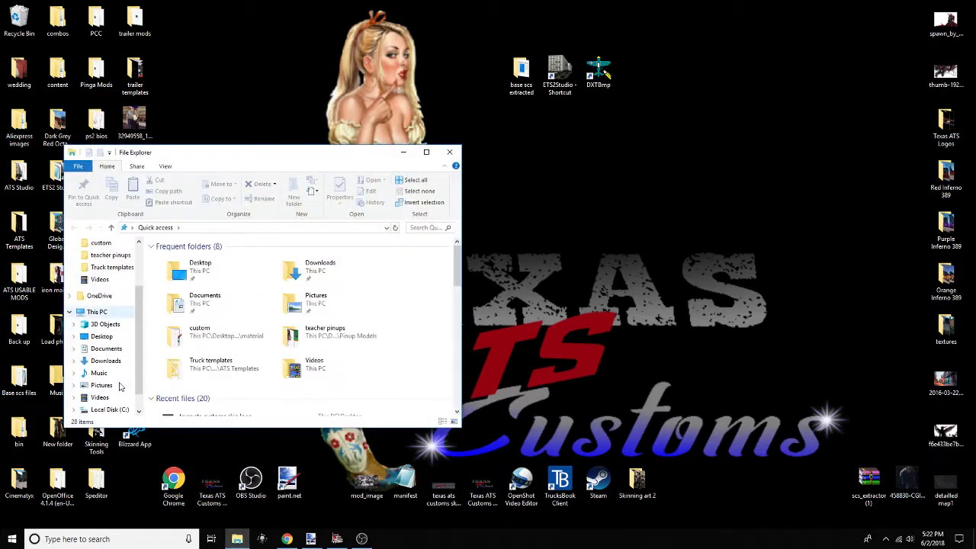
{"action": "left_click", "coordinate": [109, 385]}
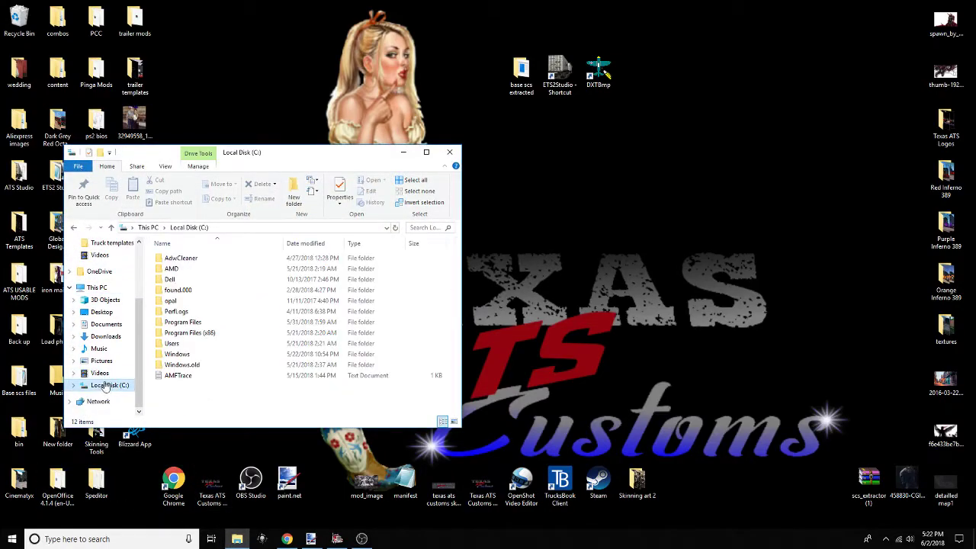
{"action": "double_click", "coordinate": [188, 333]}
{"action": "scroll", "coordinate": [179, 396], "scroll_direction": "down", "scroll_amount": 5}
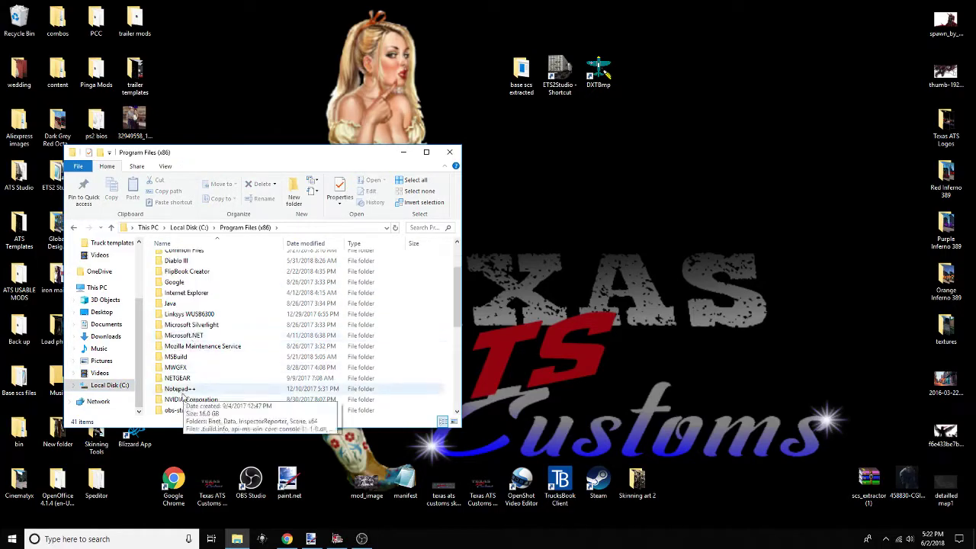
{"action": "scroll", "coordinate": [174, 371], "scroll_direction": "down", "scroll_amount": 1}
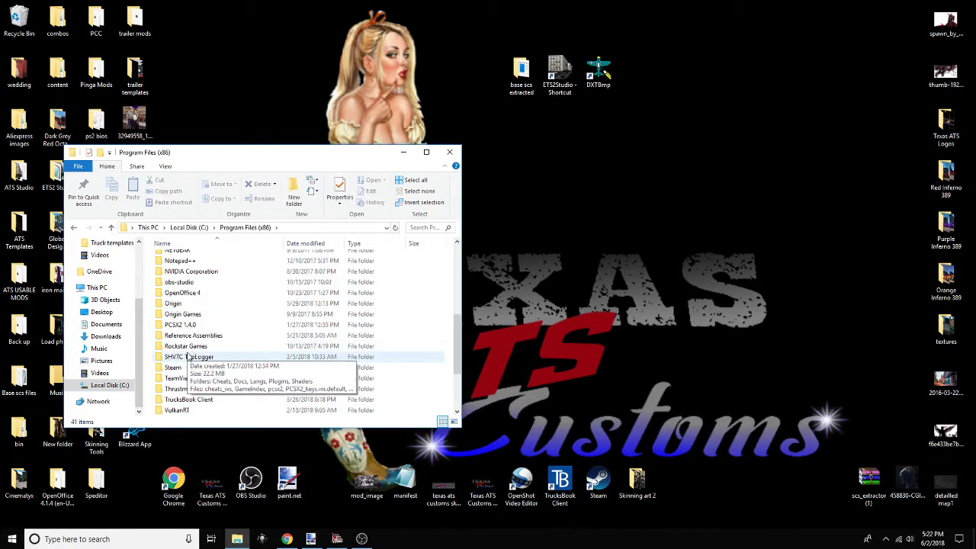
{"action": "double_click", "coordinate": [174, 369]}
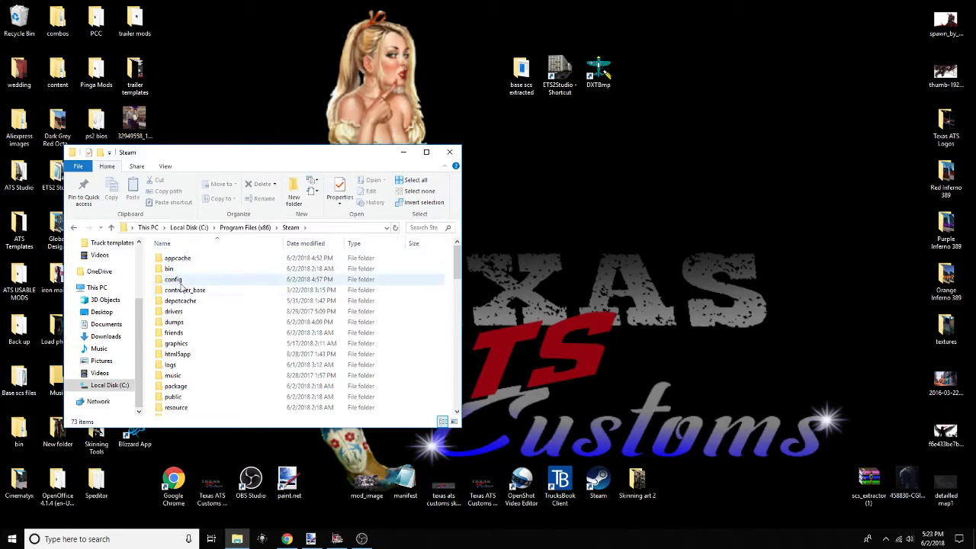
Open the American Truck Simulator folder inside steamapps\common and locate the base SCS file
{"action": "scroll", "coordinate": [186, 377], "scroll_direction": "down", "scroll_amount": 2}
{"action": "double_click", "coordinate": [183, 387]}
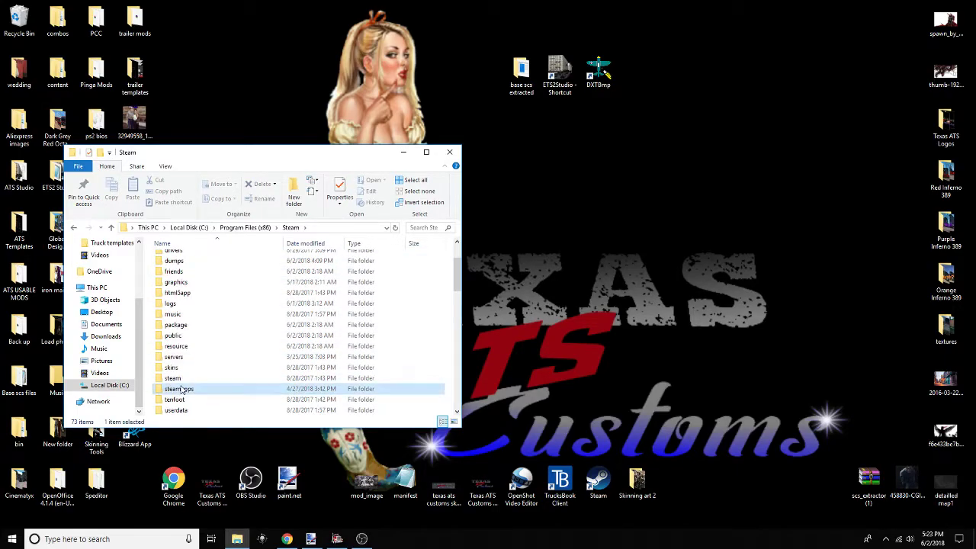
{"action": "double_click", "coordinate": [183, 258]}
{"action": "double_click", "coordinate": [183, 258]}
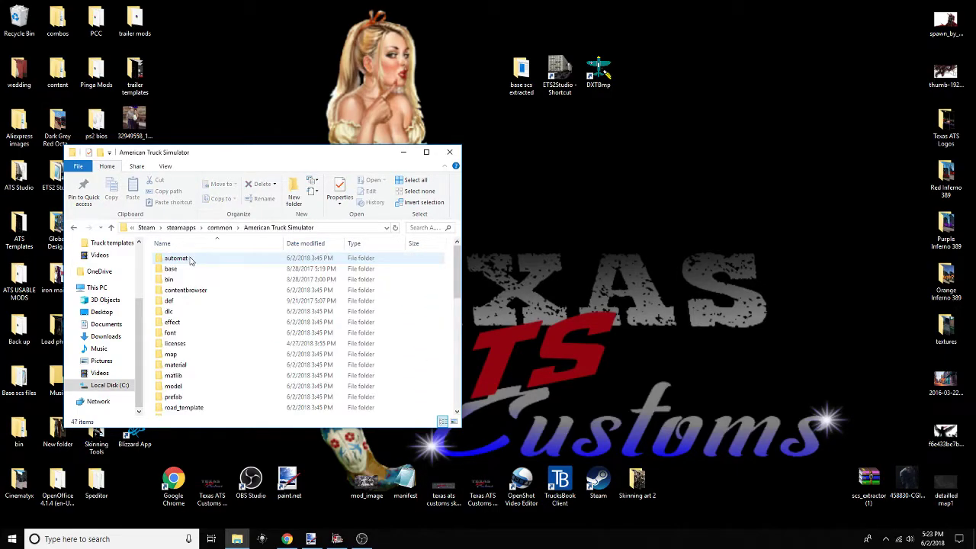
{"action": "scroll", "coordinate": [183, 347], "scroll_direction": "down", "scroll_amount": 5}
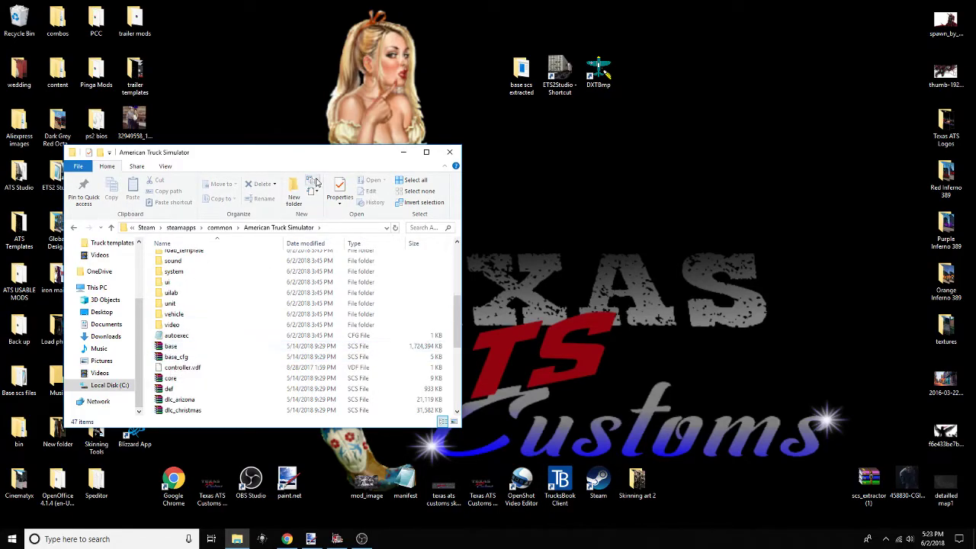
{"action": "left_click_drag", "start_coordinate": [317, 164], "coordinate": [270, 37]}
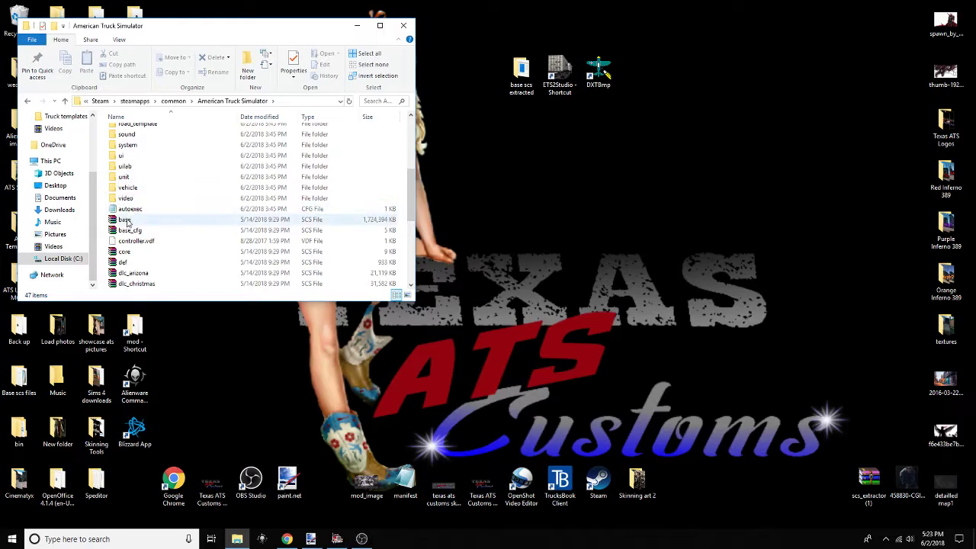
Open the base scs extracted folder alongside, try opening the base SCS file with scs_extractor, and close both folder windows
{"action": "double_click", "coordinate": [521, 72]}
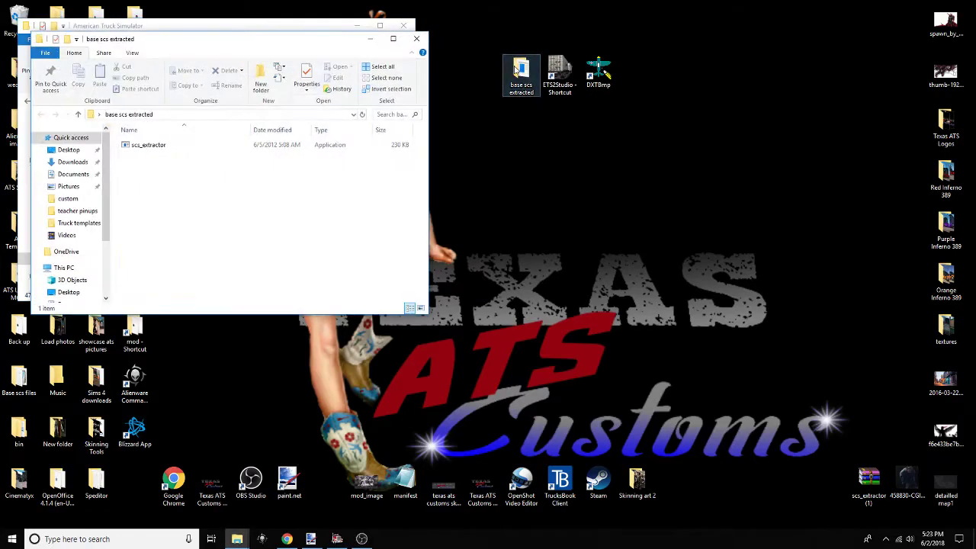
{"action": "left_click_drag", "start_coordinate": [320, 38], "coordinate": [720, 46]}
{"action": "left_click_drag", "start_coordinate": [204, 221], "coordinate": [554, 155]}
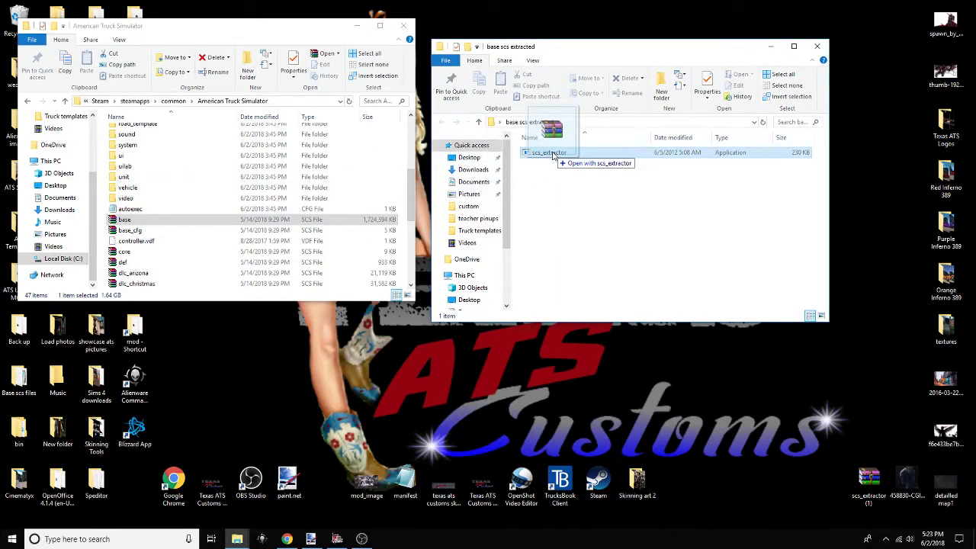
{"action": "left_click_drag", "start_coordinate": [554, 156], "coordinate": [196, 207]}
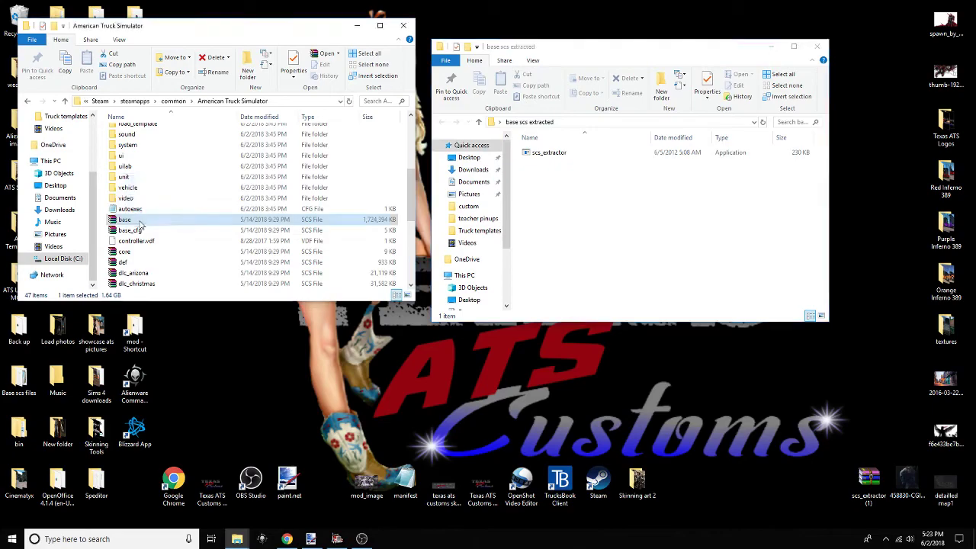
{"action": "left_click", "coordinate": [401, 26]}
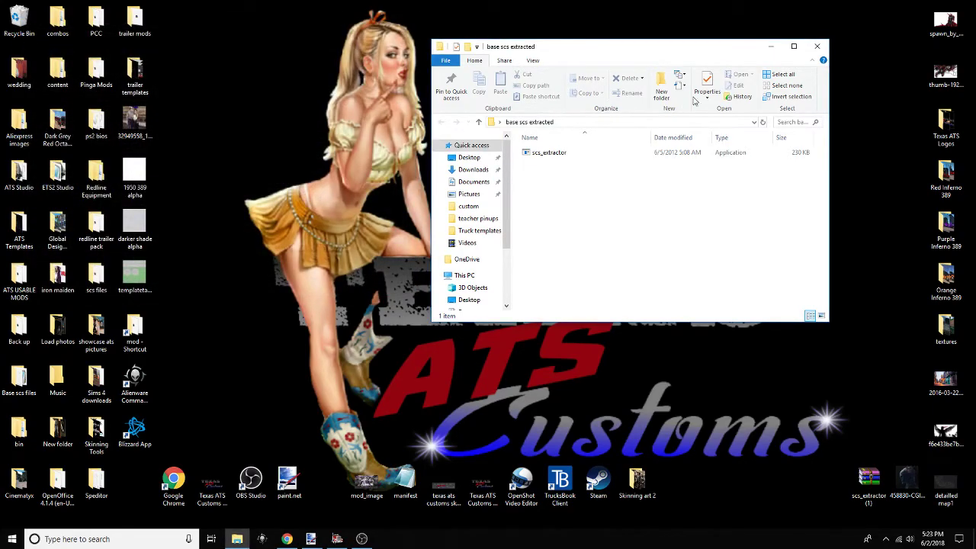
{"action": "left_click", "coordinate": [817, 46]}
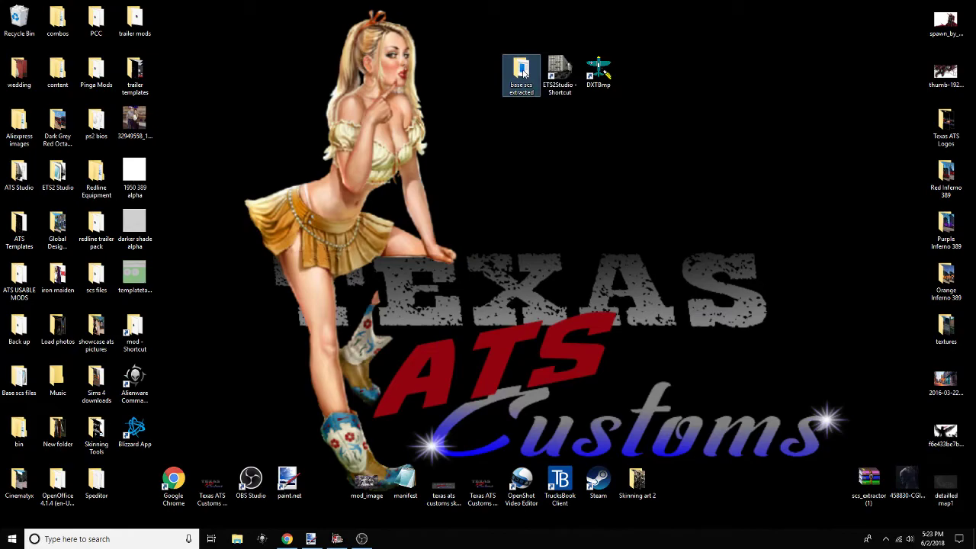
Switch to paint.net and open the 63inch_sleeper_highroof template from the Truck templates folder in ATS Templates
{"action": "left_click", "coordinate": [311, 539]}
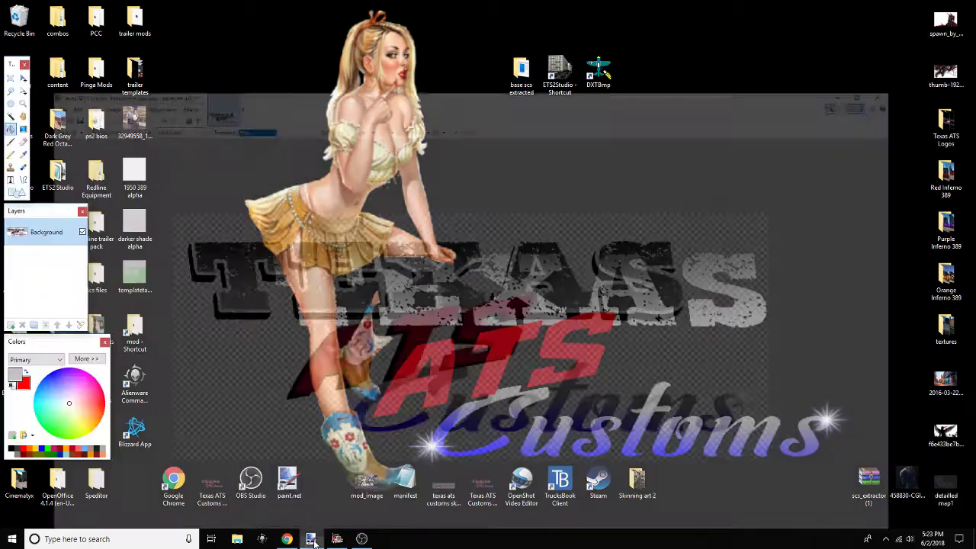
{"action": "left_click", "coordinate": [11, 19]}
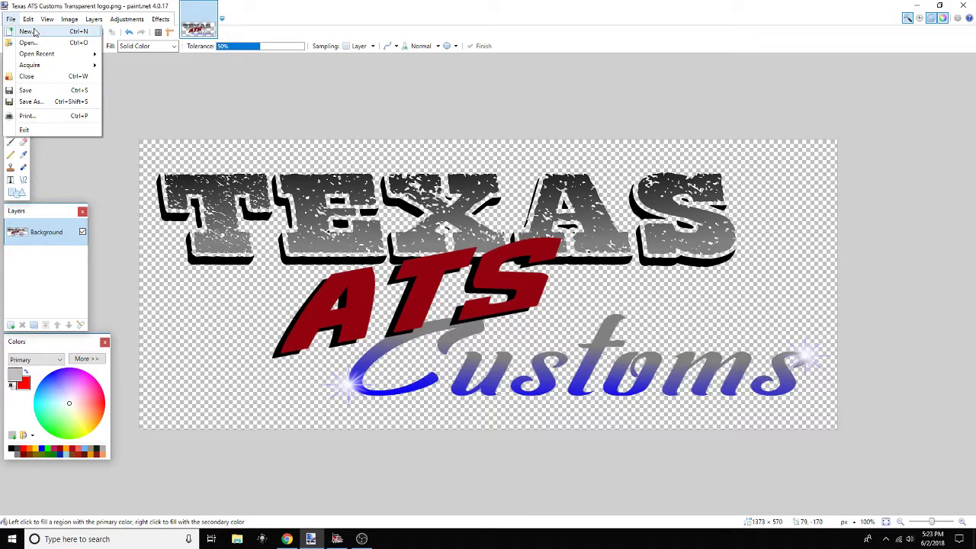
{"action": "mouse_move", "coordinate": [29, 20]}
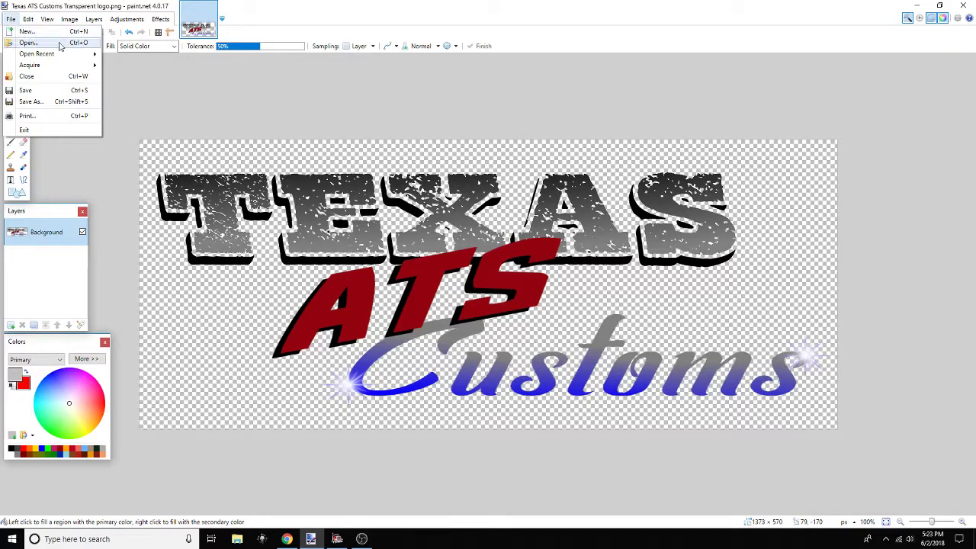
{"action": "left_click", "coordinate": [30, 43]}
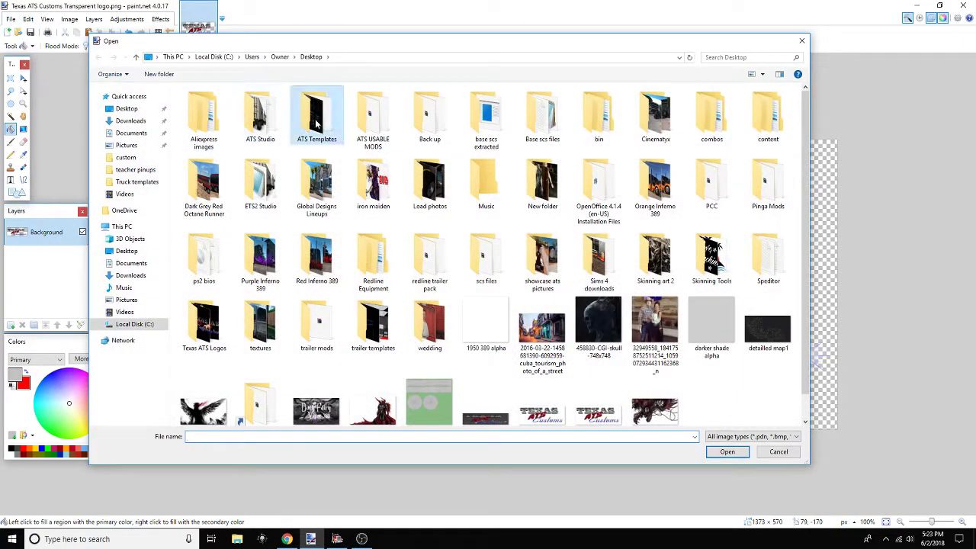
{"action": "double_click", "coordinate": [317, 122]}
{"action": "double_click", "coordinate": [218, 168]}
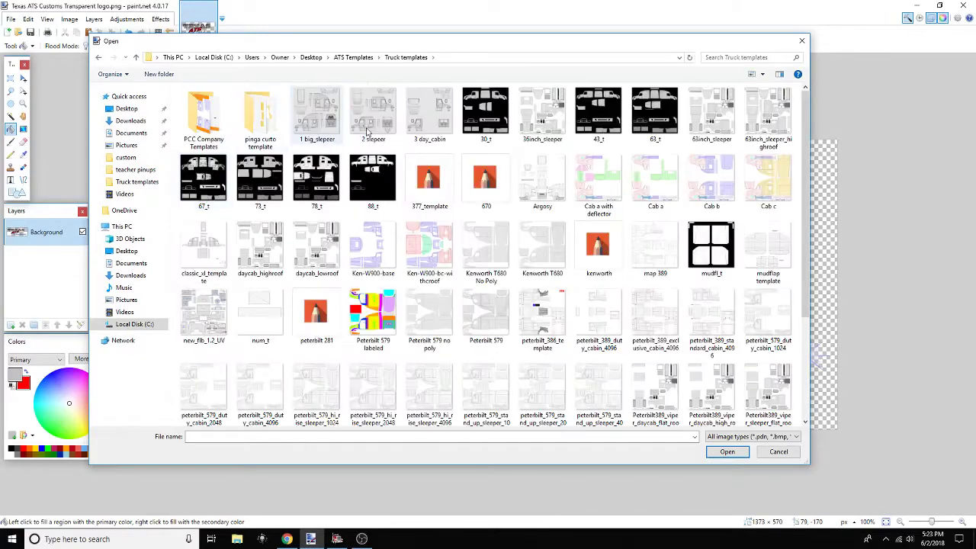
{"action": "left_click", "coordinate": [756, 122]}
{"action": "double_click", "coordinate": [756, 122]}
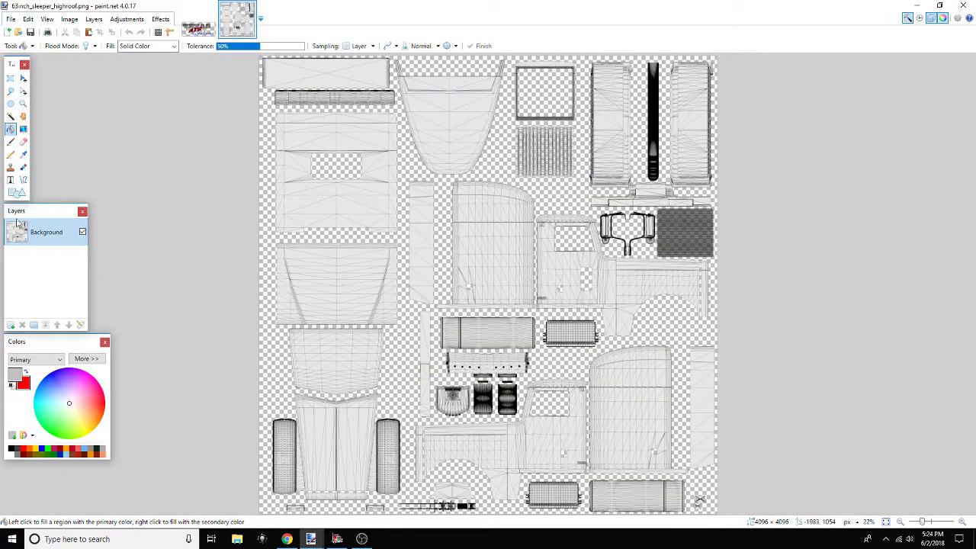
Replace the template's Background layer with a new layer filled in solid black
{"action": "left_click", "coordinate": [11, 326]}
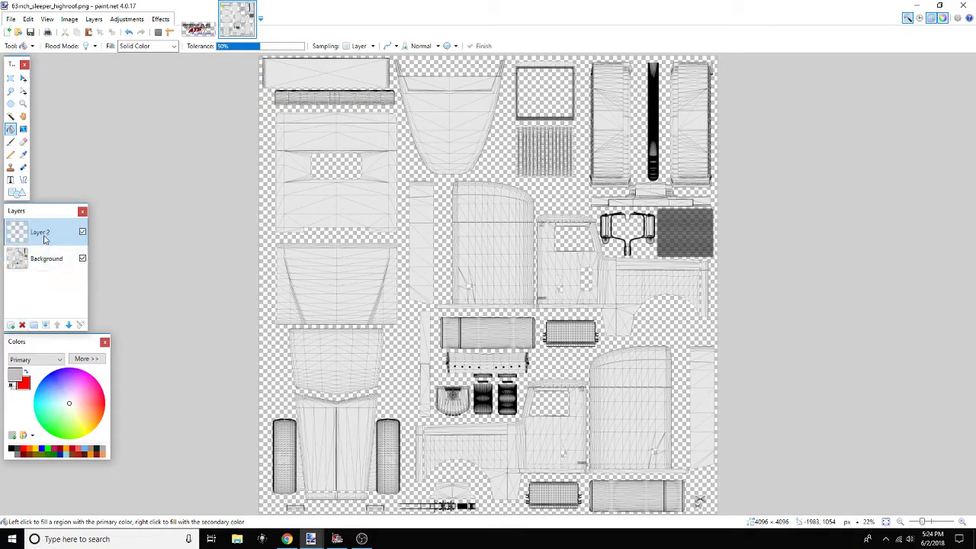
{"action": "left_click", "coordinate": [11, 449]}
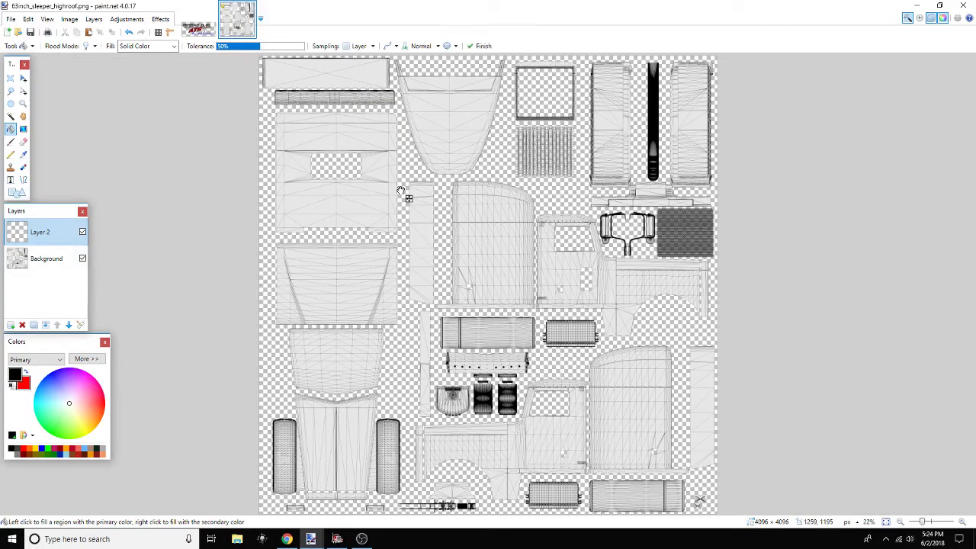
{"action": "left_click", "coordinate": [399, 189]}
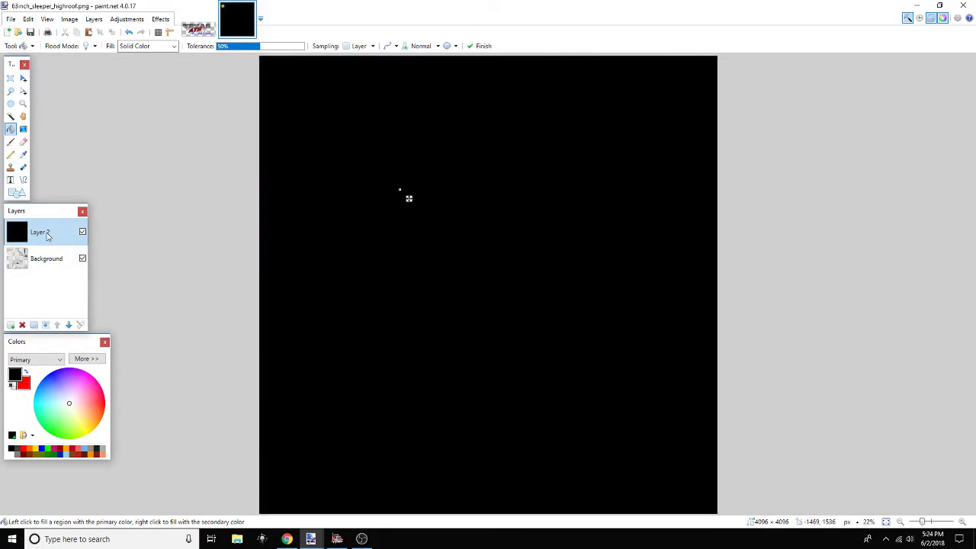
{"action": "left_click", "coordinate": [41, 258]}
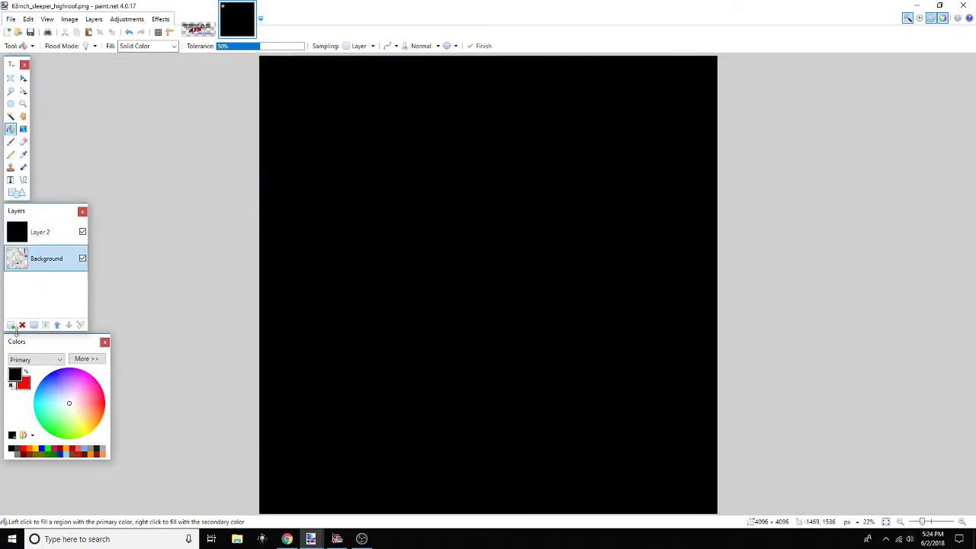
{"action": "left_click", "coordinate": [22, 324]}
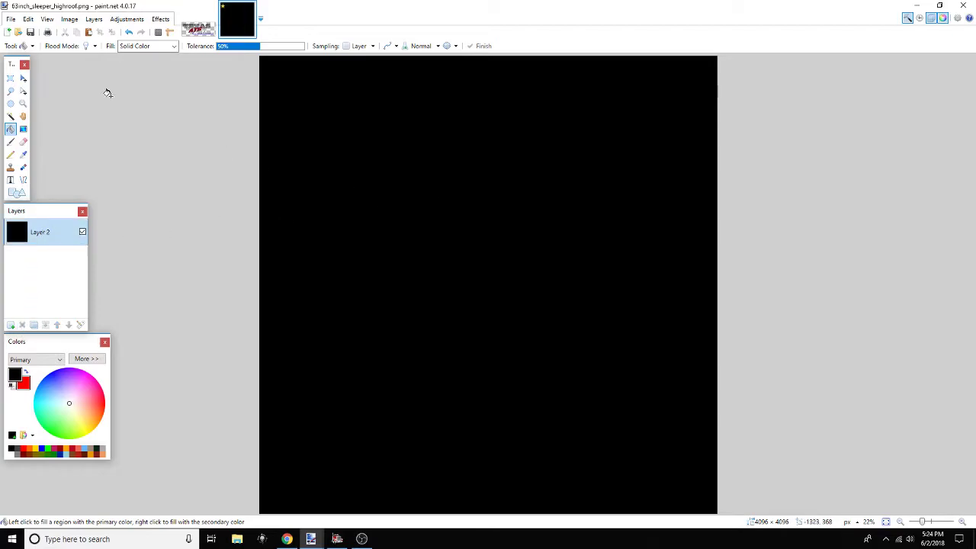
Save the image to the Desktop as black in DirectDraw Surface (DDS) format, using DXT1 compression with mip maps generated
{"action": "left_click", "coordinate": [10, 19]}
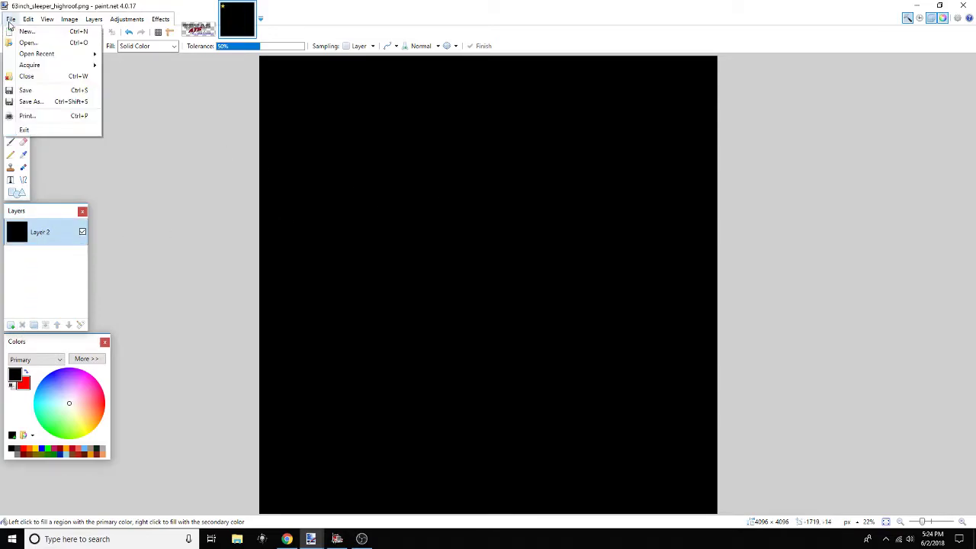
{"action": "left_click", "coordinate": [35, 102]}
{"action": "left_click", "coordinate": [213, 418]}
{"action": "double_click", "coordinate": [214, 418]}
{"action": "type", "text": "black"}
{"action": "left_click", "coordinate": [232, 430]}
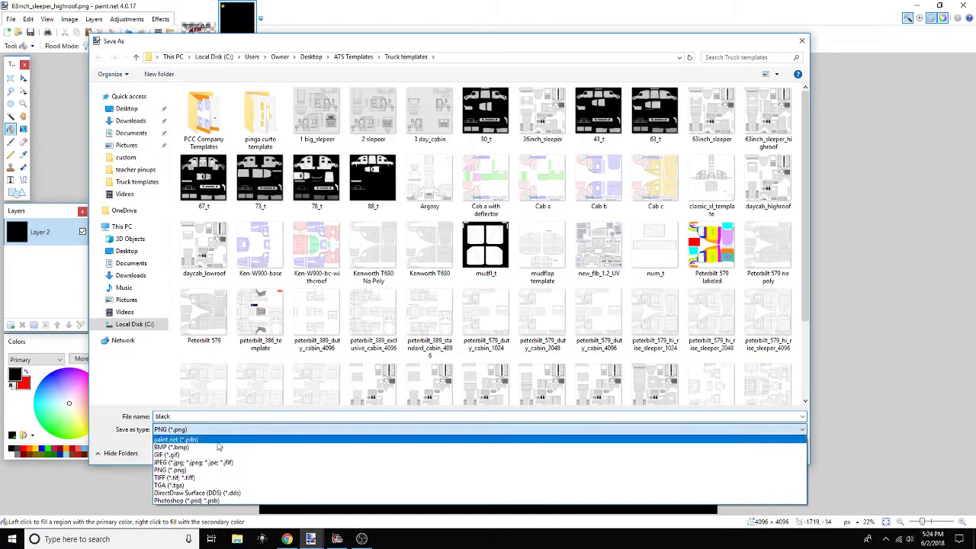
{"action": "left_click", "coordinate": [197, 493]}
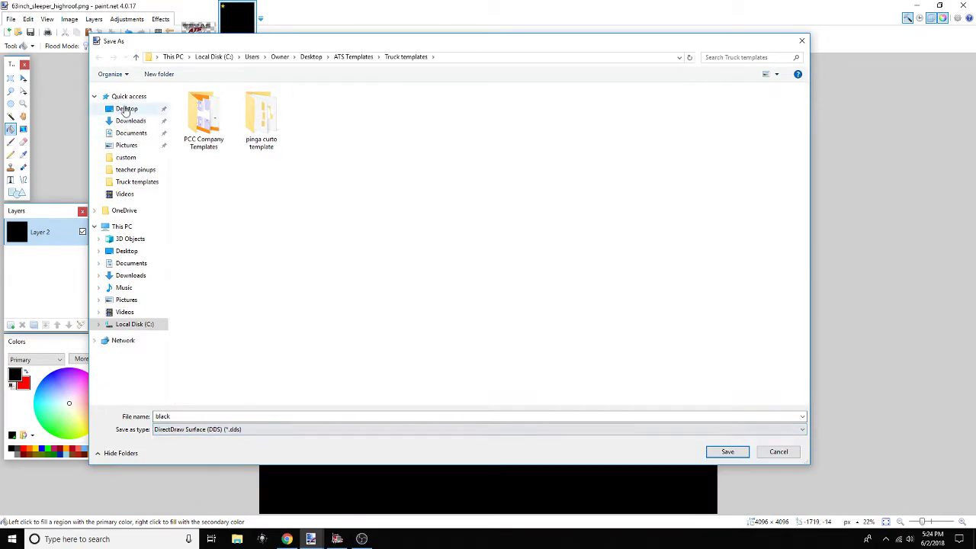
{"action": "left_click", "coordinate": [126, 108]}
{"action": "left_click", "coordinate": [729, 452]}
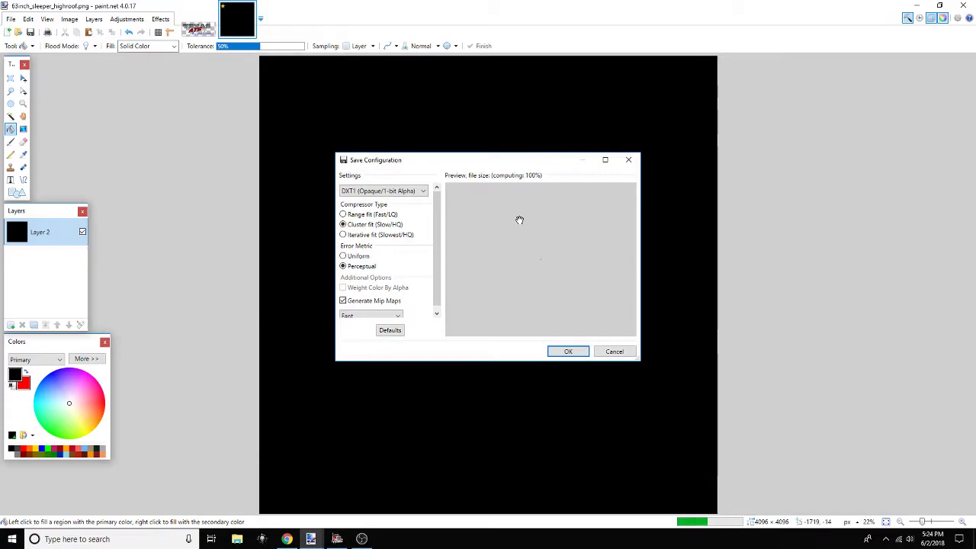
{"action": "left_click", "coordinate": [565, 350]}
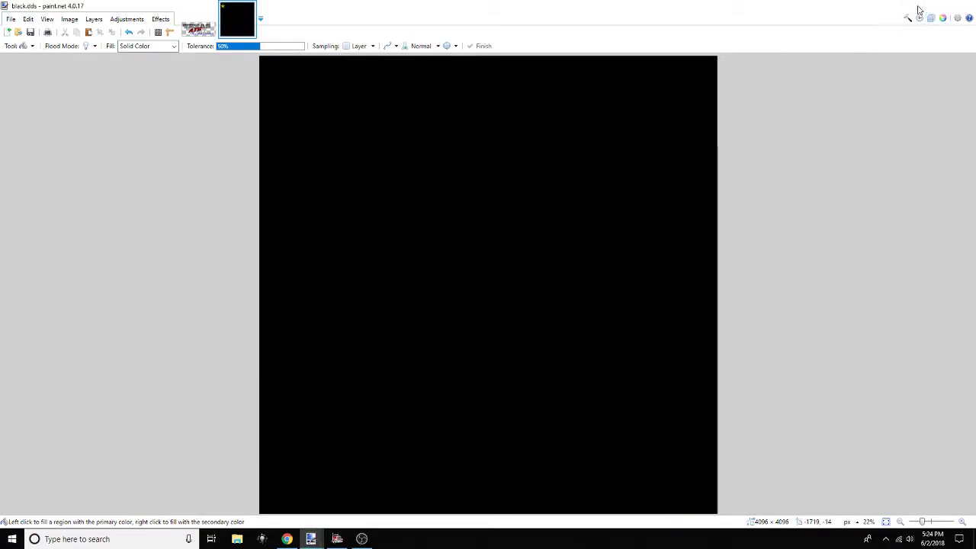
Check the saved black file on the desktop and return to the black.dds image in paint.net
{"action": "left_click", "coordinate": [917, 6]}
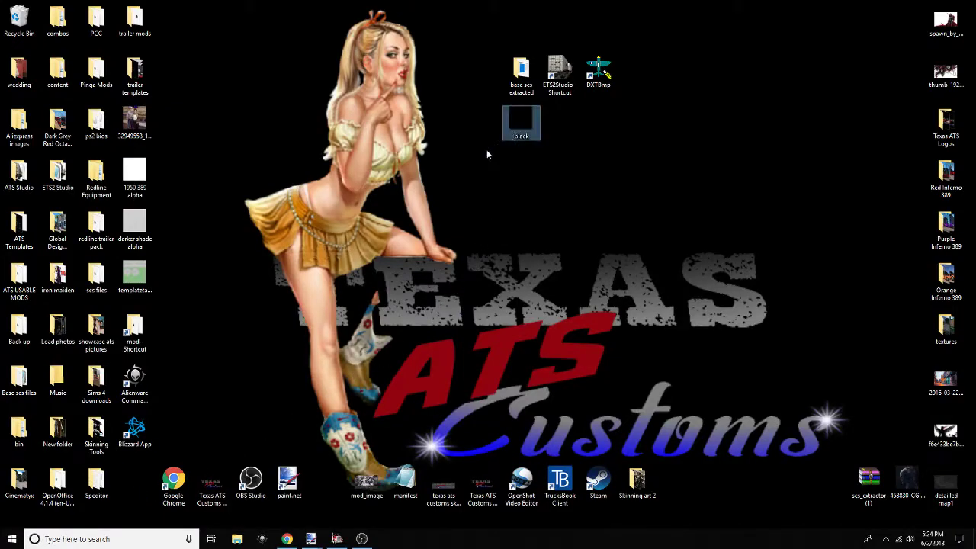
{"action": "mouse_move", "coordinate": [311, 538]}
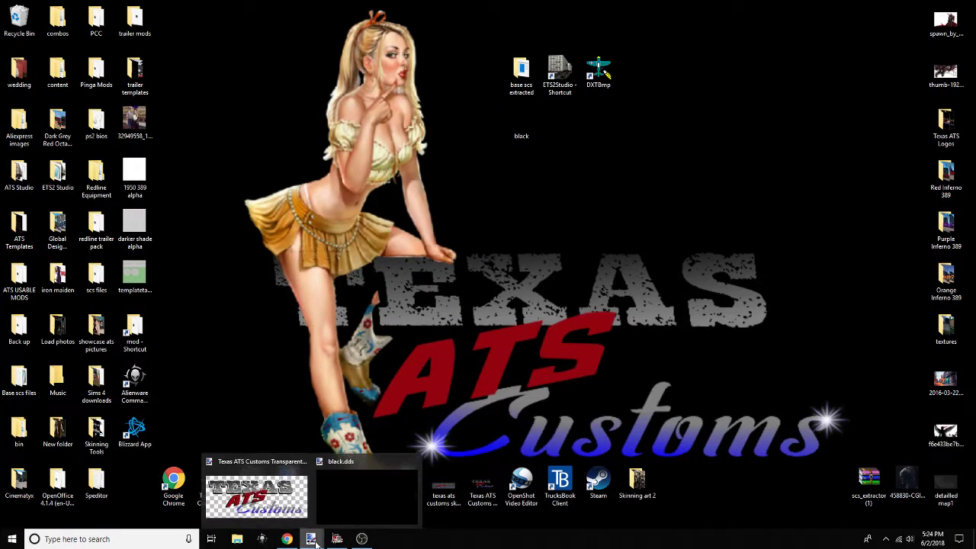
{"action": "left_click", "coordinate": [362, 503]}
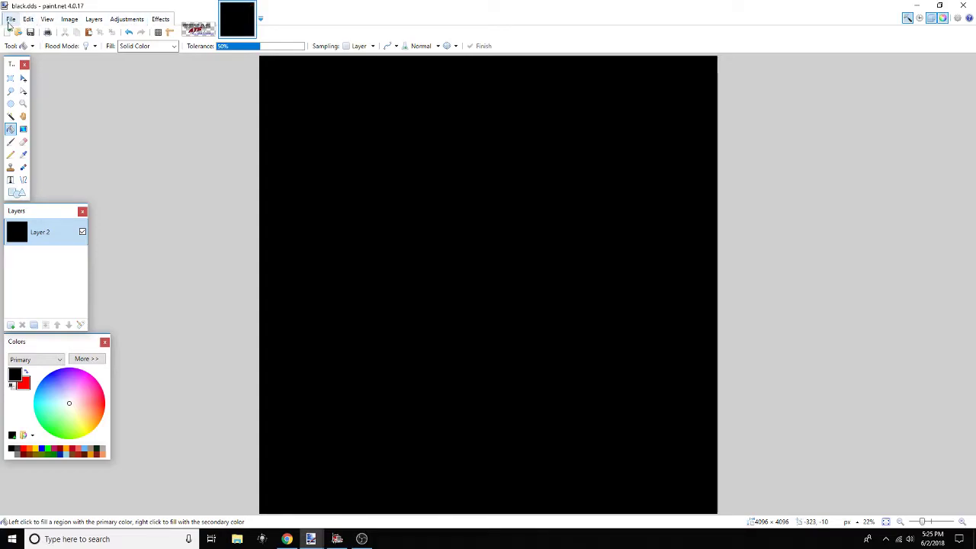
Fill the whole layer with gray and lighten the fill by raising the color's HSV value to 74
{"action": "left_click", "coordinate": [17, 453]}
{"action": "left_click", "coordinate": [403, 246]}
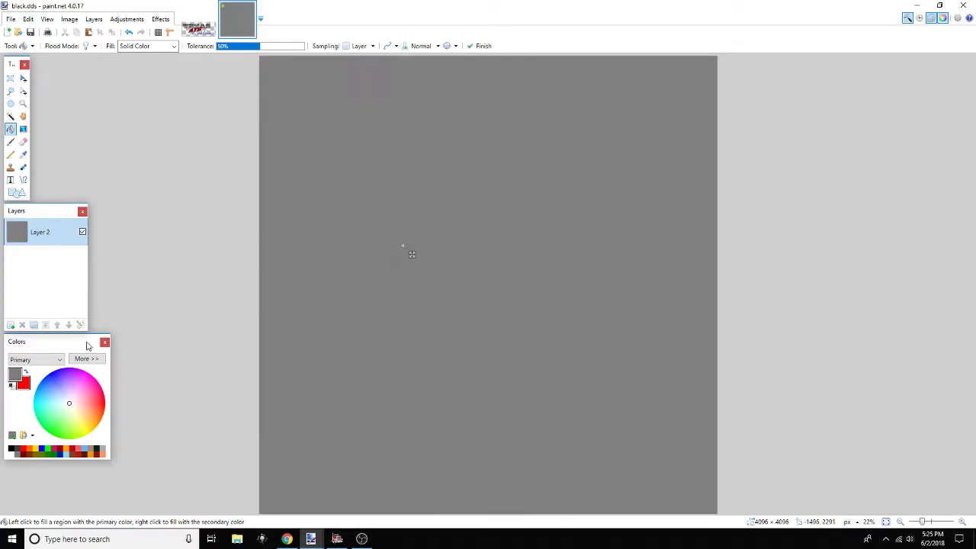
{"action": "left_click", "coordinate": [86, 358]}
{"action": "left_click", "coordinate": [188, 448]}
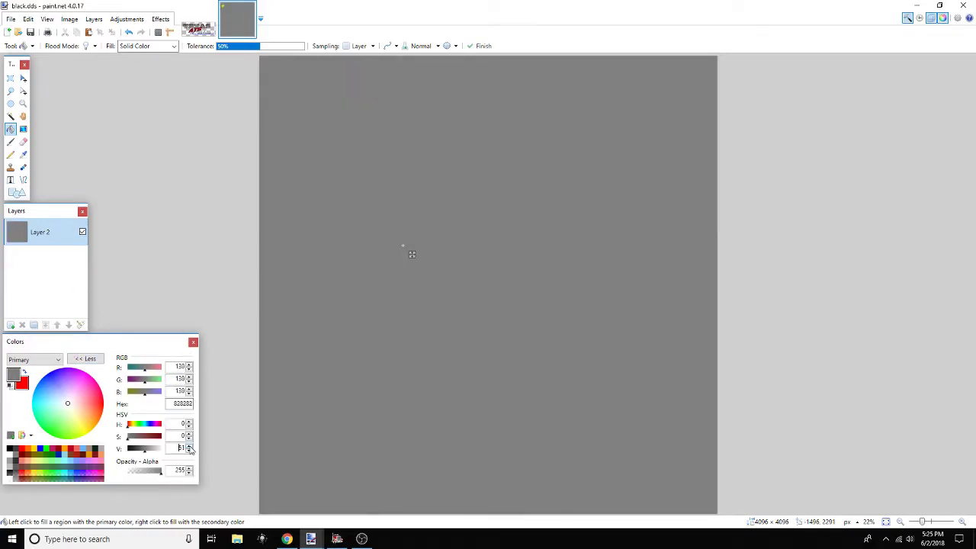
{"action": "left_click", "coordinate": [188, 447]}
{"action": "left_click", "coordinate": [188, 448]}
{"action": "left_click", "coordinate": [189, 447]}
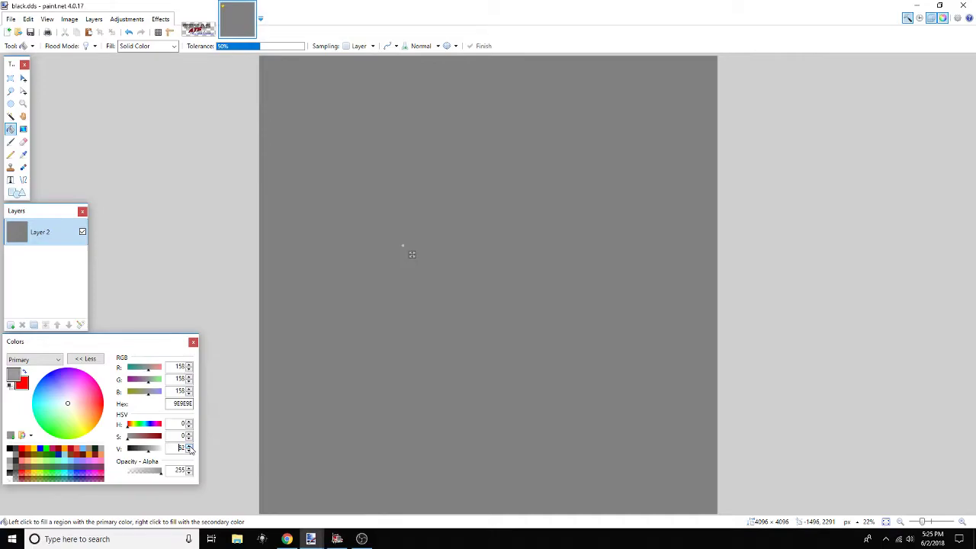
{"action": "left_click", "coordinate": [188, 448]}
{"action": "left_click", "coordinate": [188, 447]}
{"action": "left_click", "coordinate": [188, 447]}
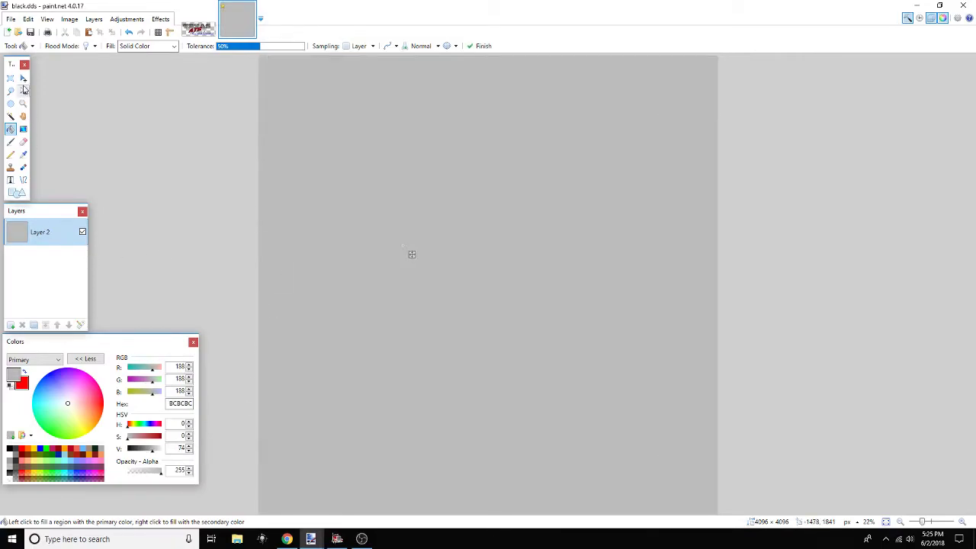
{"action": "left_click", "coordinate": [86, 359]}
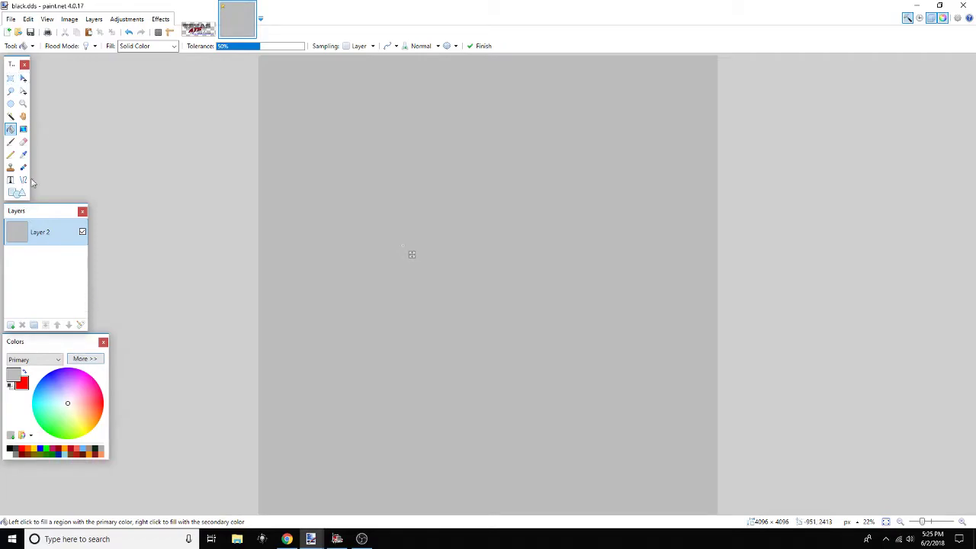
Save the gray image to the Desktop as black alpha in BMP format with auto-detected bit depth
{"action": "left_click", "coordinate": [10, 19]}
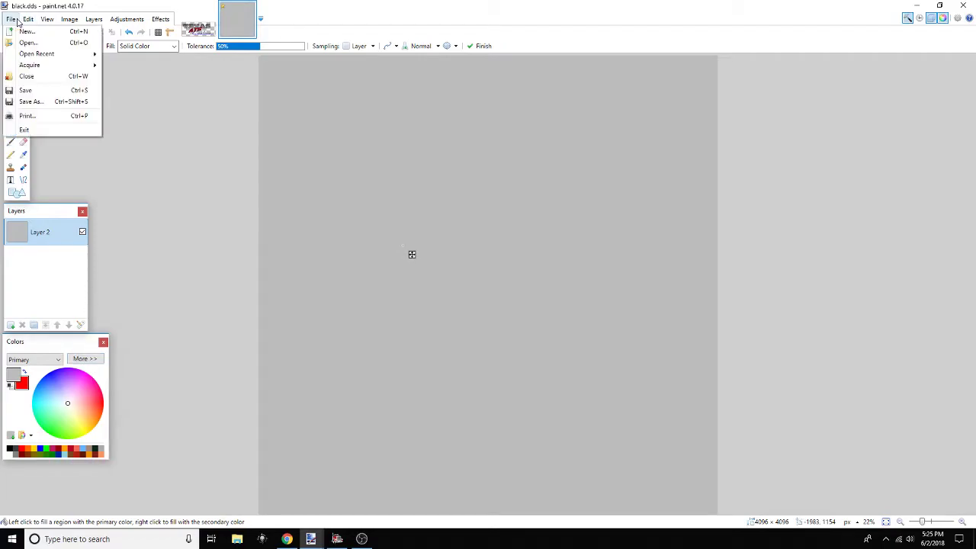
{"action": "left_click", "coordinate": [39, 101]}
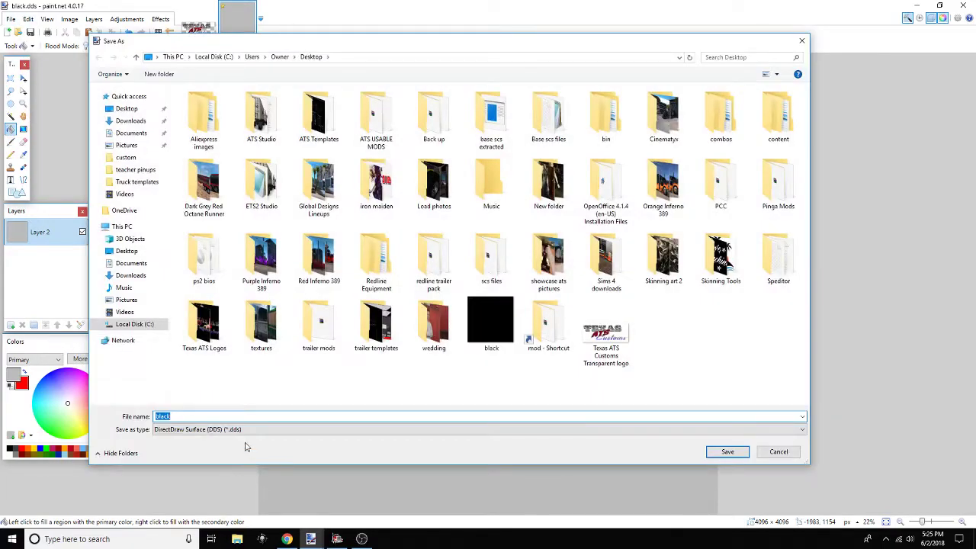
{"action": "left_click", "coordinate": [241, 430]}
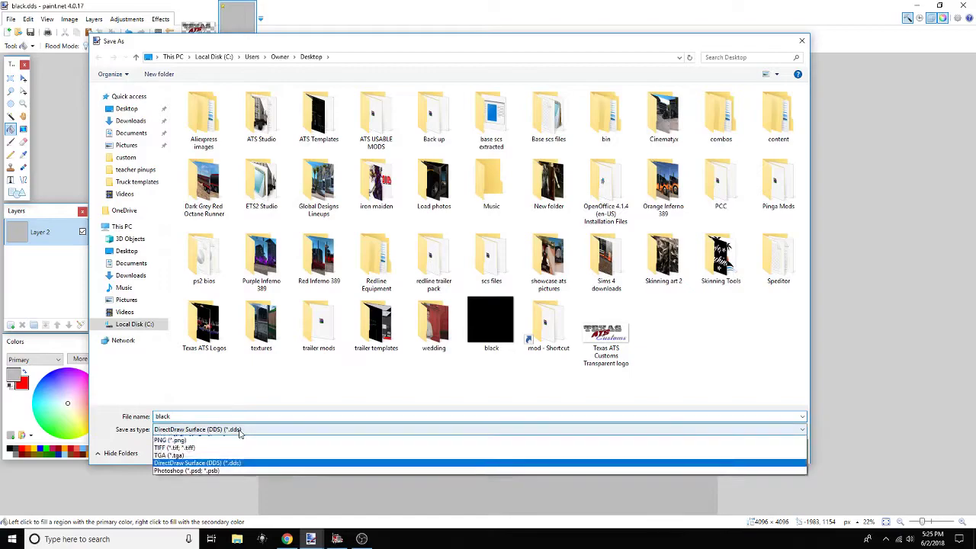
{"action": "left_click", "coordinate": [191, 447]}
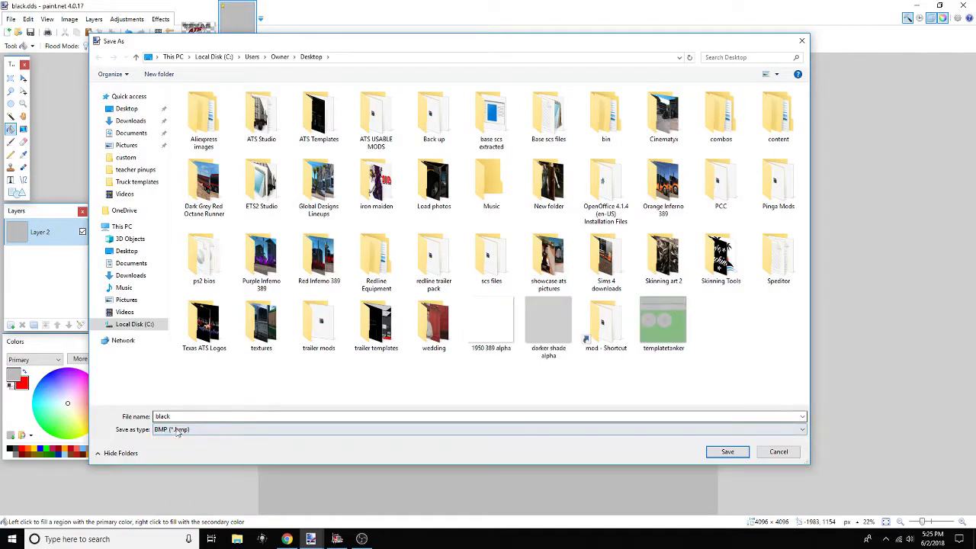
{"action": "double_click", "coordinate": [183, 416]}
{"action": "left_click", "coordinate": [179, 416]}
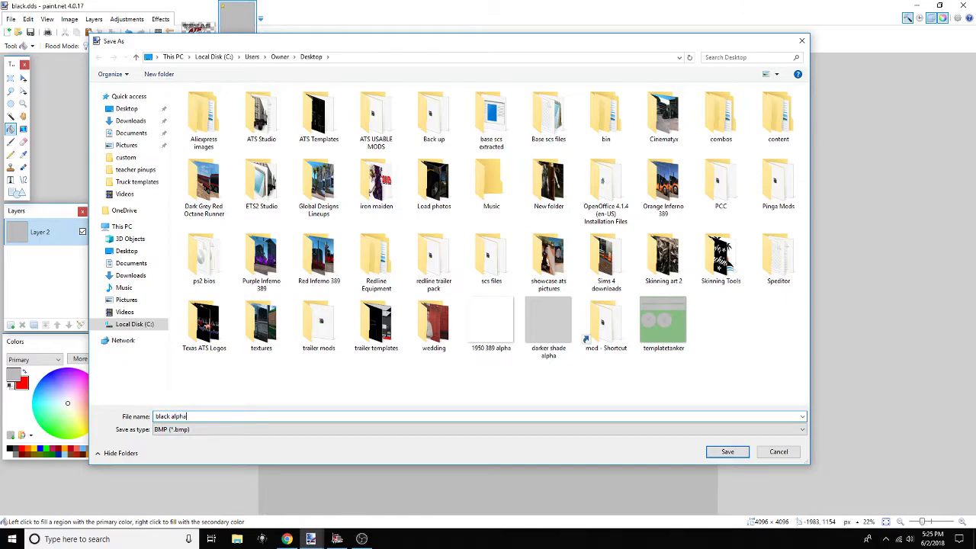
{"action": "left_click", "coordinate": [727, 451]}
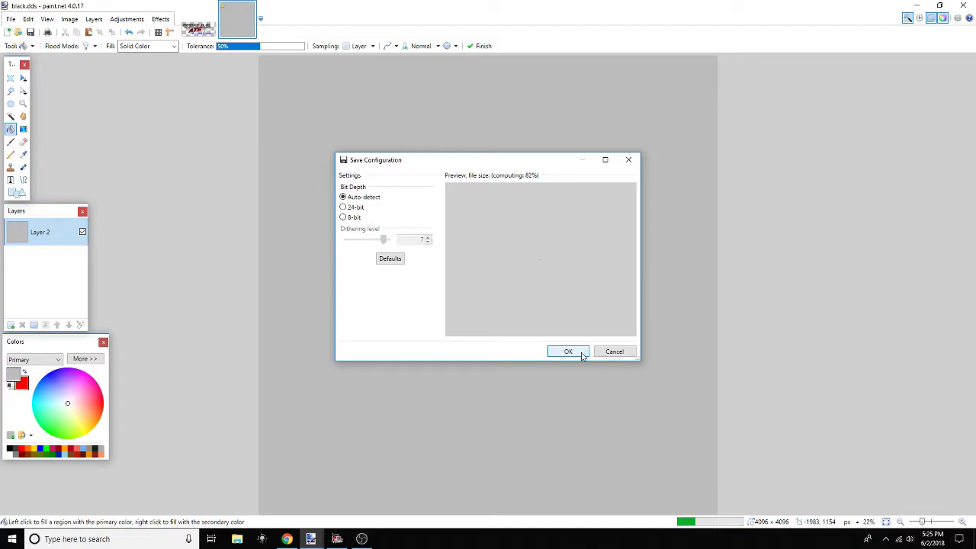
{"action": "left_click", "coordinate": [572, 352]}
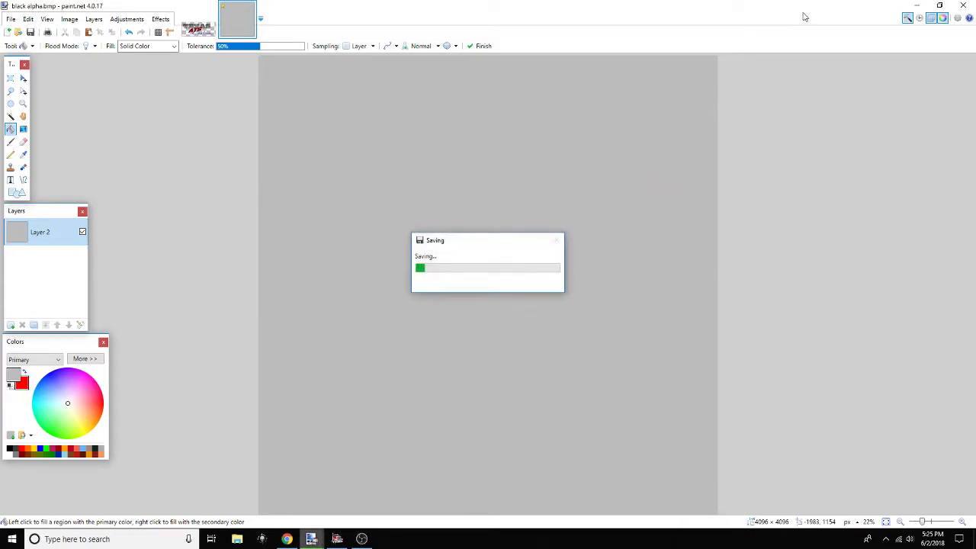
Place the black alpha file beside the black file on the desktop and switch to DXTBmp
{"action": "left_click", "coordinate": [919, 8]}
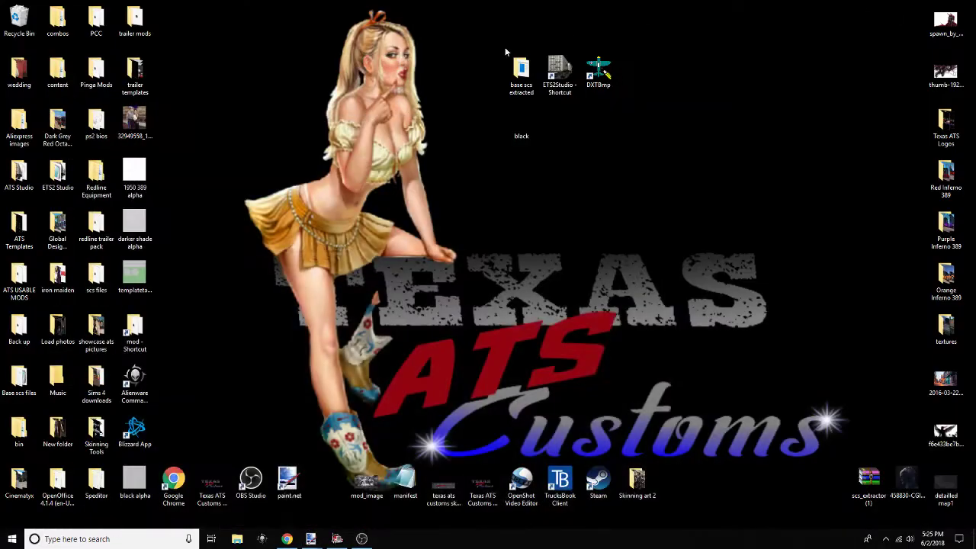
{"action": "left_click_drag", "start_coordinate": [546, 205], "coordinate": [602, 72]}
{"action": "left_click", "coordinate": [523, 129]}
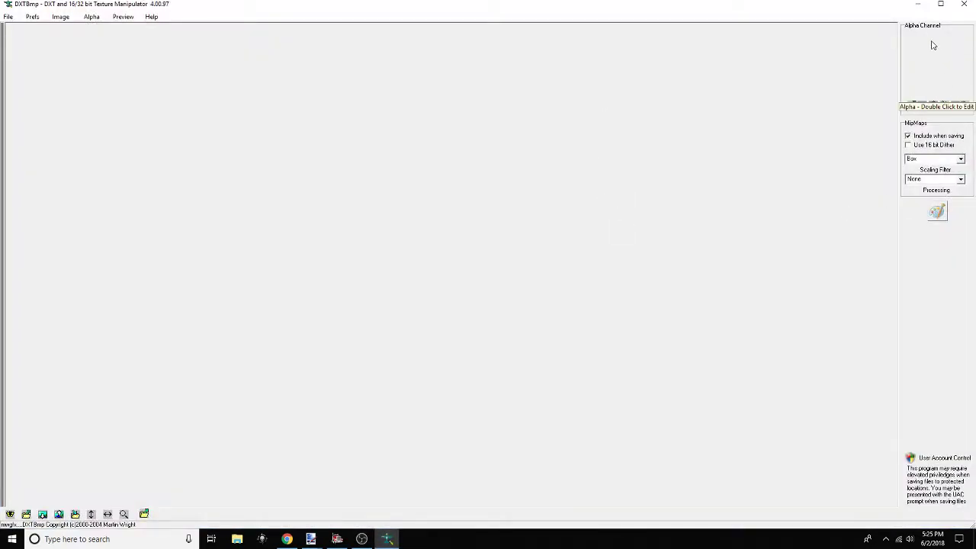
Open the black DDS texture from the Desktop
{"action": "left_click", "coordinate": [8, 16]}
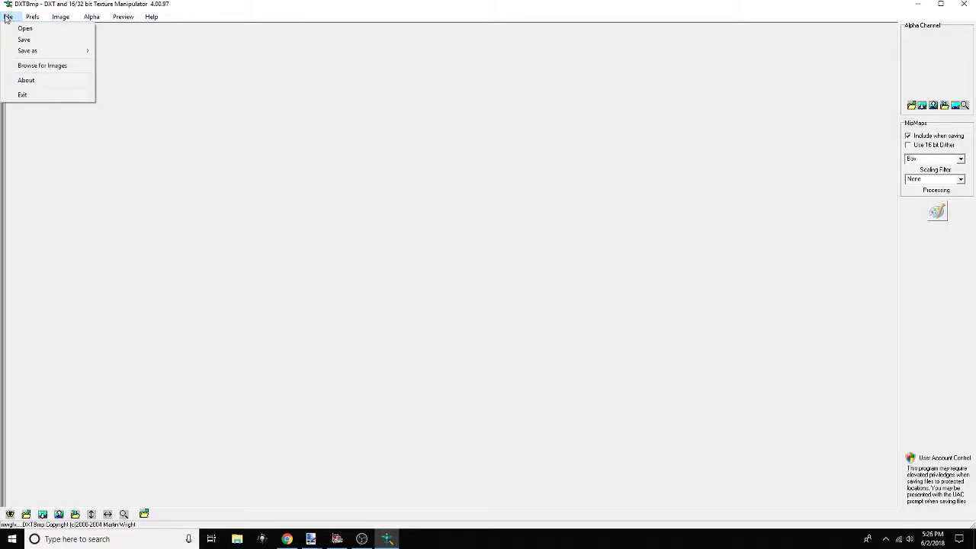
{"action": "left_click", "coordinate": [24, 28]}
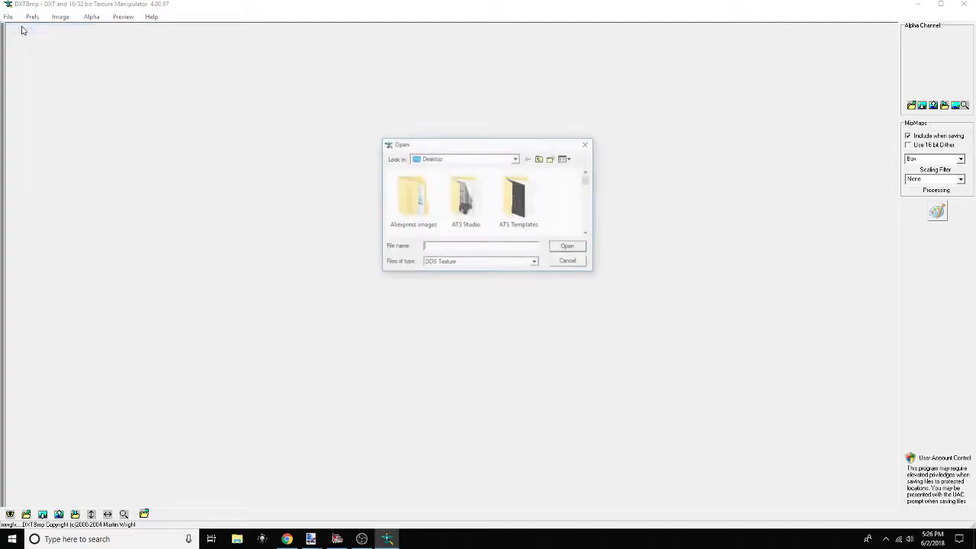
{"action": "scroll", "coordinate": [526, 223], "scroll_direction": "down", "scroll_amount": 8}
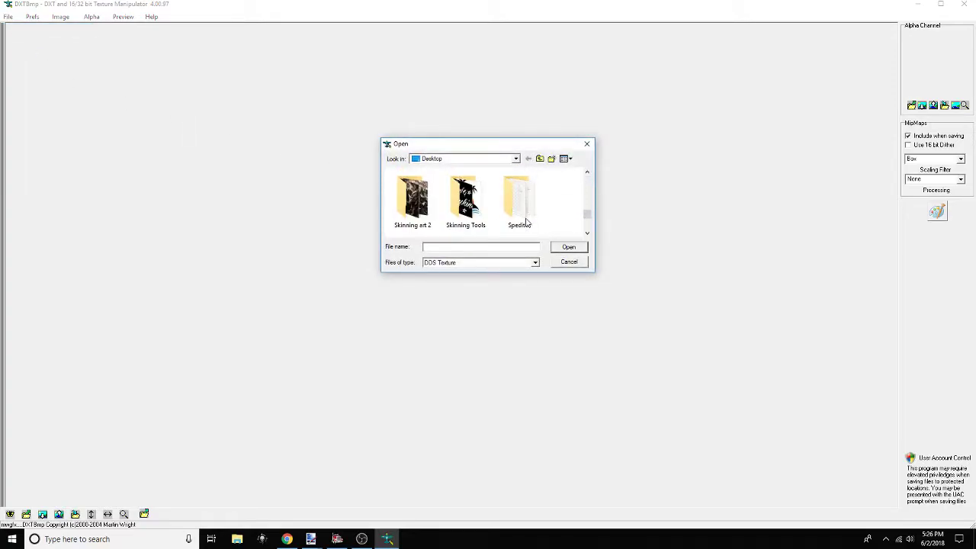
{"action": "scroll", "coordinate": [526, 222], "scroll_direction": "down", "scroll_amount": 2}
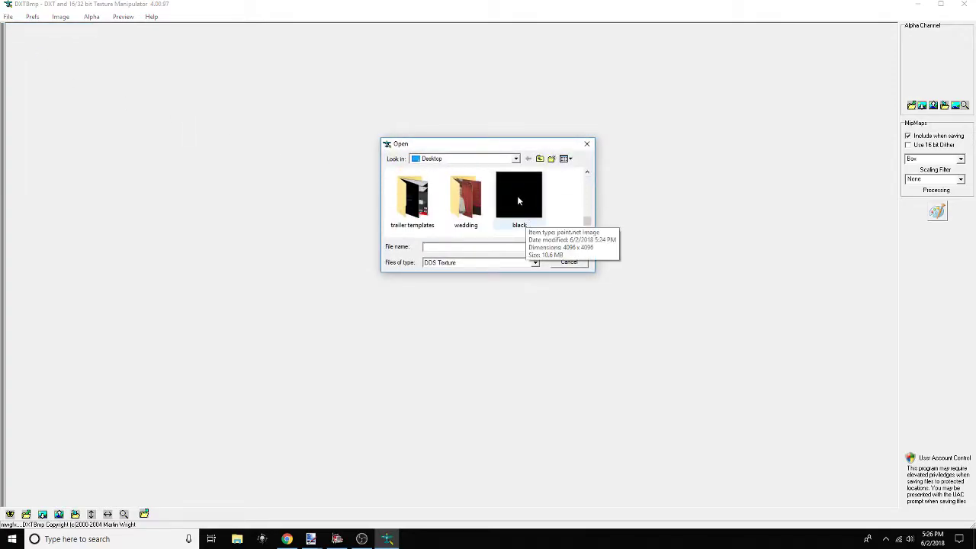
{"action": "double_click", "coordinate": [523, 198]}
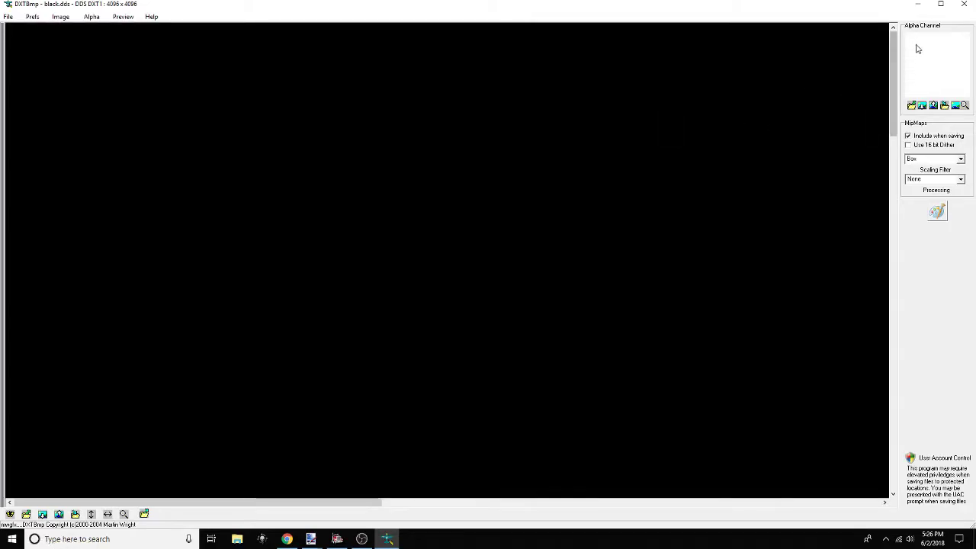
Replace the texture's alpha channel with the black alpha bitmap from the Desktop
{"action": "left_click", "coordinate": [913, 109]}
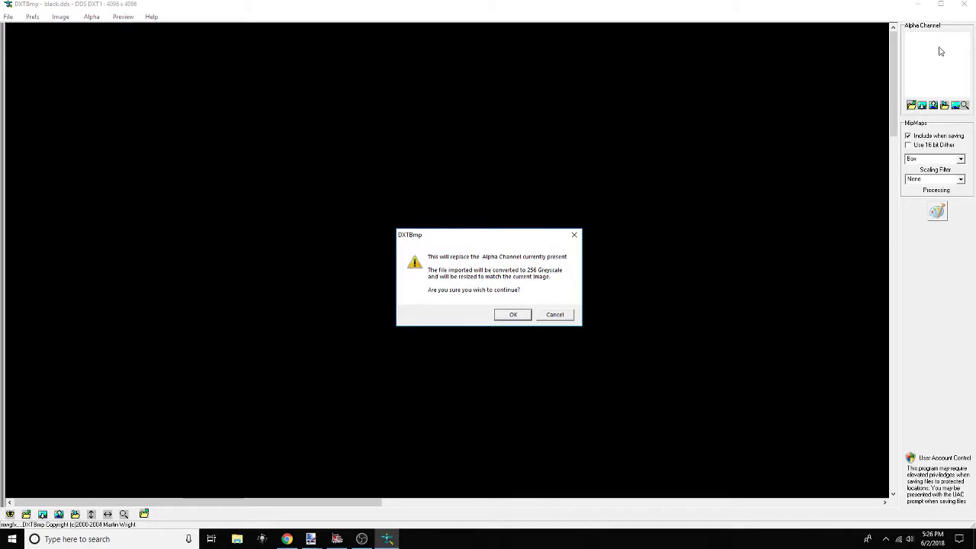
{"action": "left_click", "coordinate": [509, 317]}
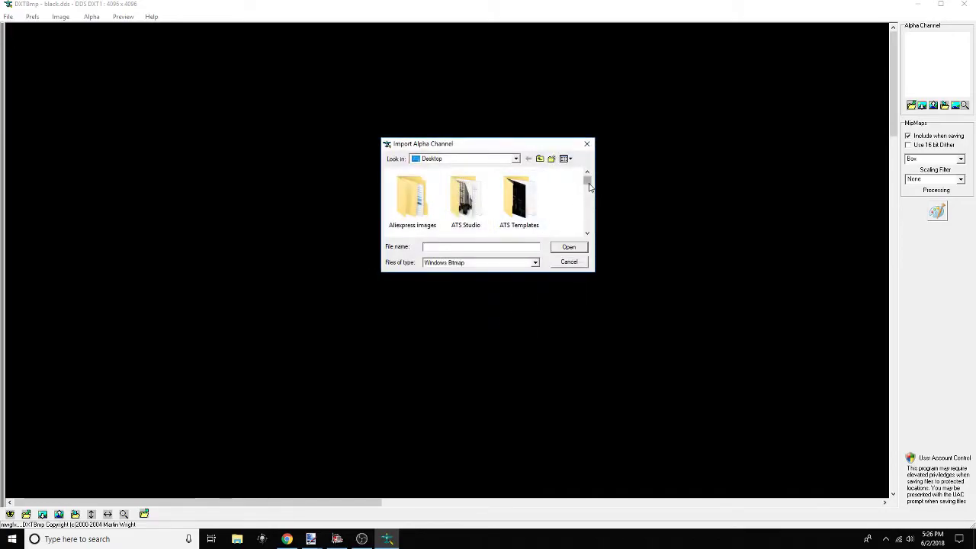
{"action": "scroll", "coordinate": [519, 221], "scroll_direction": "down", "scroll_amount": 5}
{"action": "scroll", "coordinate": [520, 220], "scroll_direction": "up", "scroll_amount": 2}
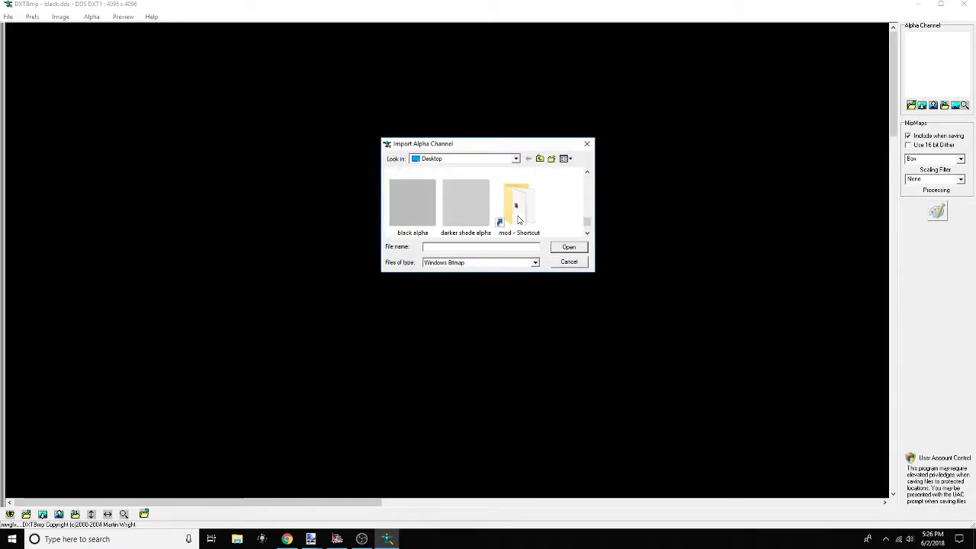
{"action": "double_click", "coordinate": [412, 210]}
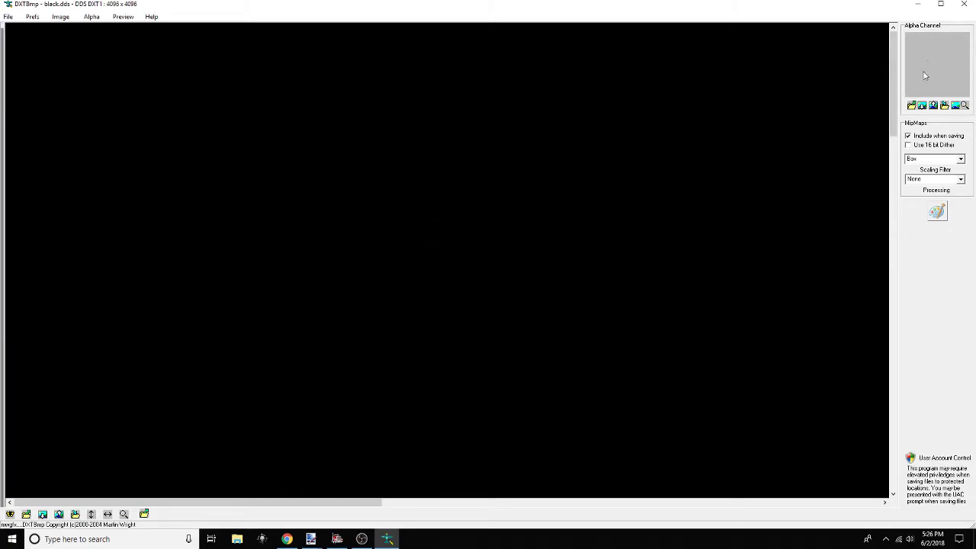
Export the texture with its new alpha channel to the Desktop as a DDS image named black_m
{"action": "left_click", "coordinate": [8, 17]}
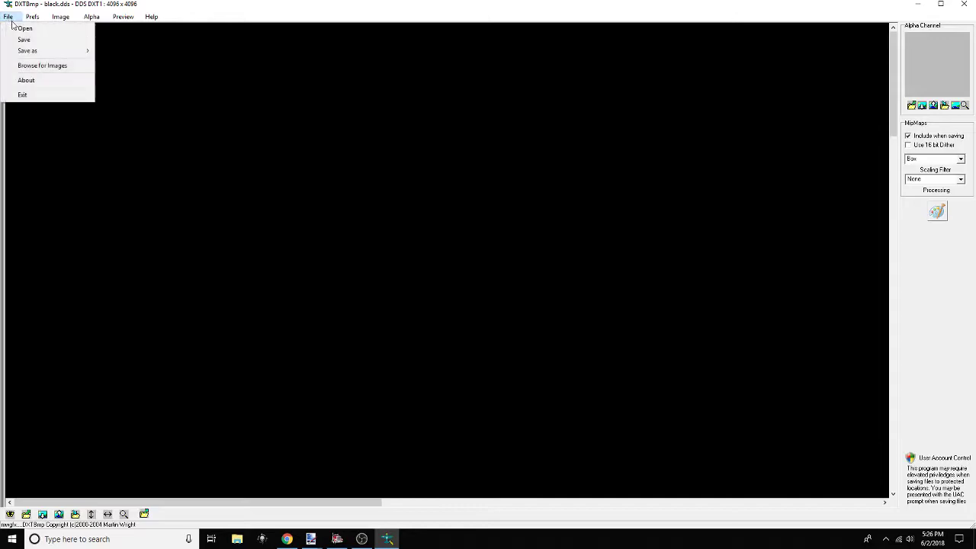
{"action": "mouse_move", "coordinate": [29, 51]}
{"action": "left_click", "coordinate": [119, 51]}
{"action": "left_click", "coordinate": [482, 247]}
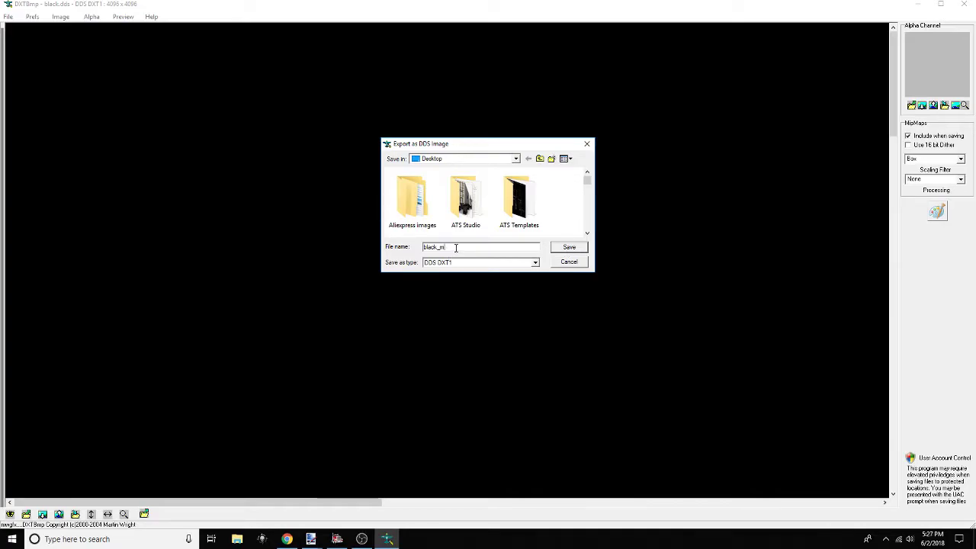
{"action": "left_click", "coordinate": [568, 249]}
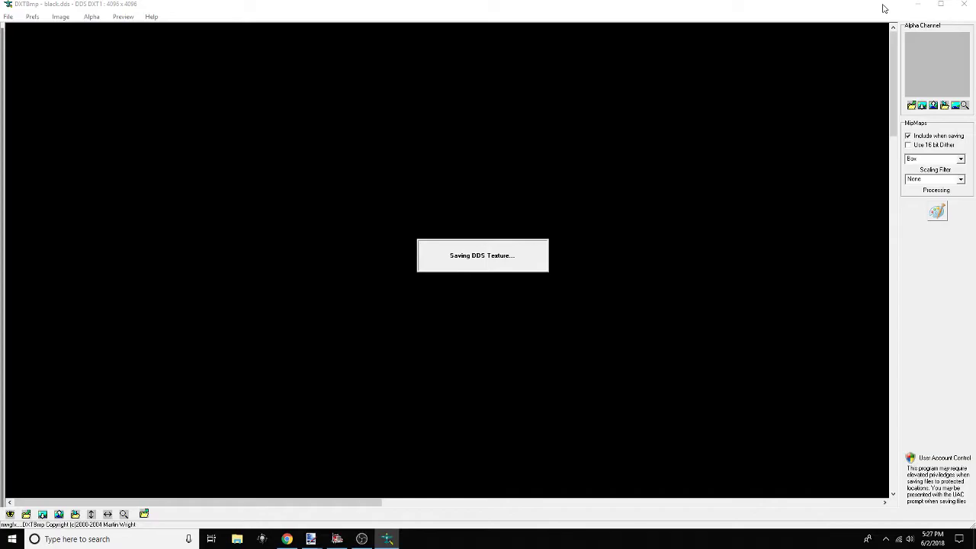
Close DXTBmp and place the black_m file beside black alpha on the desktop
{"action": "left_click", "coordinate": [966, 6]}
{"action": "left_click_drag", "start_coordinate": [134, 480], "coordinate": [606, 126]}
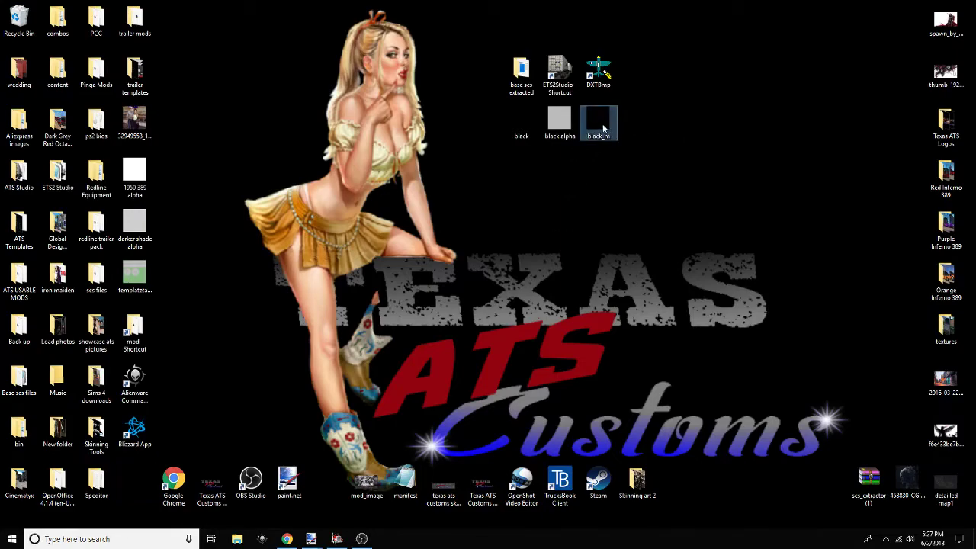
{"action": "left_click", "coordinate": [523, 125]}
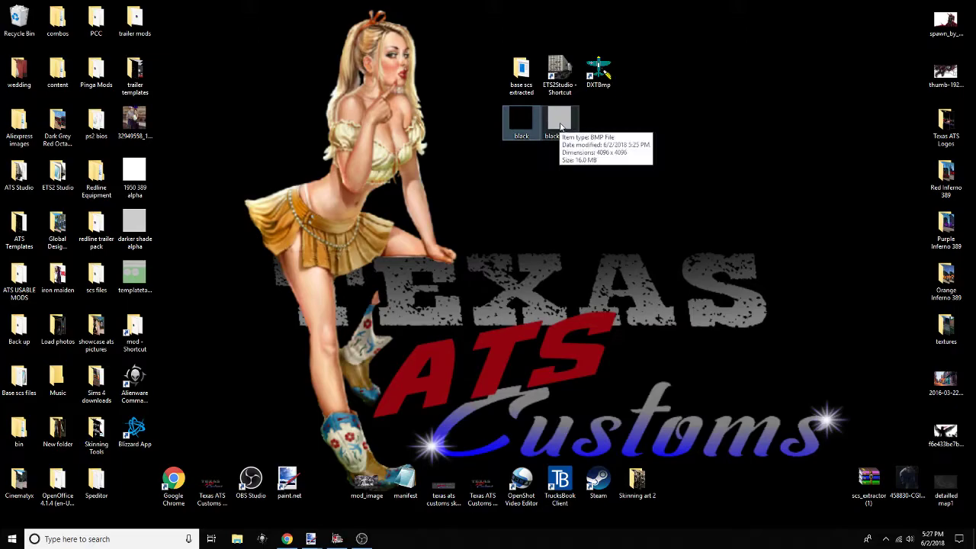
Switch to ETS2 Studio and choose JBM's Peterbilt 389 v2 as the base truck for the skin
{"action": "left_click", "coordinate": [565, 69]}
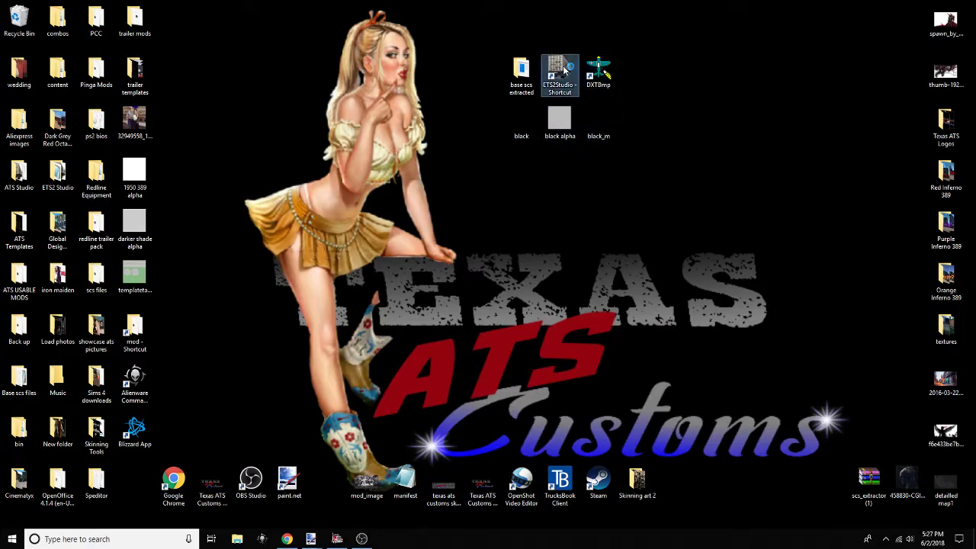
{"action": "left_click", "coordinate": [368, 335]}
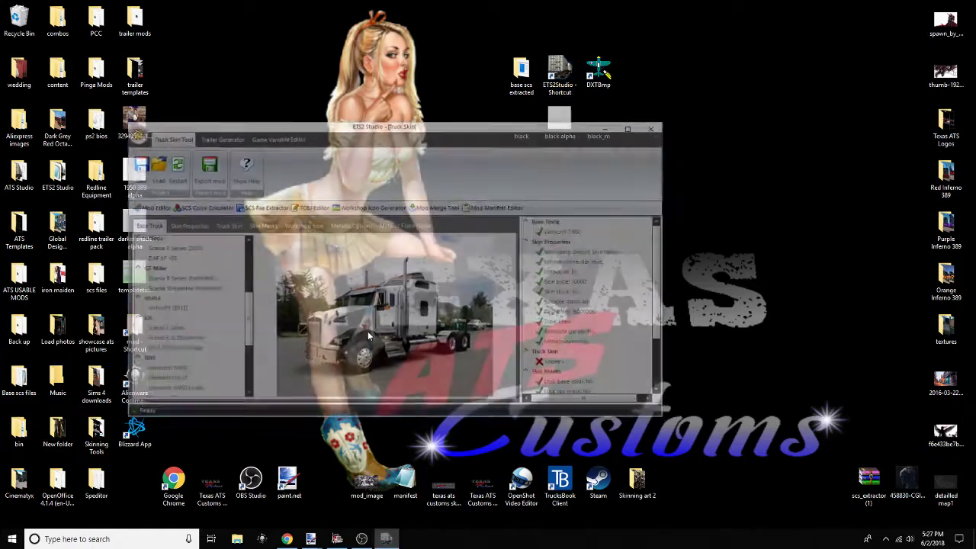
{"action": "scroll", "coordinate": [246, 317], "scroll_direction": "down", "scroll_amount": 3}
{"action": "left_click", "coordinate": [163, 295]}
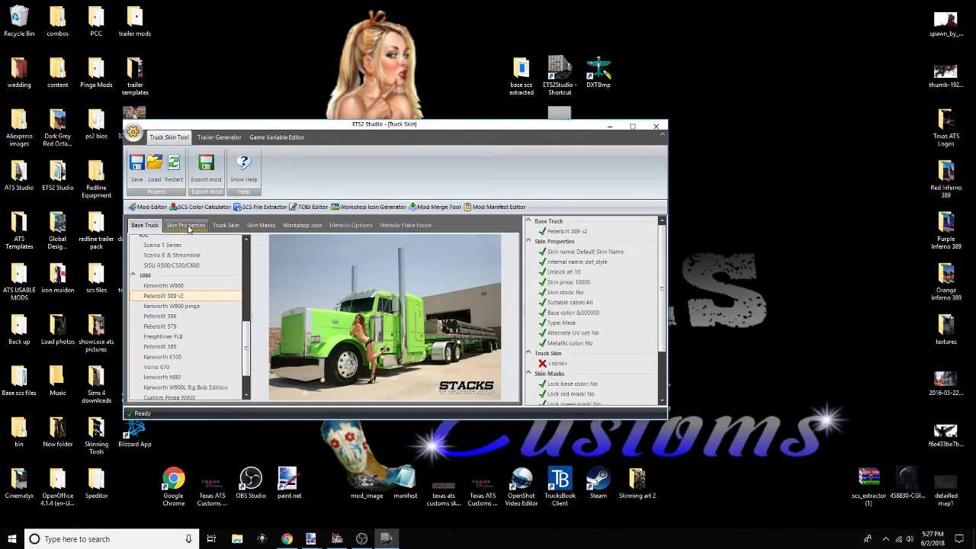
Name the skin black_m with internal name blackm, choose the Airbrush skin type, and set the skin as stock
{"action": "left_click", "coordinate": [189, 228]}
{"action": "left_click_drag", "start_coordinate": [189, 252], "coordinate": [116, 262]}
{"action": "type", "text": "black_m"}
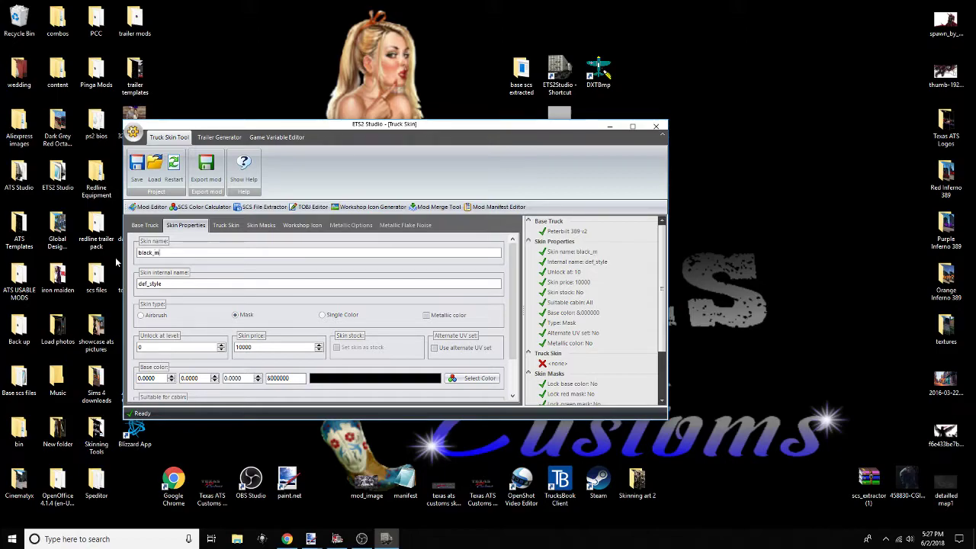
{"action": "key", "text": "Tab"}
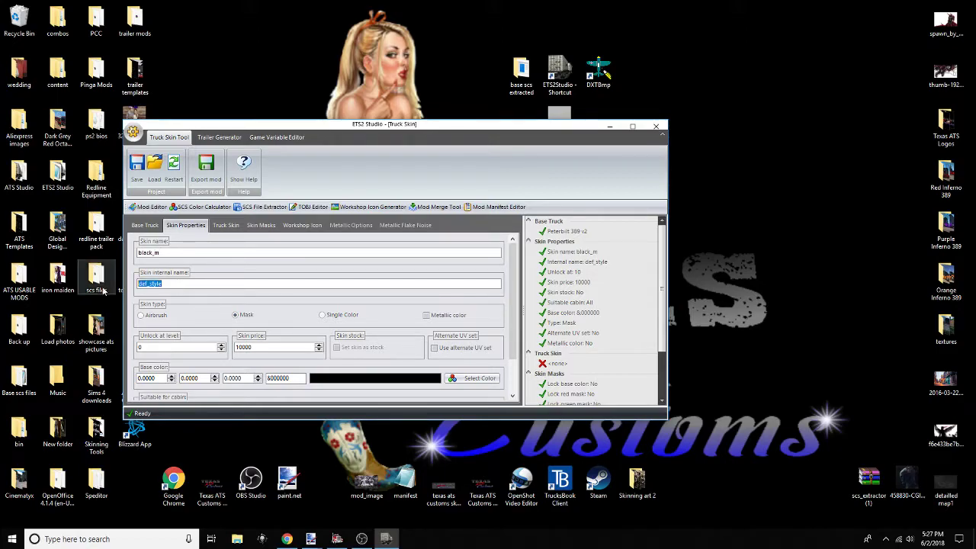
{"action": "type", "text": "black"}
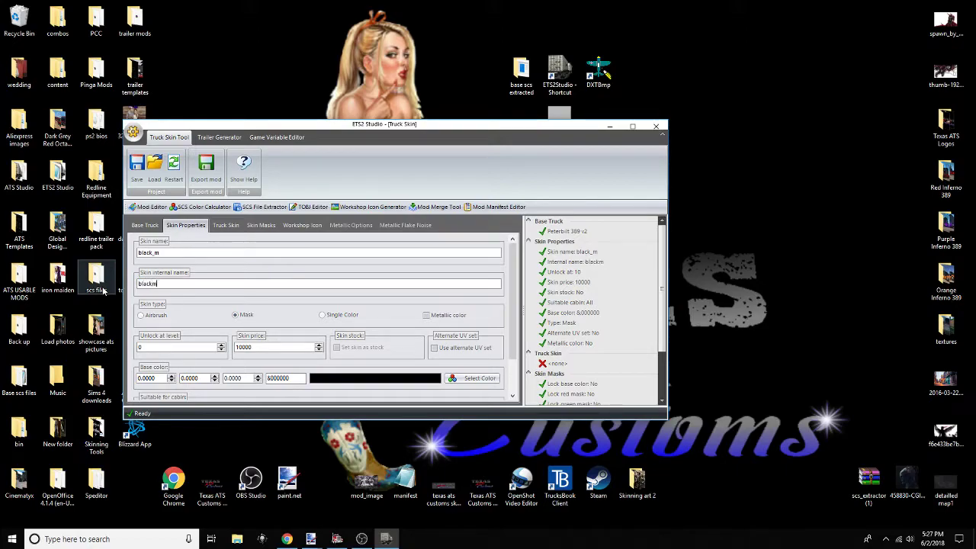
{"action": "type", "text": "m"}
{"action": "left_click", "coordinate": [140, 315]}
{"action": "left_click", "coordinate": [336, 348]}
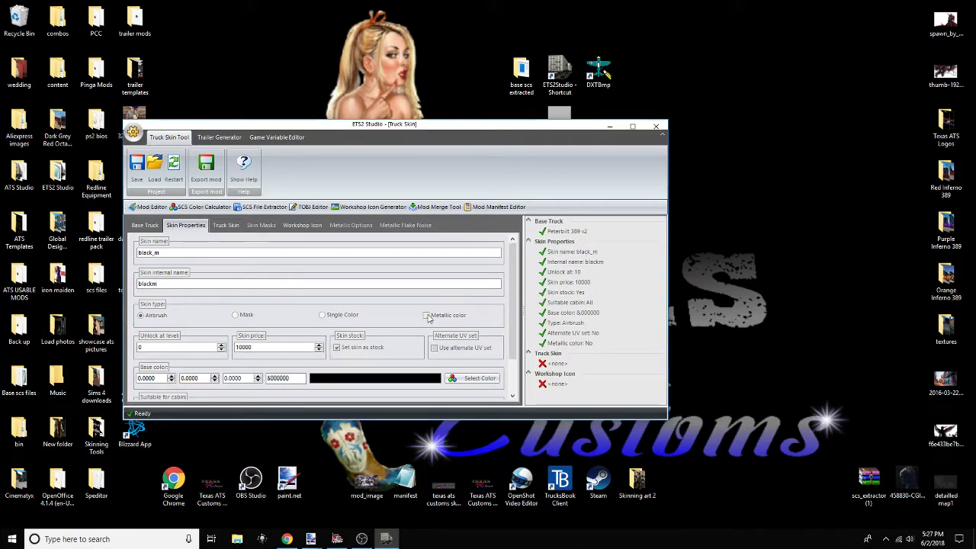
Enable metallic color for the skin, set its price to 1, and turn off setting it as stock
{"action": "left_click", "coordinate": [428, 317]}
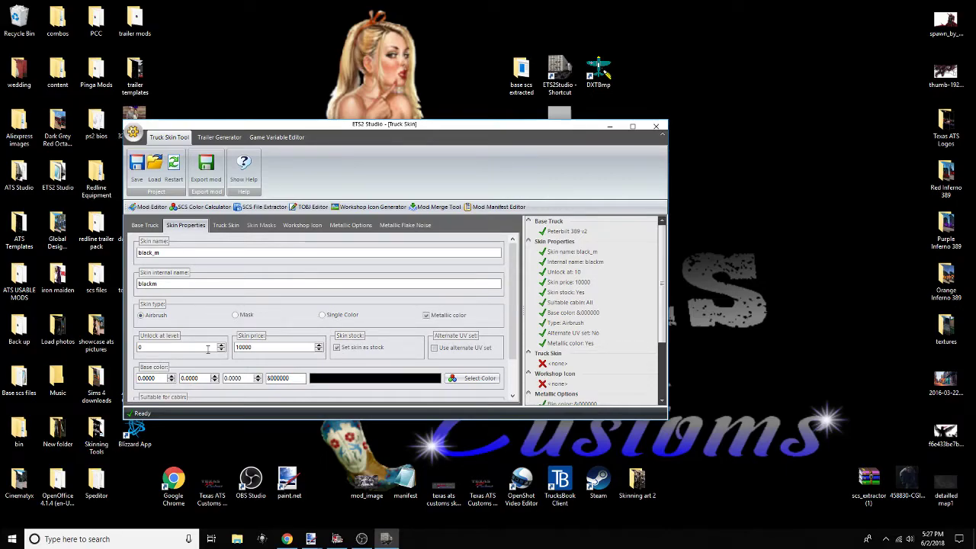
{"action": "double_click", "coordinate": [262, 346]}
{"action": "type", "text": "1"}
{"action": "left_click", "coordinate": [336, 347]}
Set all three components of the skin's base color to 0.6
{"action": "scroll", "coordinate": [338, 349], "scroll_direction": "down", "scroll_amount": 2}
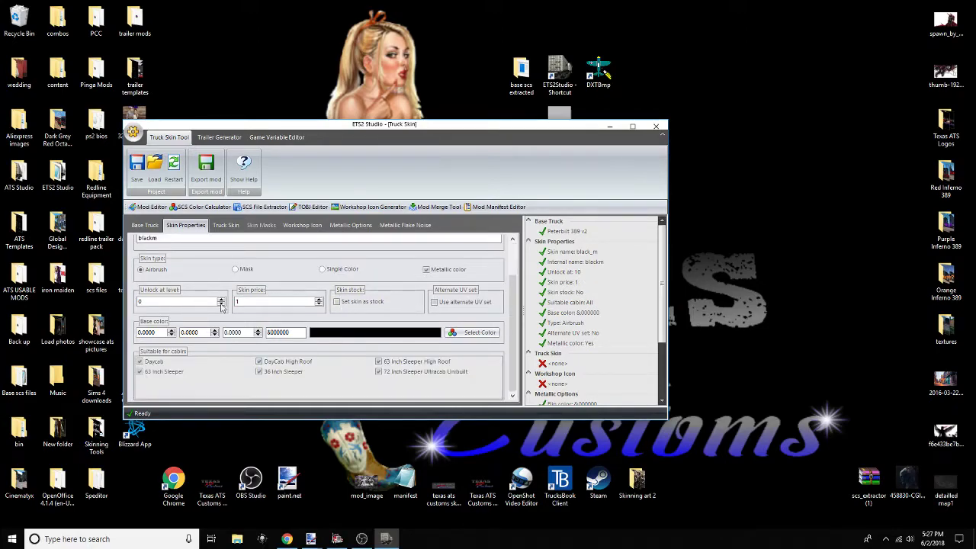
{"action": "left_click_drag", "start_coordinate": [153, 332], "coordinate": [144, 335]}
{"action": "left_click", "coordinate": [193, 336]}
{"action": "type", "text": "60"}
{"action": "left_click_drag", "start_coordinate": [243, 332], "coordinate": [230, 333]}
{"action": "type", "text": "60"}
{"action": "scroll", "coordinate": [313, 252], "scroll_direction": "up", "scroll_amount": 1}
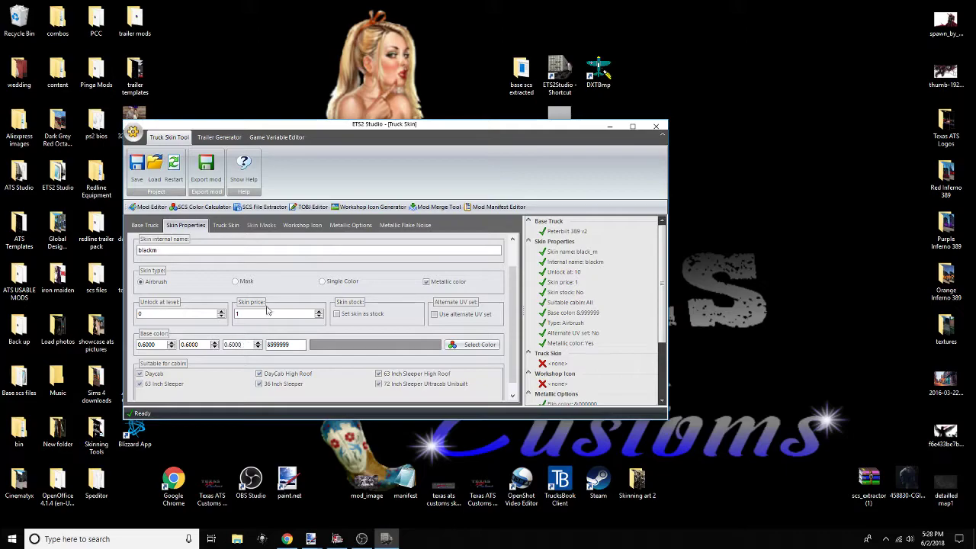
Load the black_m image from the Desktop as the truck skin texture
{"action": "left_click", "coordinate": [227, 225]}
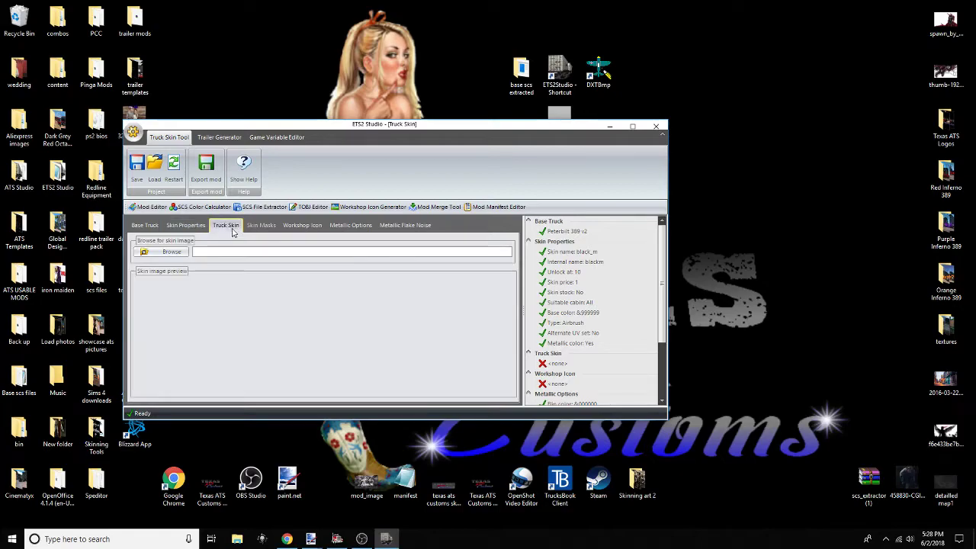
{"action": "left_click", "coordinate": [170, 252]}
{"action": "scroll", "coordinate": [523, 257], "scroll_direction": "down", "scroll_amount": 5}
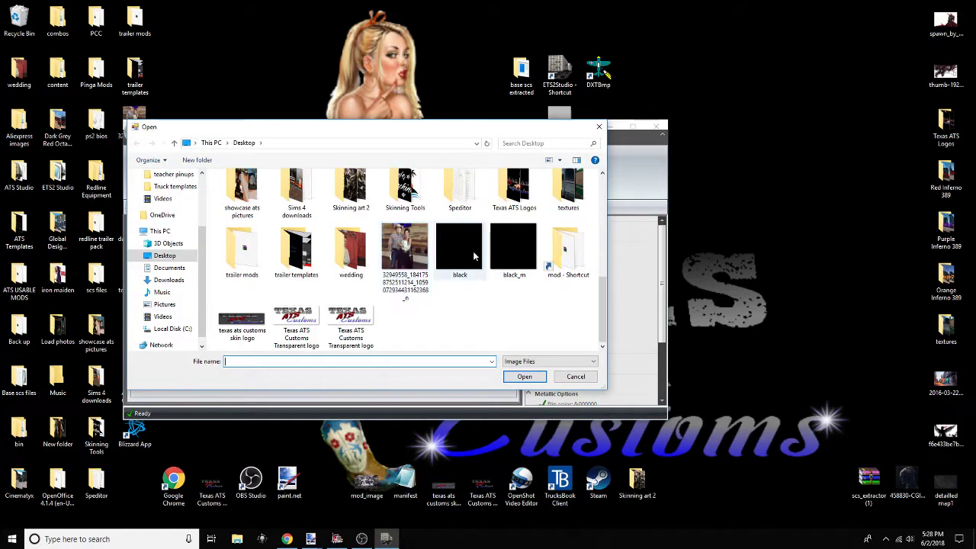
{"action": "double_click", "coordinate": [523, 257]}
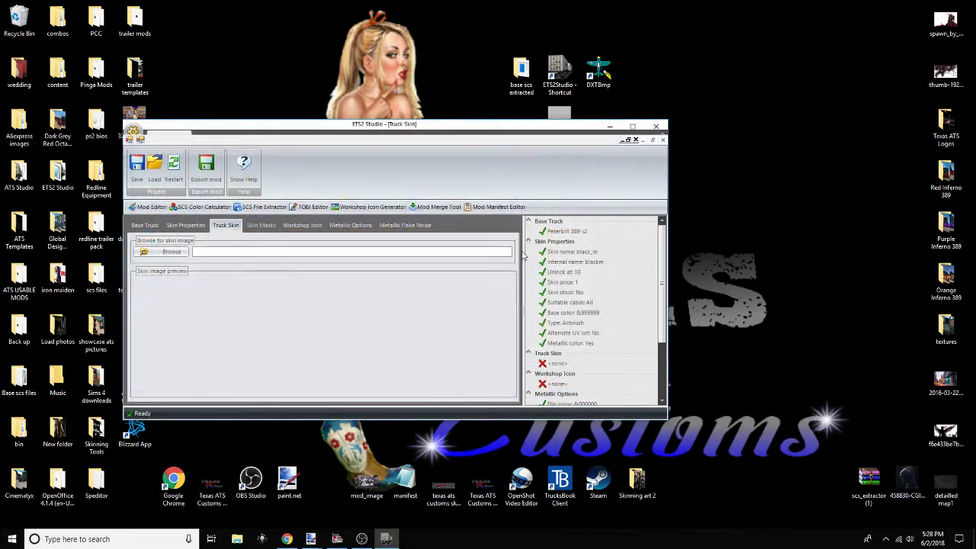
Use the texas ats customs skin logo image from the Desktop as the workshop icon
{"action": "left_click", "coordinate": [303, 224]}
{"action": "left_click", "coordinate": [149, 241]}
{"action": "scroll", "coordinate": [272, 247], "scroll_direction": "down", "scroll_amount": 5}
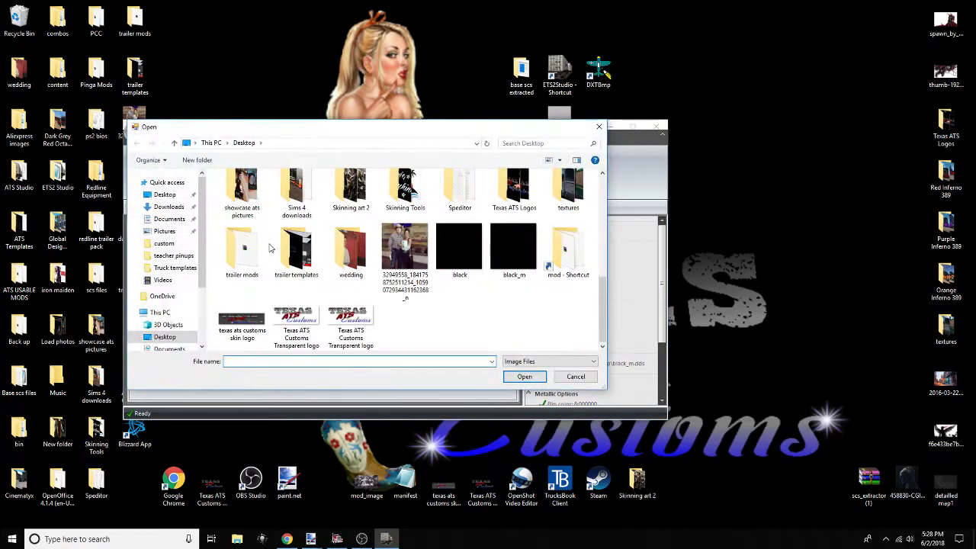
{"action": "double_click", "coordinate": [244, 318]}
Set all three components of the metallic flip color to 0.15
{"action": "left_click", "coordinate": [350, 224]}
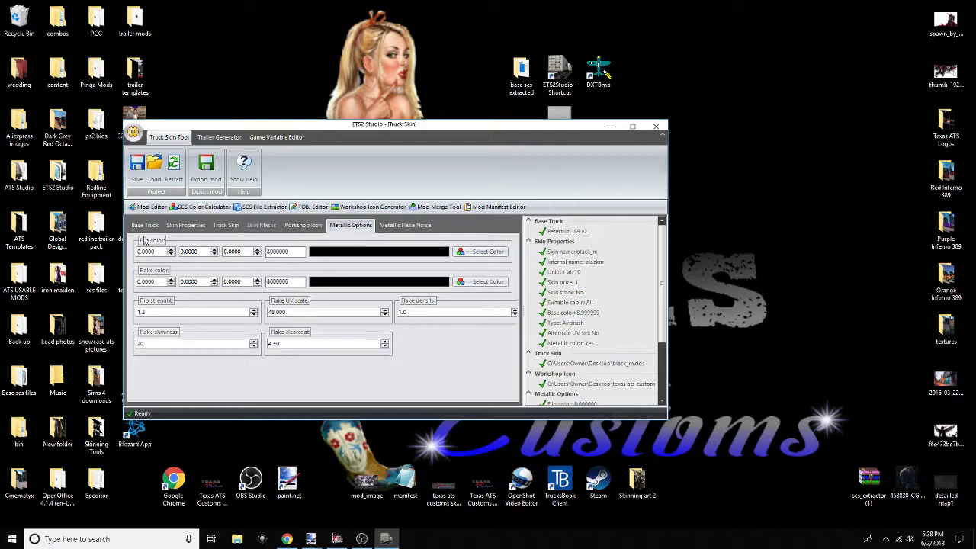
{"action": "left_click_drag", "start_coordinate": [156, 252], "coordinate": [141, 254]}
{"action": "type", "text": ".15"}
{"action": "key", "text": "Tab"}
{"action": "type", "text": "0.15"}
{"action": "key", "text": "Tab"}
{"action": "type", "text": "0.15"}
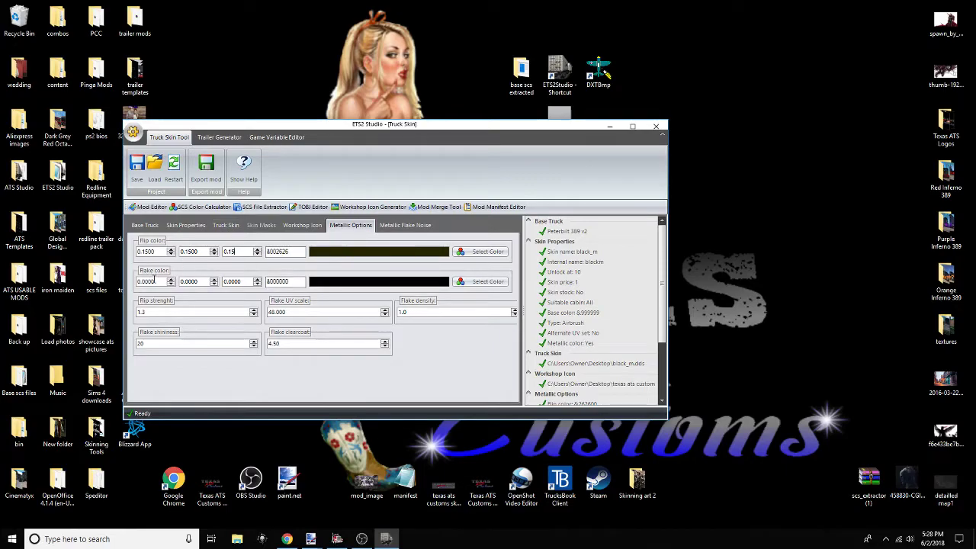
Set the metallic flake color to pure white, #FFFFFF, using the color picker
{"action": "left_click", "coordinate": [480, 281]}
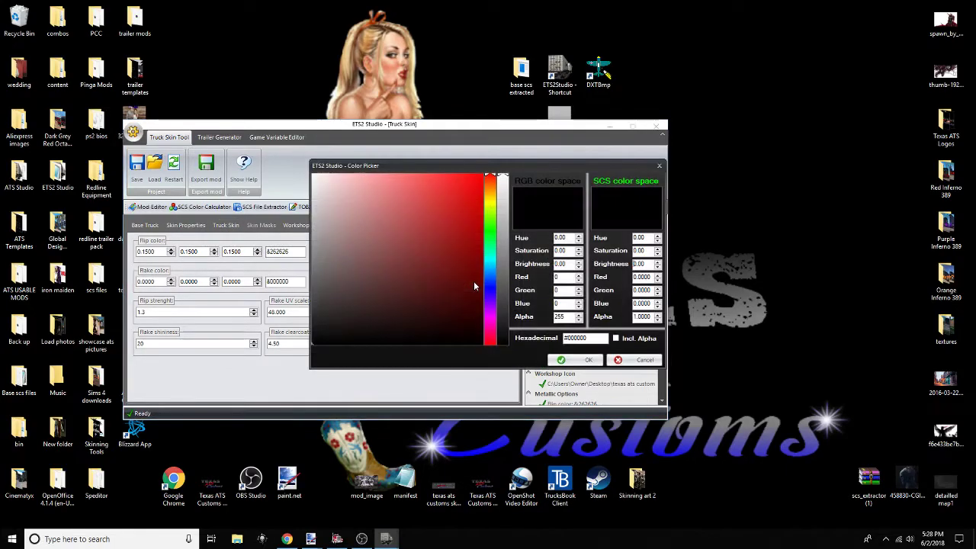
{"action": "left_click_drag", "start_coordinate": [394, 252], "coordinate": [233, 144]}
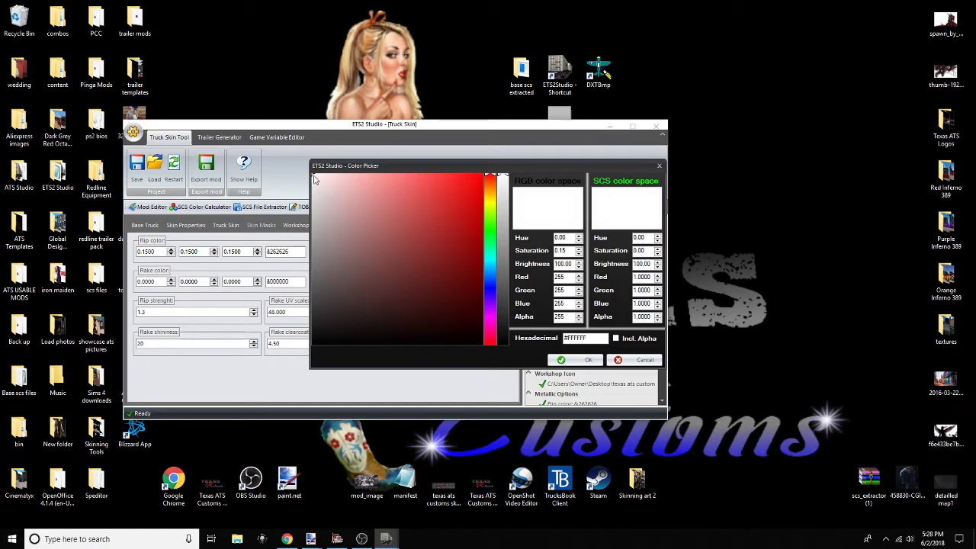
{"action": "left_click", "coordinate": [588, 360]}
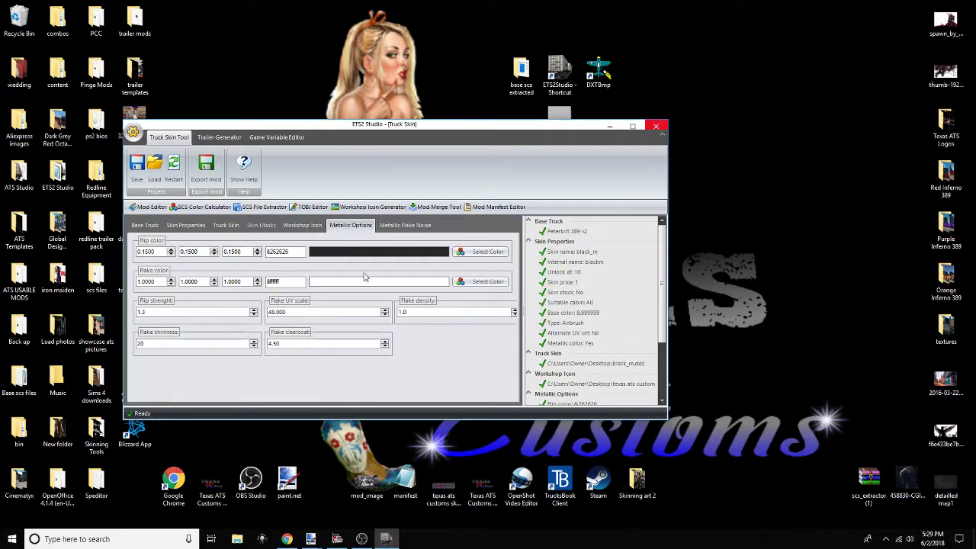
Load flake_noise from the material/custom folder of Base scs files as the metallic flake noise image
{"action": "left_click", "coordinate": [406, 225]}
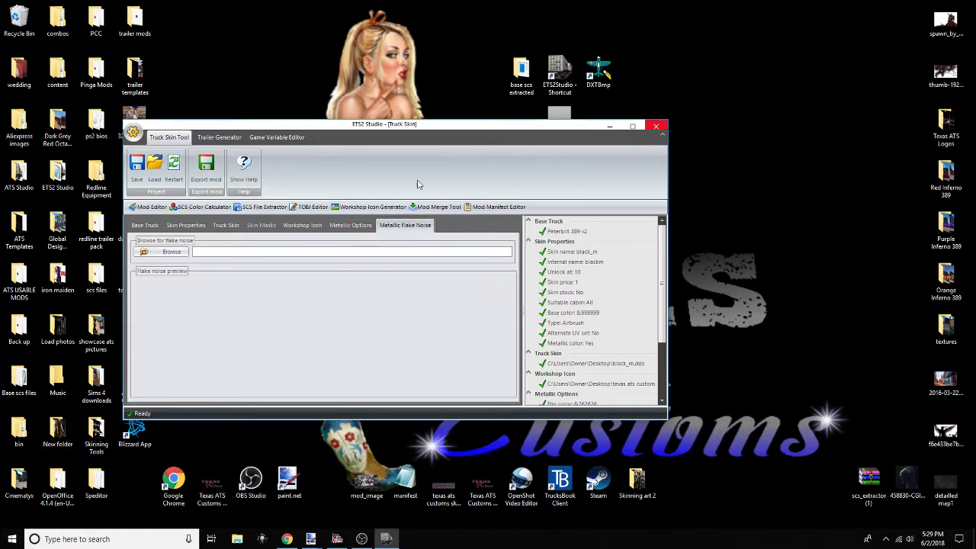
{"action": "left_click_drag", "start_coordinate": [519, 124], "coordinate": [561, 128]}
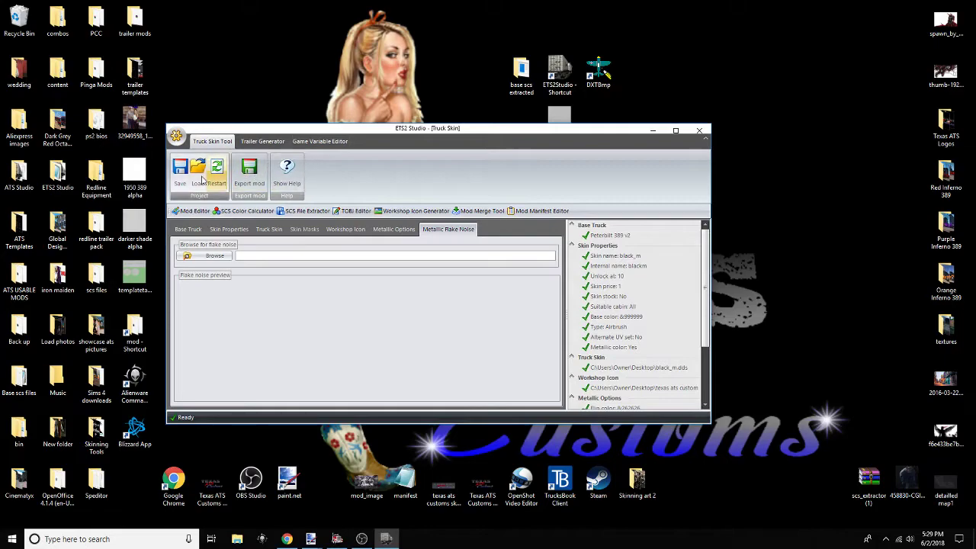
{"action": "left_click", "coordinate": [216, 256]}
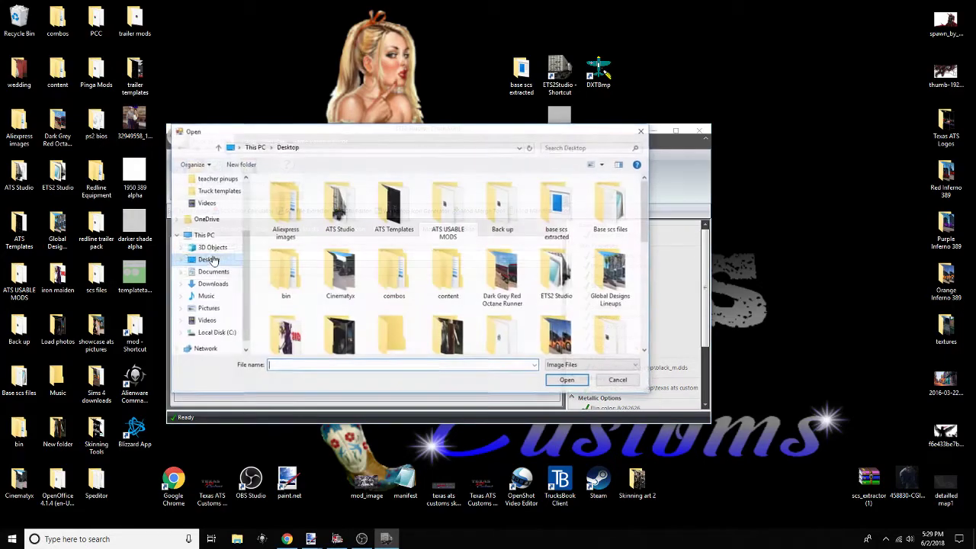
{"action": "double_click", "coordinate": [611, 206]}
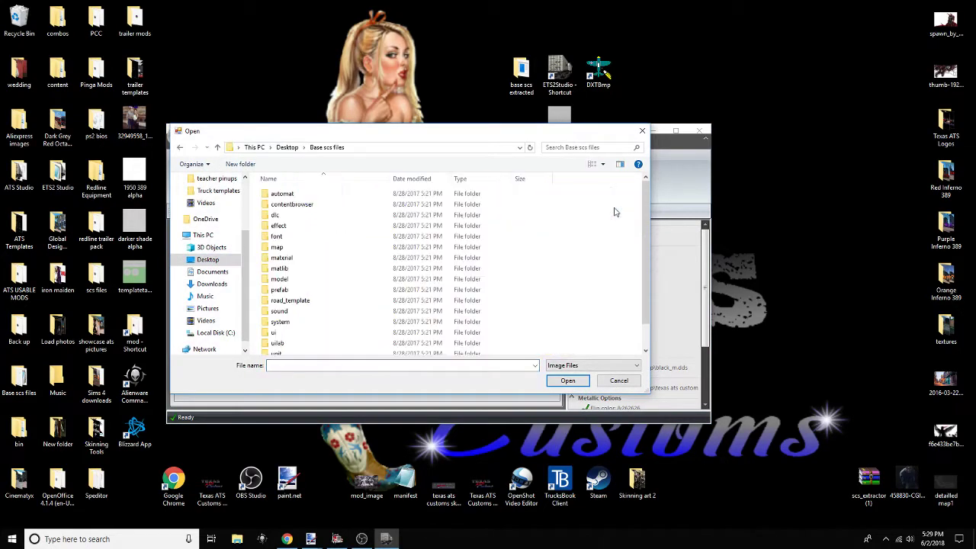
{"action": "double_click", "coordinate": [280, 257]}
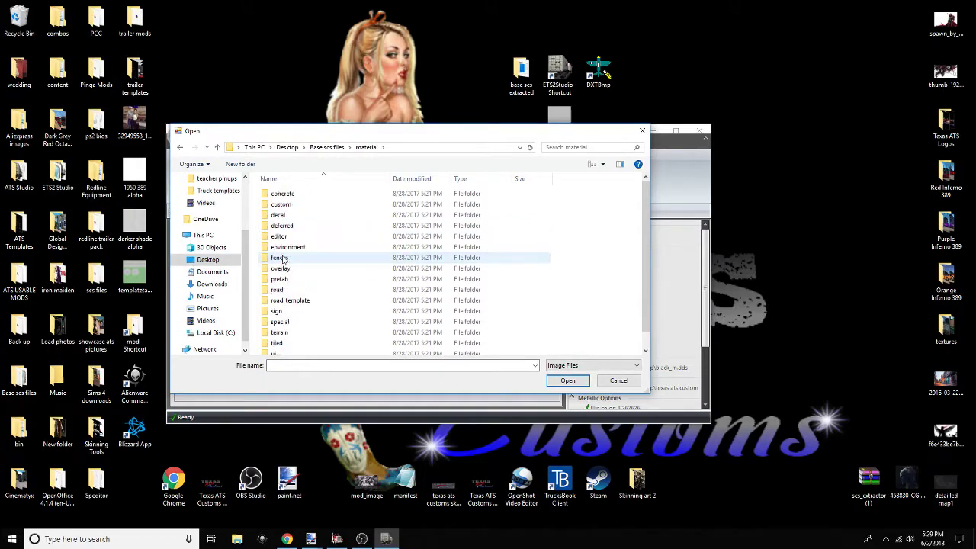
{"action": "left_click", "coordinate": [282, 206]}
{"action": "double_click", "coordinate": [282, 204]}
{"action": "left_click", "coordinate": [284, 204]}
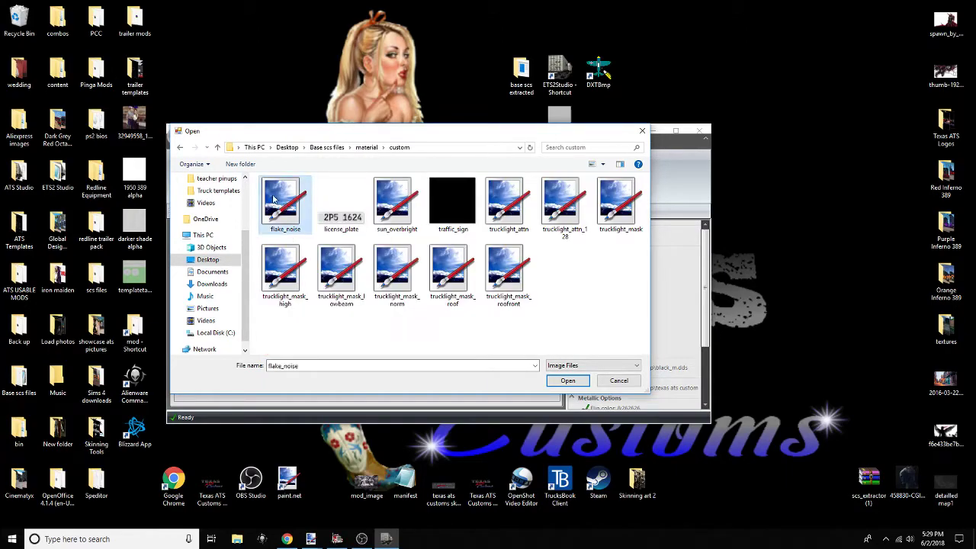
{"action": "left_click", "coordinate": [567, 381]}
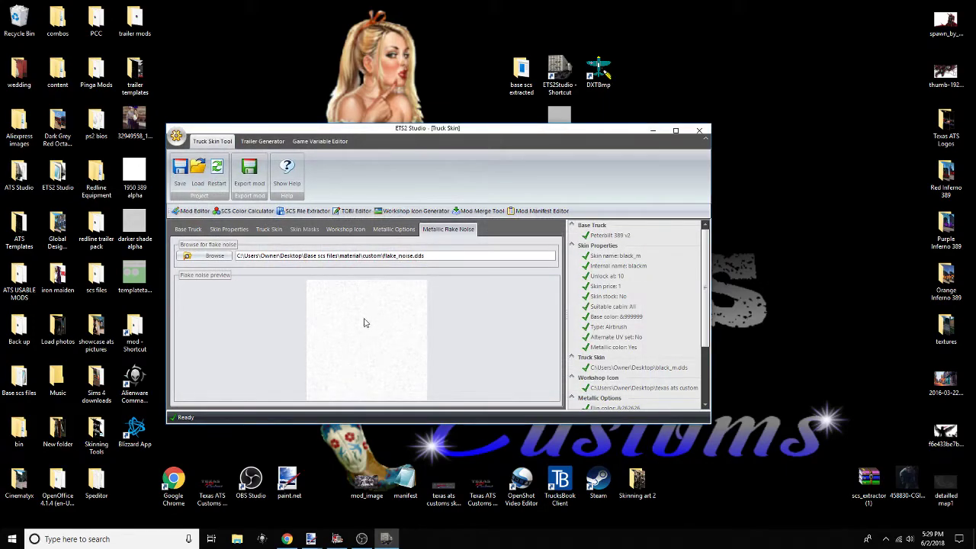
Export the skin mod to the Desktop as an SCS file named black_m
{"action": "left_click", "coordinate": [248, 169]}
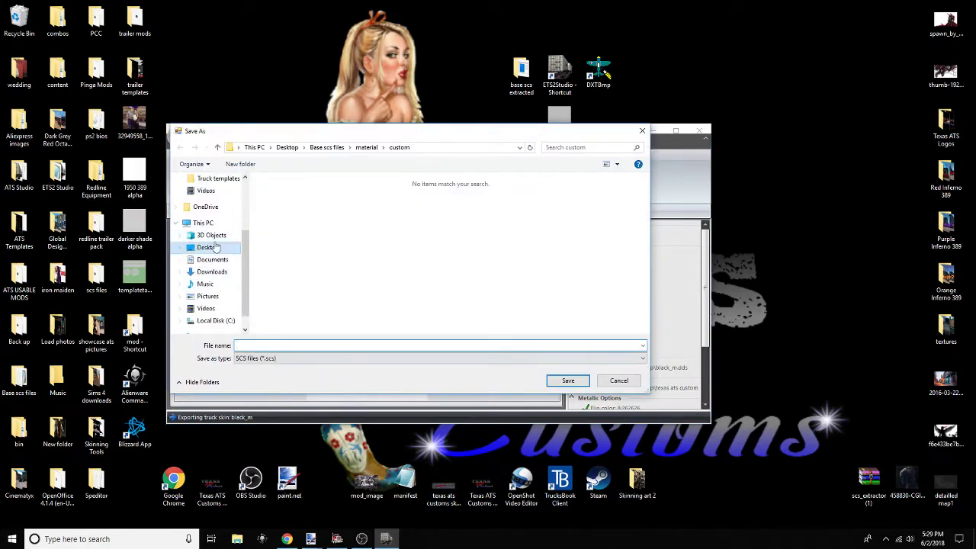
{"action": "scroll", "coordinate": [204, 198], "scroll_direction": "up", "scroll_amount": 3}
{"action": "left_click", "coordinate": [207, 199]}
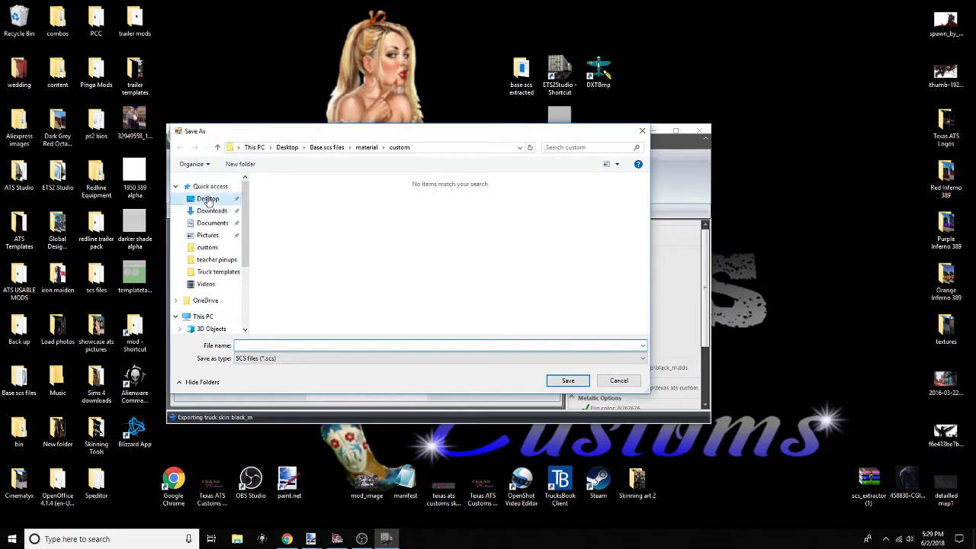
{"action": "left_click", "coordinate": [276, 344]}
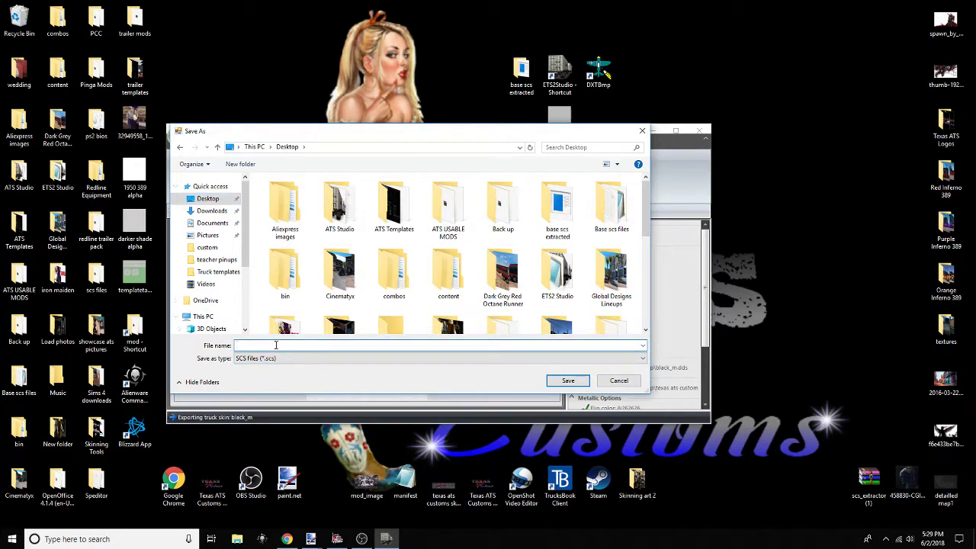
{"action": "type", "text": "black"}
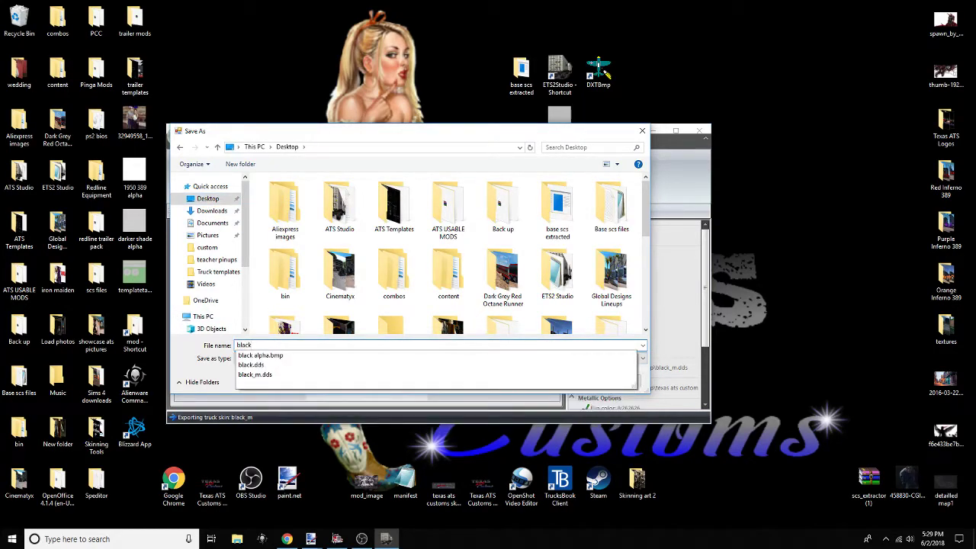
{"action": "type", "text": "_m"}
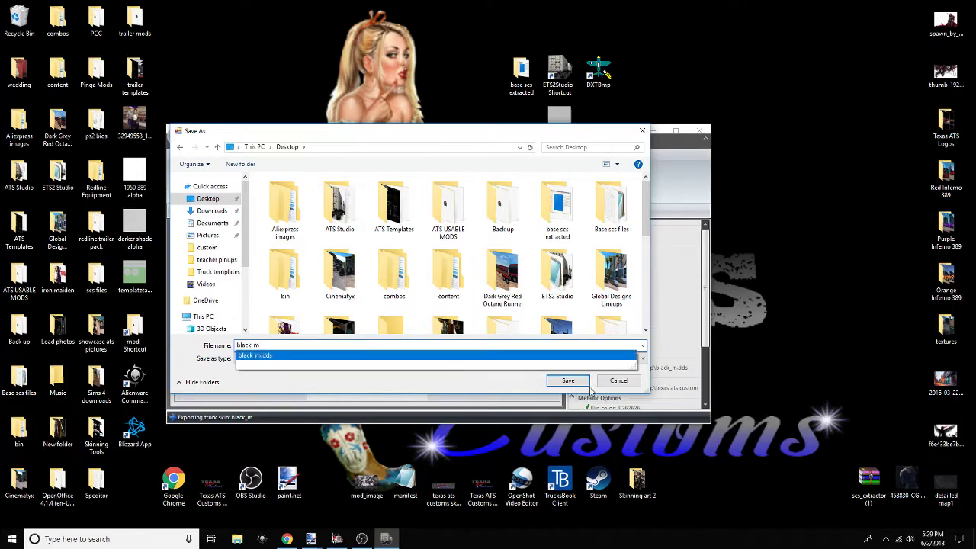
{"action": "left_click", "coordinate": [579, 383]}
Close ETS2 Studio and place the exported black_m archive beside the black_m texture on the desktop
{"action": "left_click_drag", "start_coordinate": [610, 129], "coordinate": [670, 116]}
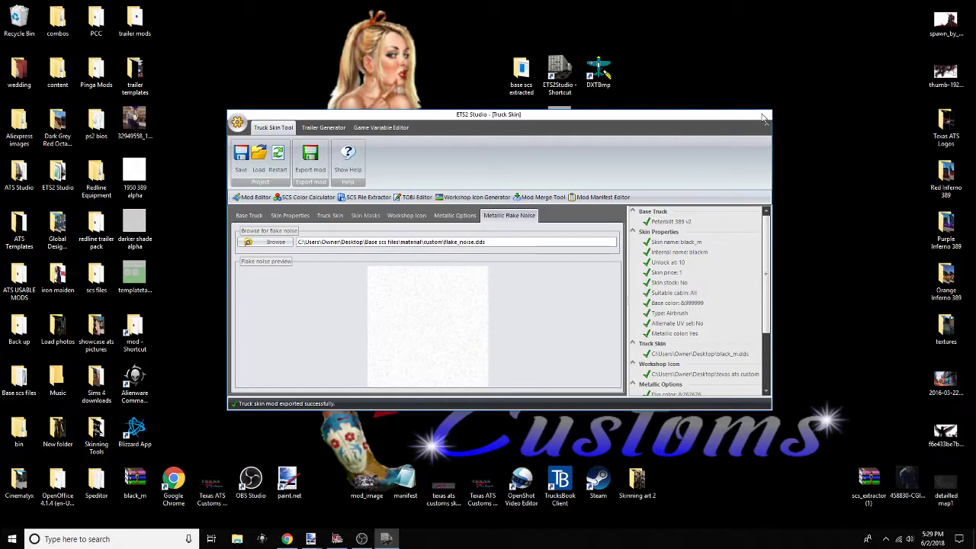
{"action": "left_click", "coordinate": [763, 118]}
{"action": "left_click_drag", "start_coordinate": [141, 482], "coordinate": [653, 123]}
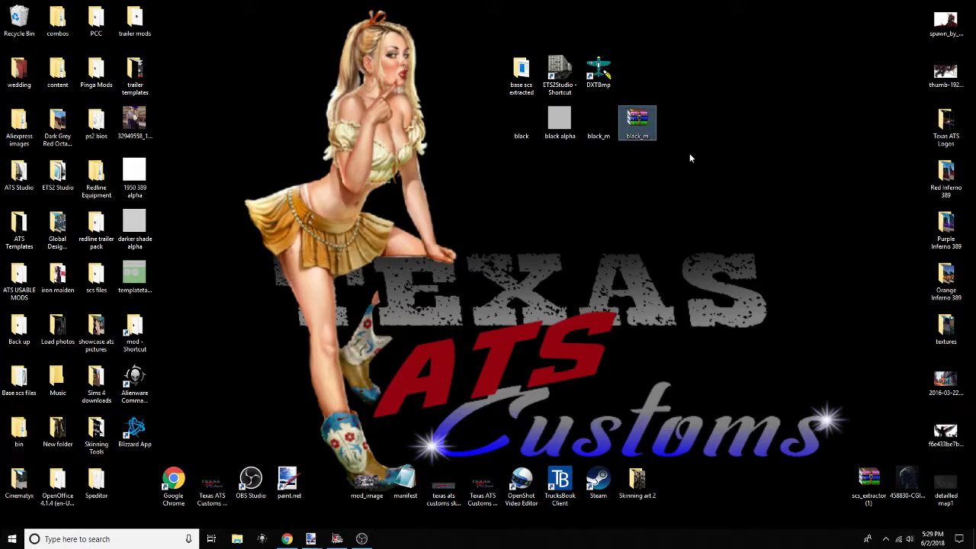
Open the black_m archive in WinRAR and open blackm.sii from inside its def folder in Notepad
{"action": "double_click", "coordinate": [646, 125]}
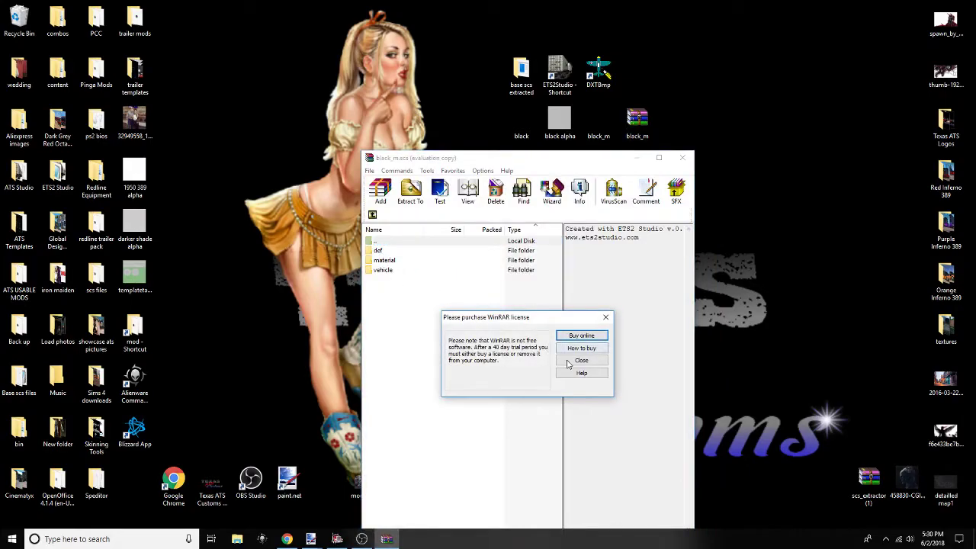
{"action": "left_click", "coordinate": [570, 359]}
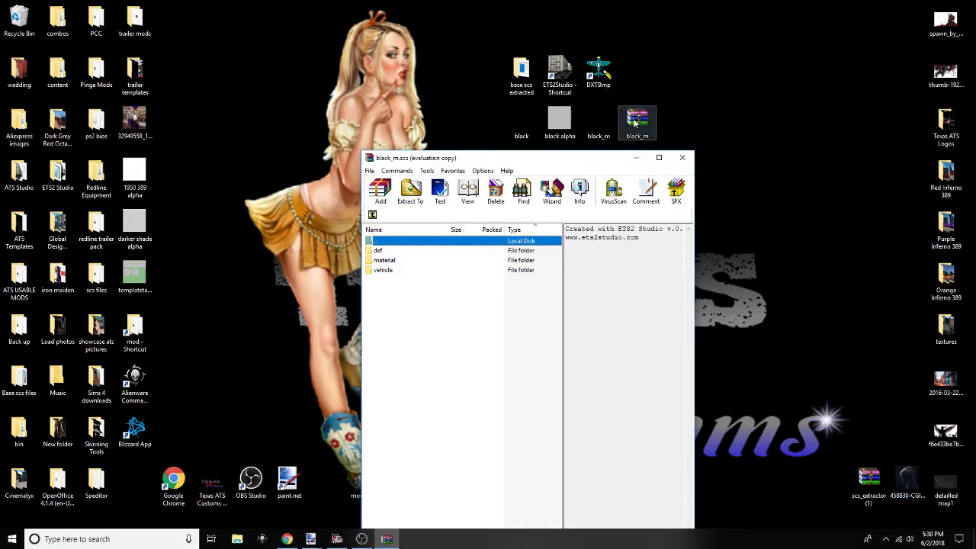
{"action": "double_click", "coordinate": [376, 252]}
{"action": "double_click", "coordinate": [377, 251]}
{"action": "double_click", "coordinate": [378, 251]}
{"action": "double_click", "coordinate": [379, 251]}
{"action": "double_click", "coordinate": [381, 251]}
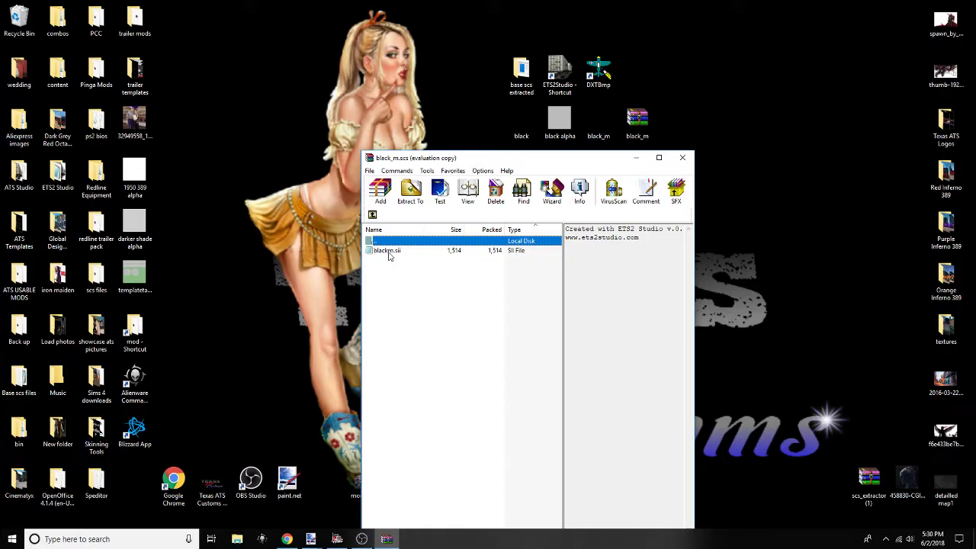
{"action": "double_click", "coordinate": [387, 251]}
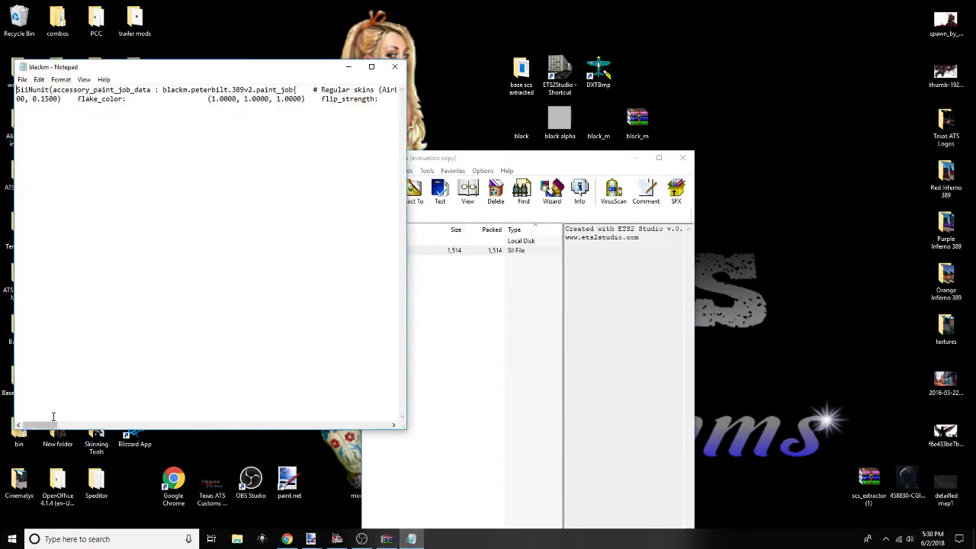
Replace the flake_noise path in blackm.sii with "/material/custom/flake_noise.tobj"
{"action": "left_click_drag", "start_coordinate": [39, 425], "coordinate": [137, 427]}
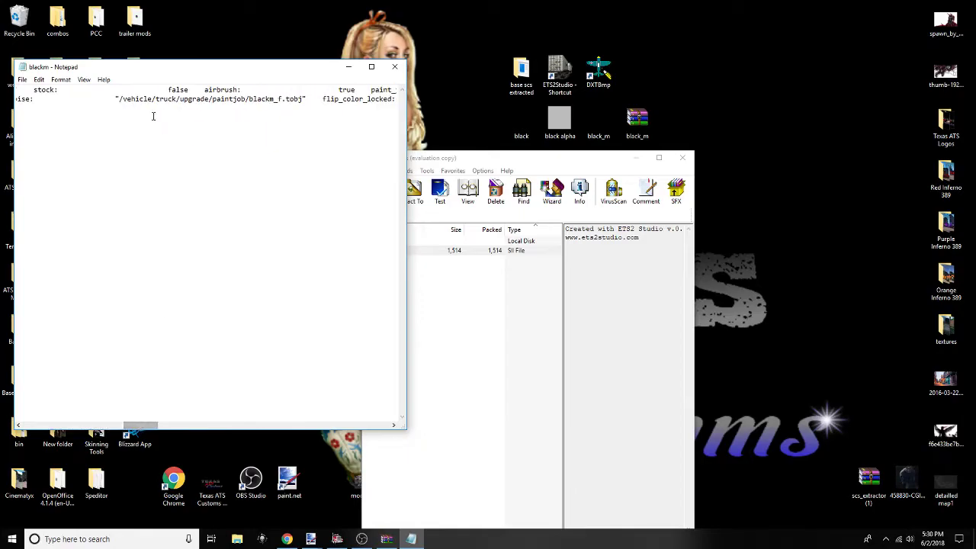
{"action": "left_click_drag", "start_coordinate": [138, 426], "coordinate": [131, 425]}
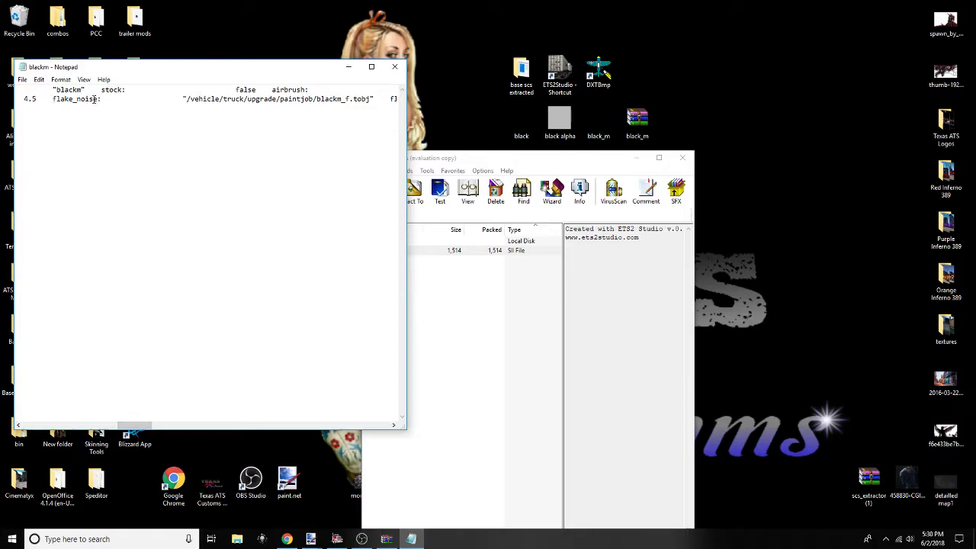
{"action": "left_click_drag", "start_coordinate": [132, 425], "coordinate": [139, 425]}
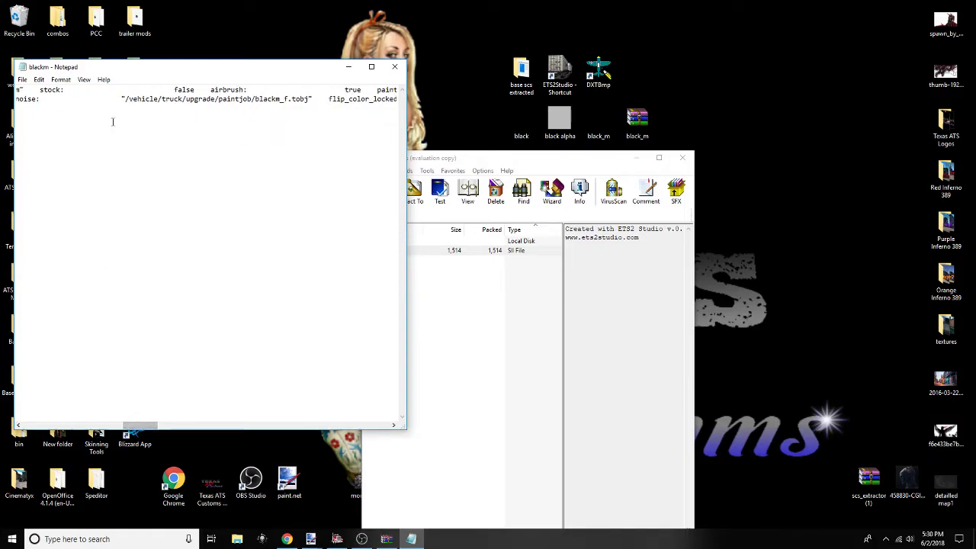
{"action": "left_click_drag", "start_coordinate": [126, 98], "coordinate": [307, 98]}
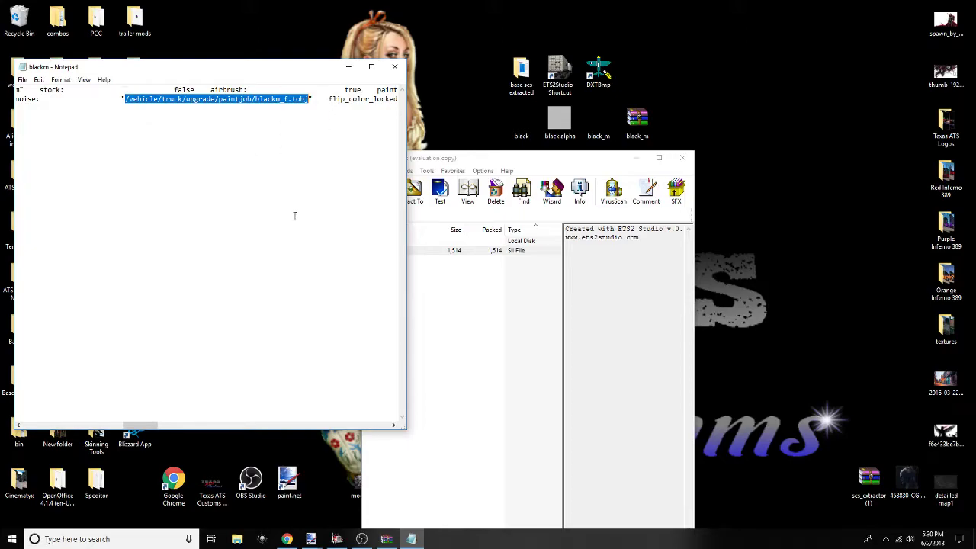
{"action": "type", "text": "/materi"}
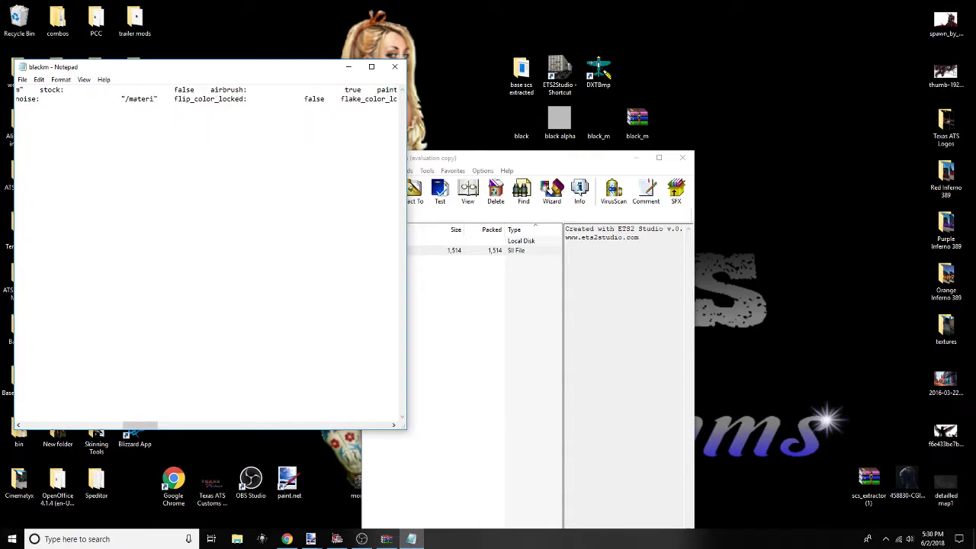
{"action": "type", "text": "al"}
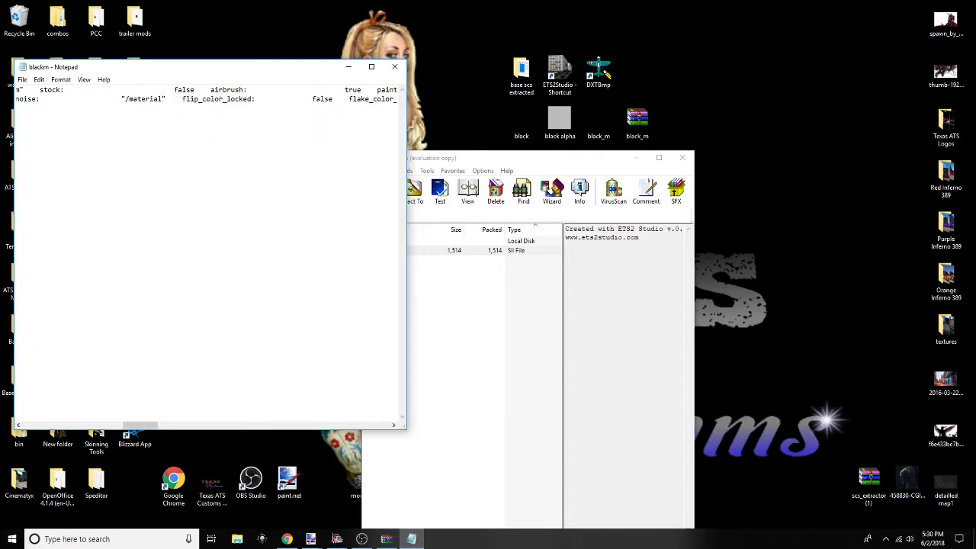
{"action": "type", "text": "/custom"}
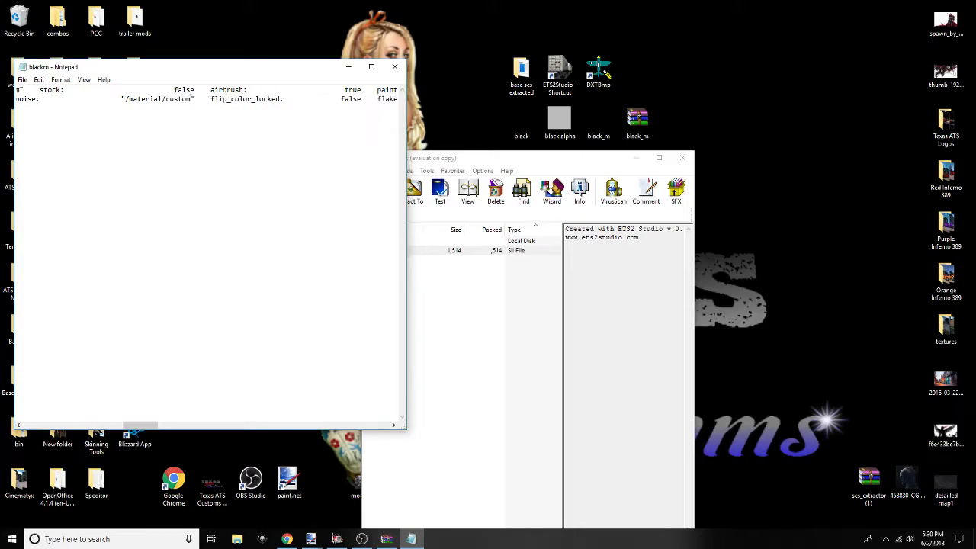
{"action": "type", "text": "/"}
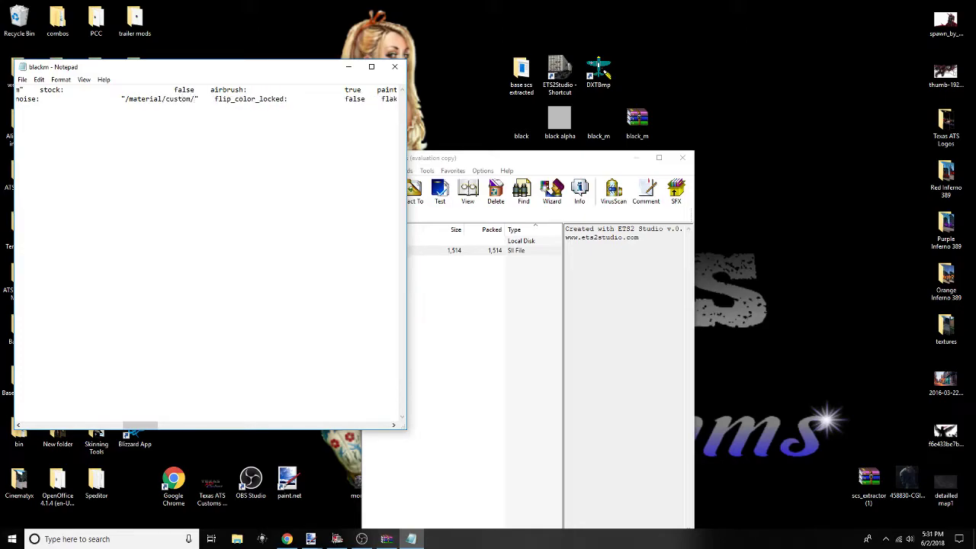
{"action": "type", "text": "flake"}
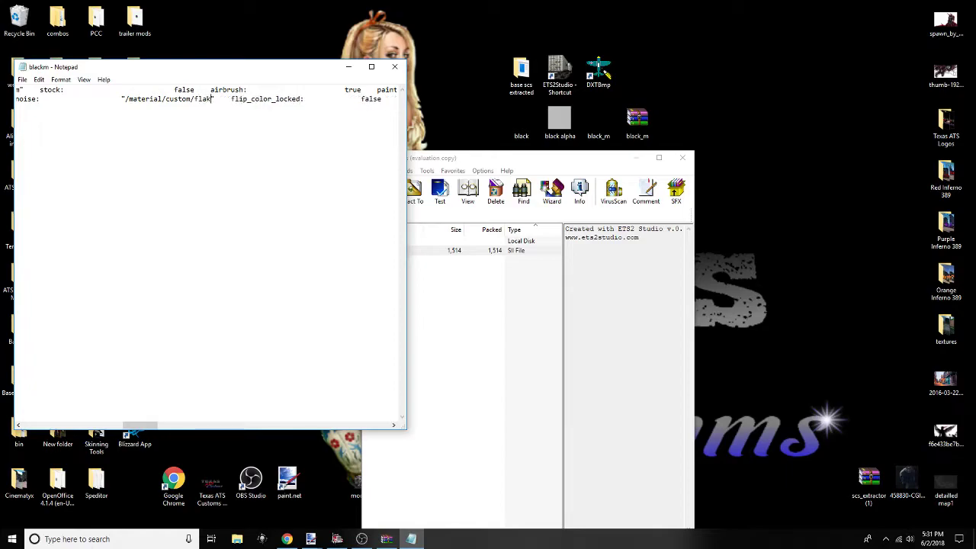
{"action": "type", "text": "_"}
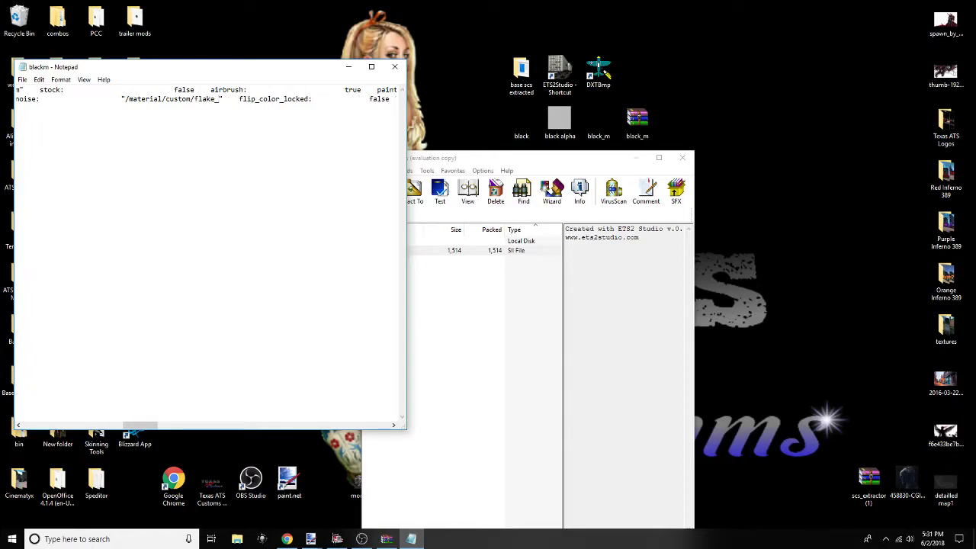
{"action": "type", "text": "noise.tobj"}
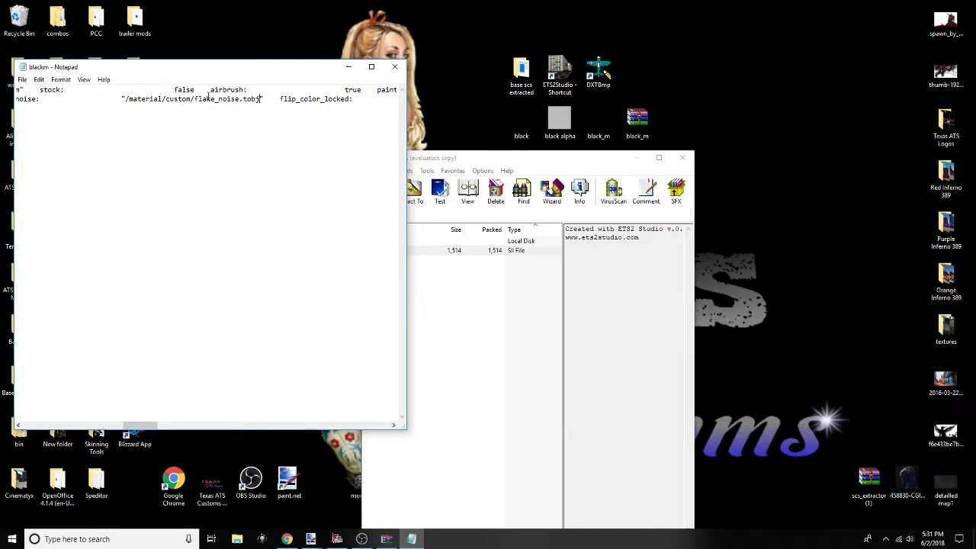
Set the flipflake value to true and save blackm.sii
{"action": "left_click_drag", "start_coordinate": [141, 425], "coordinate": [373, 425]}
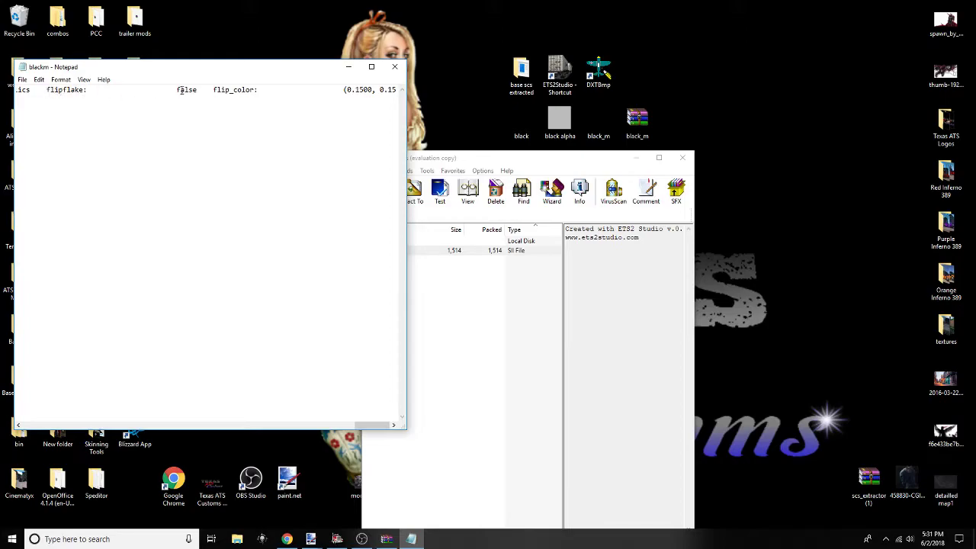
{"action": "left_click_drag", "start_coordinate": [177, 90], "coordinate": [195, 90]}
{"action": "type", "text": "true"}
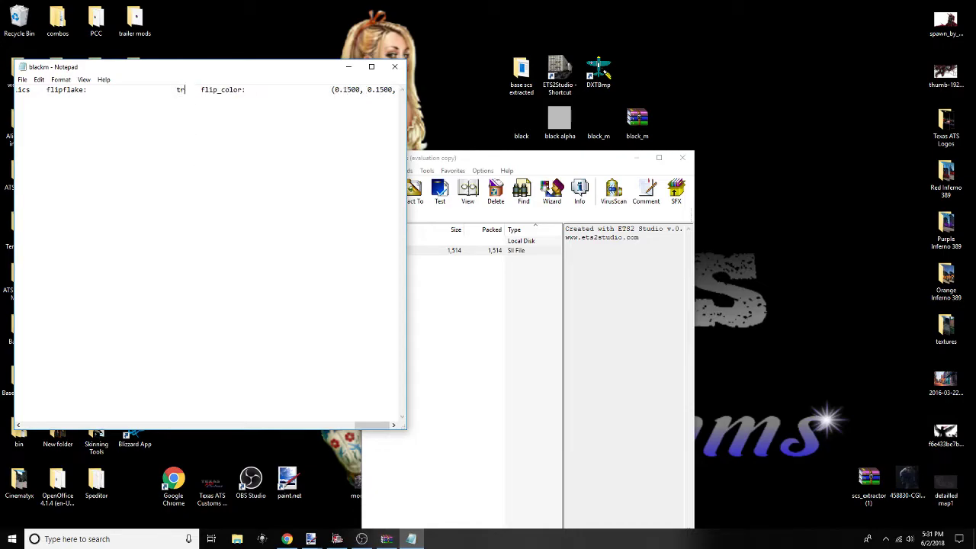
{"action": "left_click", "coordinate": [23, 82]}
{"action": "left_click", "coordinate": [46, 115]}
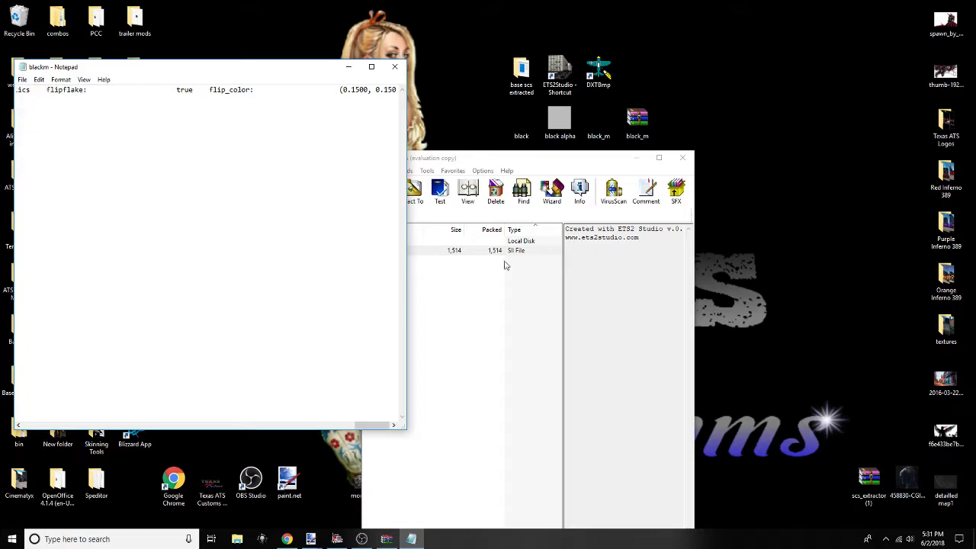
Update the black_m archive with the edited blackm.sii, close both windows and move the archive into the mod folder on the desktop
{"action": "left_click", "coordinate": [455, 304]}
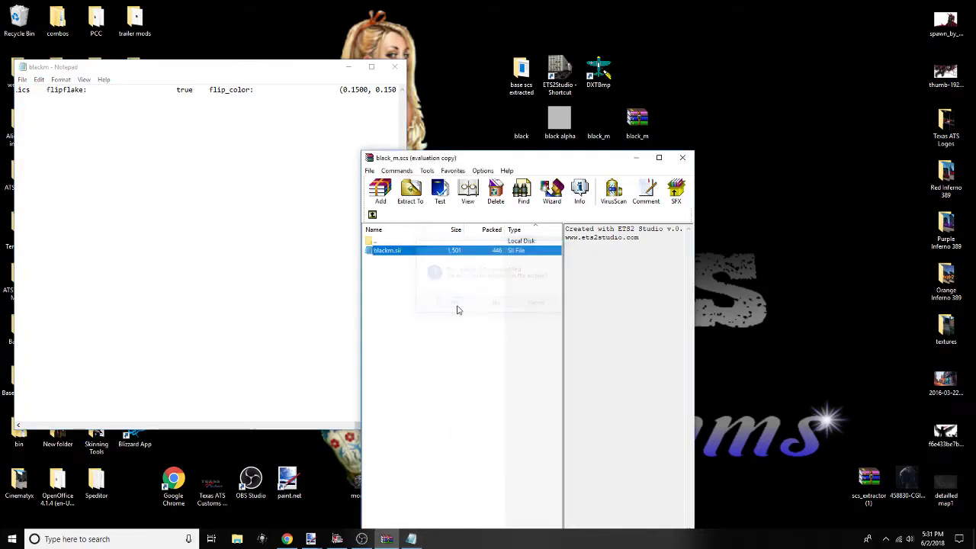
{"action": "left_click", "coordinate": [395, 67]}
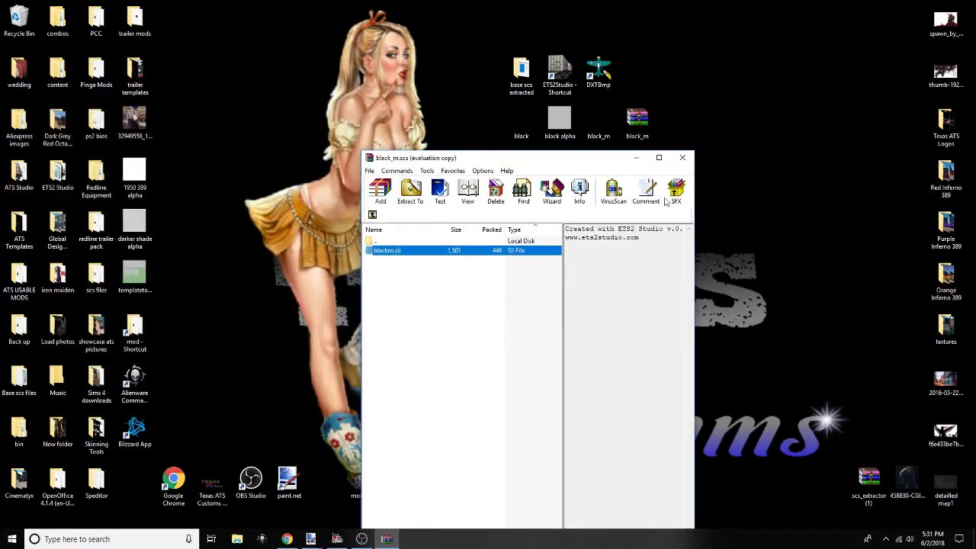
{"action": "left_click", "coordinate": [682, 157]}
{"action": "mouse_move", "coordinate": [637, 122]}
{"action": "left_mouse_down"}
{"action": "mouse_move", "coordinate": [614, 205]}
{"action": "mouse_move", "coordinate": [546, 235]}
{"action": "mouse_move", "coordinate": [445, 156]}
{"action": "mouse_move", "coordinate": [278, 115]}
{"action": "mouse_move", "coordinate": [216, 171]}
{"action": "mouse_move", "coordinate": [213, 245]}
{"action": "mouse_move", "coordinate": [240, 294]}
{"action": "mouse_move", "coordinate": [219, 169]}
{"action": "mouse_move", "coordinate": [193, 316]}
{"action": "mouse_move", "coordinate": [136, 324]}
{"action": "left_mouse_up"}
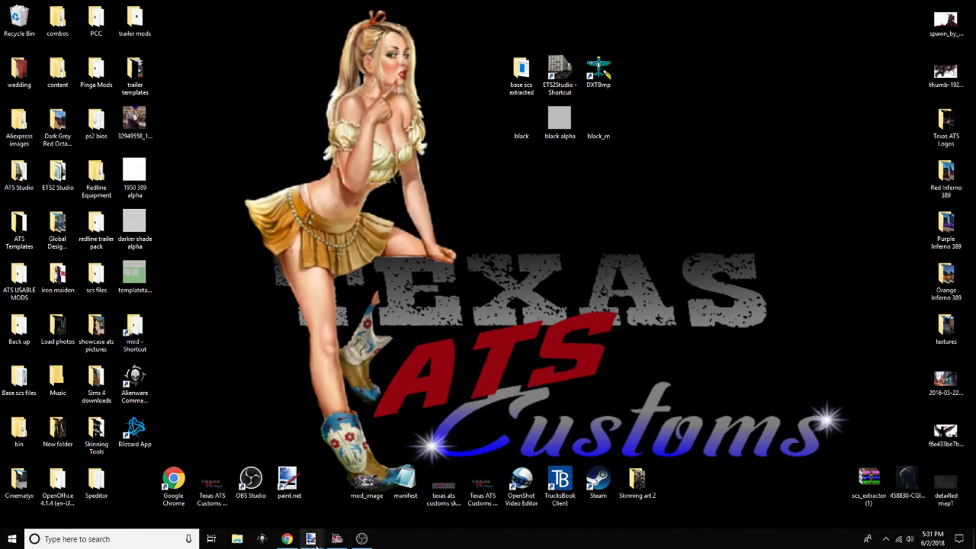
Switch to paint.net and close the black alpha image
{"action": "mouse_move", "coordinate": [313, 539]}
{"action": "left_click", "coordinate": [339, 492]}
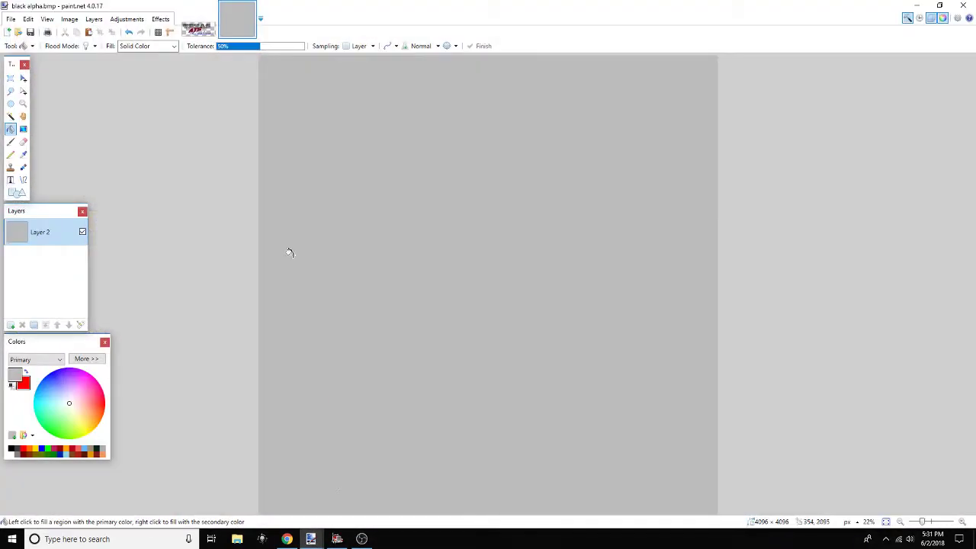
{"action": "left_click", "coordinate": [250, 7]}
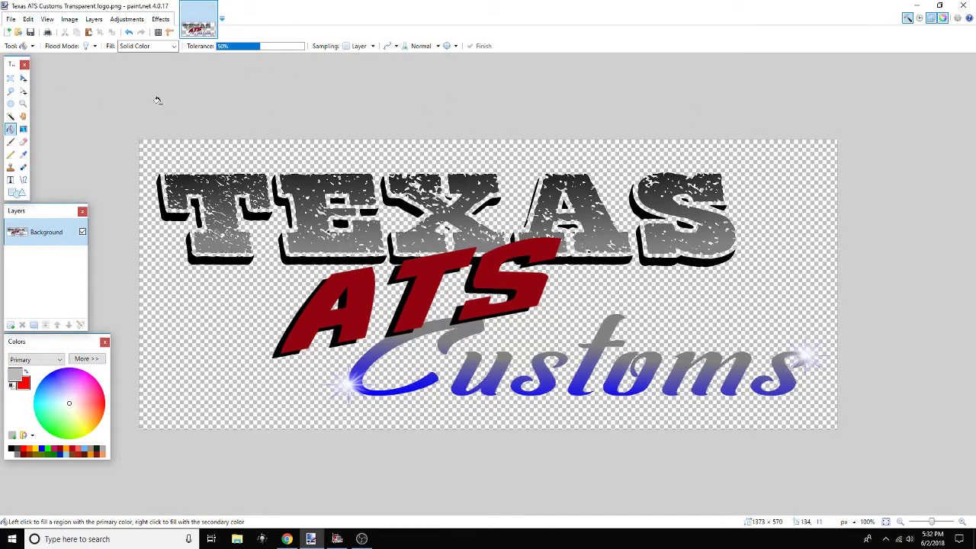
Open the 63inch_sleeper_highroof template from the Truck templates folder inside ATS Templates
{"action": "left_click", "coordinate": [11, 19]}
{"action": "left_click", "coordinate": [28, 42]}
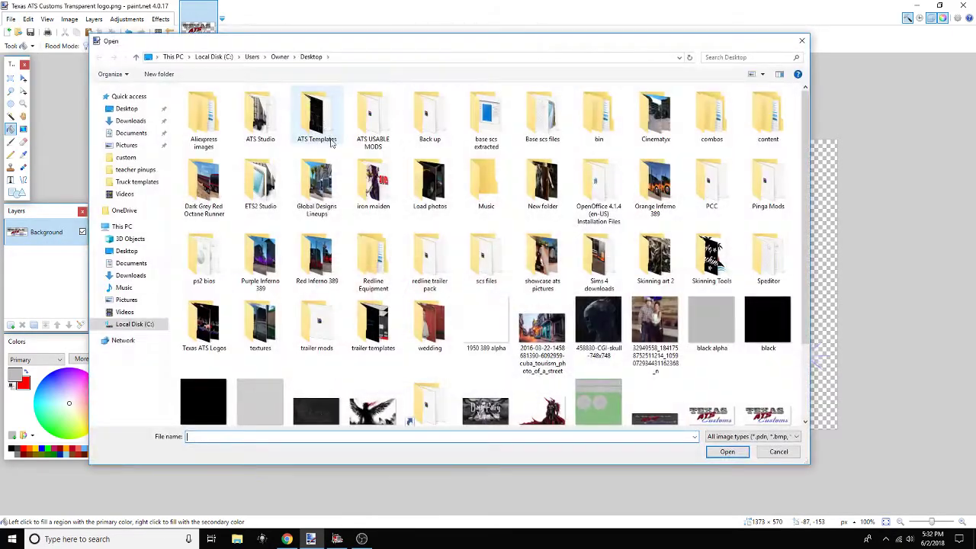
{"action": "double_click", "coordinate": [318, 118]}
{"action": "double_click", "coordinate": [236, 167]}
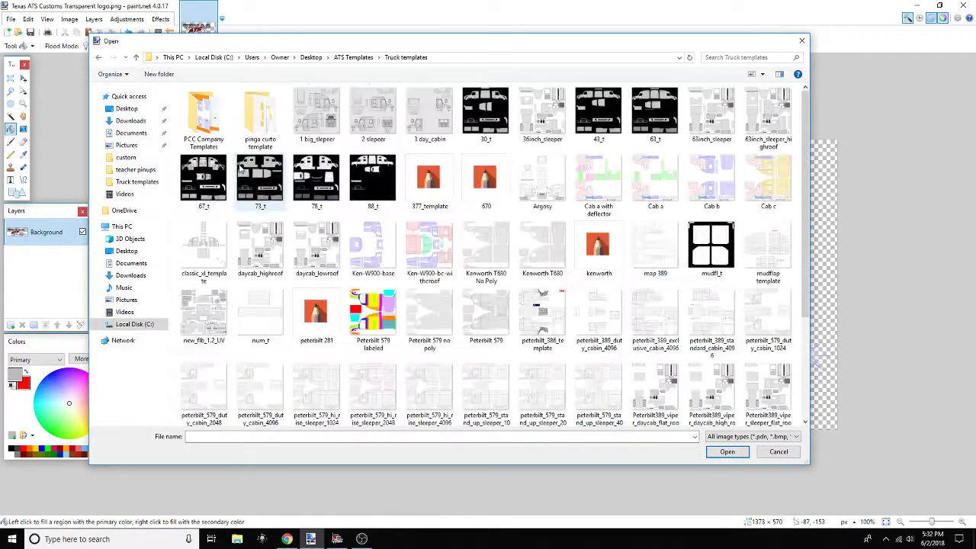
{"action": "left_click", "coordinate": [760, 122]}
{"action": "double_click", "coordinate": [760, 122]}
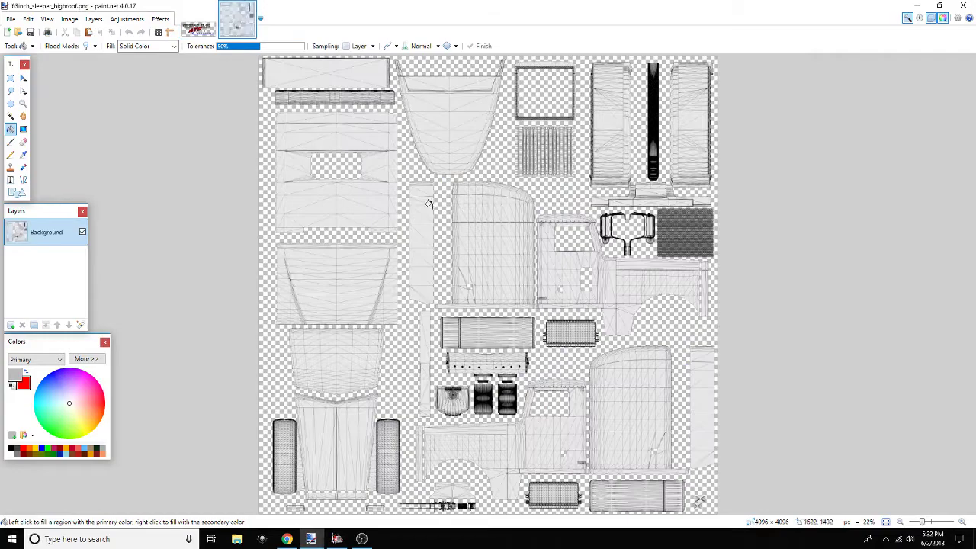
Add a new layer above the template and fill it entirely with dark red
{"action": "left_click", "coordinate": [12, 326]}
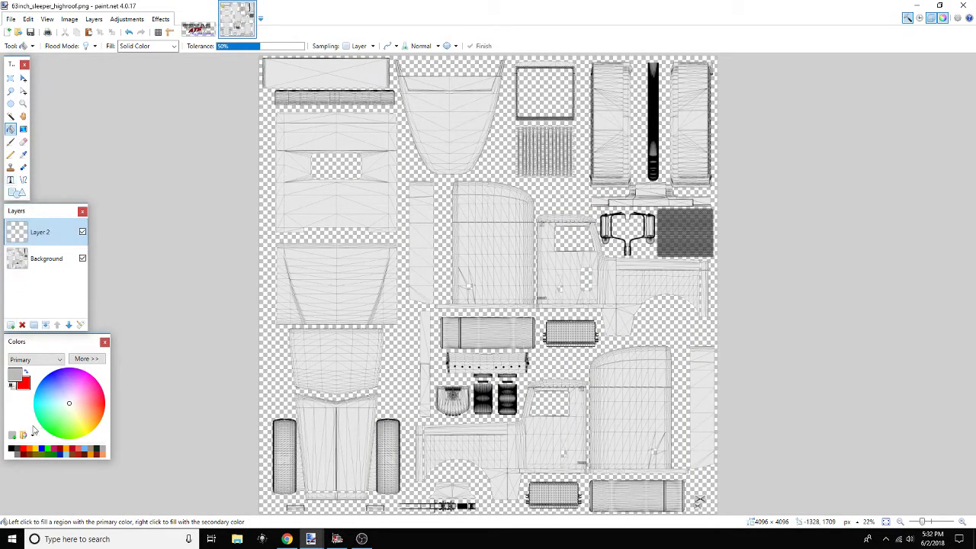
{"action": "left_click", "coordinate": [25, 455]}
{"action": "left_click", "coordinate": [421, 244]}
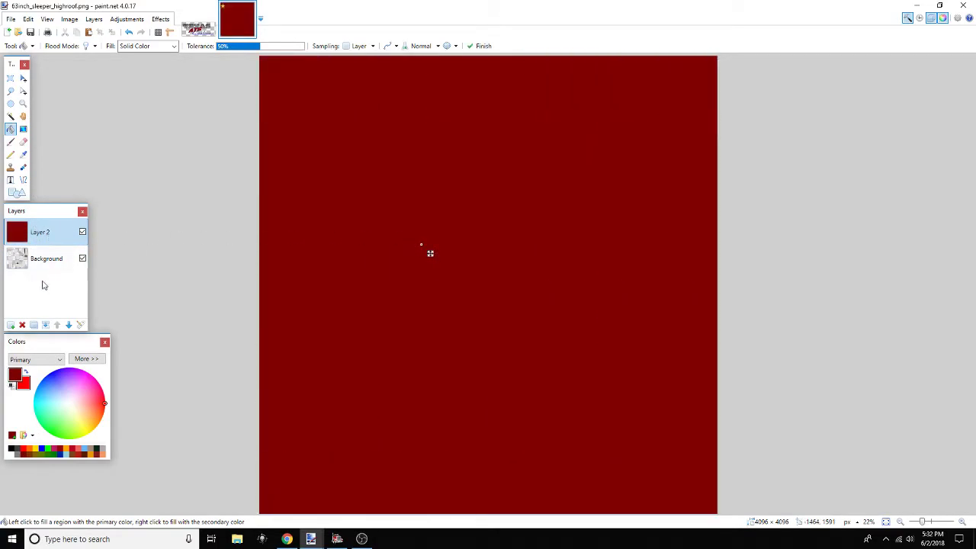
{"action": "left_click", "coordinate": [11, 325]}
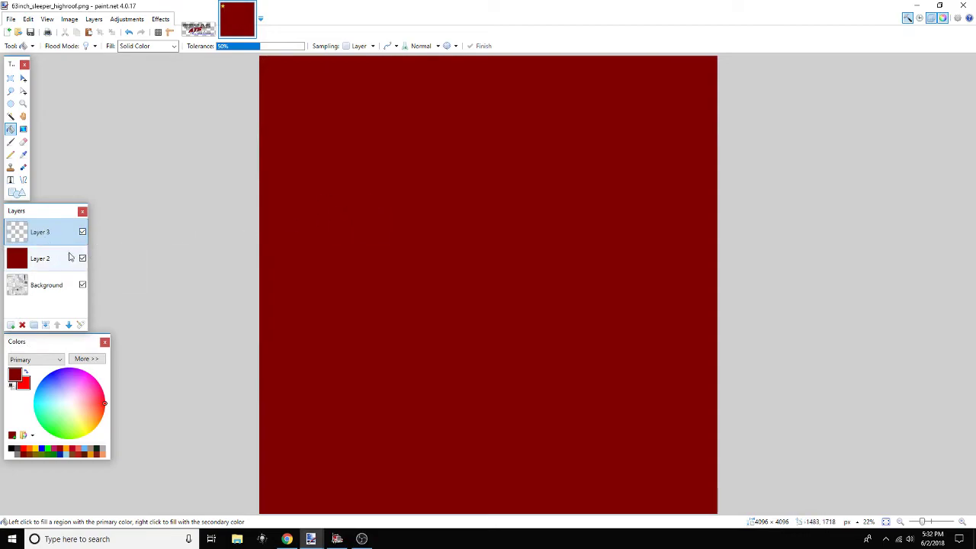
{"action": "left_click", "coordinate": [39, 258]}
{"action": "left_click", "coordinate": [42, 235]}
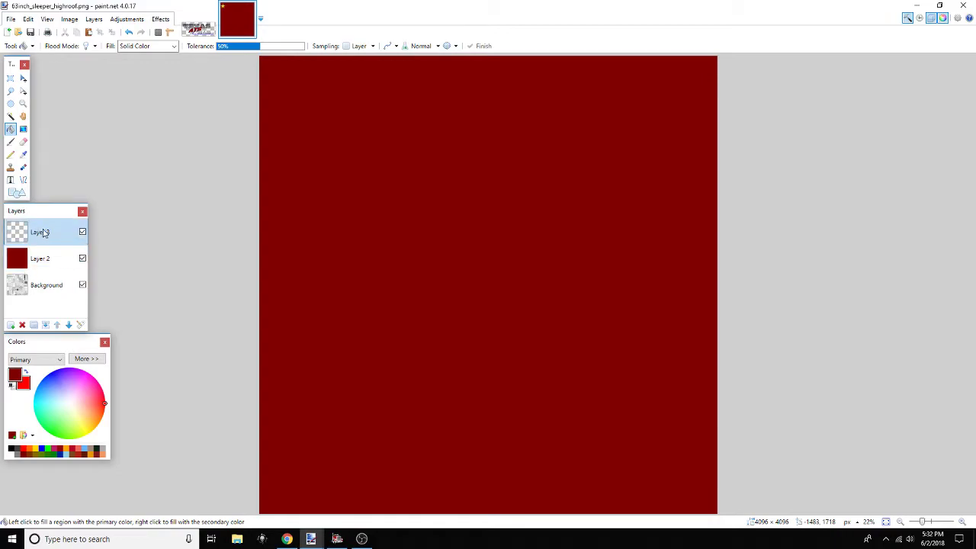
{"action": "left_click", "coordinate": [22, 325]}
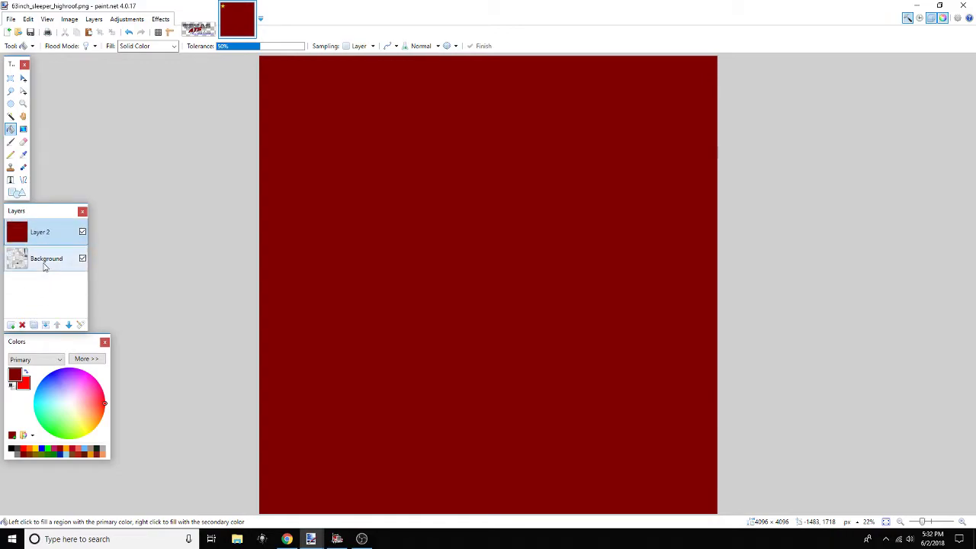
Delete the Background template layer, save the image to the Desktop as a DDS file named red change, and minimize paint.net
{"action": "left_click", "coordinate": [45, 262]}
{"action": "left_click", "coordinate": [23, 324]}
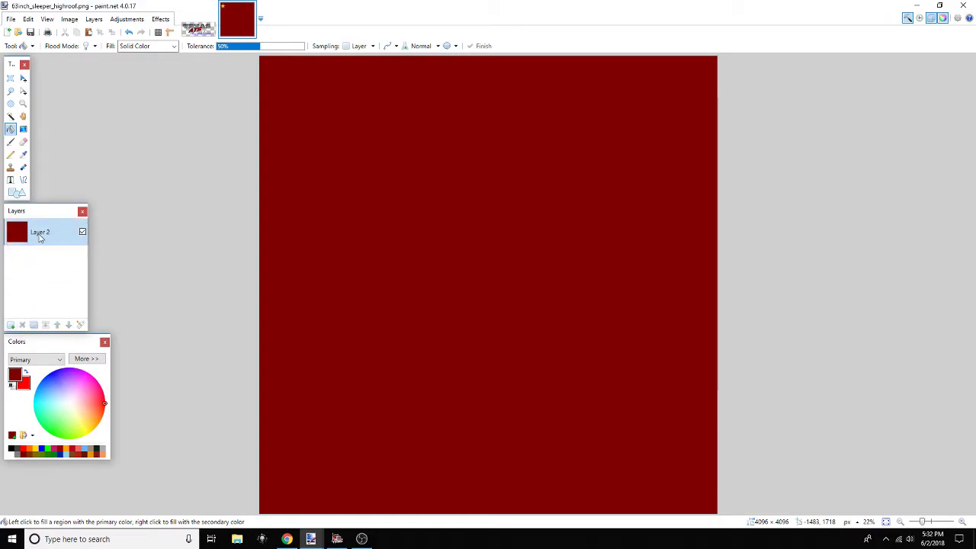
{"action": "left_click", "coordinate": [12, 20]}
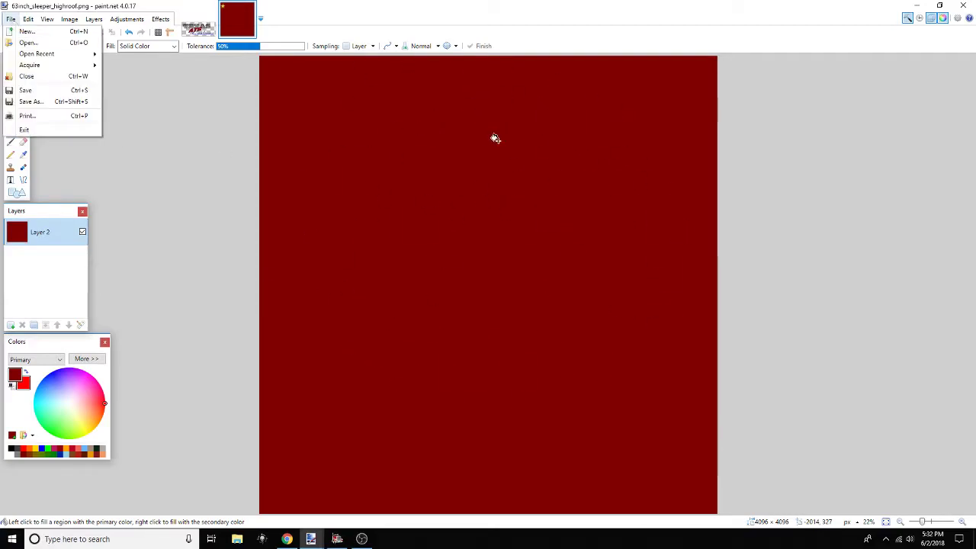
{"action": "left_click", "coordinate": [44, 101]}
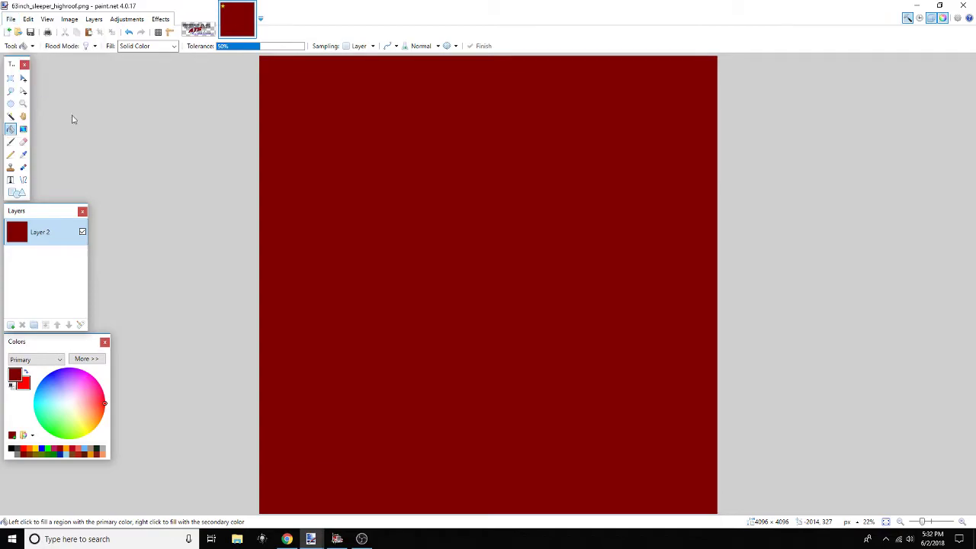
{"action": "left_click", "coordinate": [198, 429]}
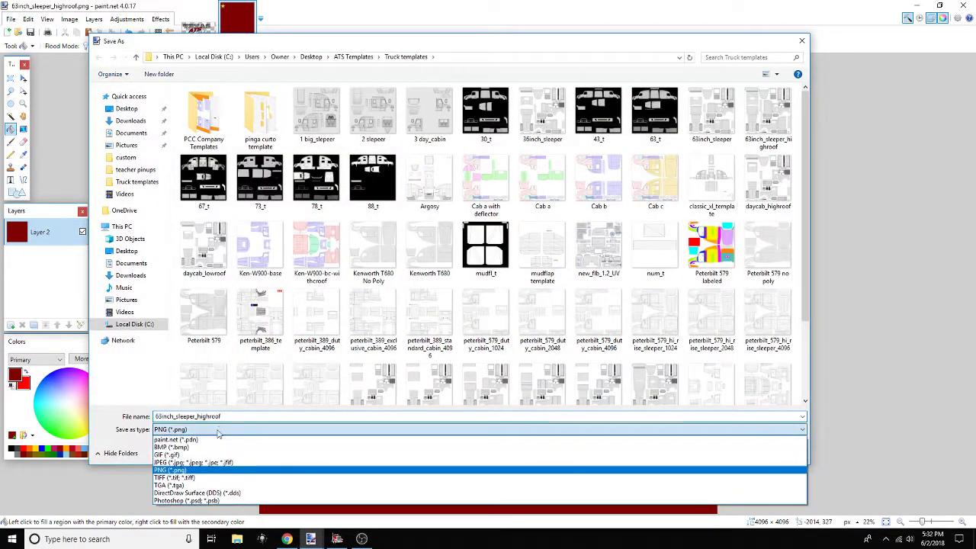
{"action": "left_click", "coordinate": [205, 494]}
{"action": "double_click", "coordinate": [175, 417]}
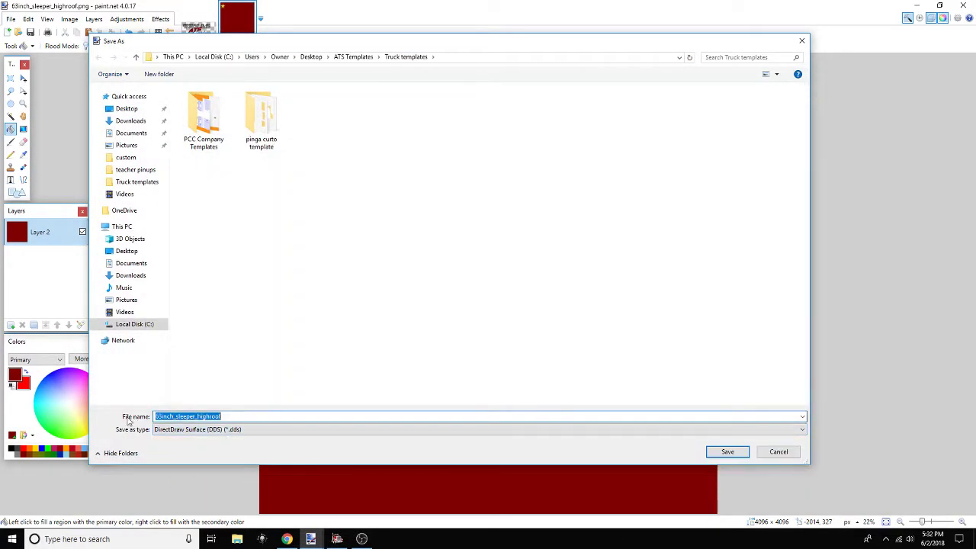
{"action": "type", "text": "red change"}
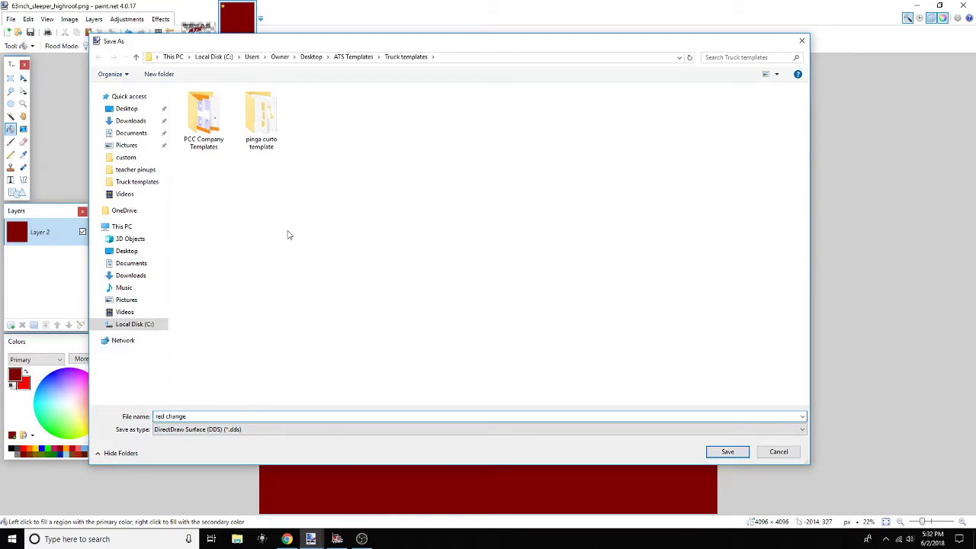
{"action": "left_click", "coordinate": [127, 108]}
{"action": "left_click", "coordinate": [716, 454]}
{"action": "left_click", "coordinate": [568, 352]}
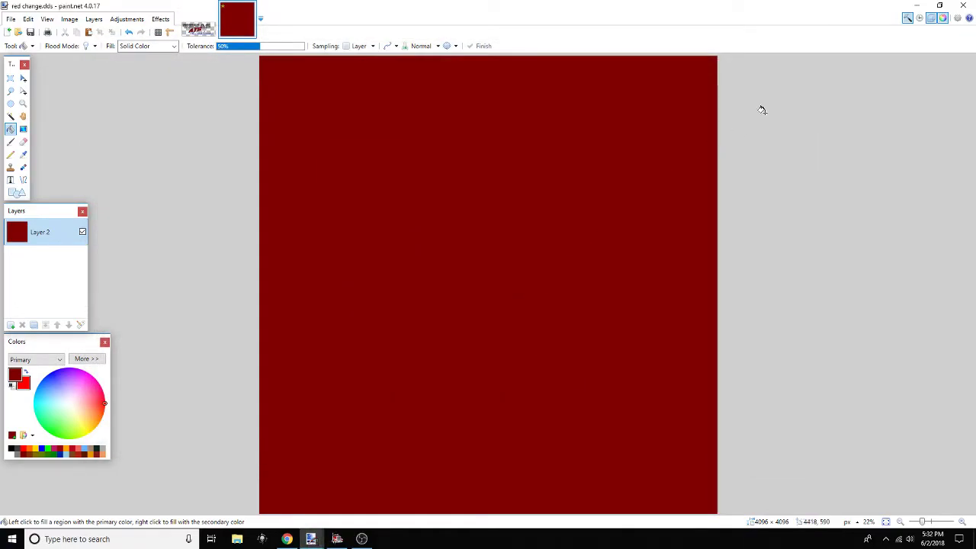
{"action": "left_click", "coordinate": [916, 6]}
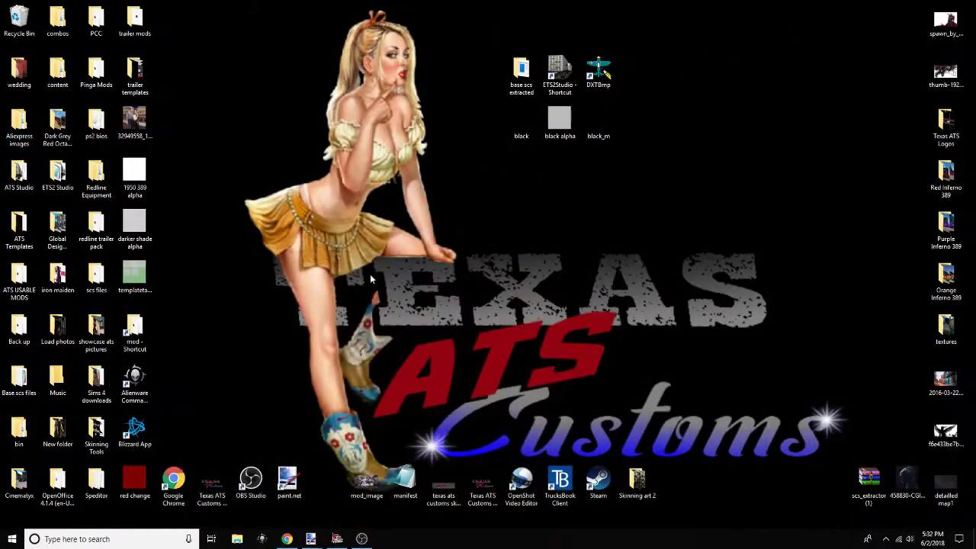
Delete the black, black alpha and black_m files from the Desktop and move the red change file into their place
{"action": "left_click_drag", "start_coordinate": [134, 478], "coordinate": [482, 222]}
{"action": "left_click_drag", "start_coordinate": [643, 139], "coordinate": [528, 122]}
{"action": "right_click", "coordinate": [527, 122]}
{"action": "left_click", "coordinate": [439, 273]}
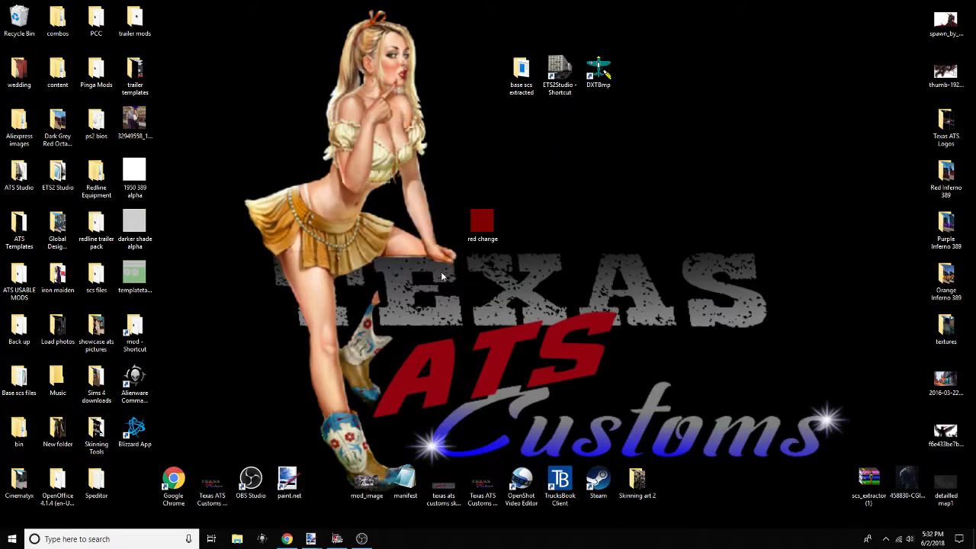
{"action": "left_click_drag", "start_coordinate": [481, 220], "coordinate": [520, 120]}
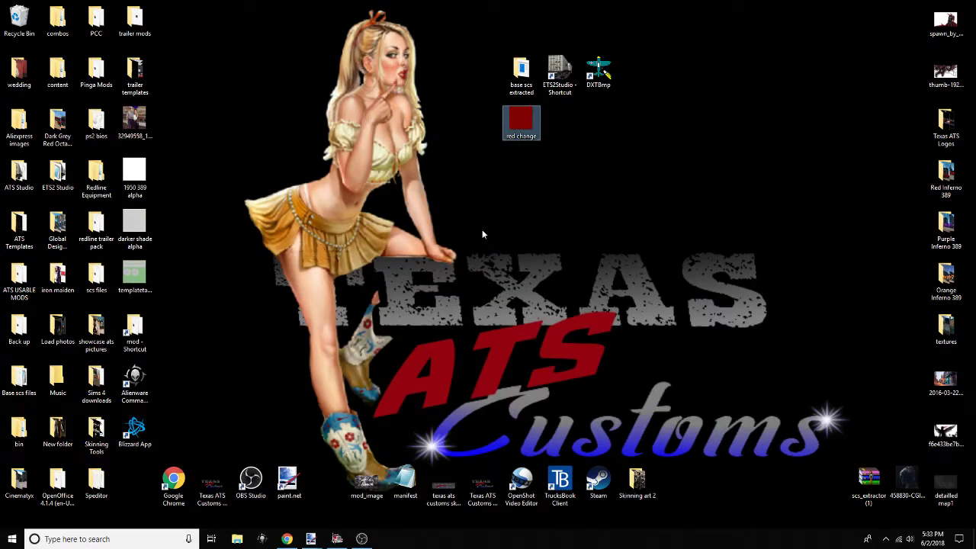
Switch to the red change image in paint.net and fill the whole canvas with black
{"action": "left_click", "coordinate": [308, 540]}
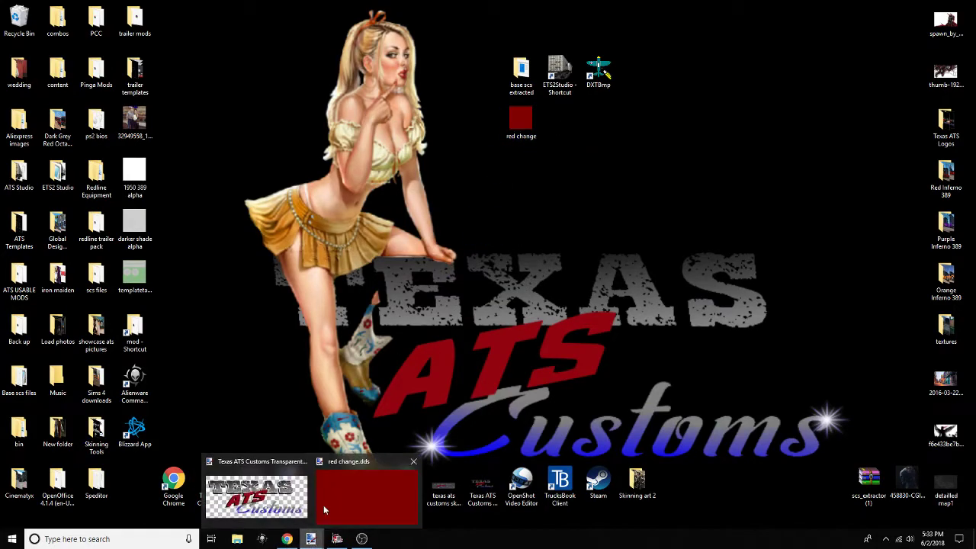
{"action": "left_click", "coordinate": [318, 518]}
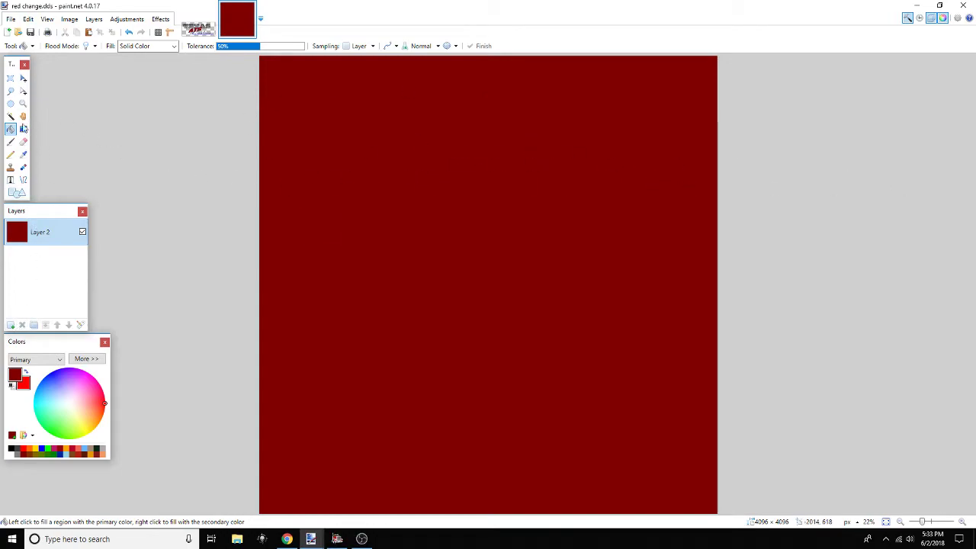
{"action": "left_click", "coordinate": [11, 449]}
{"action": "left_click", "coordinate": [392, 221]}
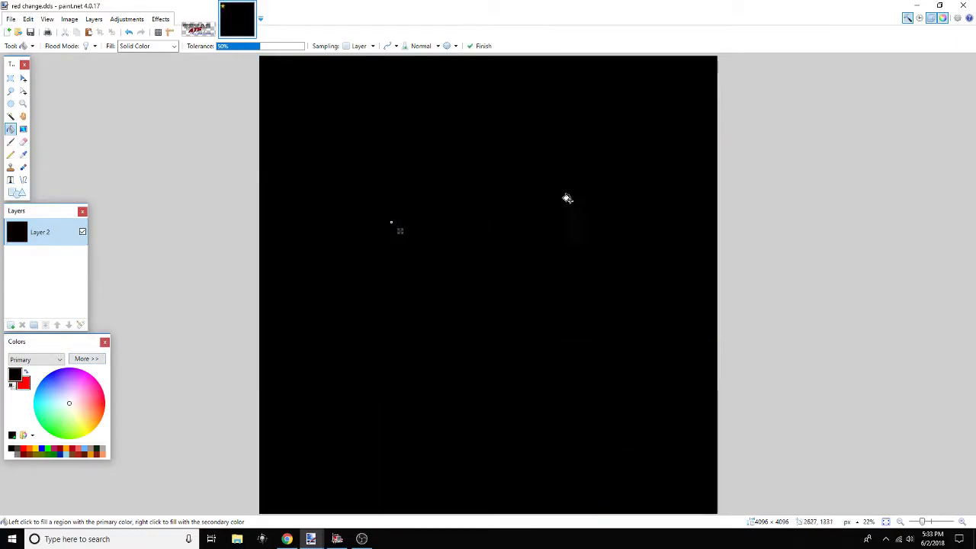
Save the black image to the Desktop as a BMP named red change alpha, minimize paint.net and place the file beside red change
{"action": "left_click", "coordinate": [10, 18]}
{"action": "left_click", "coordinate": [31, 100]}
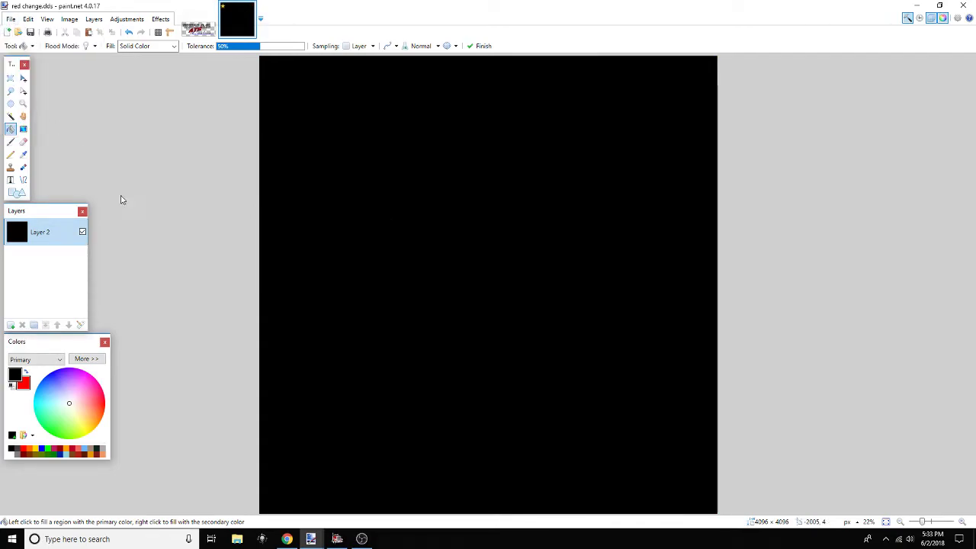
{"action": "left_click", "coordinate": [238, 429]}
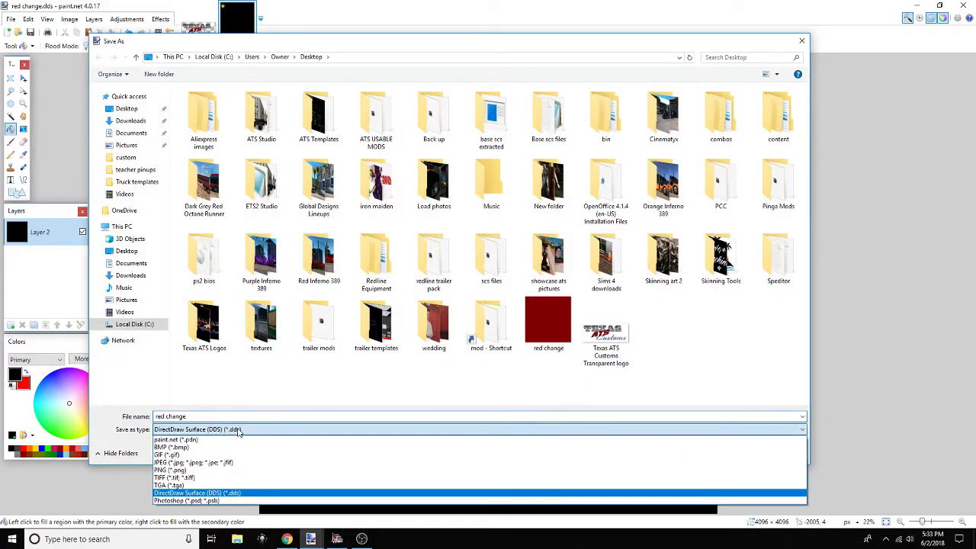
{"action": "left_click", "coordinate": [198, 436]}
{"action": "left_click", "coordinate": [199, 416]}
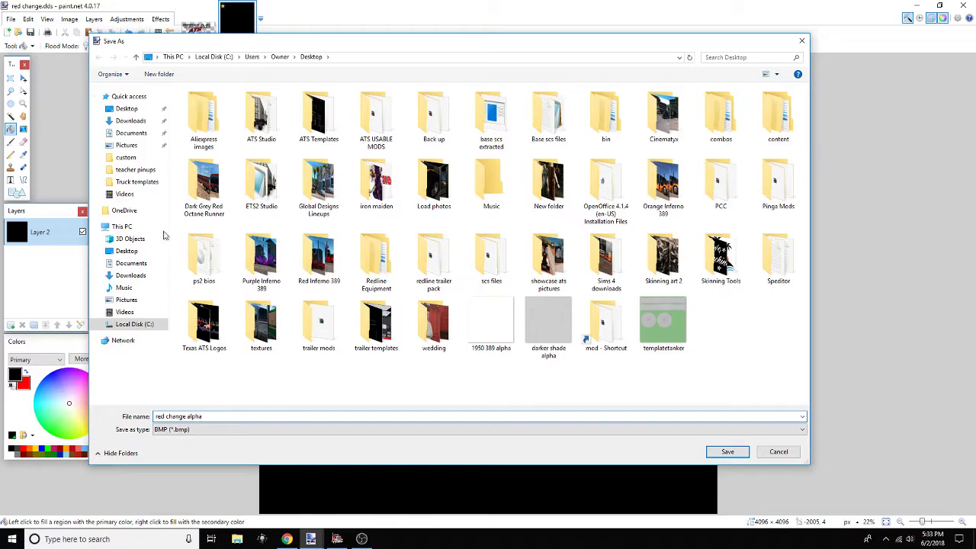
{"action": "left_click", "coordinate": [126, 108]}
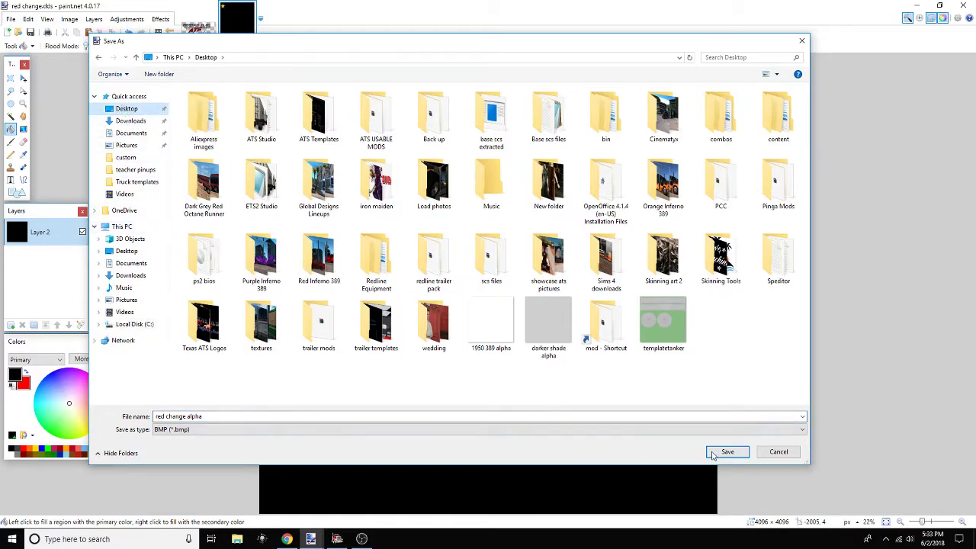
{"action": "left_click", "coordinate": [713, 454]}
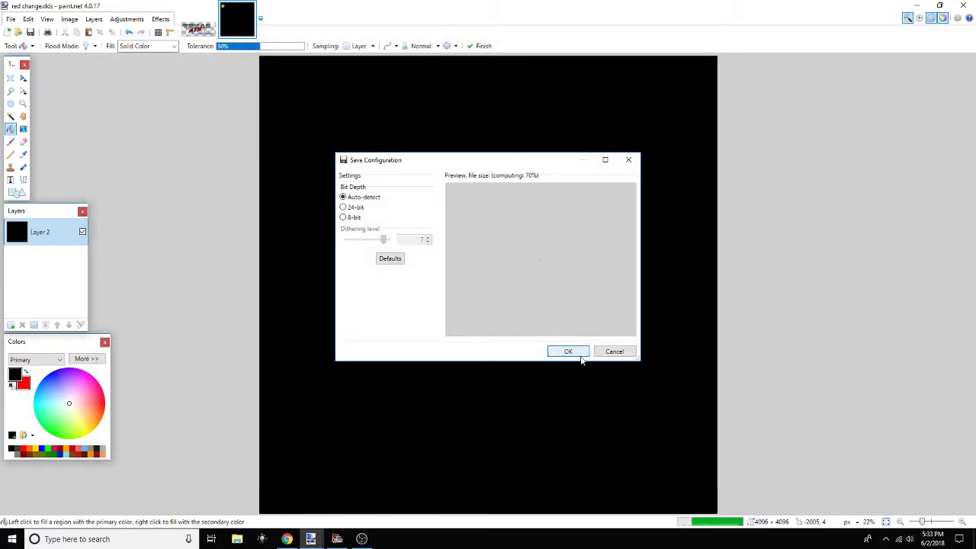
{"action": "left_click", "coordinate": [571, 351]}
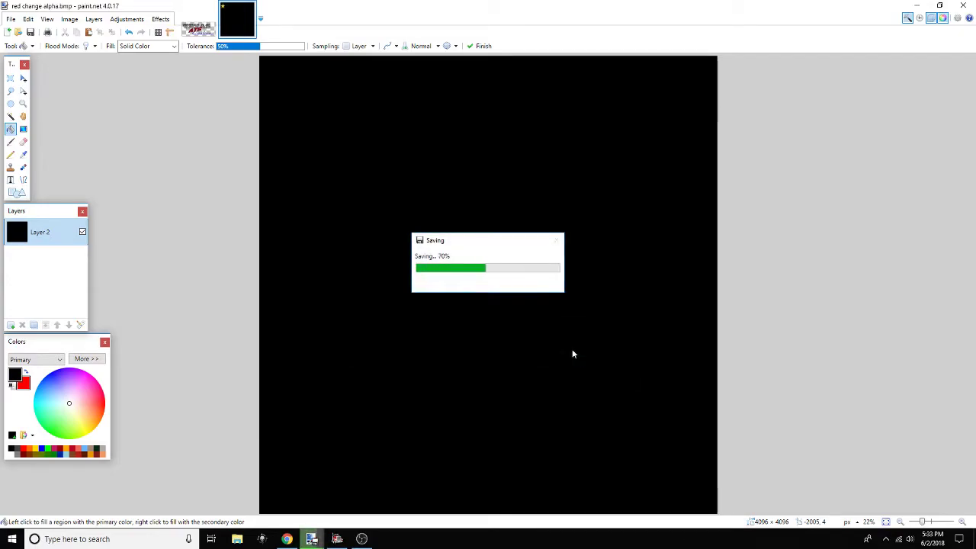
{"action": "left_click", "coordinate": [919, 7]}
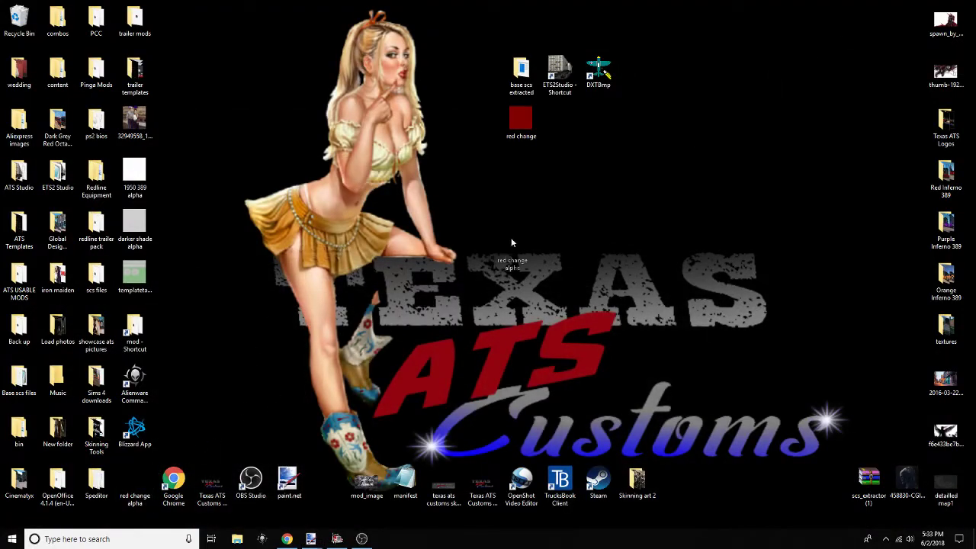
{"action": "left_click_drag", "start_coordinate": [557, 116], "coordinate": [558, 117]}
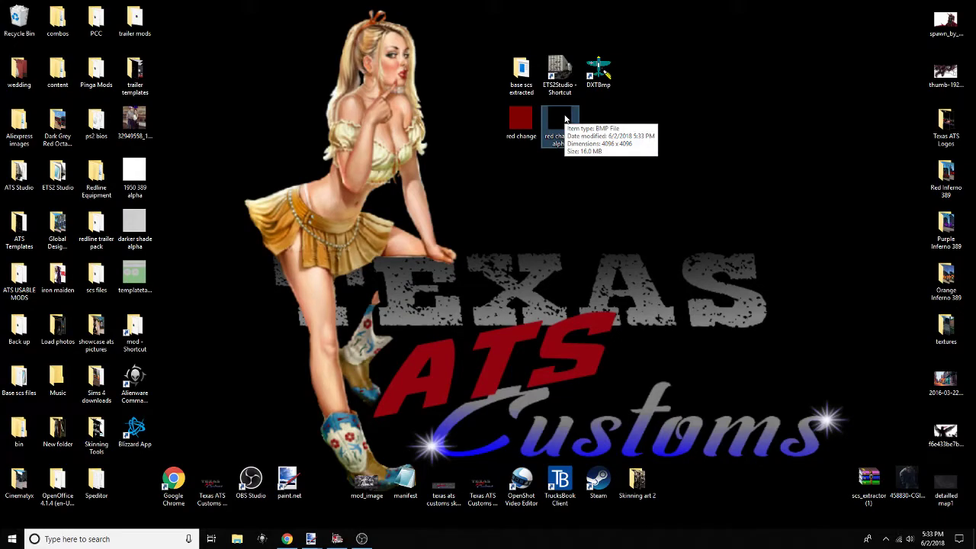
Launch DXTBmp and open the red change DDS texture from the Desktop
{"action": "double_click", "coordinate": [600, 71]}
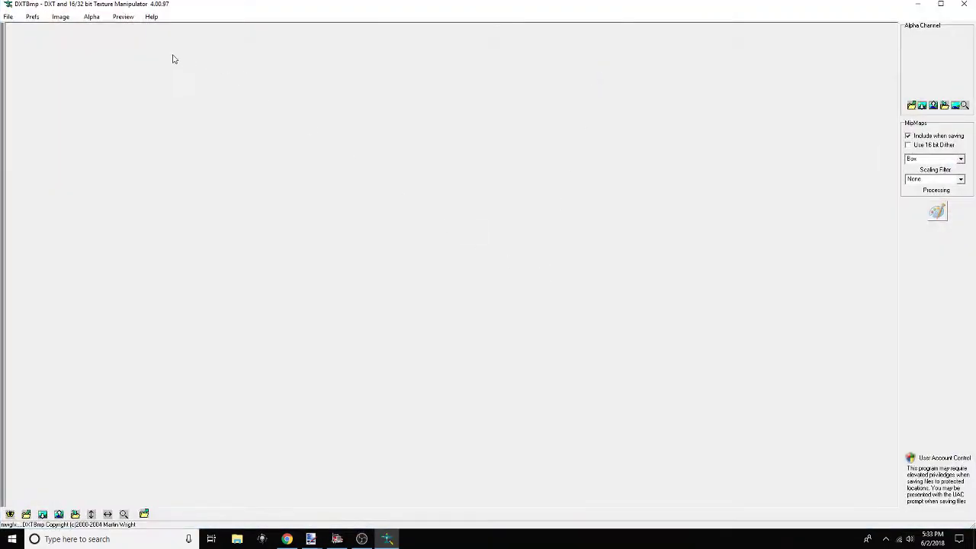
{"action": "left_click", "coordinate": [9, 16]}
{"action": "left_click", "coordinate": [22, 27]}
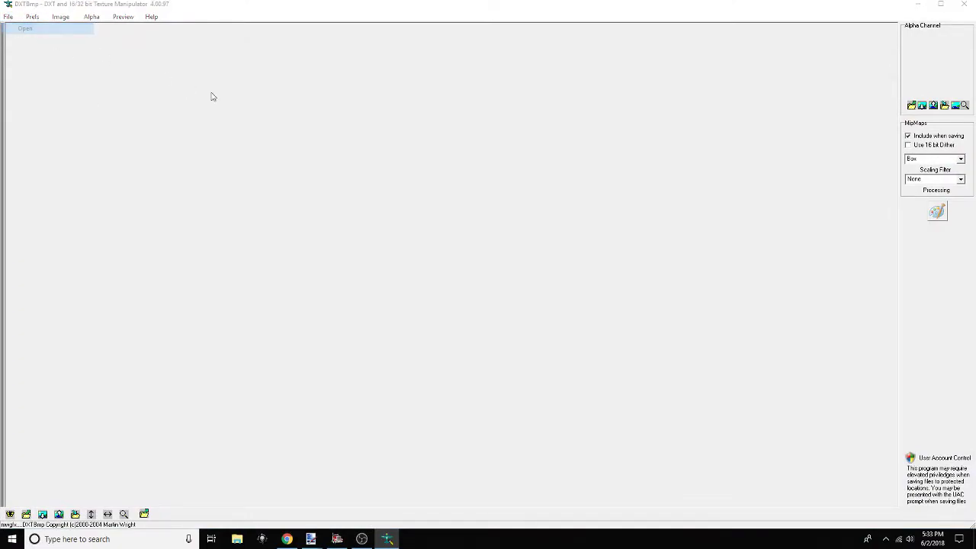
{"action": "scroll", "coordinate": [471, 205], "scroll_direction": "down", "scroll_amount": 5}
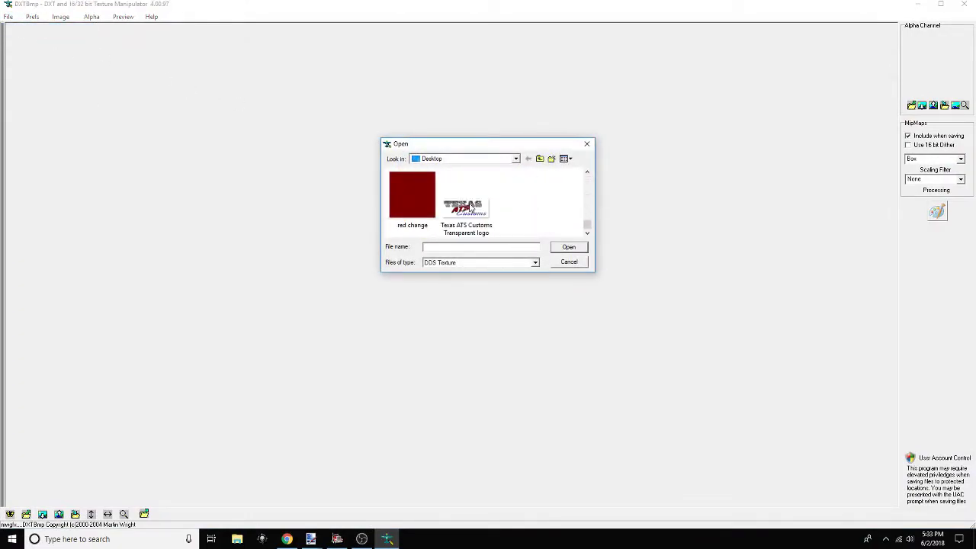
{"action": "double_click", "coordinate": [423, 204]}
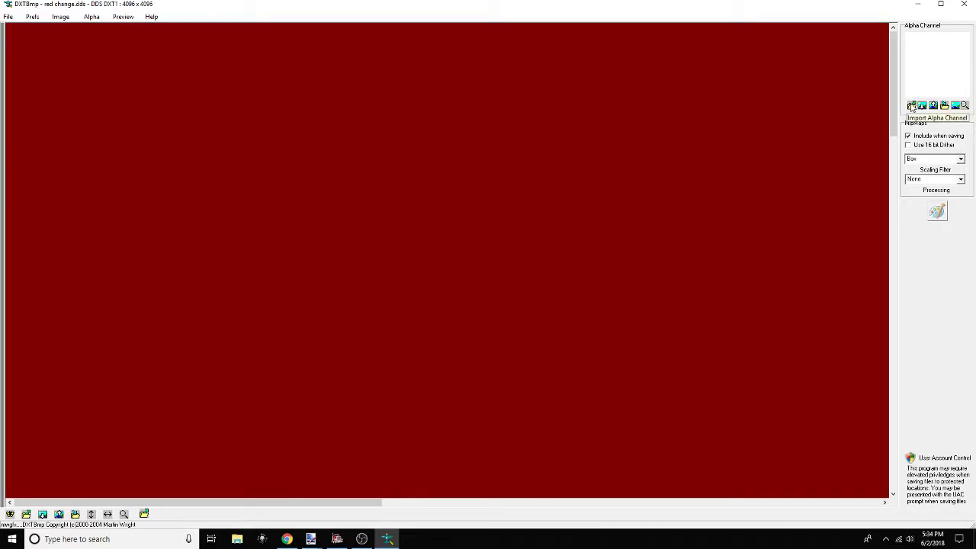
Import the red change alpha bitmap from the Desktop as the texture's alpha channel
{"action": "left_click", "coordinate": [912, 106]}
{"action": "left_click", "coordinate": [512, 315]}
{"action": "scroll", "coordinate": [577, 214], "scroll_direction": "down", "scroll_amount": 5}
{"action": "scroll", "coordinate": [564, 221], "scroll_direction": "up", "scroll_amount": 2}
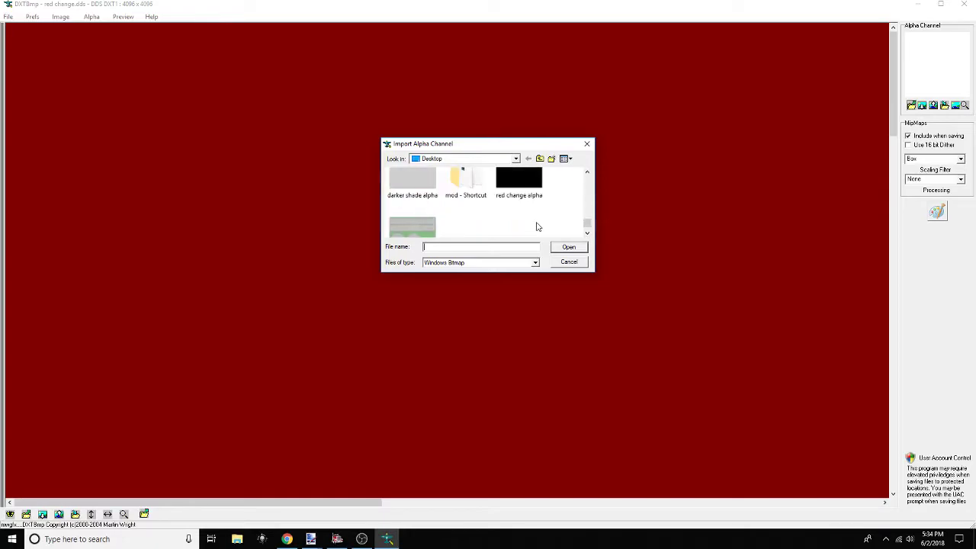
{"action": "scroll", "coordinate": [533, 223], "scroll_direction": "up", "scroll_amount": 1}
{"action": "left_click", "coordinate": [520, 211]}
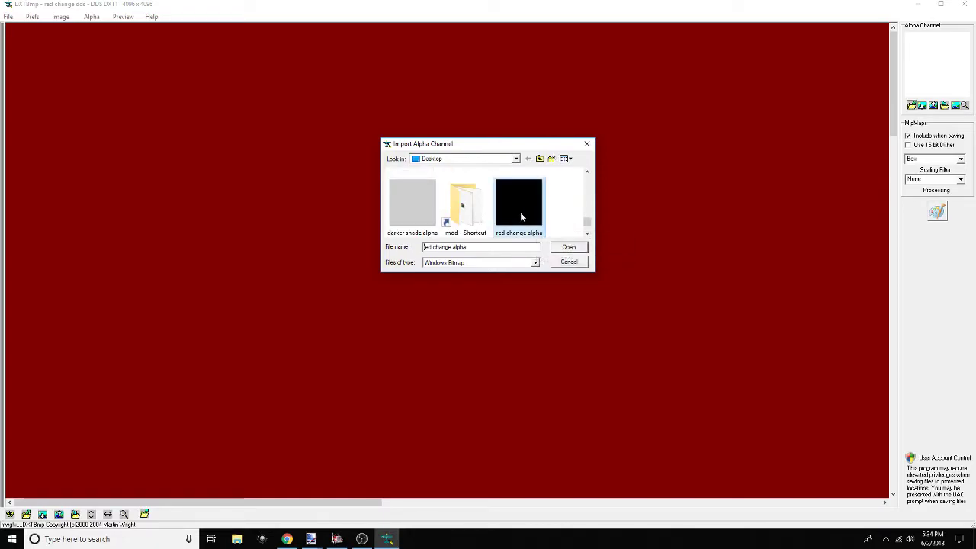
{"action": "left_click", "coordinate": [560, 246]}
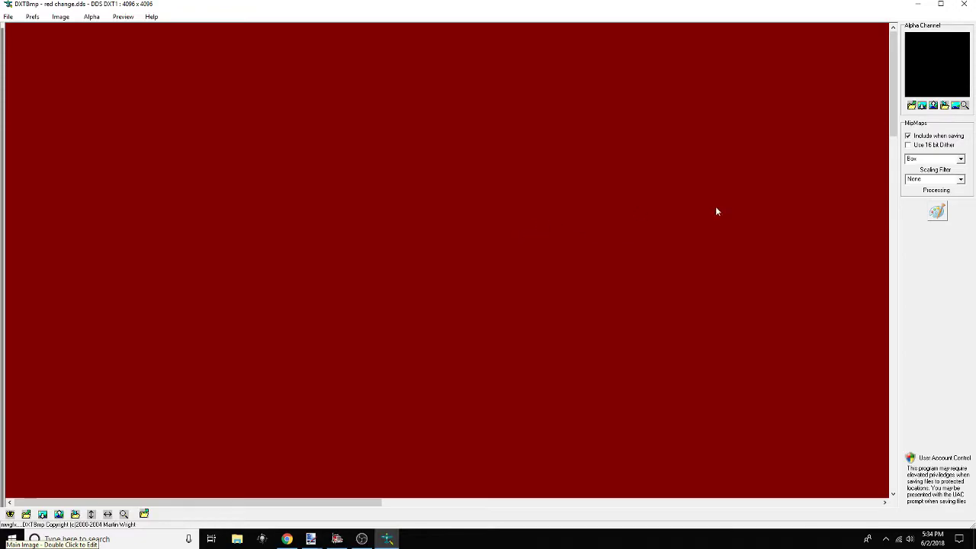
Export the texture to the Desktop as a DDS DXT1 file named red change_m, close DXTBmp and place the file beside red change alpha
{"action": "left_click", "coordinate": [8, 16]}
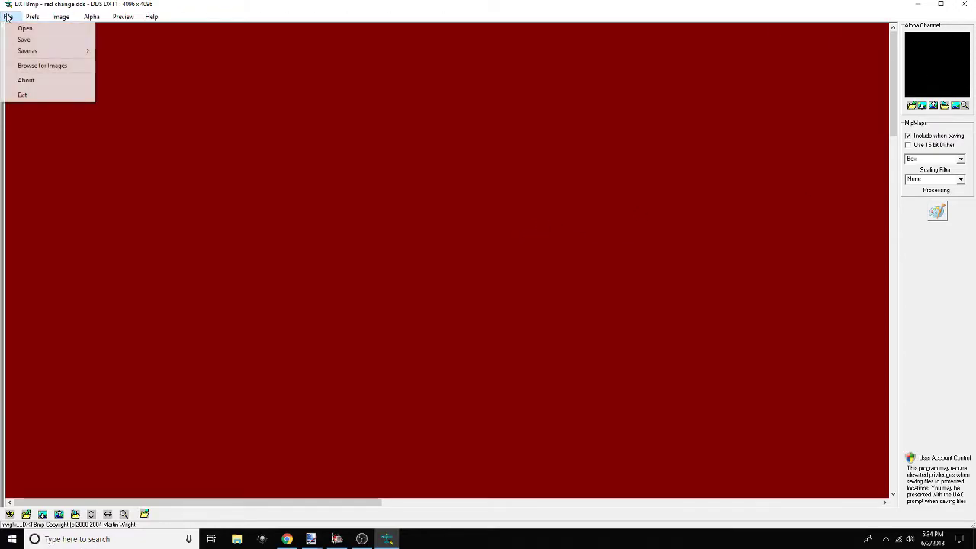
{"action": "mouse_move", "coordinate": [52, 52]}
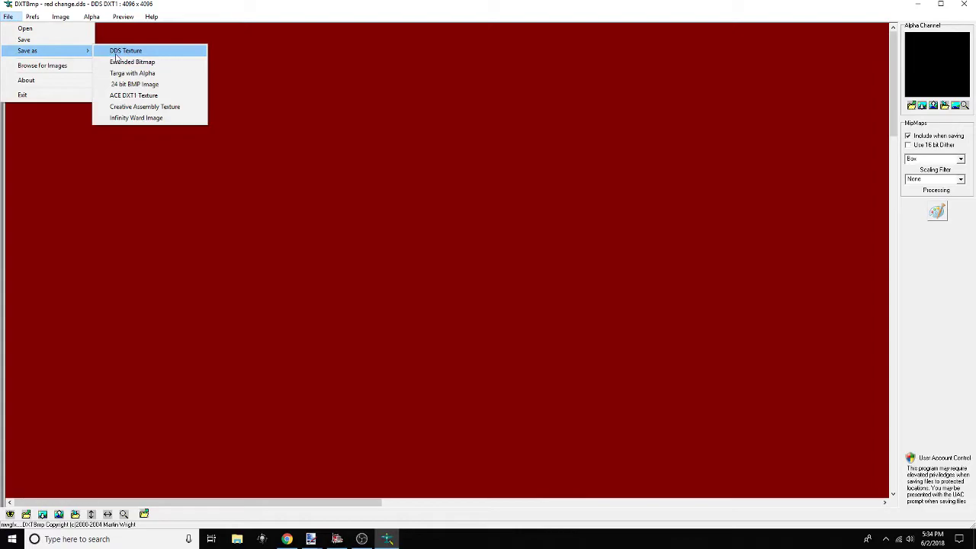
{"action": "left_click", "coordinate": [122, 51]}
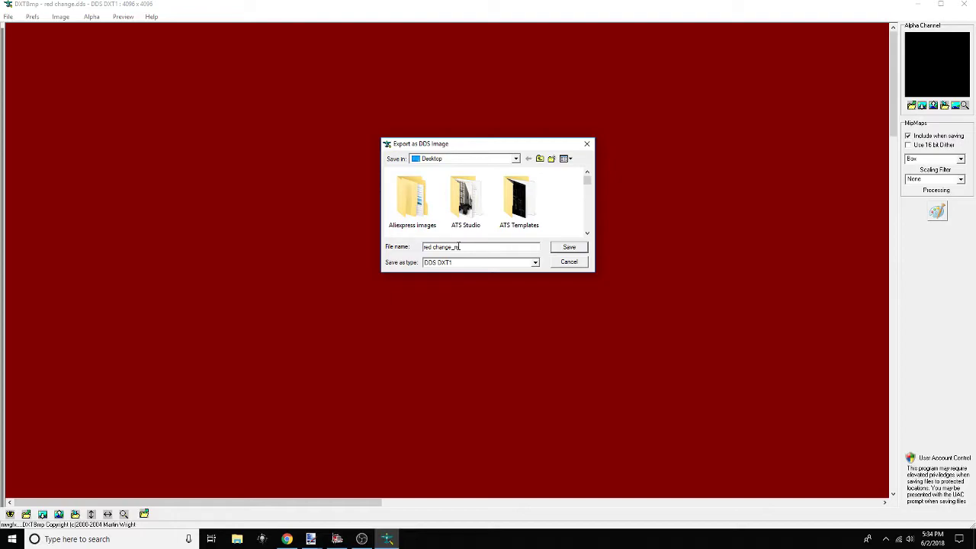
{"action": "left_click", "coordinate": [569, 248]}
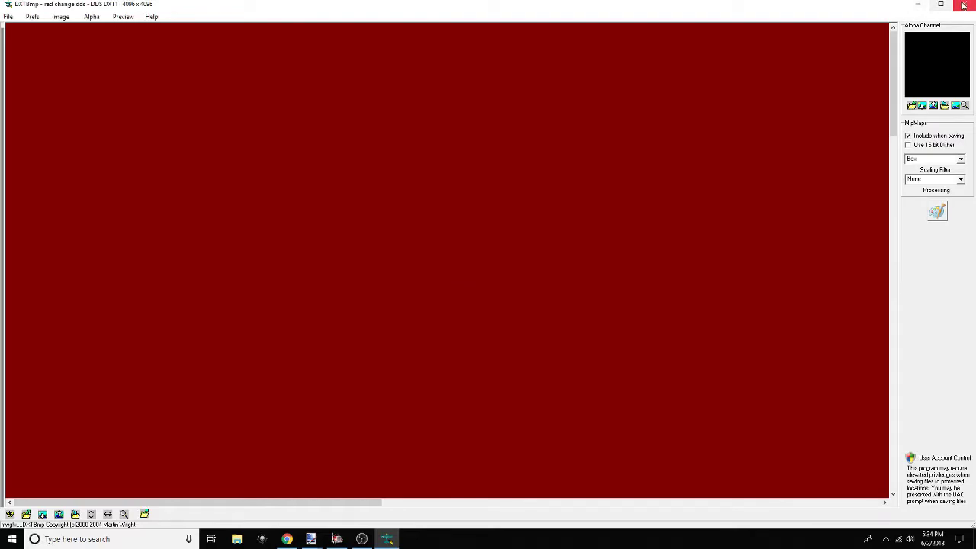
{"action": "left_click", "coordinate": [962, 5]}
{"action": "left_click_drag", "start_coordinate": [135, 484], "coordinate": [600, 165]}
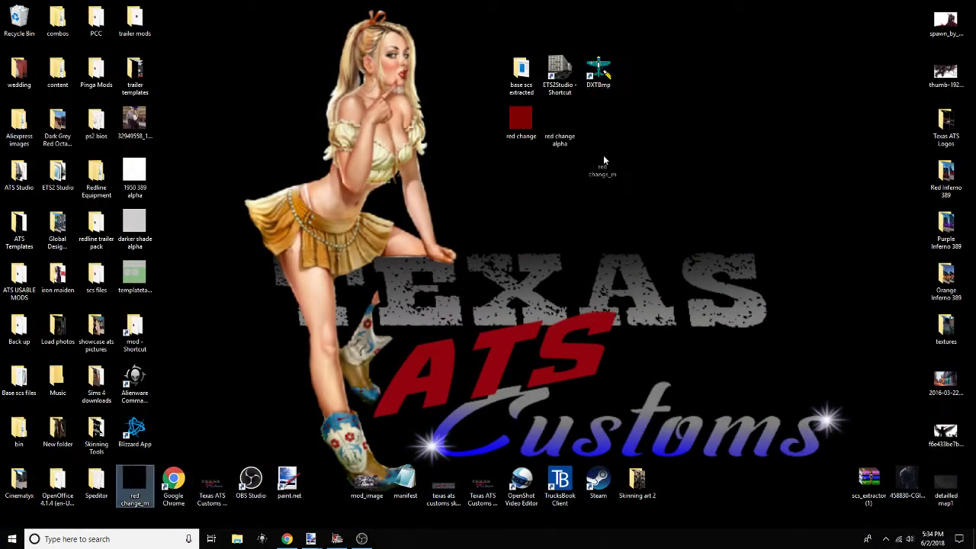
{"action": "left_click_drag", "start_coordinate": [602, 121], "coordinate": [604, 123]}
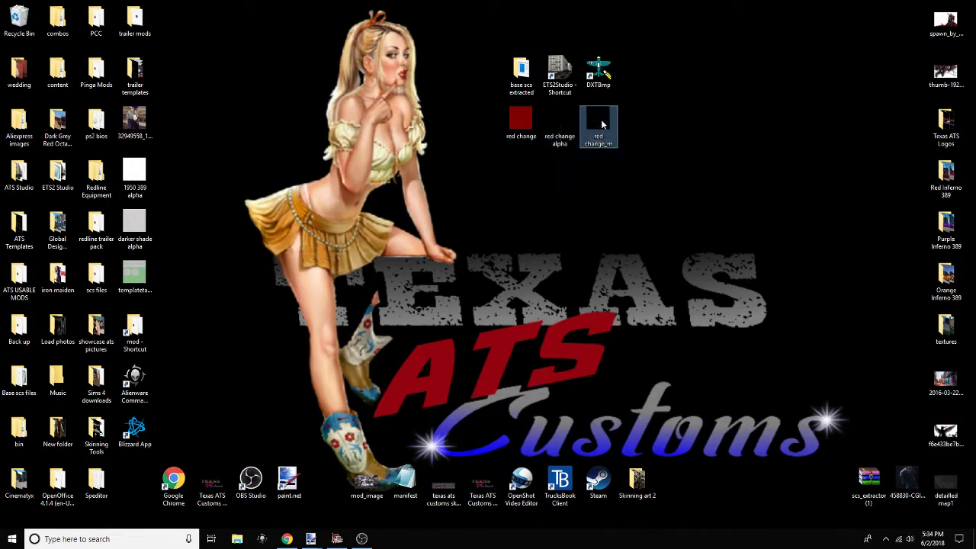
Launch ETS2 Studio and choose the JBM Peterbilt 389 v2 as the base truck
{"action": "left_click", "coordinate": [564, 68]}
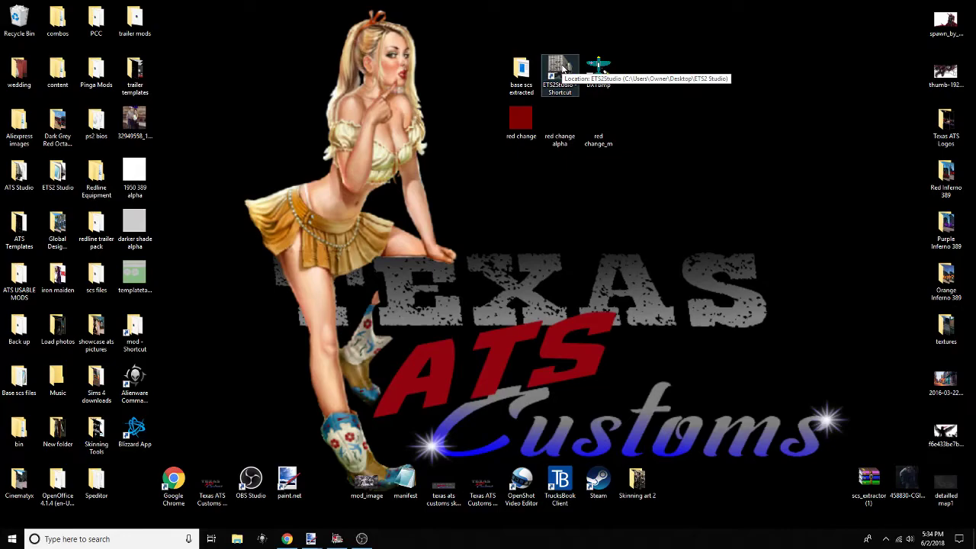
{"action": "double_click", "coordinate": [563, 68]}
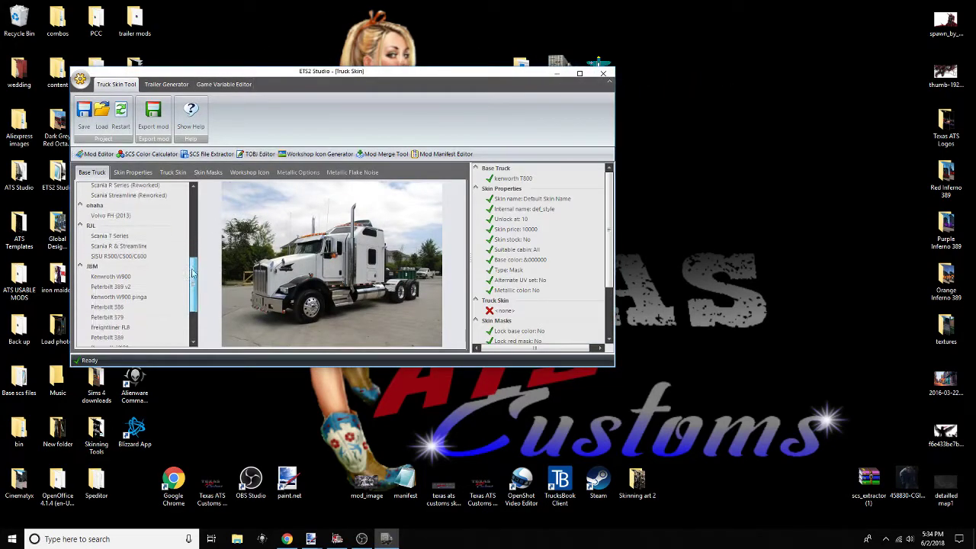
{"action": "left_click_drag", "start_coordinate": [194, 269], "coordinate": [194, 297]}
{"action": "left_click", "coordinate": [151, 285]}
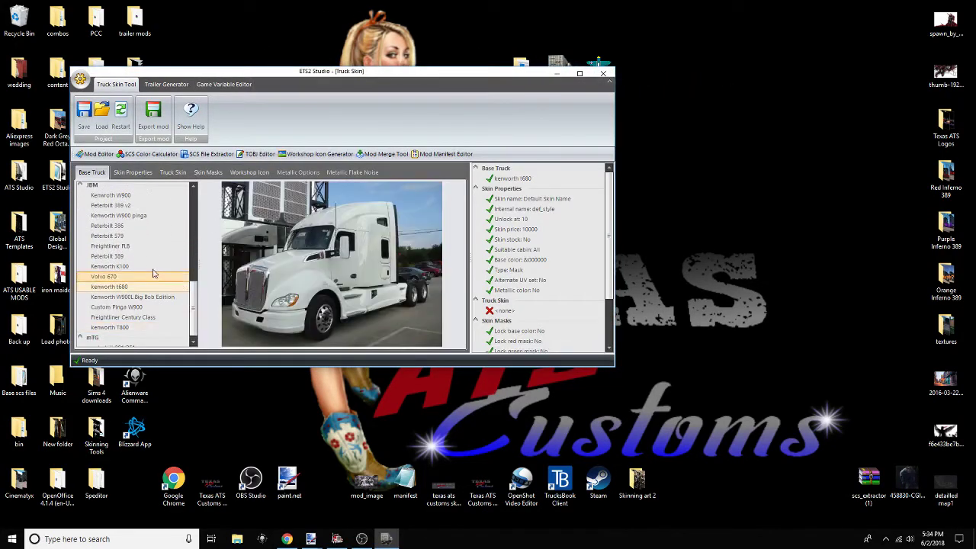
{"action": "left_click", "coordinate": [125, 206]}
Set the skin name to red_change_m and the skin internal name to redchangem
{"action": "left_click", "coordinate": [134, 173]}
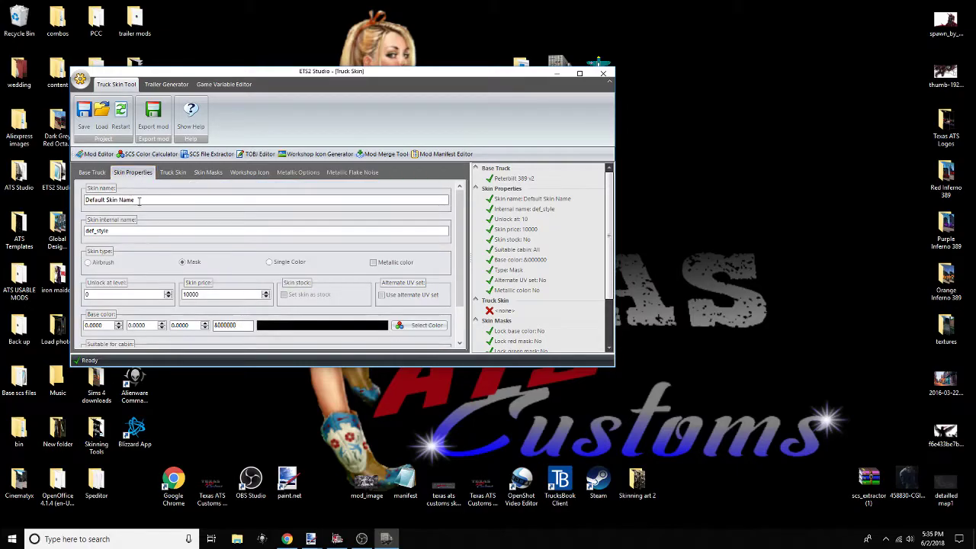
{"action": "left_click_drag", "start_coordinate": [138, 201], "coordinate": [67, 205]}
{"action": "type", "text": "red_chang"}
{"action": "type", "text": "e"}
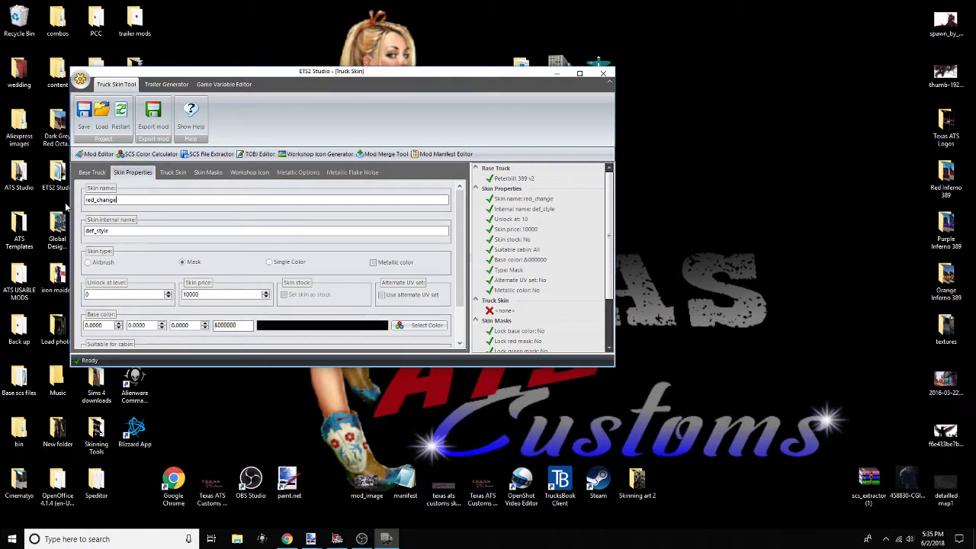
{"action": "type", "text": "_m"}
{"action": "double_click", "coordinate": [109, 230]}
{"action": "type", "text": "redchangem"}
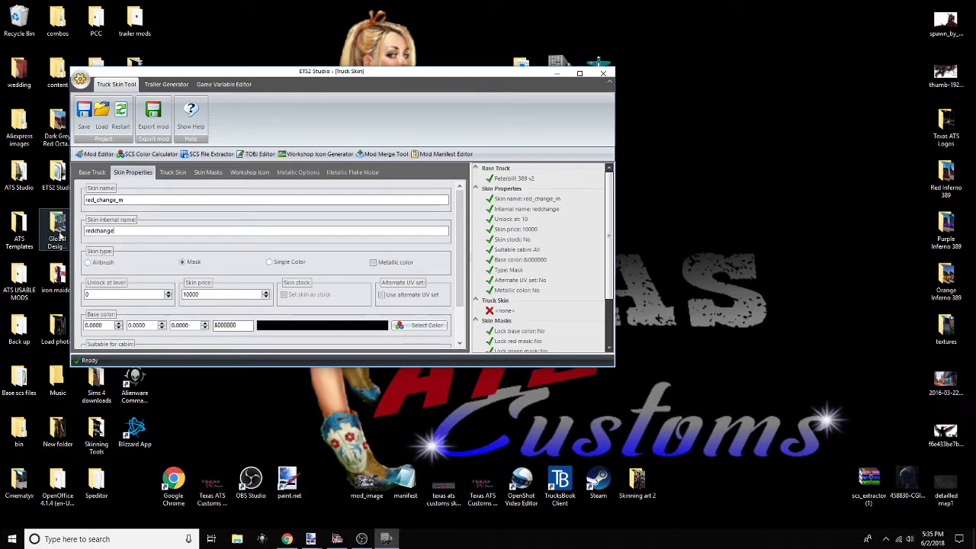
Make the skin an airbrush type with metallic color, set its price to 1 and turn off setting it as stock
{"action": "left_click", "coordinate": [90, 263]}
{"action": "left_click", "coordinate": [373, 262]}
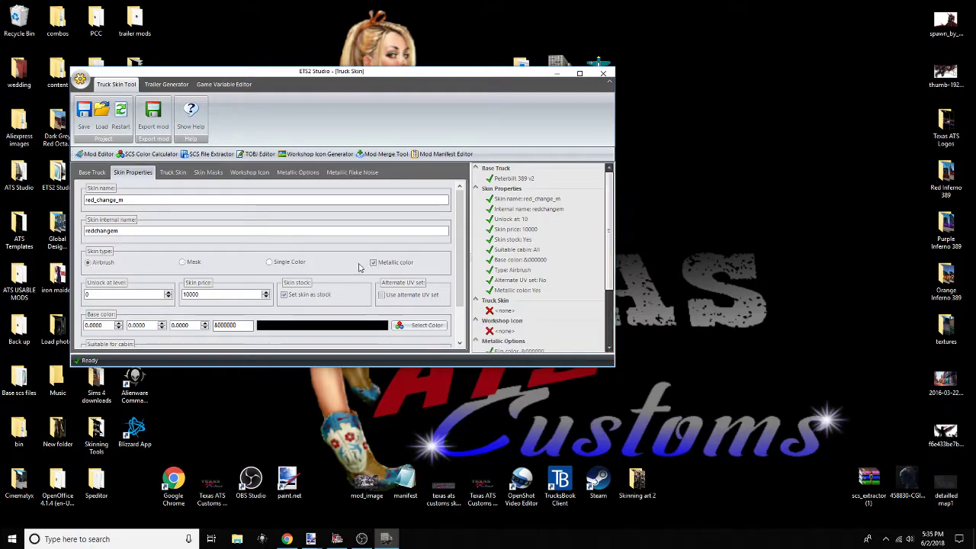
{"action": "double_click", "coordinate": [183, 294]}
{"action": "type", "text": "1"}
{"action": "left_click", "coordinate": [287, 294]}
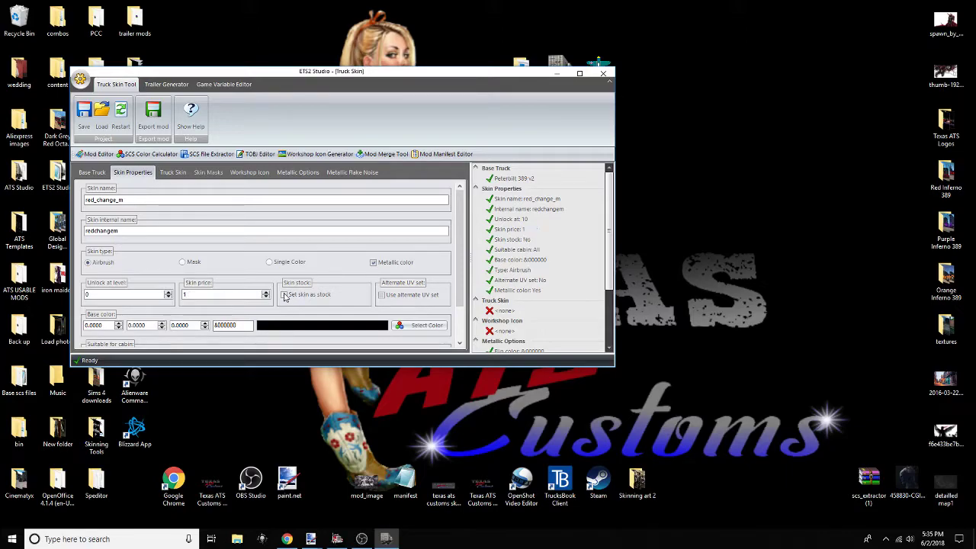
Set the skin's base color to 0.6 for each of the three color channels
{"action": "scroll", "coordinate": [145, 297], "scroll_direction": "down", "scroll_amount": 1}
{"action": "left_click", "coordinate": [101, 279]}
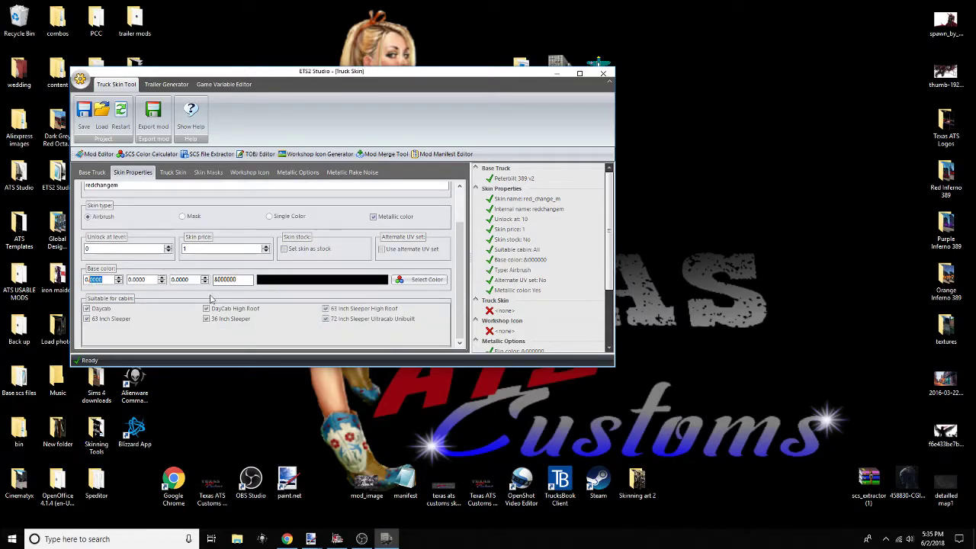
{"action": "type", "text": "0.6"}
{"action": "left_click", "coordinate": [135, 279]}
{"action": "type", "text": "0.6"}
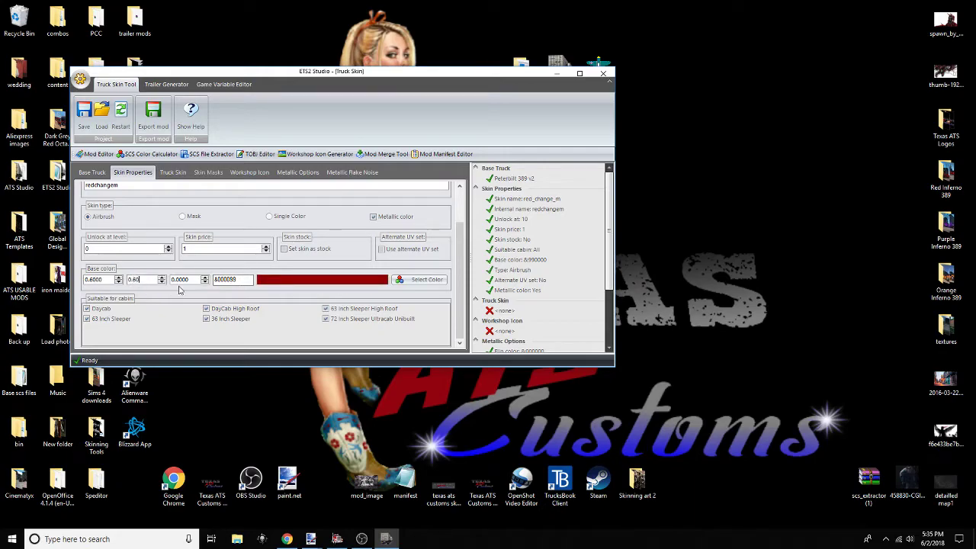
{"action": "left_click", "coordinate": [179, 280]}
{"action": "type", "text": "0.6"}
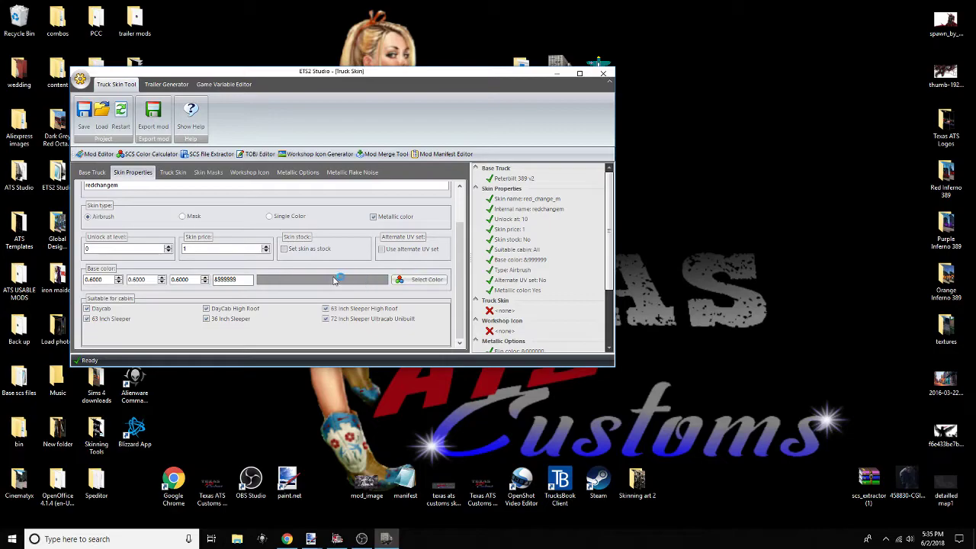
Load the red change_m texture from the Desktop as the truck skin image
{"action": "left_click", "coordinate": [172, 173]}
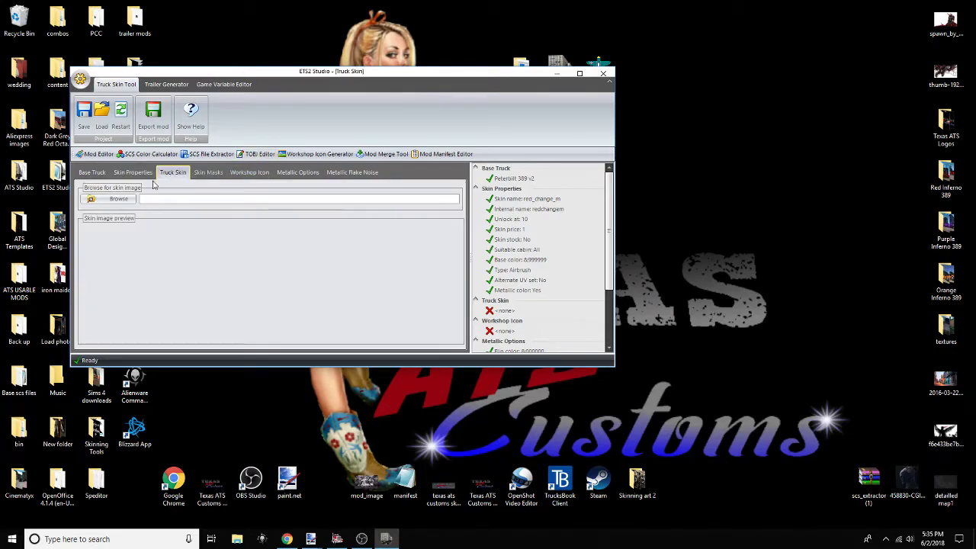
{"action": "left_click", "coordinate": [118, 199]}
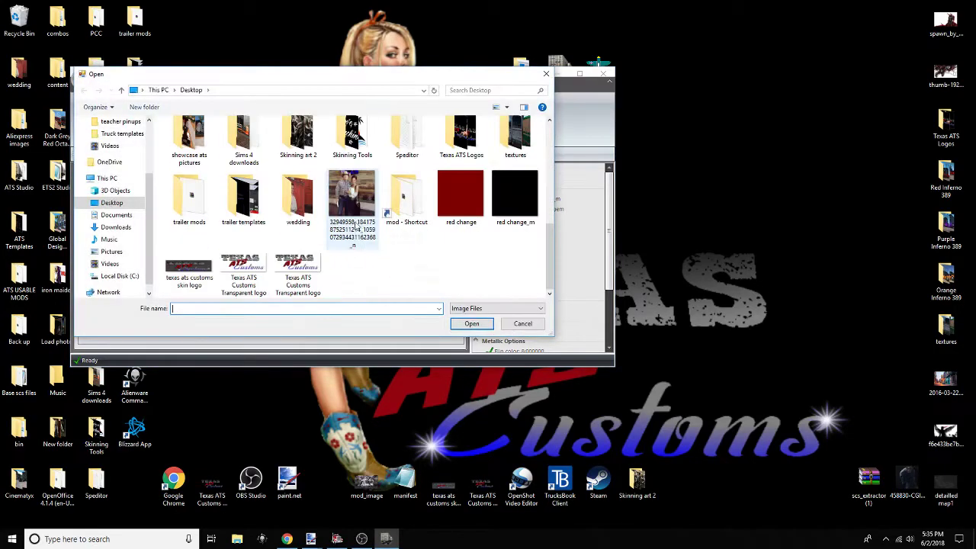
{"action": "double_click", "coordinate": [520, 194]}
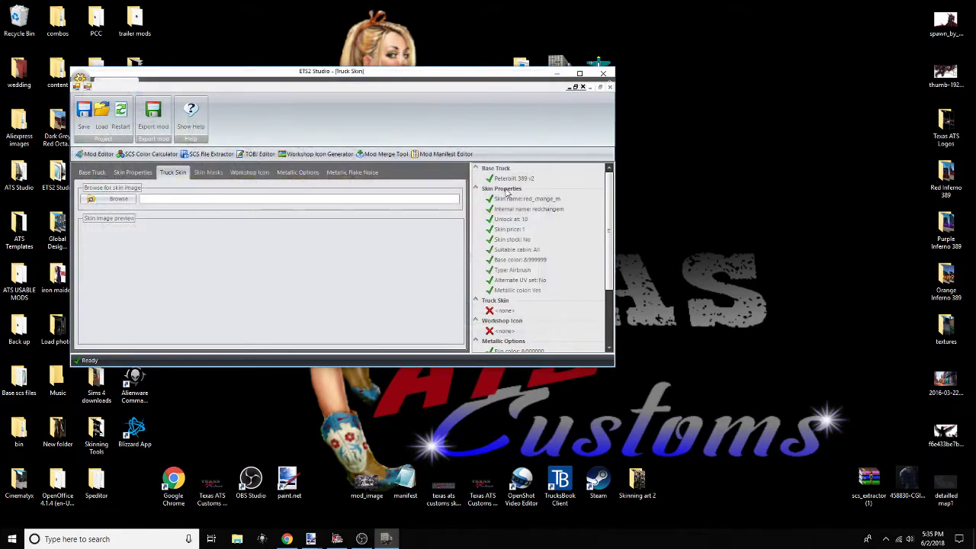
Load the texas ats customs skin logo image from the Desktop as the workshop icon
{"action": "left_click", "coordinate": [249, 172]}
{"action": "left_click", "coordinate": [93, 190]}
{"action": "scroll", "coordinate": [337, 247], "scroll_direction": "down", "scroll_amount": 3}
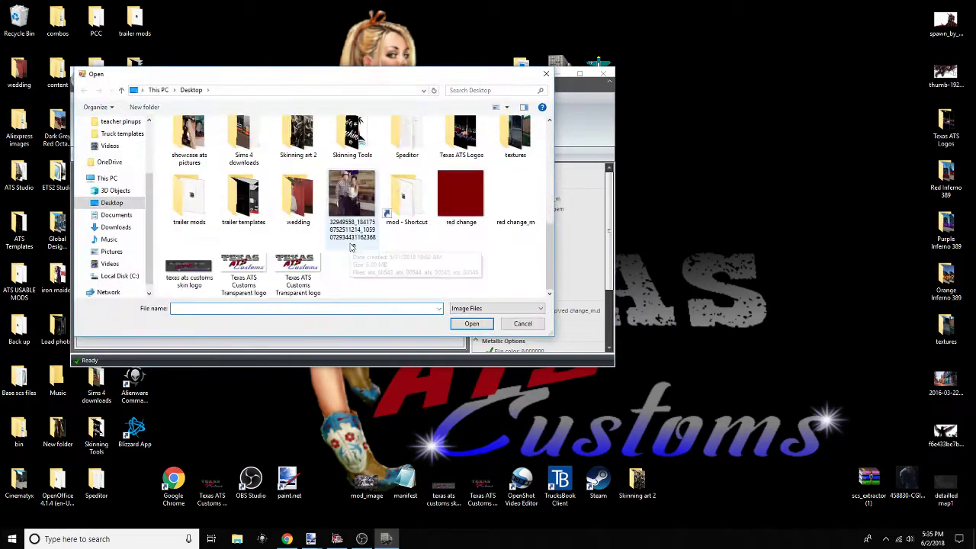
{"action": "double_click", "coordinate": [183, 272]}
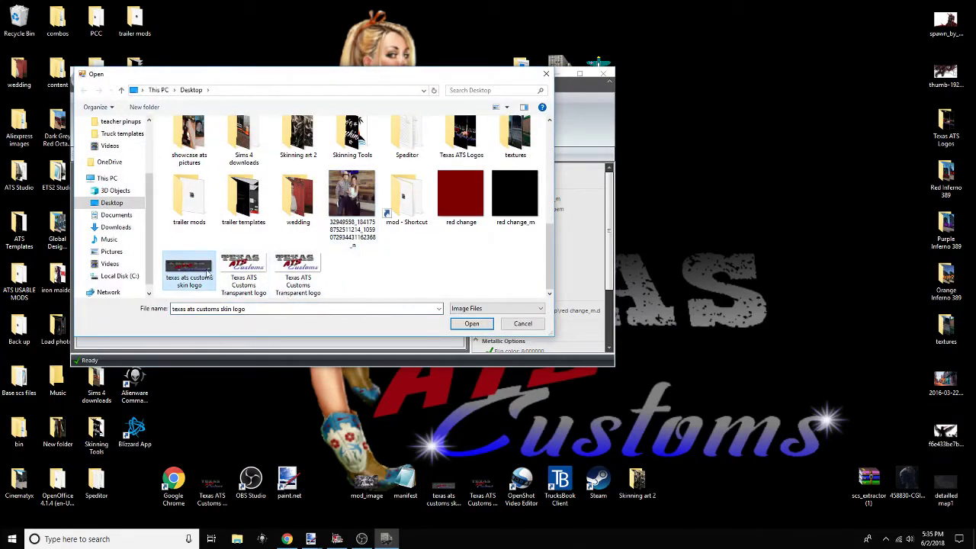
Set the metallic flip color to 0.15 on all three channels and the flake color to white
{"action": "left_click", "coordinate": [297, 173]}
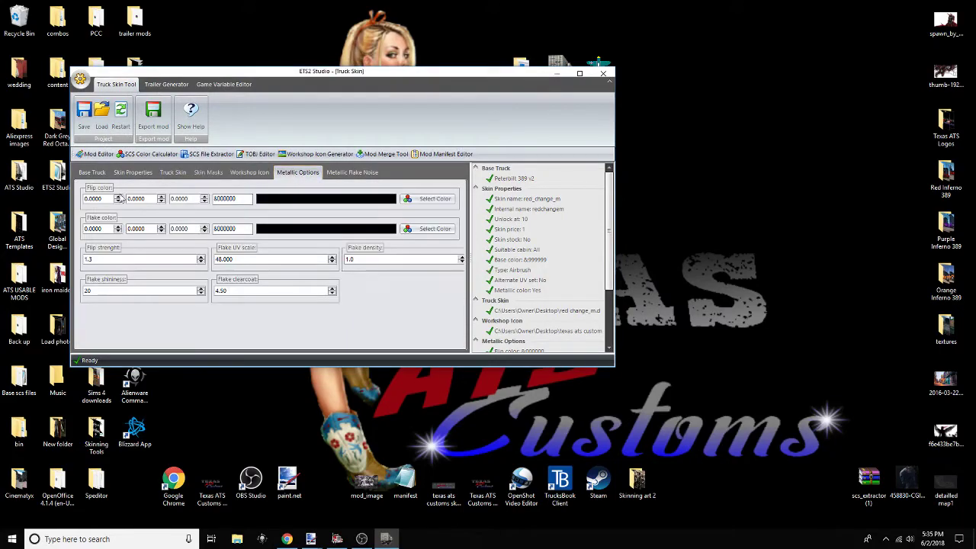
{"action": "left_click_drag", "start_coordinate": [105, 200], "coordinate": [91, 201]}
{"action": "type", "text": "15"}
{"action": "left_click_drag", "start_coordinate": [152, 199], "coordinate": [176, 198]}
{"action": "type", "text": "15"}
{"action": "left_click", "coordinate": [188, 198]}
{"action": "type", "text": "15"}
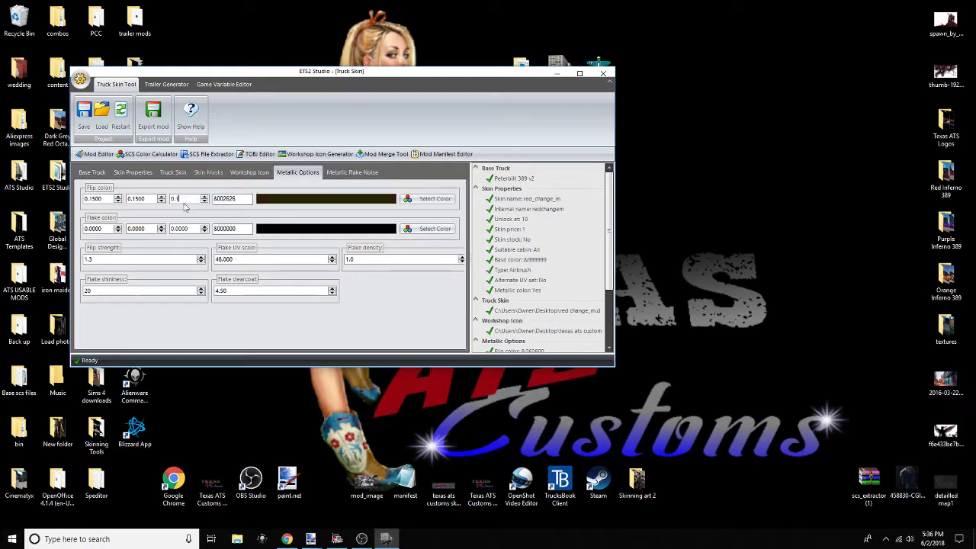
{"action": "left_click", "coordinate": [234, 200]}
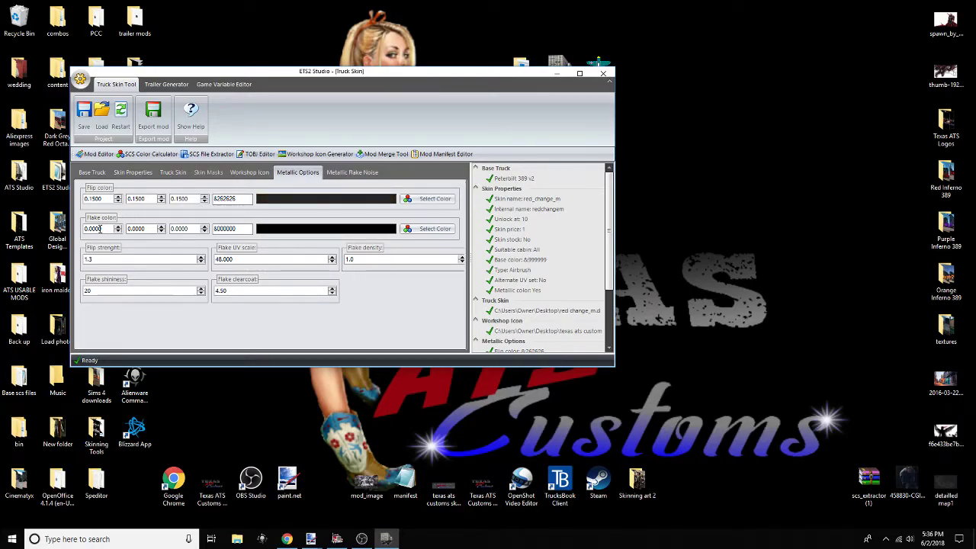
{"action": "left_click", "coordinate": [430, 228]}
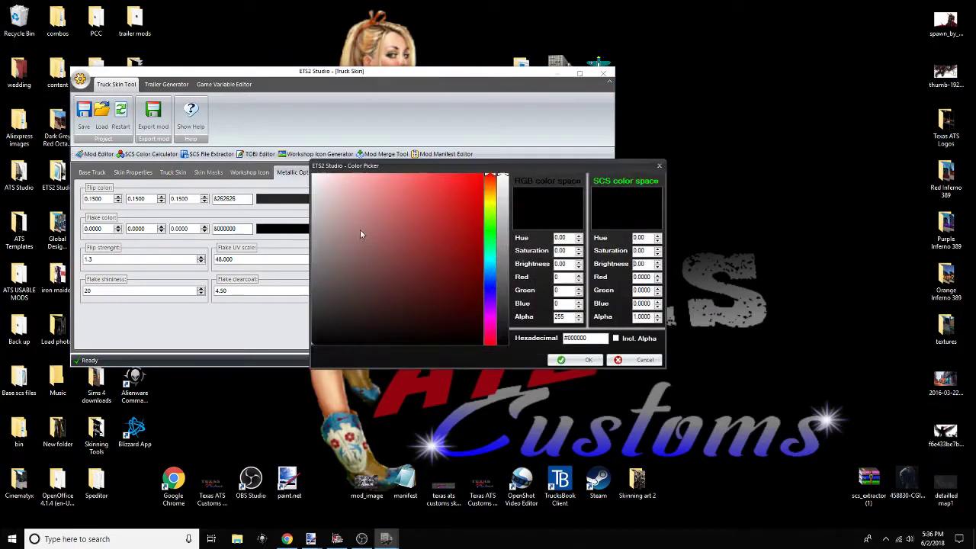
{"action": "left_click", "coordinate": [579, 360]}
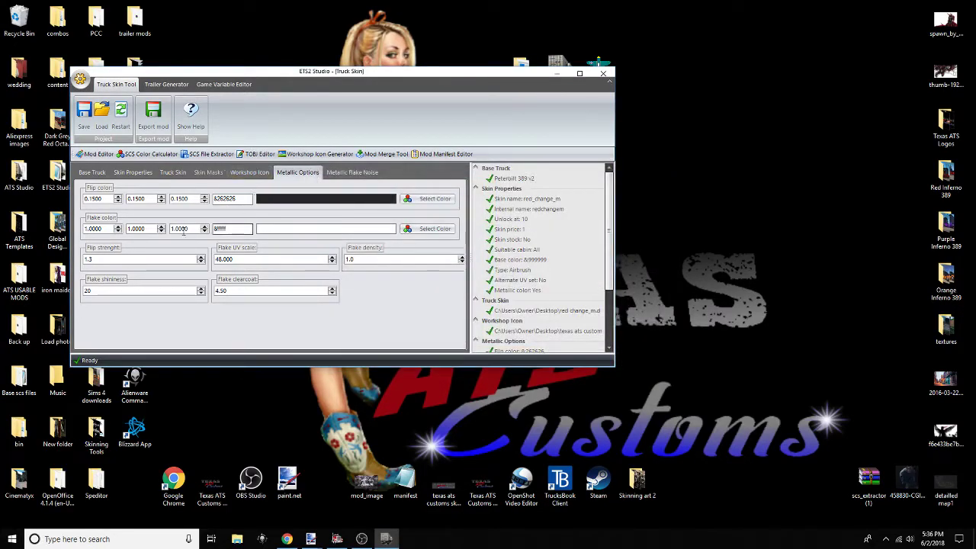
Load flake_noise from the material/custom folder of Base scs files as the metallic flake noise image
{"action": "left_click", "coordinate": [345, 173]}
{"action": "left_click", "coordinate": [112, 200]}
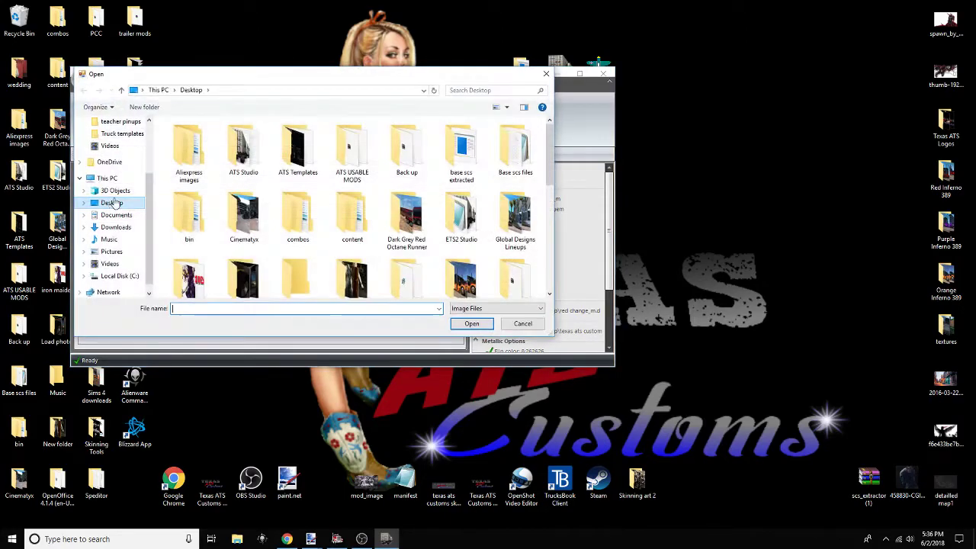
{"action": "double_click", "coordinate": [515, 148]}
{"action": "double_click", "coordinate": [186, 201]}
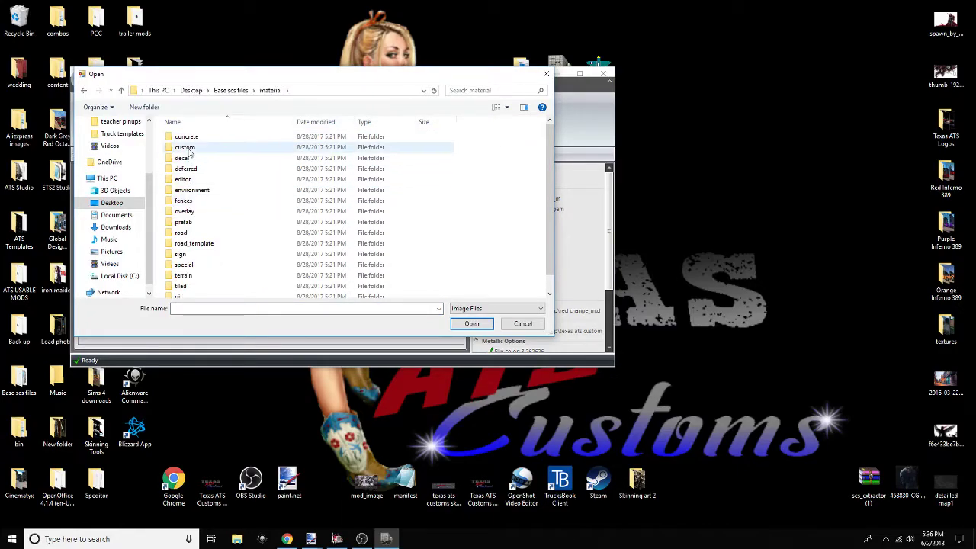
{"action": "double_click", "coordinate": [188, 149]}
{"action": "left_click", "coordinate": [189, 147]}
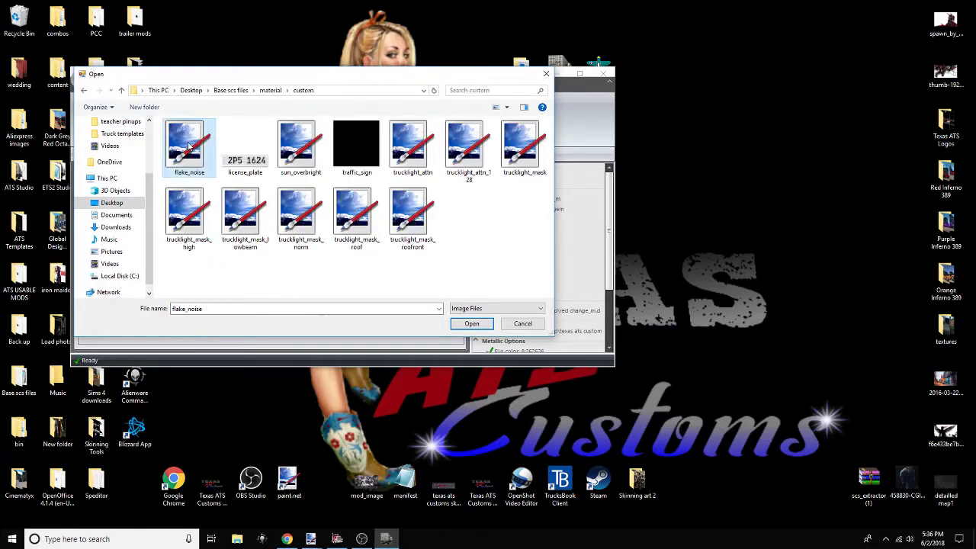
{"action": "left_click", "coordinate": [472, 324]}
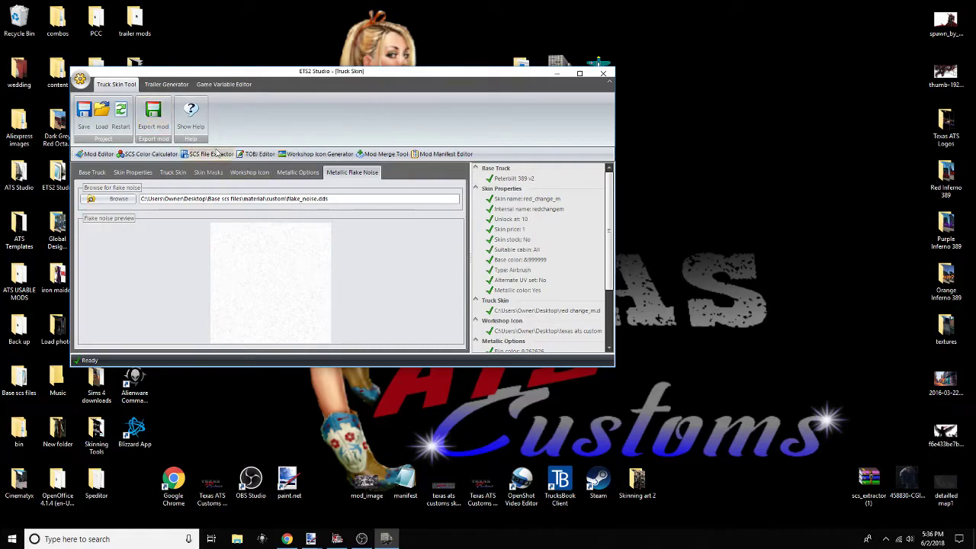
Export the skin mod to the Desktop as the SCS file red_change_m and close ETS2 Studio
{"action": "left_click", "coordinate": [147, 112]}
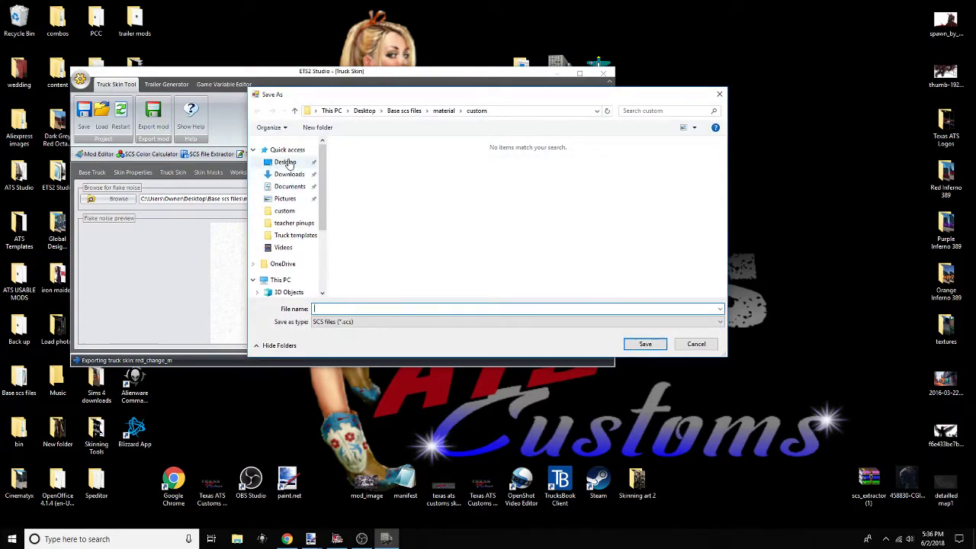
{"action": "left_click", "coordinate": [286, 162]}
{"action": "left_click", "coordinate": [356, 309]}
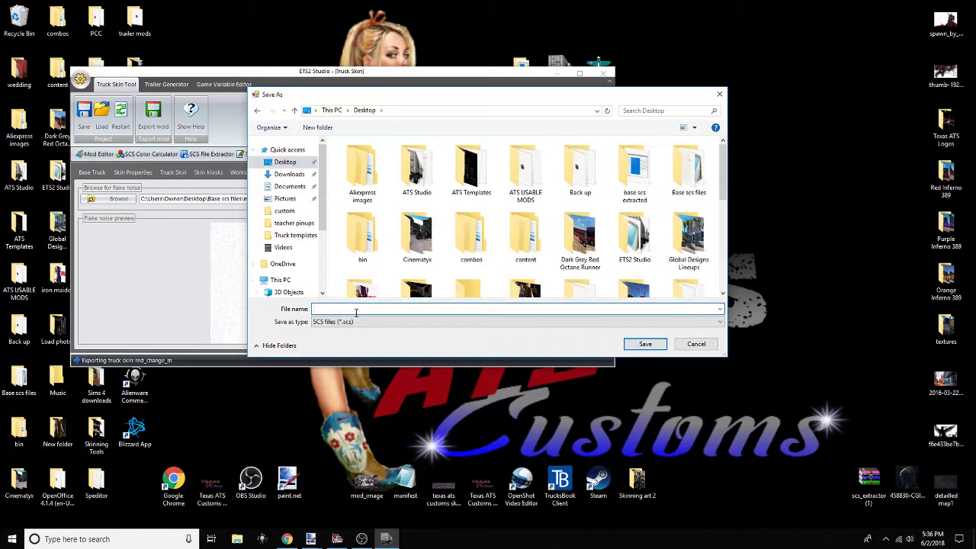
{"action": "type", "text": "red_change_m"}
{"action": "left_click", "coordinate": [645, 344]}
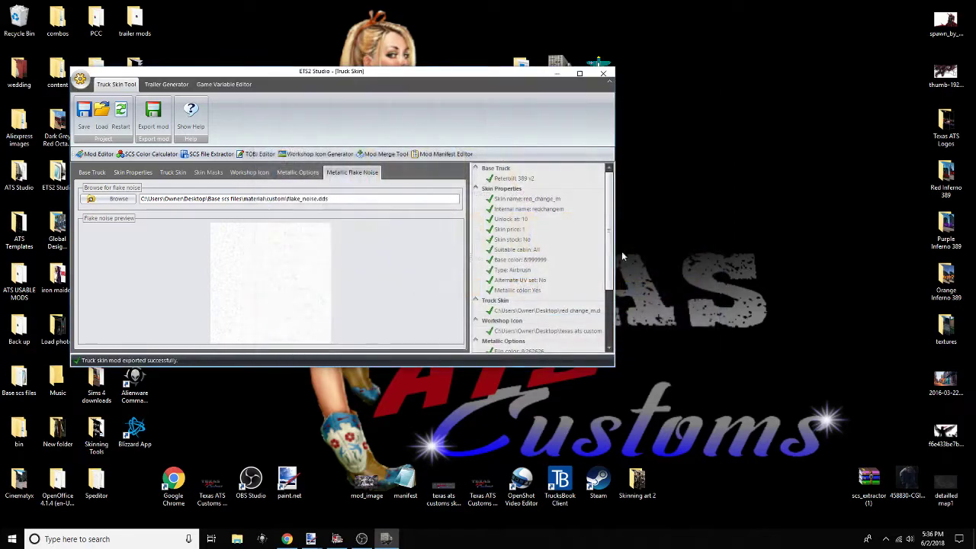
{"action": "left_click", "coordinate": [604, 74]}
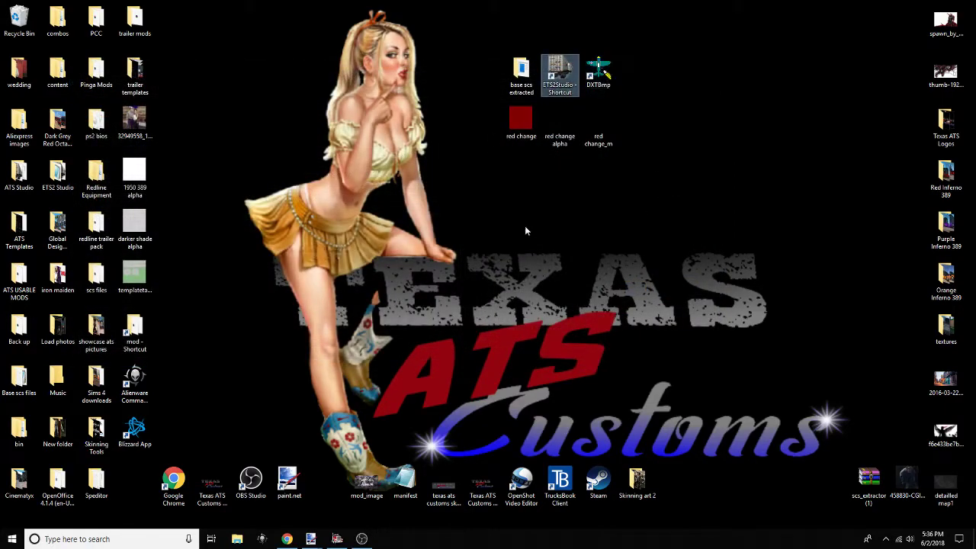
Place the exported red_change_m archive beside the texture files and open redchangem.sii from its def folder in Notepad
{"action": "left_click_drag", "start_coordinate": [135, 482], "coordinate": [637, 123]}
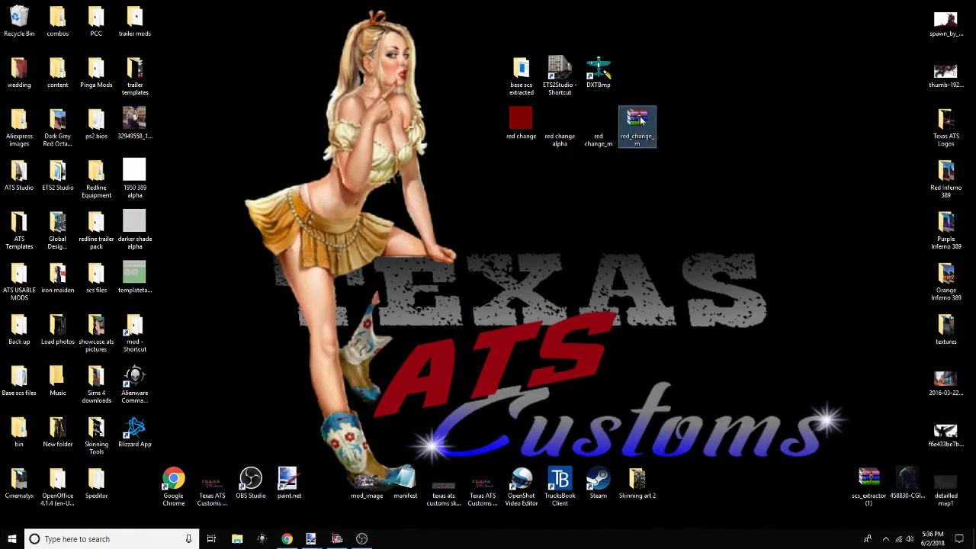
{"action": "double_click", "coordinate": [638, 120]}
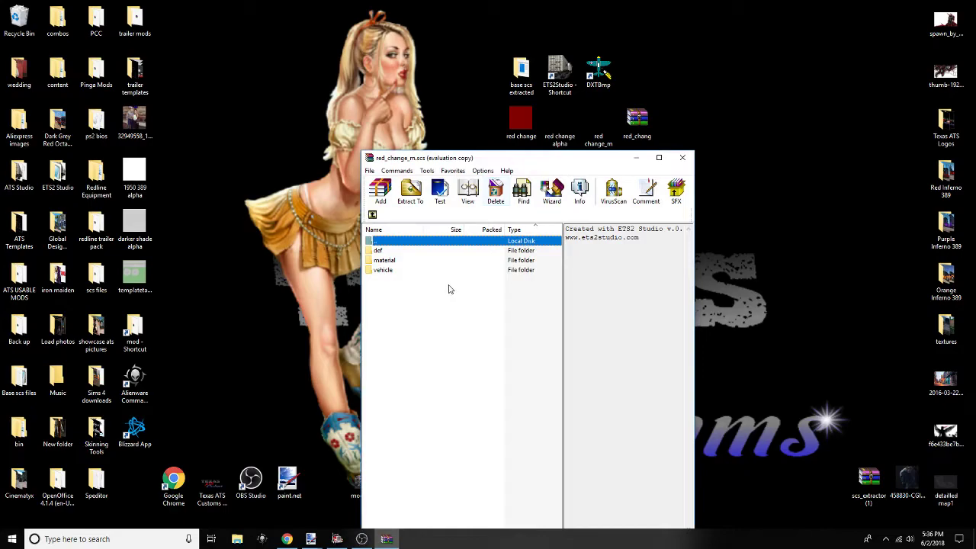
{"action": "left_click", "coordinate": [562, 360]}
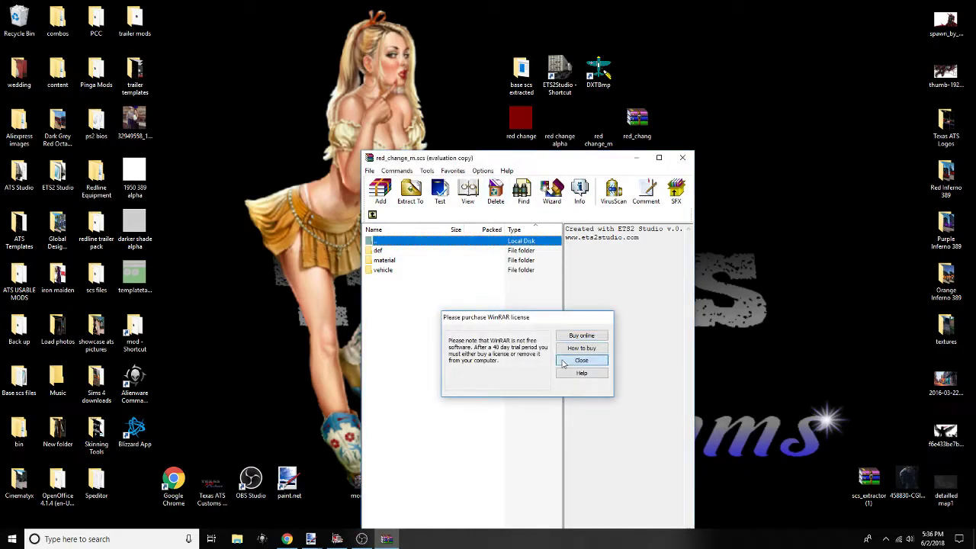
{"action": "double_click", "coordinate": [380, 252]}
{"action": "double_click", "coordinate": [381, 253]}
{"action": "double_click", "coordinate": [381, 253]}
{"action": "left_click", "coordinate": [381, 254]}
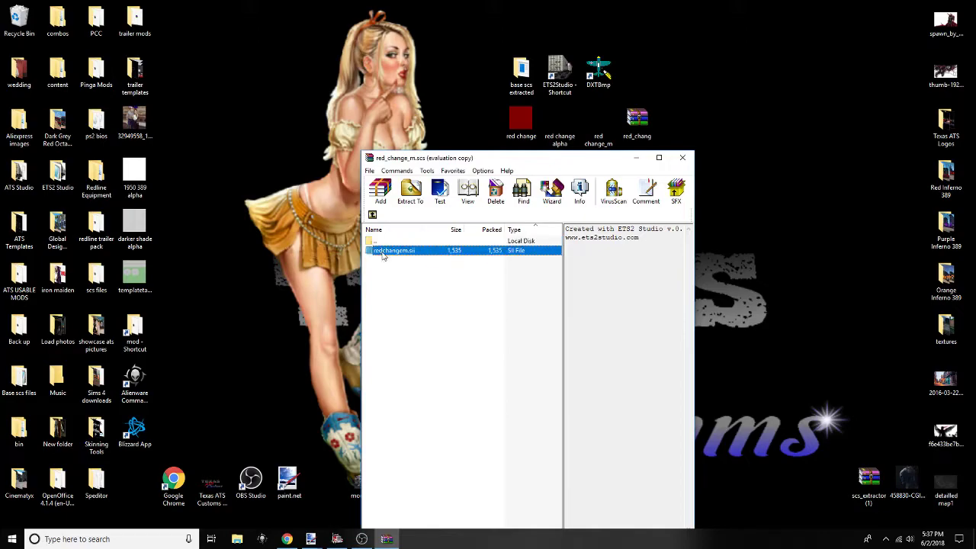
{"action": "double_click", "coordinate": [381, 252]}
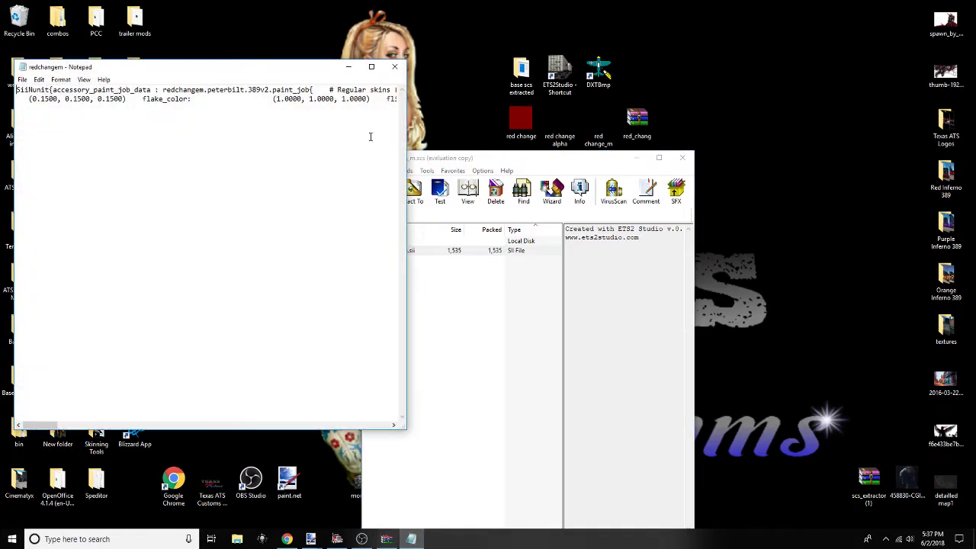
Replace the flake noise path in redchangem.sii with /material/custom/flake_noise.tobj
{"action": "left_click_drag", "start_coordinate": [42, 427], "coordinate": [145, 427]}
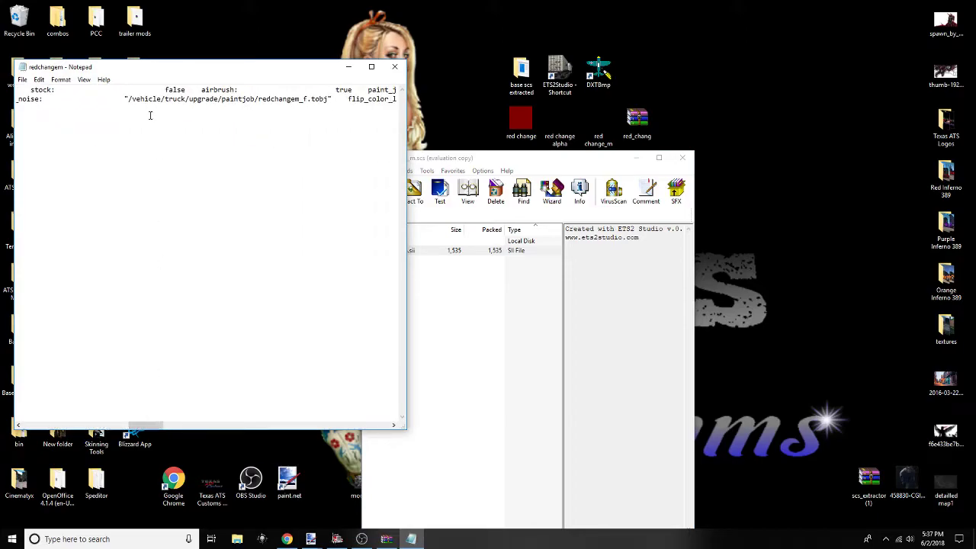
{"action": "left_click_drag", "start_coordinate": [128, 100], "coordinate": [328, 100]}
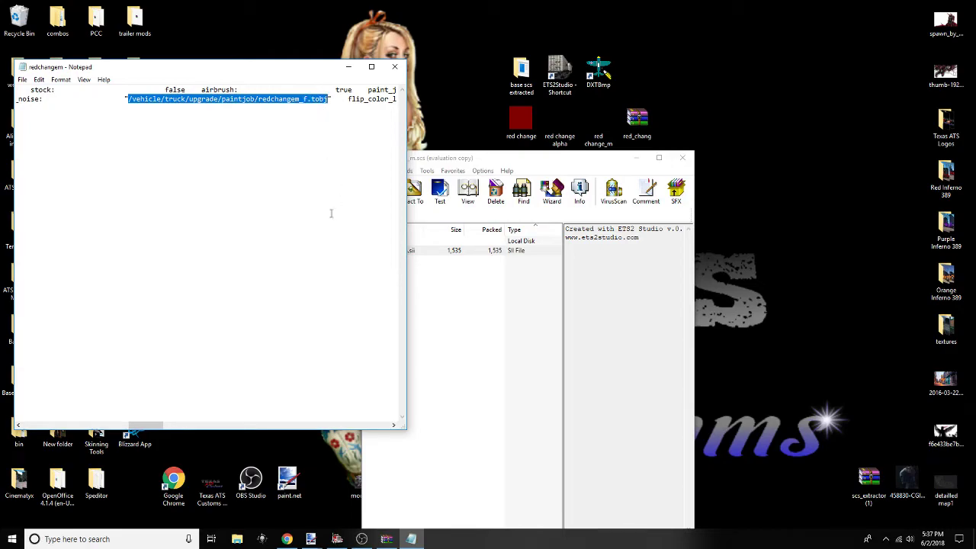
{"action": "type", "text": "/material/custom/flaje"}
{"action": "key", "text": "BackSpace"}
{"action": "key", "text": "BackSpace"}
{"action": "type", "text": "ke"}
{"action": "type", "text": "_"}
{"action": "type", "text": "noise.to"}
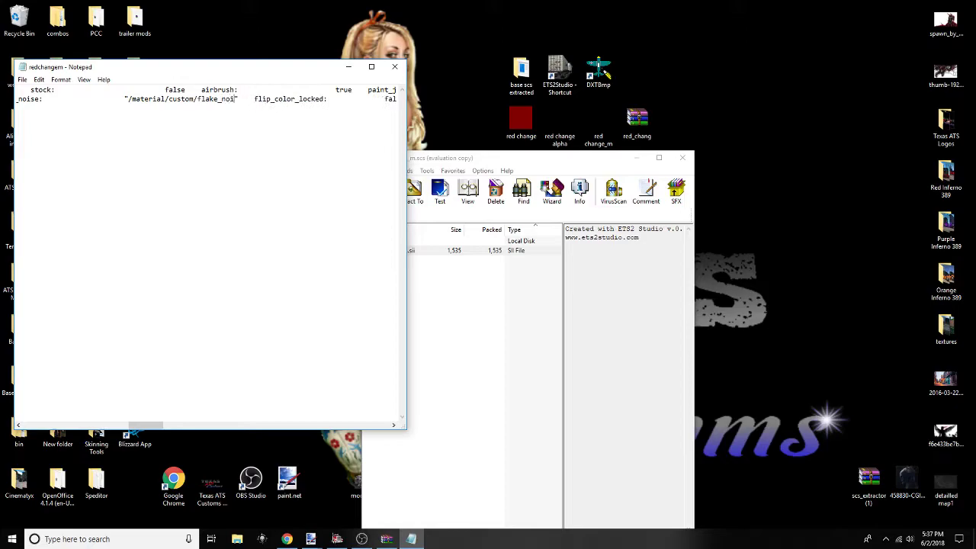
{"action": "type", "text": "bj"}
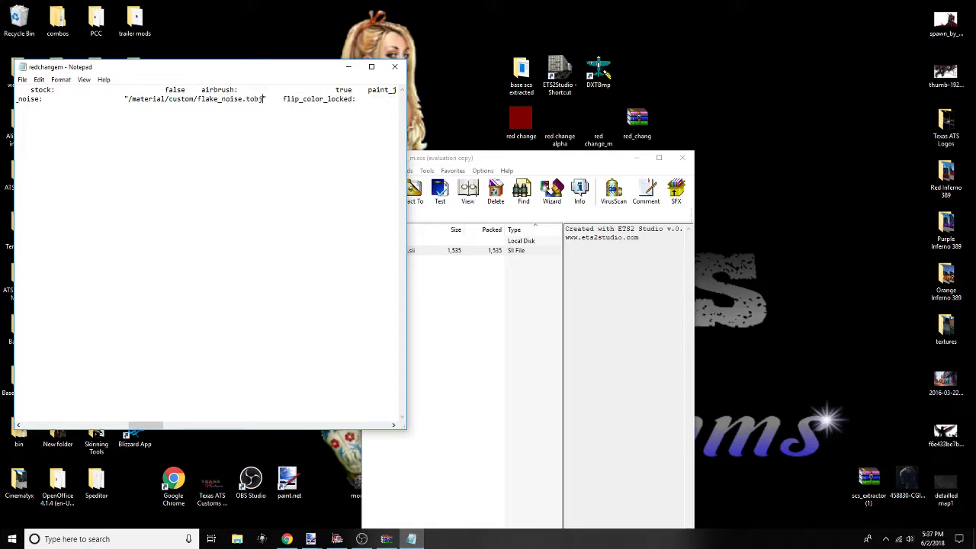
Set the flipflake value to true, then save redchangem.sii and update it in the archive
{"action": "left_click_drag", "start_coordinate": [145, 425], "coordinate": [380, 422]}
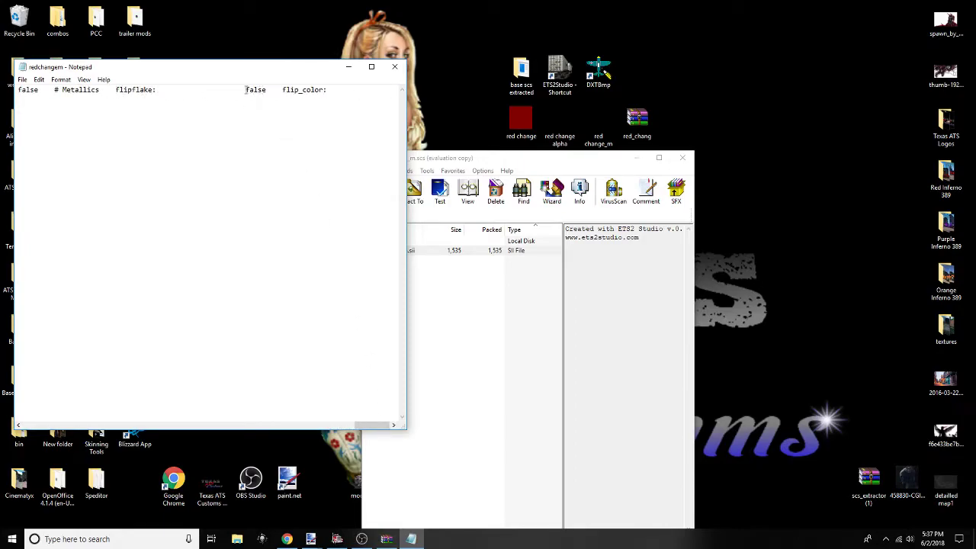
{"action": "left_click_drag", "start_coordinate": [247, 90], "coordinate": [264, 90]}
{"action": "type", "text": "true"}
{"action": "left_click", "coordinate": [22, 79]}
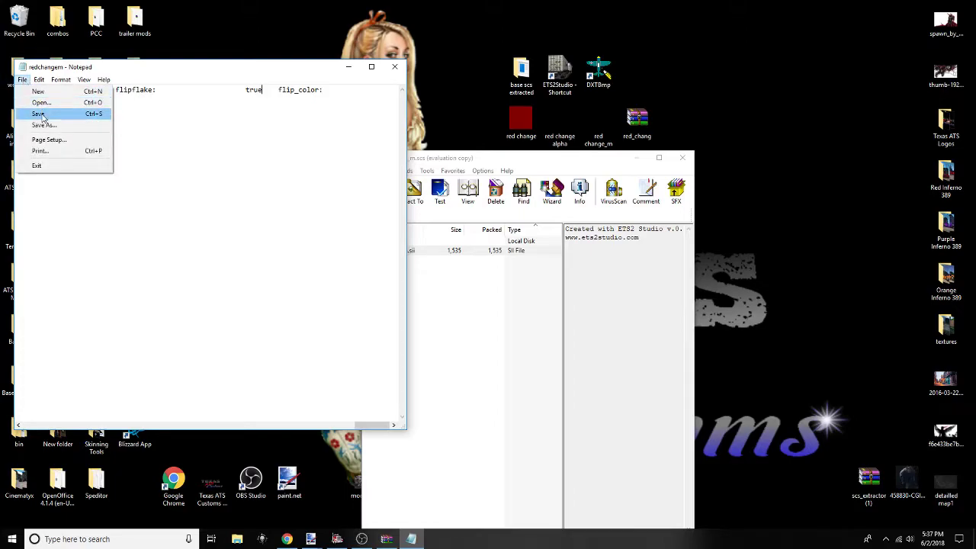
{"action": "left_click", "coordinate": [38, 113]}
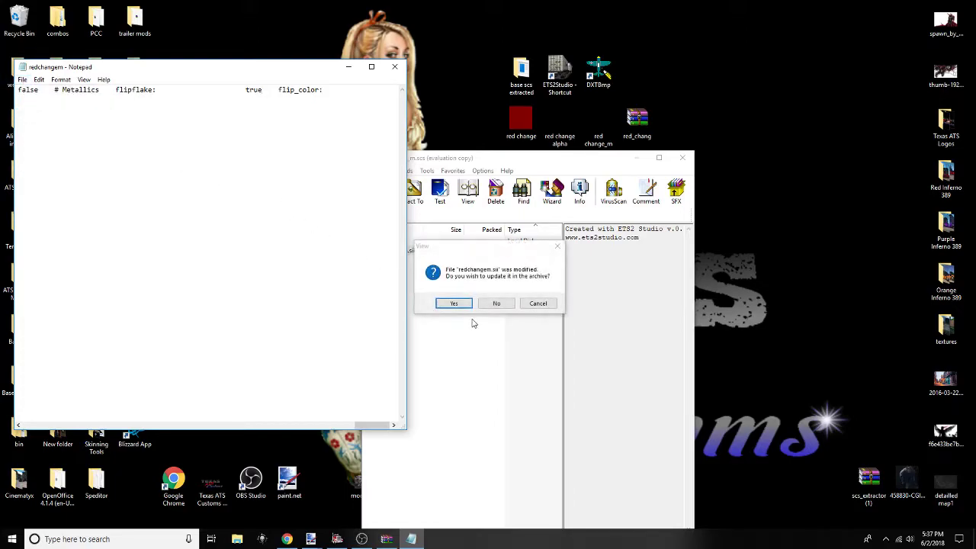
{"action": "left_click", "coordinate": [455, 302]}
Close Notepad and the archive, and move the red_change_m mod file into the mod folder through its desktop shortcut
{"action": "left_click", "coordinate": [319, 71]}
{"action": "left_click", "coordinate": [394, 68]}
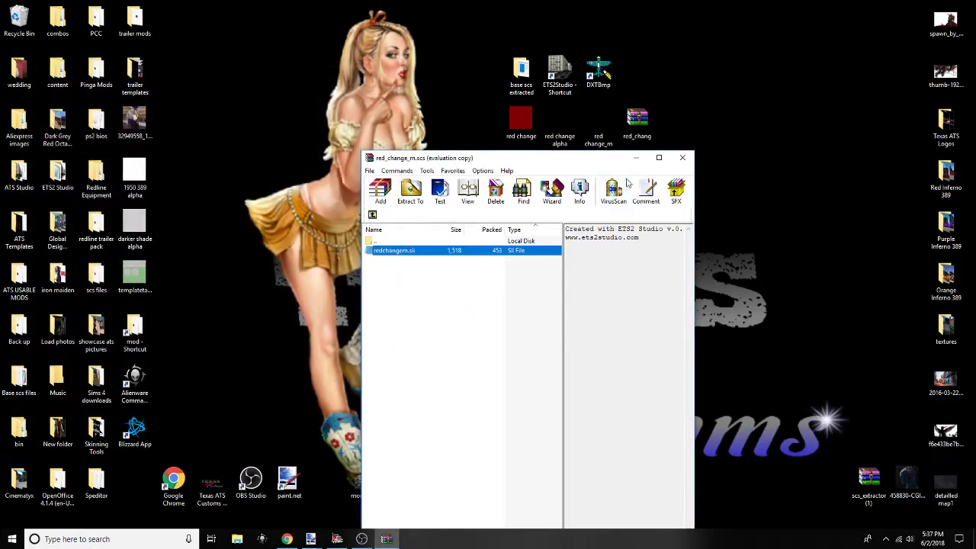
{"action": "left_click", "coordinate": [682, 158]}
{"action": "left_click_drag", "start_coordinate": [637, 122], "coordinate": [134, 325]}
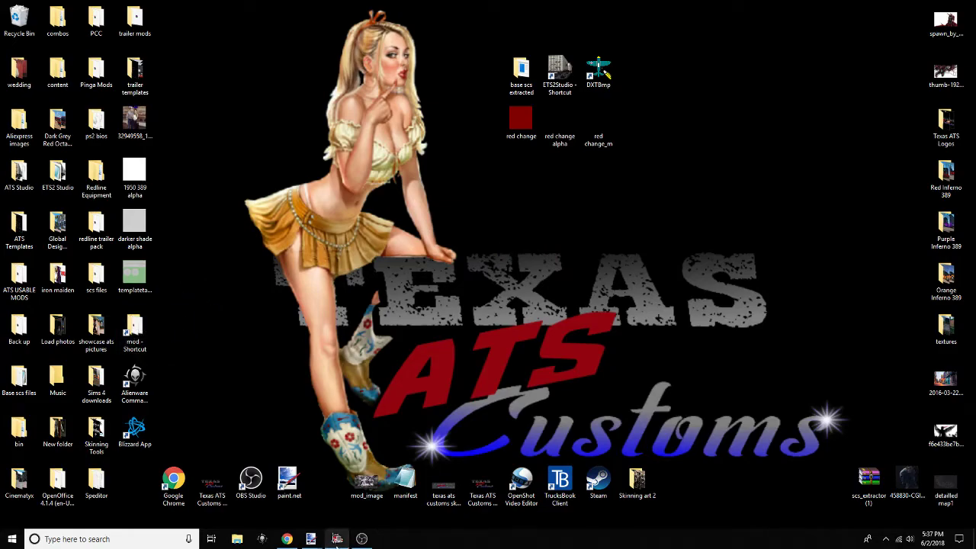
Switch to paint.net and close the red change alpha.bmp image
{"action": "mouse_move", "coordinate": [311, 539]}
{"action": "left_click", "coordinate": [348, 500]}
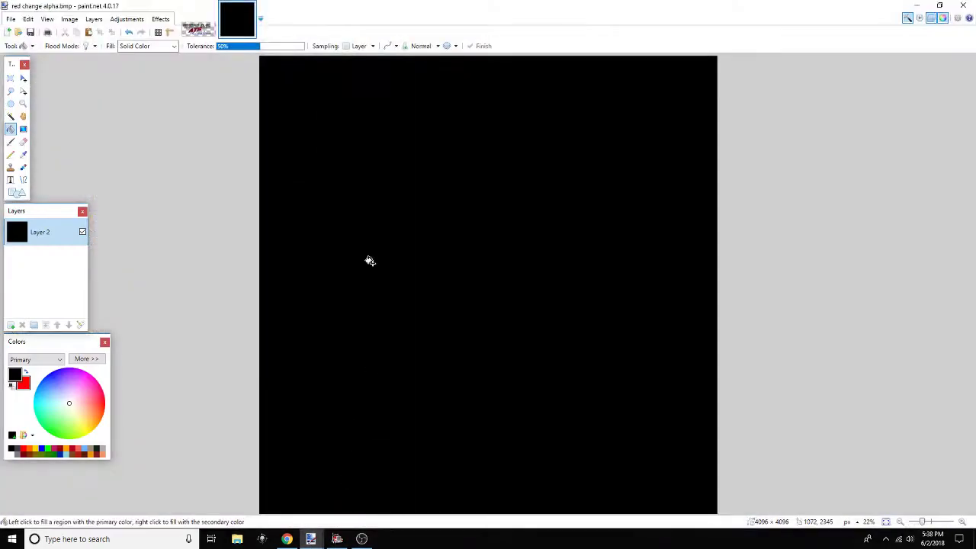
{"action": "mouse_move", "coordinate": [246, 25]}
{"action": "left_click", "coordinate": [250, 8]}
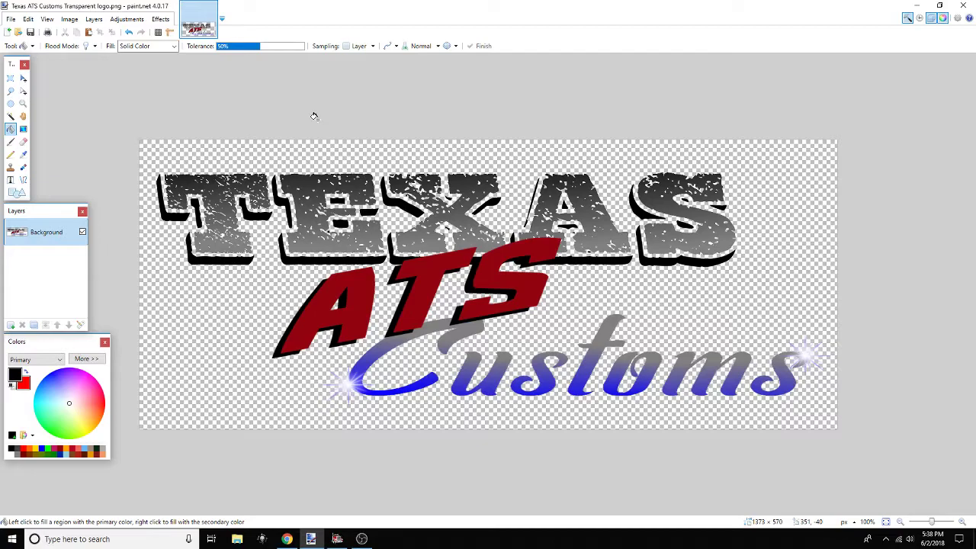
Open the 63inch_sleeper_highroof template from the Truck templates folder inside ATS Templates
{"action": "left_click", "coordinate": [10, 19]}
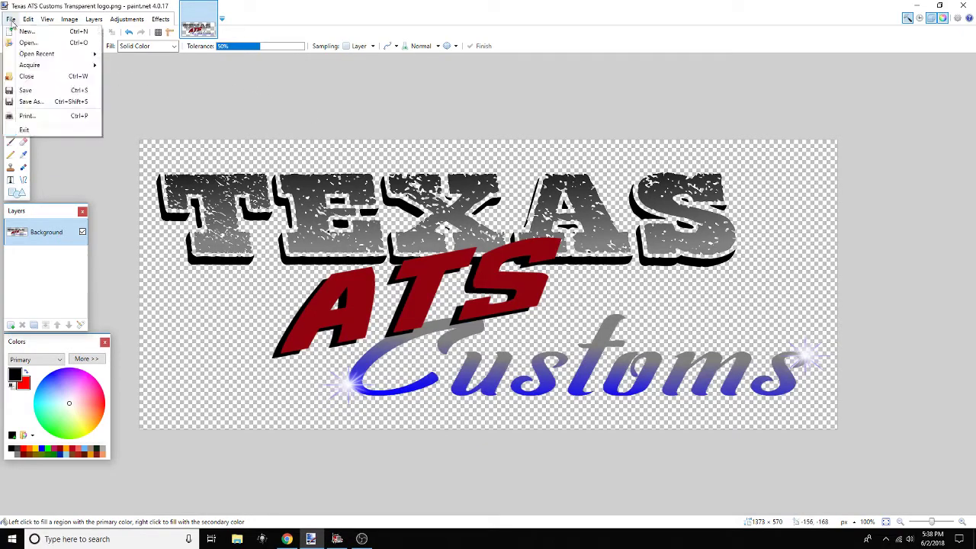
{"action": "left_click", "coordinate": [26, 44]}
{"action": "double_click", "coordinate": [264, 122]}
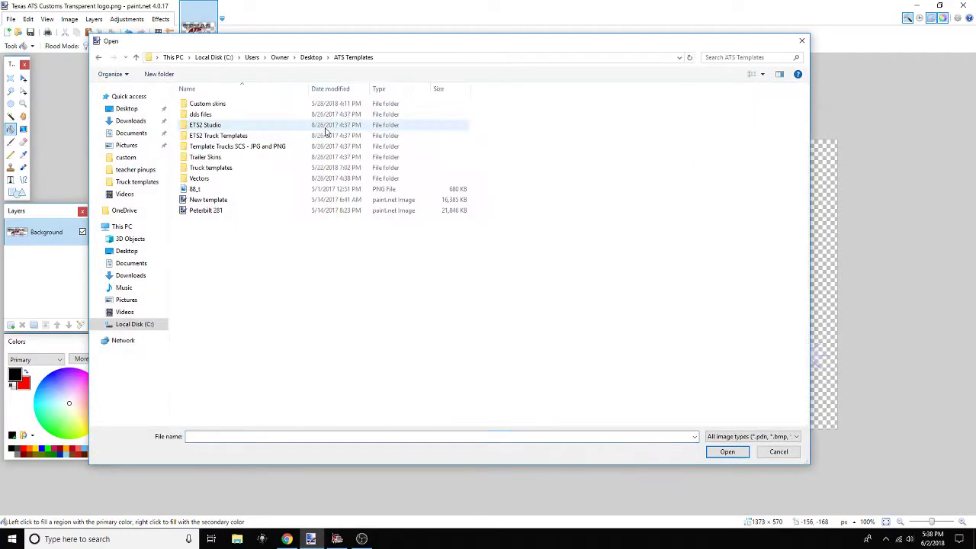
{"action": "double_click", "coordinate": [221, 168]}
{"action": "left_click", "coordinate": [767, 118]}
{"action": "double_click", "coordinate": [767, 119]}
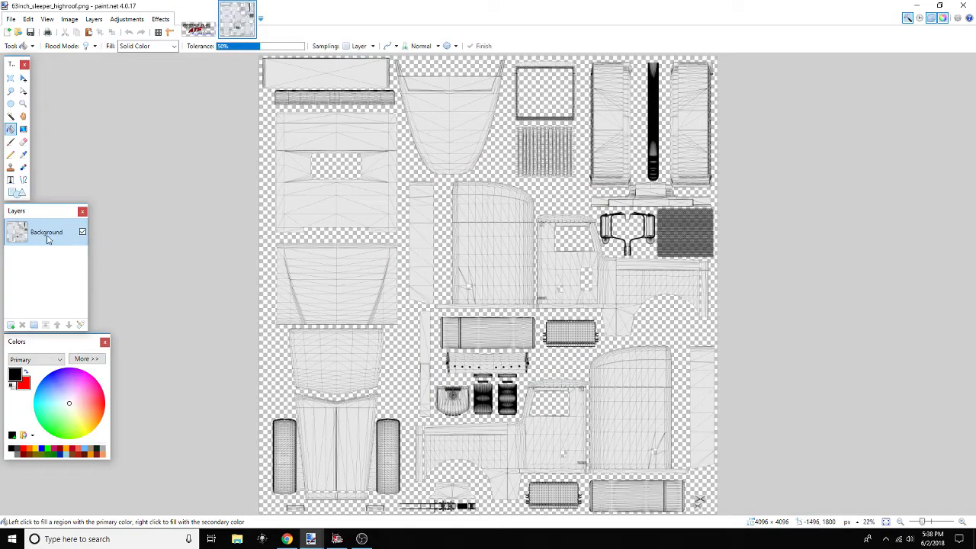
Add a new layer above the template and fill it with dark red
{"action": "left_click", "coordinate": [12, 326]}
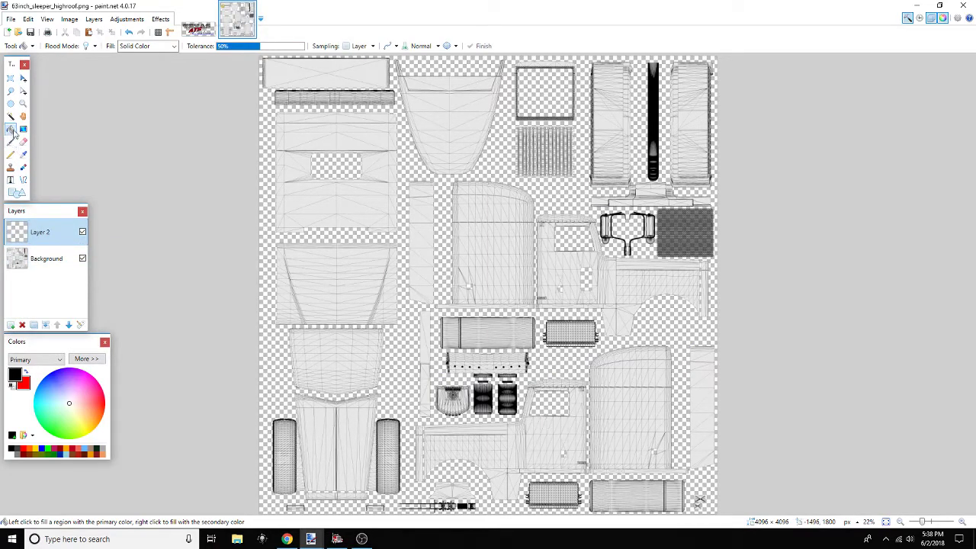
{"action": "left_click", "coordinate": [25, 371]}
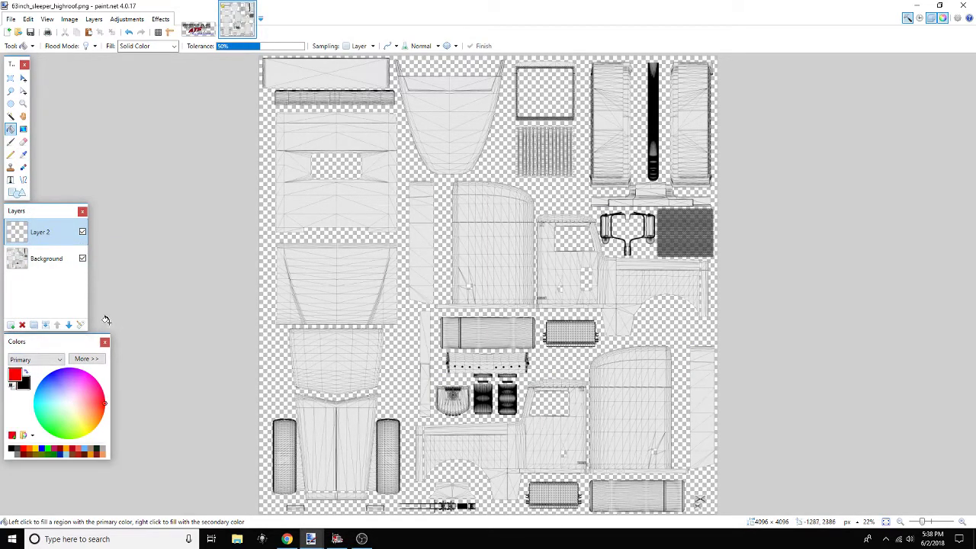
{"action": "left_click", "coordinate": [22, 453]}
{"action": "left_click", "coordinate": [394, 220]}
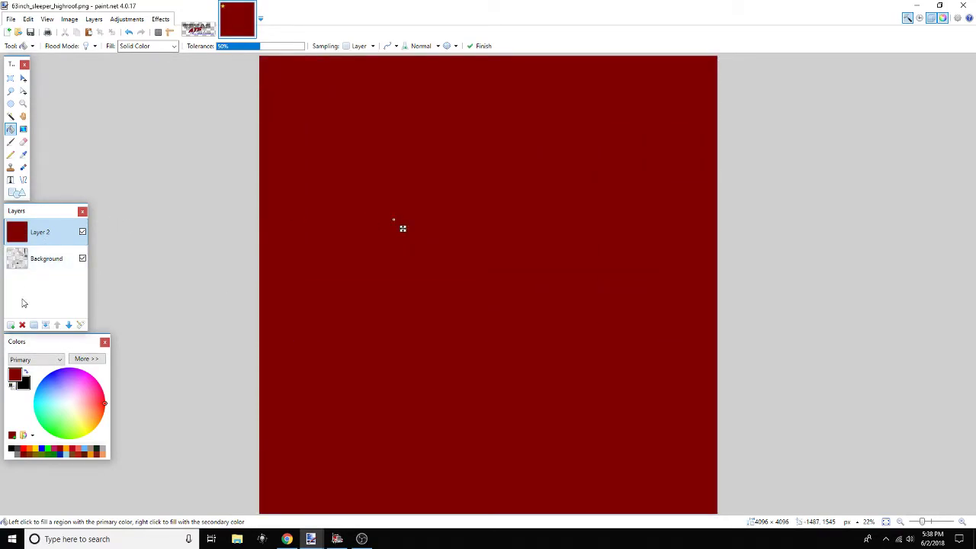
Add Layer 3 above the dark red layer, hide Layer 2, and make Layer 3 active
{"action": "left_click", "coordinate": [13, 325]}
{"action": "left_click", "coordinate": [51, 261]}
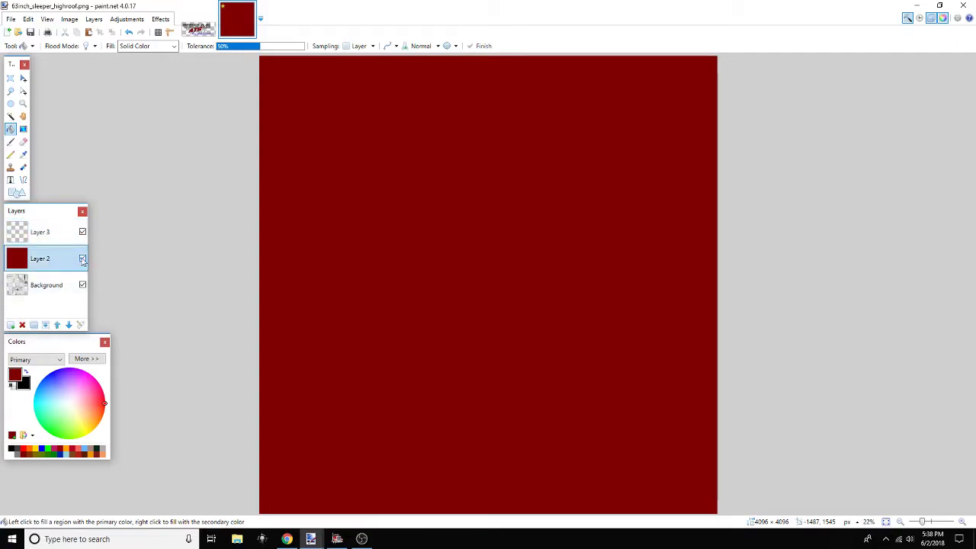
{"action": "left_click", "coordinate": [82, 259]}
{"action": "left_click", "coordinate": [53, 238]}
Draw a filled orange rectangle as a stripe along the upper cab and sleeper side on Layer 3
{"action": "key", "text": "o"}
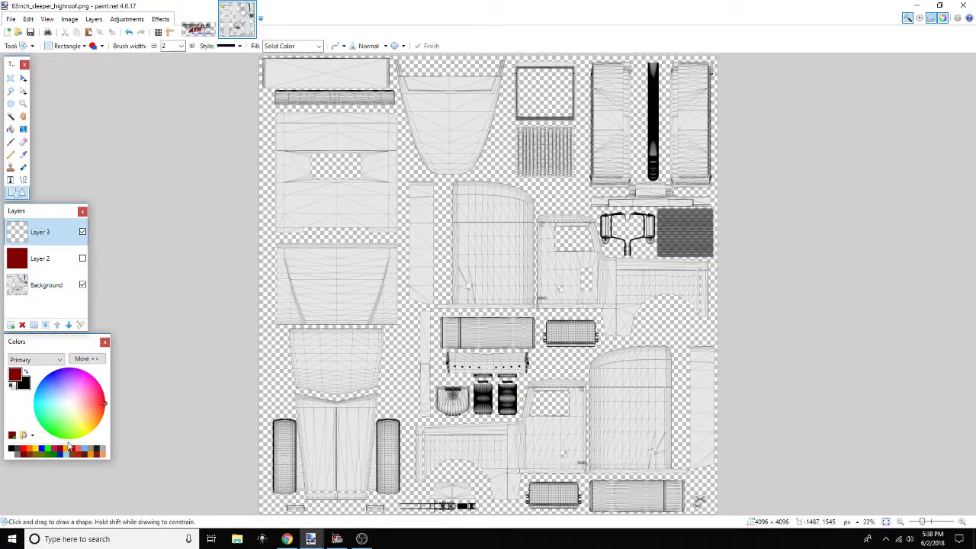
{"action": "left_click", "coordinate": [91, 449]}
{"action": "left_click_drag", "start_coordinate": [406, 244], "coordinate": [685, 279]}
{"action": "left_click_drag", "start_coordinate": [406, 282], "coordinate": [402, 280]}
{"action": "key", "text": "Return"}
Draw a matching orange stripe of about 2746 × 205 pixels along the lower cab and sleeper side
{"action": "left_click_drag", "start_coordinate": [411, 438], "coordinate": [682, 457]}
{"action": "mouse_move", "coordinate": [553, 439]}
{"action": "left_mouse_down"}
{"action": "mouse_move", "coordinate": [548, 431]}
{"action": "mouse_move", "coordinate": [546, 455]}
{"action": "left_mouse_up"}
{"action": "left_click_drag", "start_coordinate": [682, 444], "coordinate": [716, 444]}
{"action": "left_click_drag", "start_coordinate": [496, 444], "coordinate": [495, 443]}
{"action": "left_click_drag", "start_coordinate": [564, 433], "coordinate": [563, 431]}
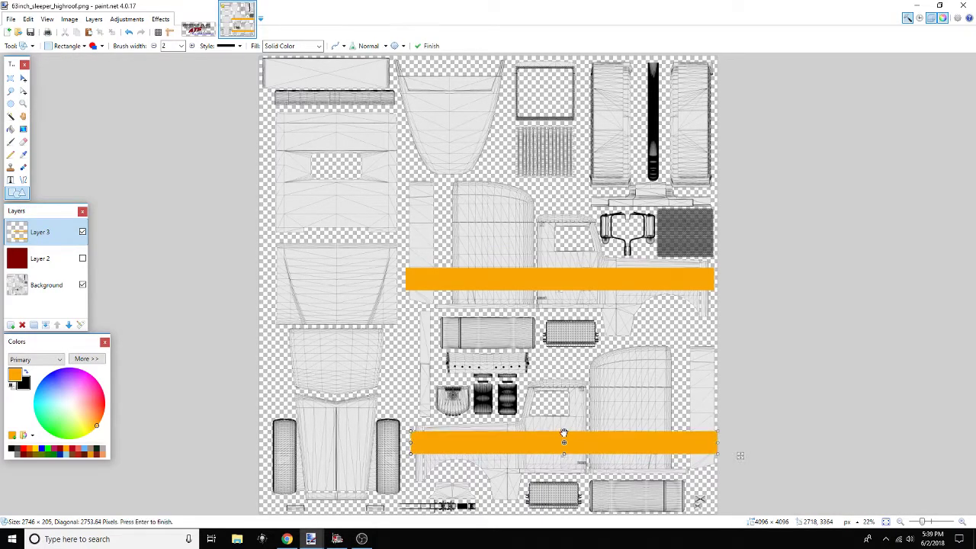
{"action": "left_click", "coordinate": [10, 78]}
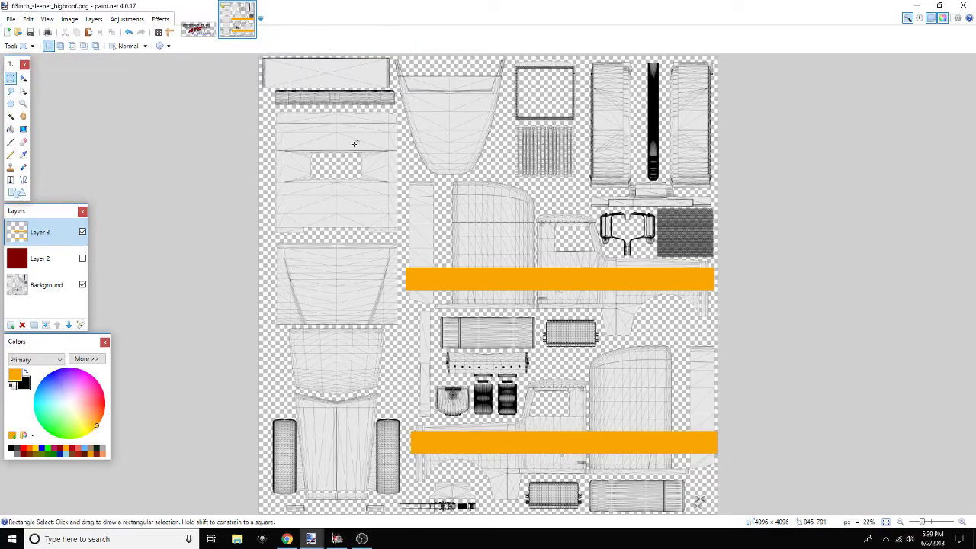
Delete the wireframe Background layer and merge the orange stripes into a visible dark red Layer 2
{"action": "left_click", "coordinate": [60, 259]}
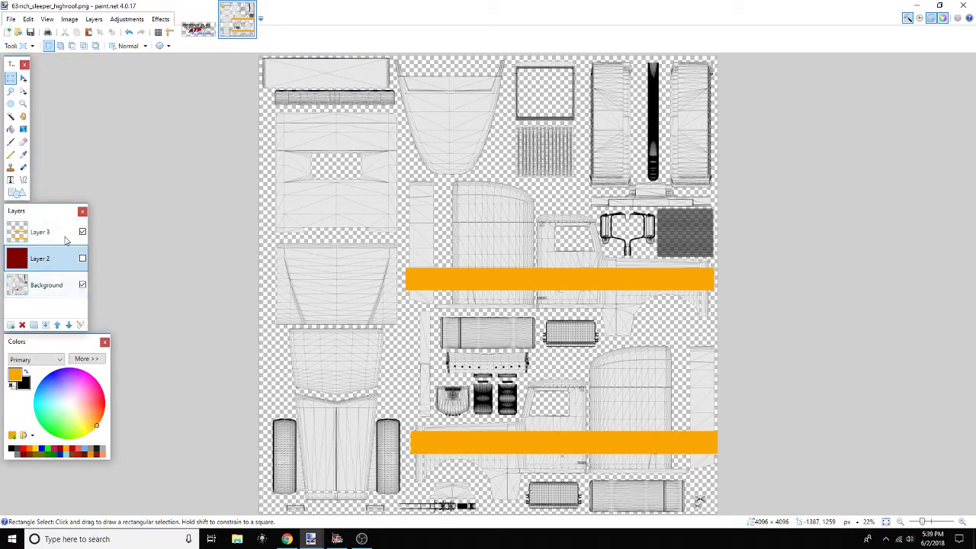
{"action": "left_click", "coordinate": [49, 291]}
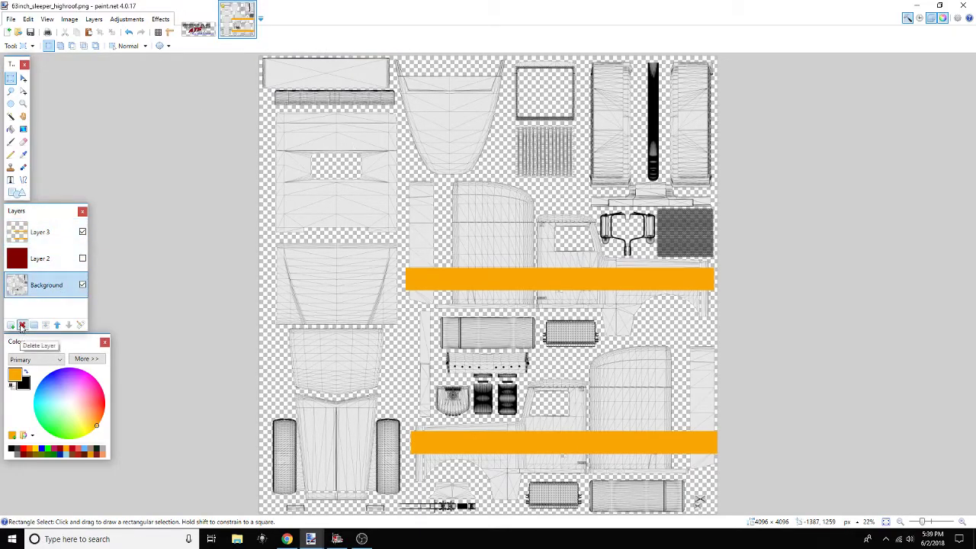
{"action": "left_click", "coordinate": [21, 326]}
{"action": "left_click", "coordinate": [45, 324]}
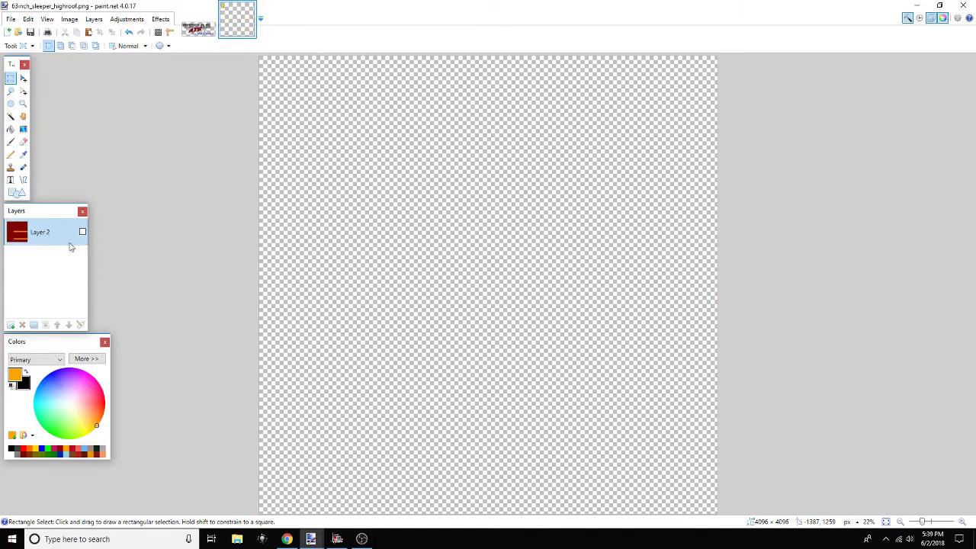
{"action": "left_click", "coordinate": [82, 232]}
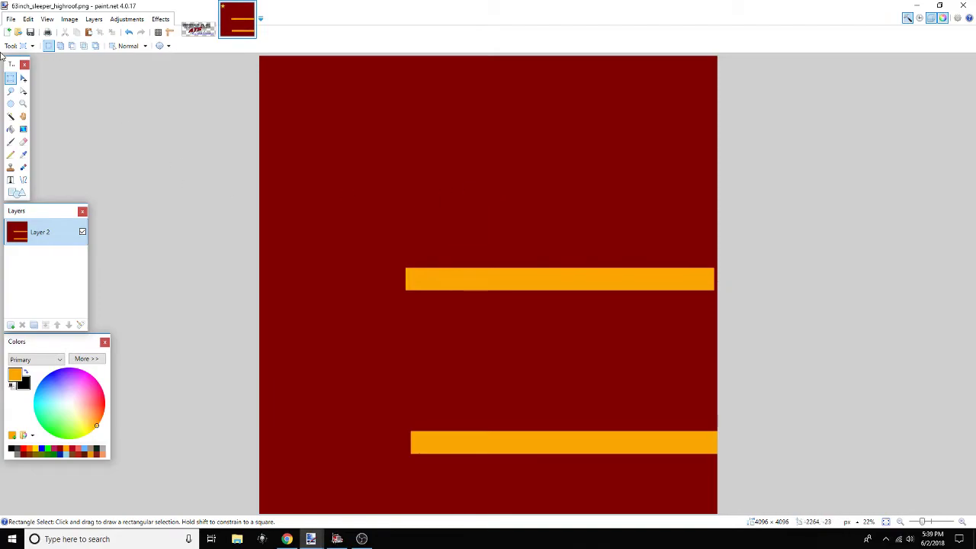
Save the image to the Desktop as red stripe in DirectDraw Surface (DDS) format with DXT1 compression
{"action": "left_click", "coordinate": [10, 18]}
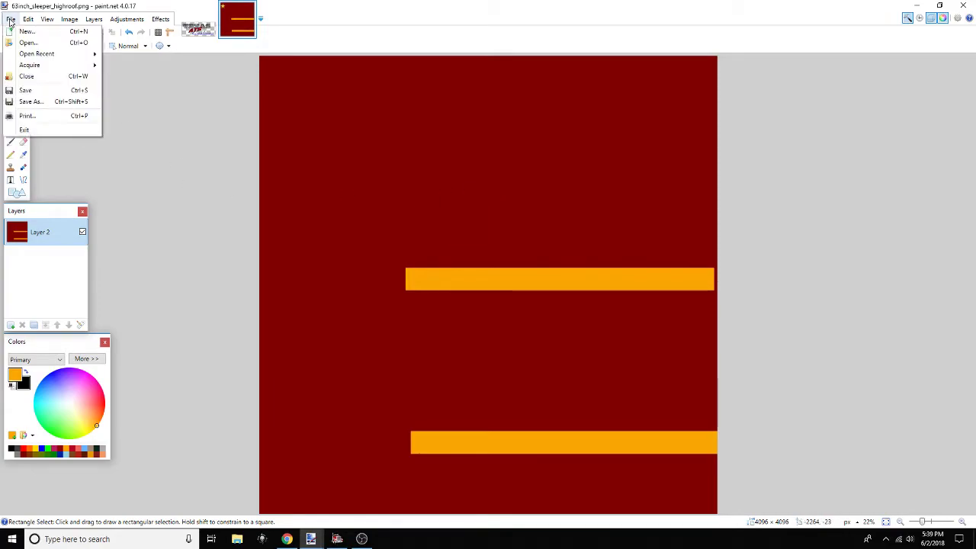
{"action": "left_click", "coordinate": [29, 102]}
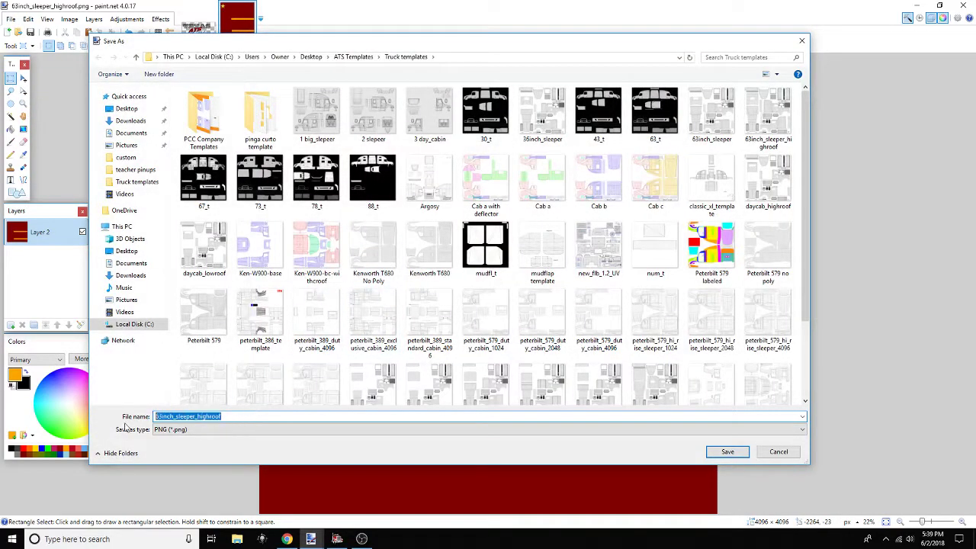
{"action": "type", "text": "red stripe"}
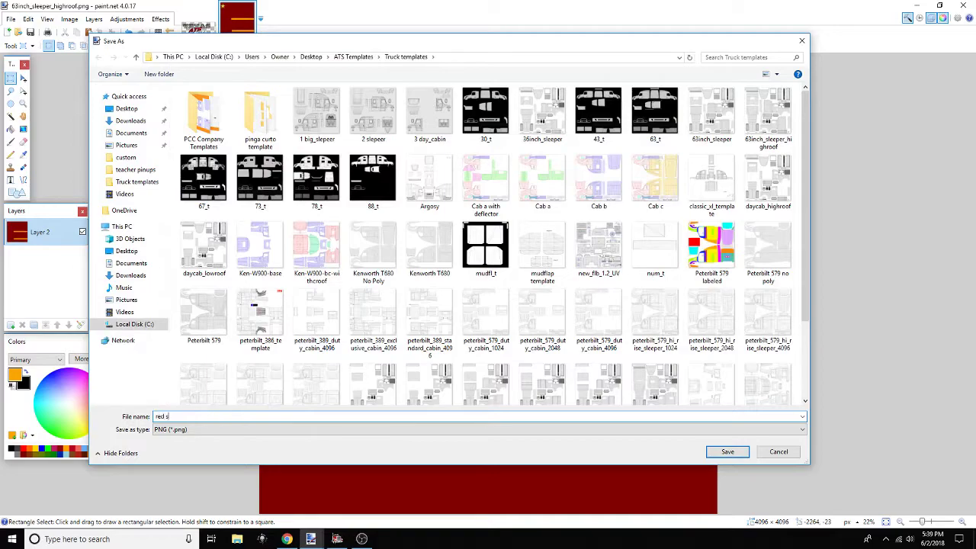
{"action": "left_click", "coordinate": [177, 429]}
{"action": "left_click", "coordinate": [191, 493]}
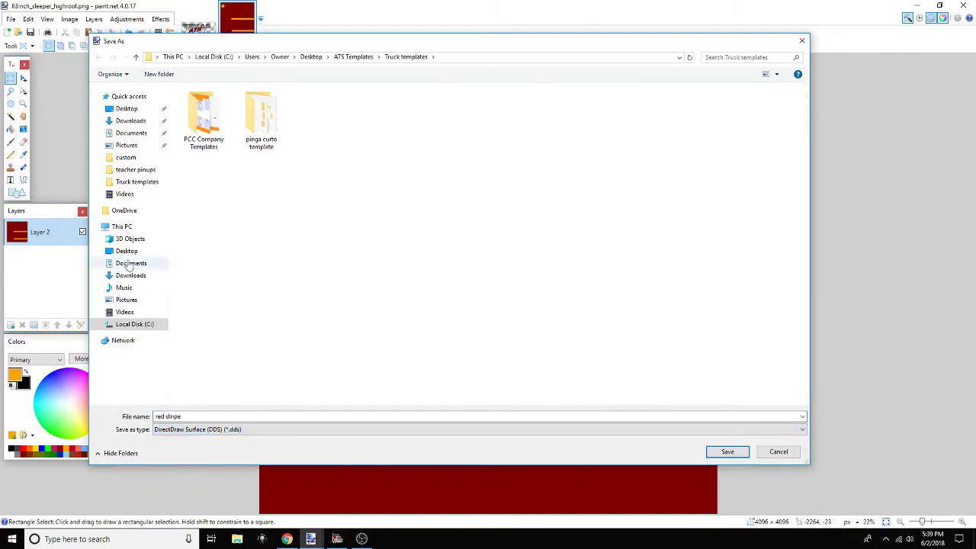
{"action": "left_click", "coordinate": [127, 110]}
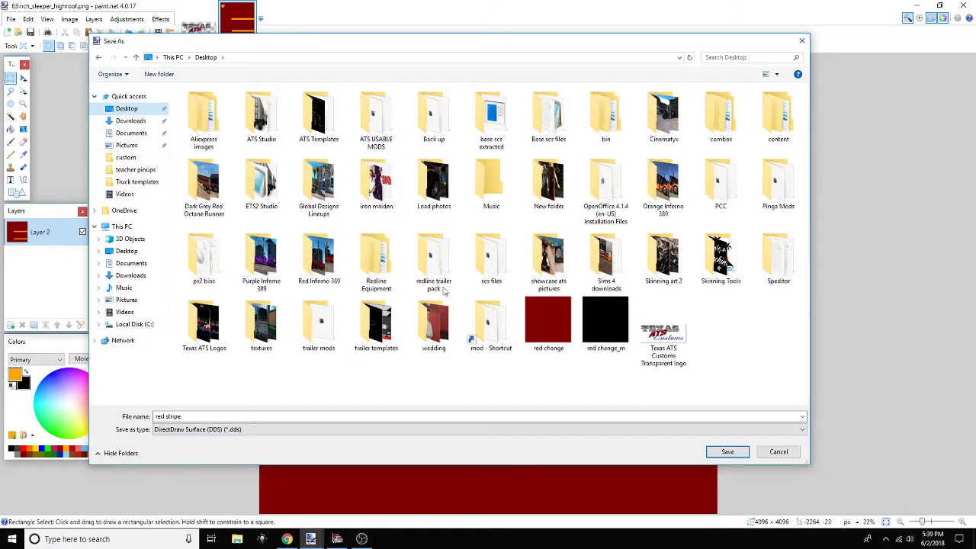
{"action": "left_click", "coordinate": [727, 452]}
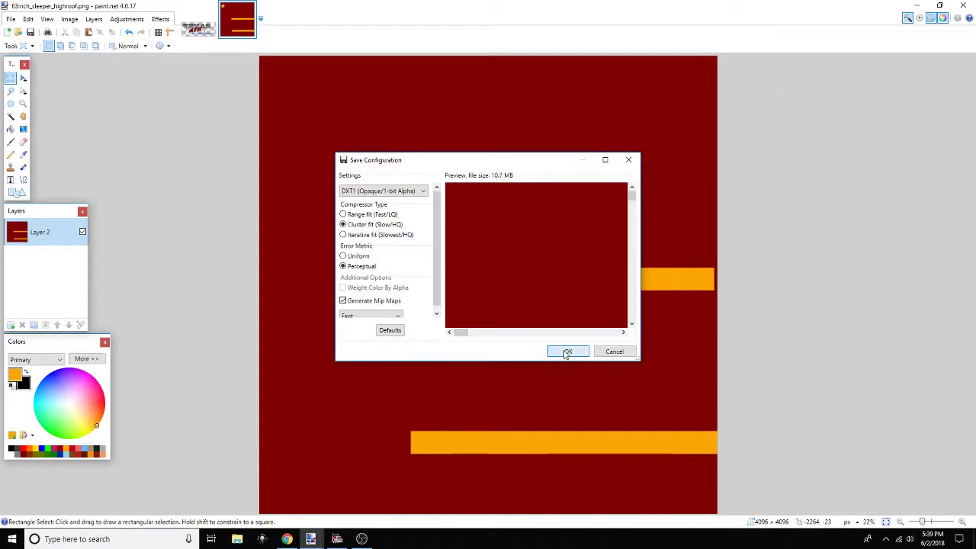
{"action": "left_click", "coordinate": [567, 351]}
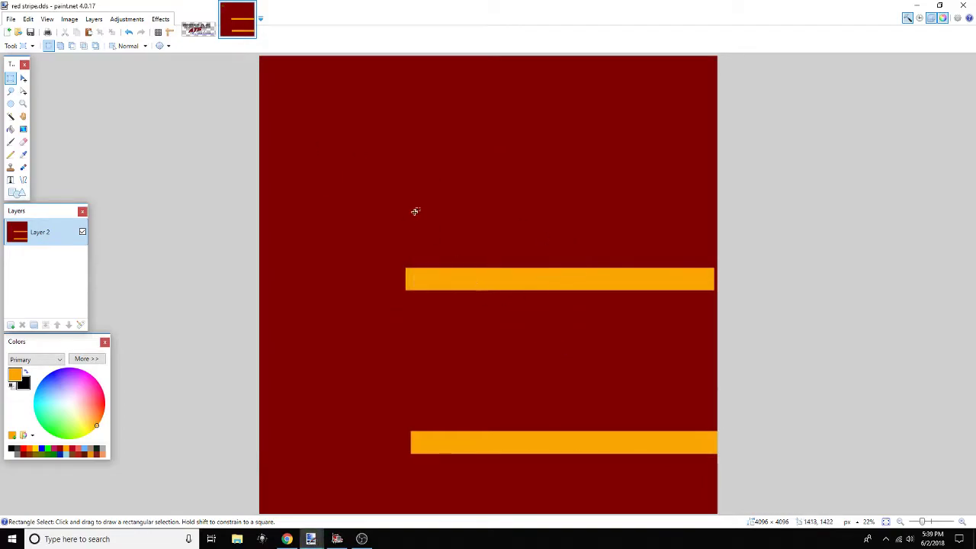
Undo the layer visibility change, the layer merge and the deletion of the Background layer
{"action": "left_click", "coordinate": [129, 32]}
{"action": "left_click", "coordinate": [129, 32]}
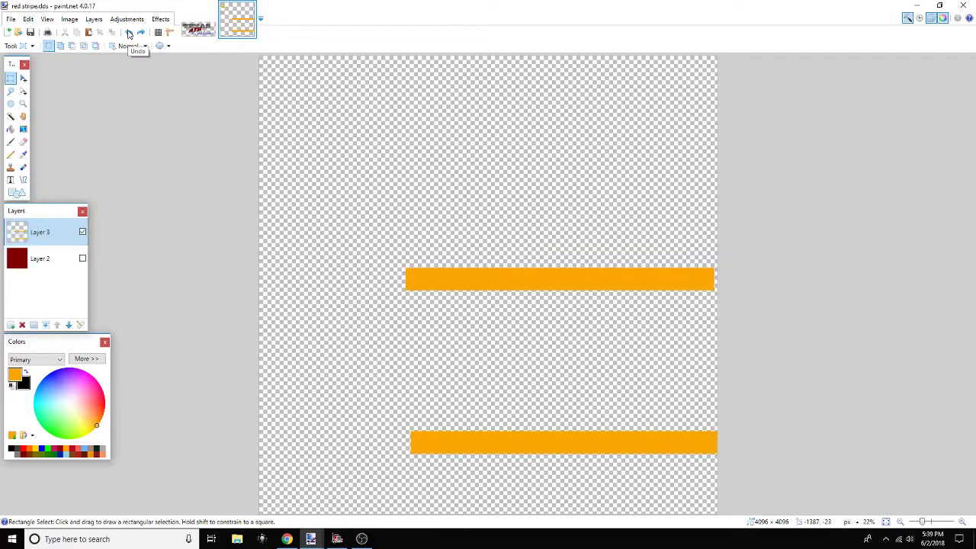
{"action": "left_click", "coordinate": [128, 32]}
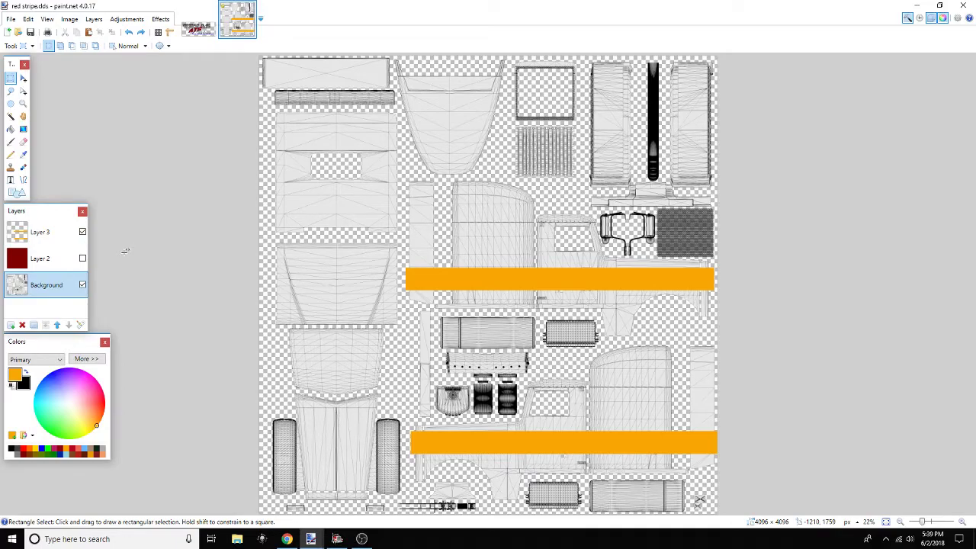
Show the dark red Layer 2 and fill it with black
{"action": "left_click", "coordinate": [67, 259]}
{"action": "left_click", "coordinate": [82, 258]}
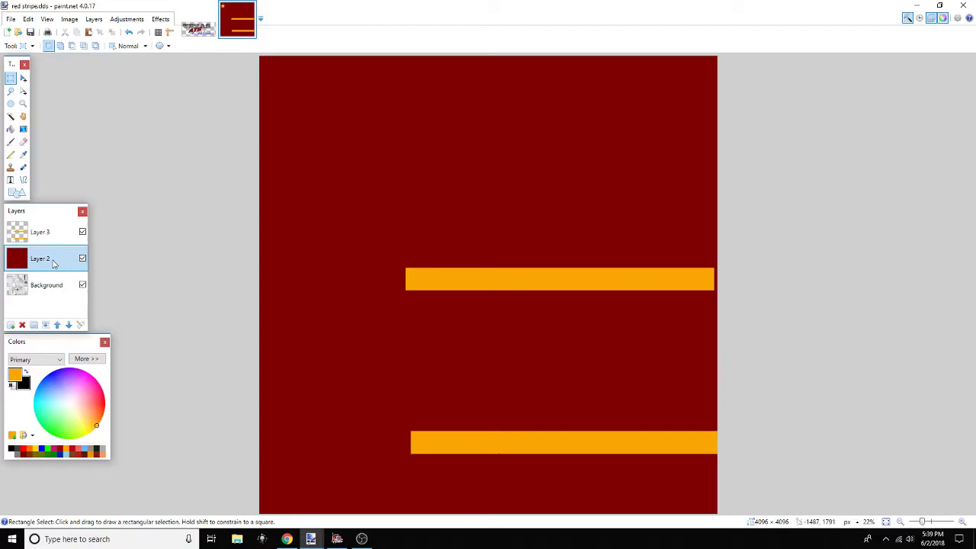
{"action": "left_click", "coordinate": [11, 128]}
{"action": "left_click", "coordinate": [25, 372]}
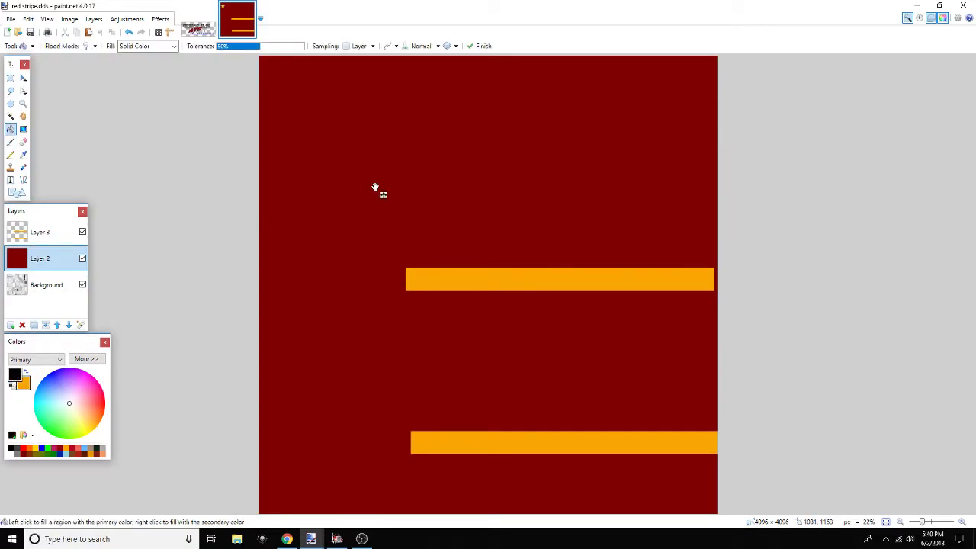
{"action": "left_click", "coordinate": [375, 187]}
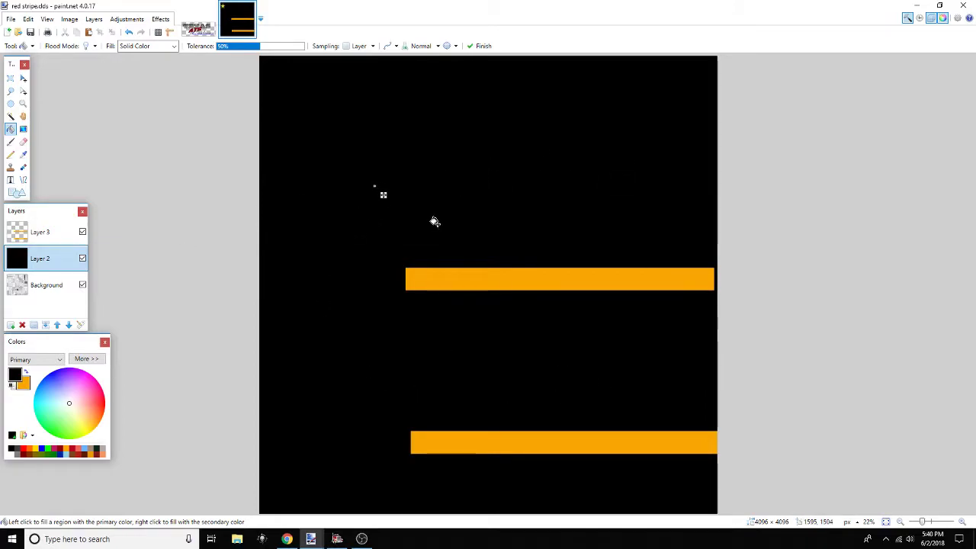
Hide the black layer and turn the Layer 3 stripes white using Hue / Saturation with Lightness at 100
{"action": "left_click", "coordinate": [51, 234]}
{"action": "left_click", "coordinate": [83, 258]}
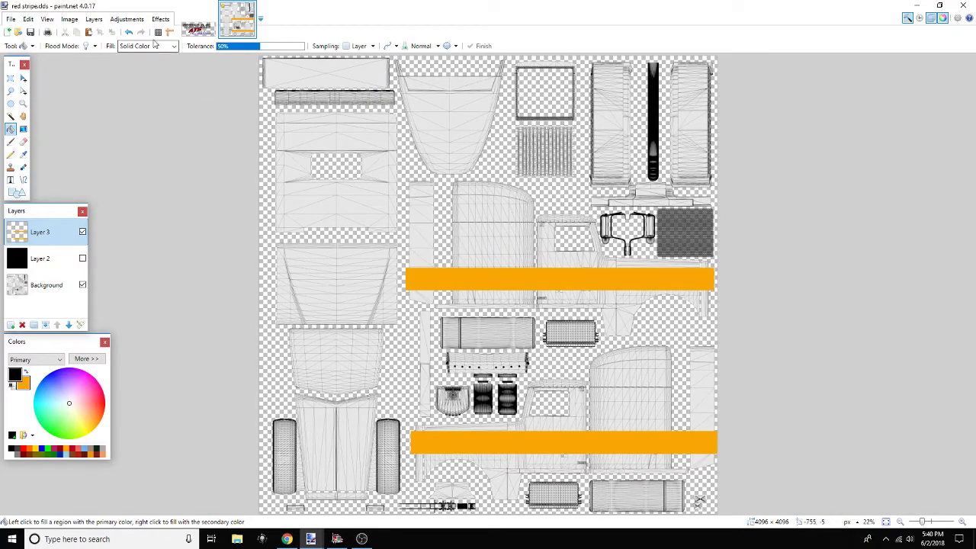
{"action": "left_click", "coordinate": [128, 20]}
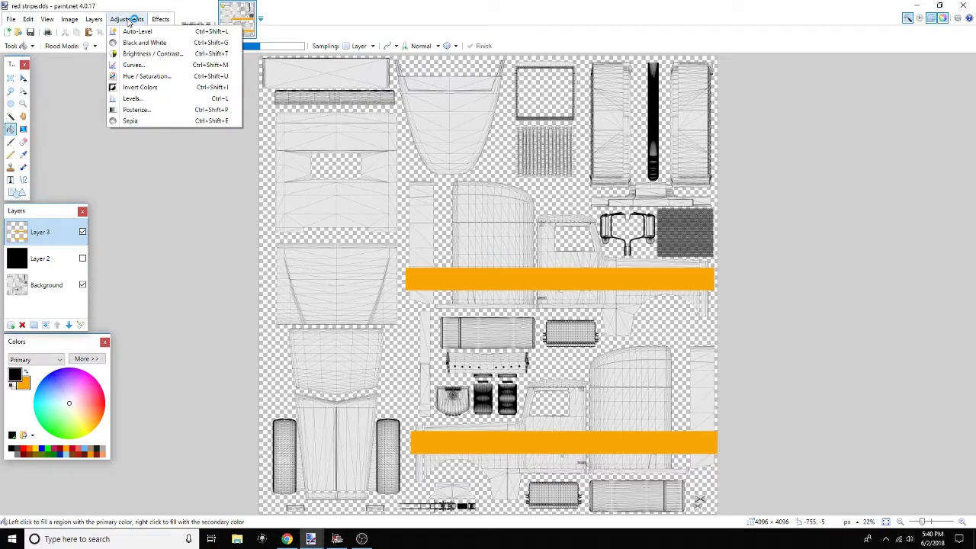
{"action": "left_click", "coordinate": [153, 77]}
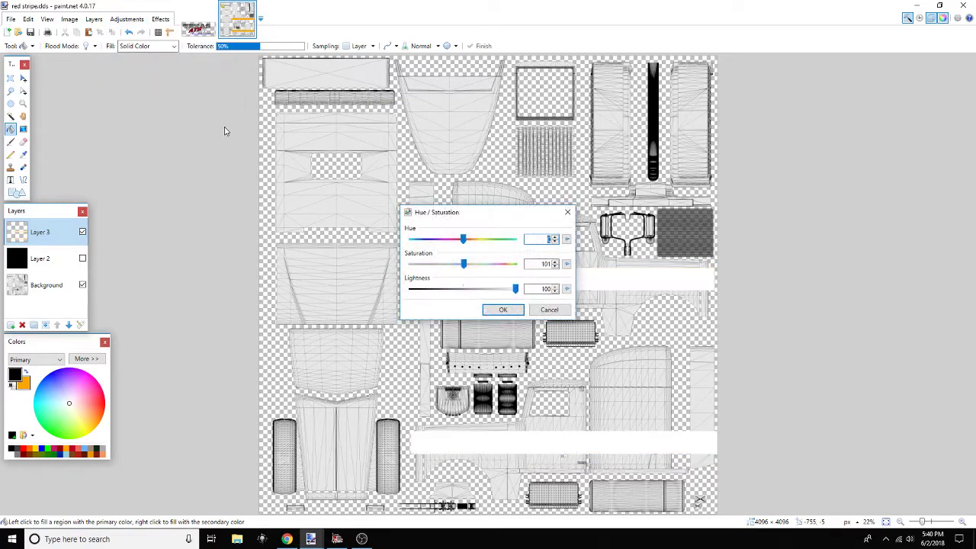
{"action": "left_click_drag", "start_coordinate": [500, 218], "coordinate": [846, 160]}
{"action": "left_click_drag", "start_coordinate": [861, 234], "coordinate": [809, 236]}
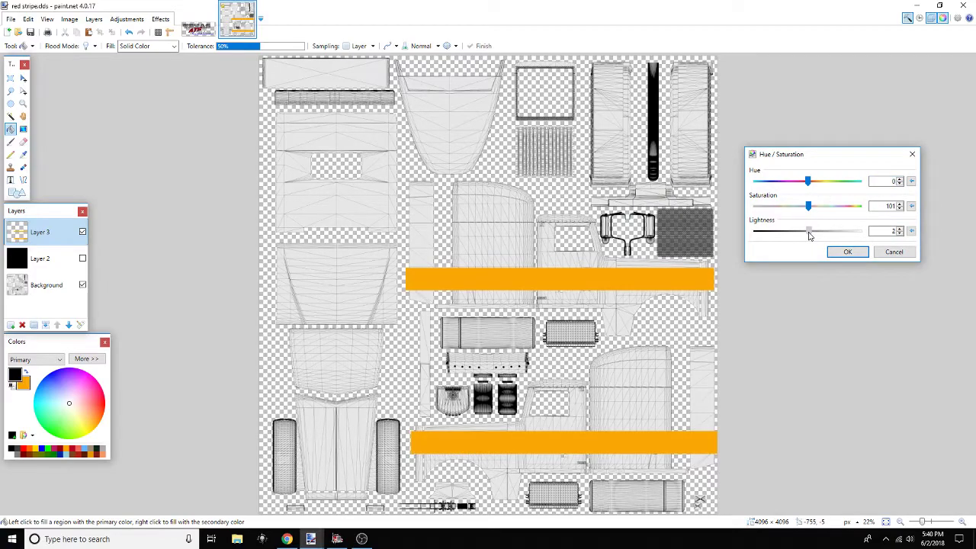
{"action": "left_click_drag", "start_coordinate": [810, 233], "coordinate": [871, 238]}
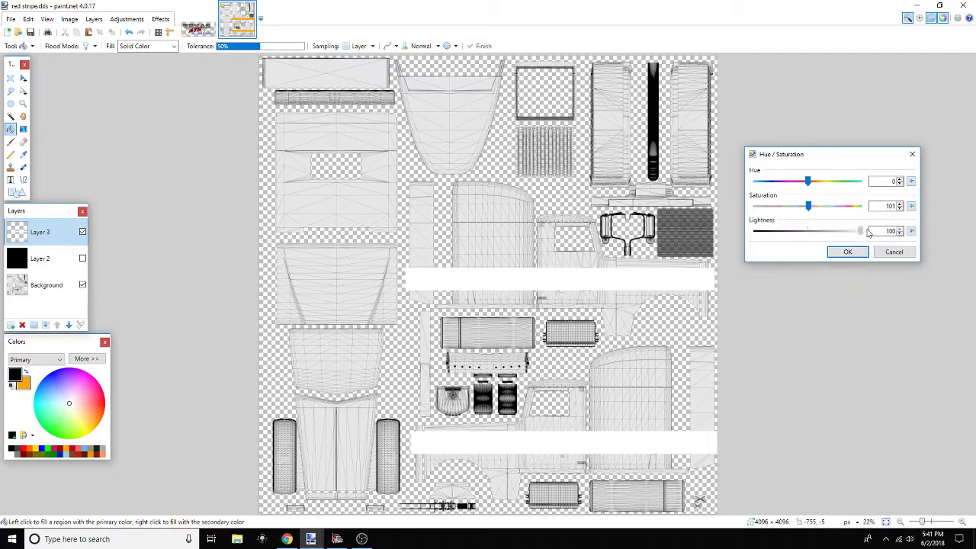
{"action": "left_click", "coordinate": [847, 252]}
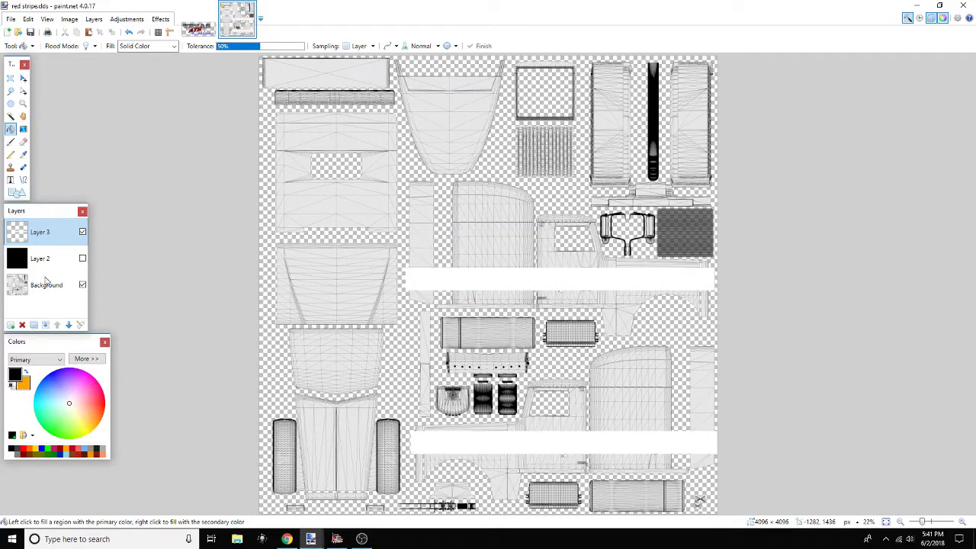
Delete the Background layer, merge the white-striped Layer 3 down into the black Layer 2, and show the merged layer
{"action": "left_click", "coordinate": [44, 285]}
{"action": "left_click", "coordinate": [22, 324]}
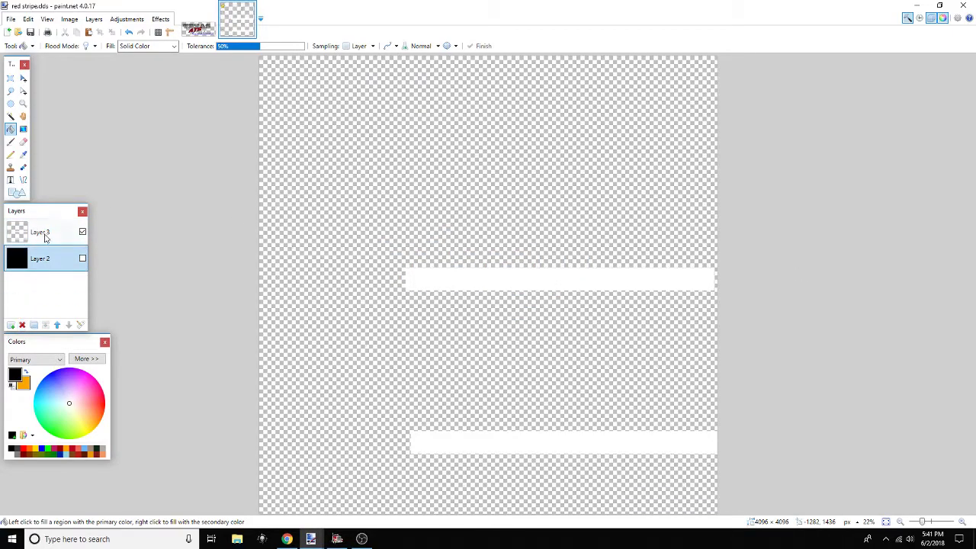
{"action": "left_click", "coordinate": [44, 236]}
{"action": "left_click", "coordinate": [45, 325]}
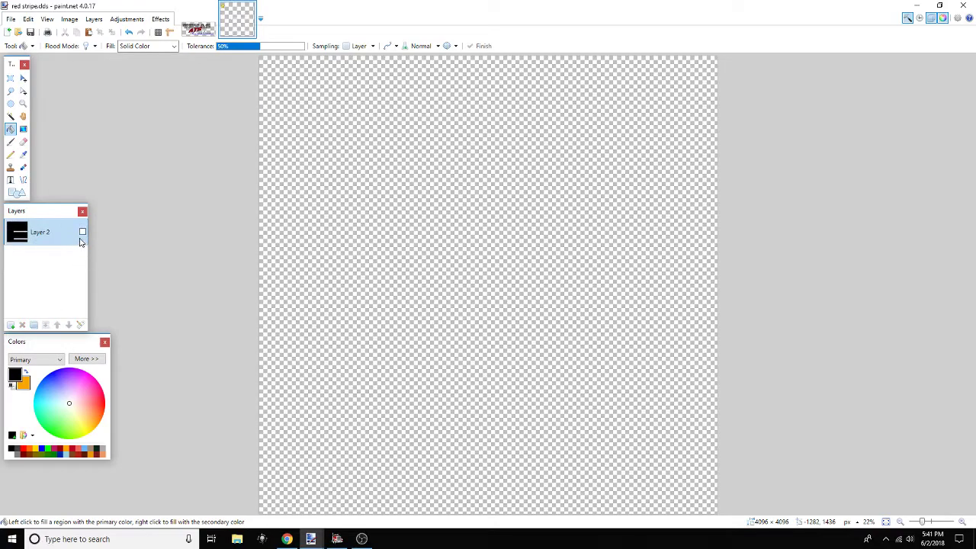
{"action": "left_click", "coordinate": [82, 232]}
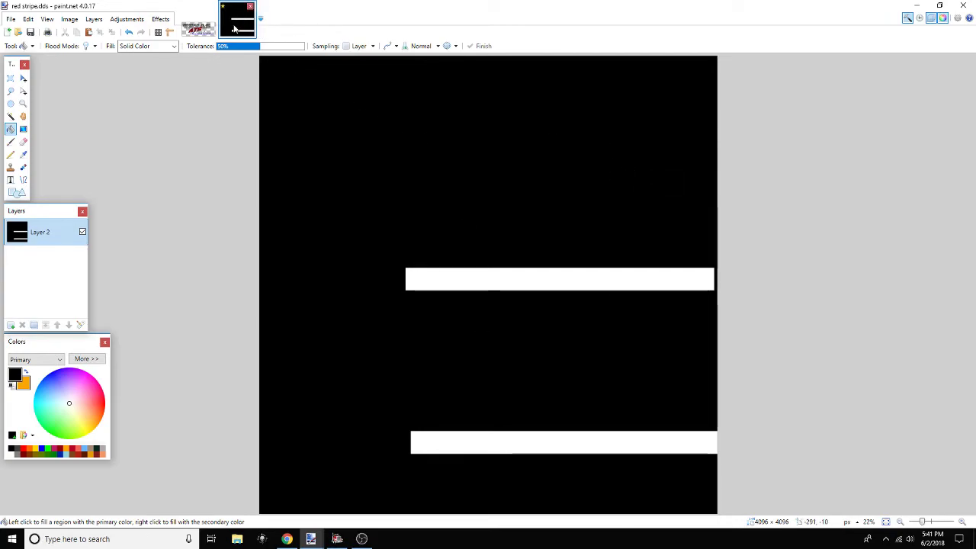
Save the image to the Desktop as red stripe alpha in BMP format with auto-detected bit depth
{"action": "left_click", "coordinate": [11, 19]}
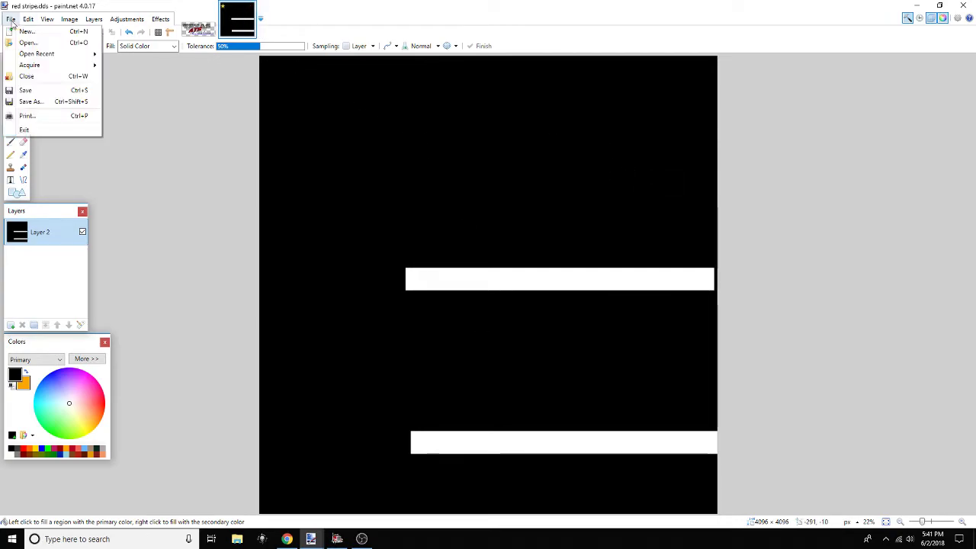
{"action": "left_click", "coordinate": [28, 101]}
{"action": "left_click", "coordinate": [256, 432]}
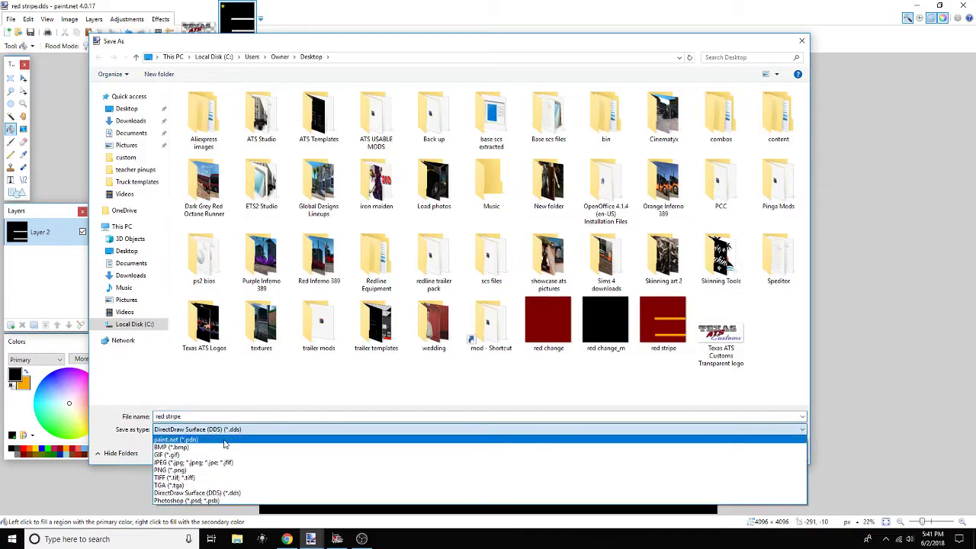
{"action": "left_click", "coordinate": [175, 441]}
{"action": "left_click", "coordinate": [201, 416]}
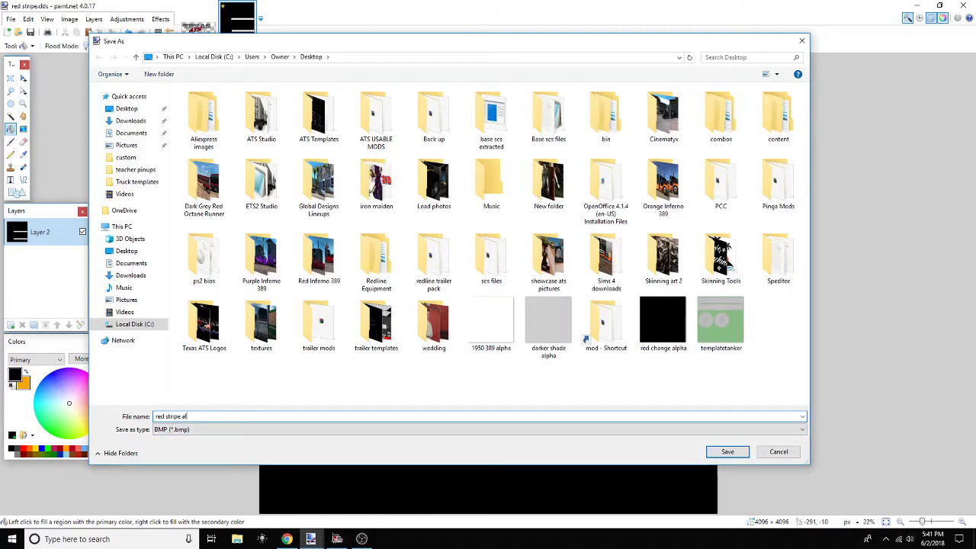
{"action": "type", "text": "alpha"}
{"action": "left_click", "coordinate": [727, 452]}
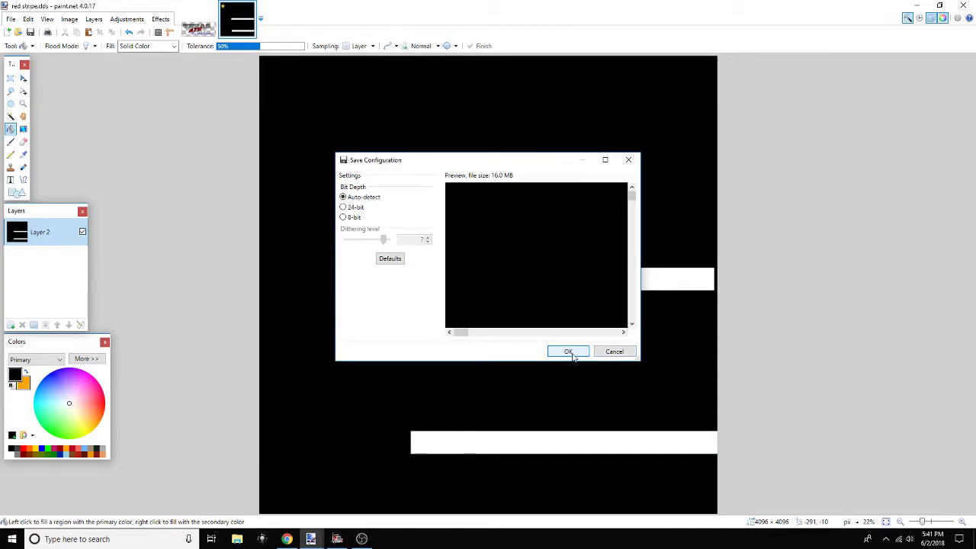
{"action": "left_click", "coordinate": [568, 353]}
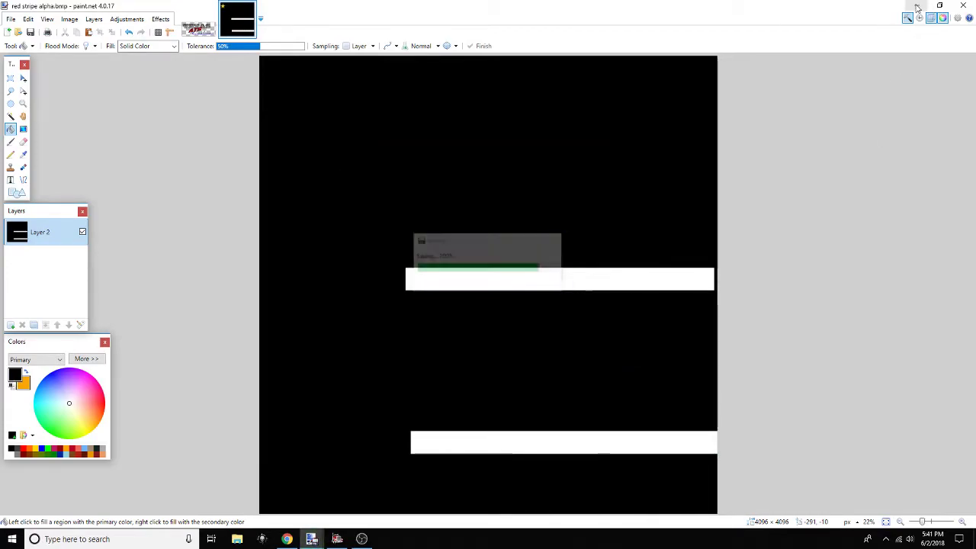
Switch to the desktop, delete the three red change files, and place red stripe and red stripe alpha beneath the tool shortcuts
{"action": "left_click", "coordinate": [917, 6]}
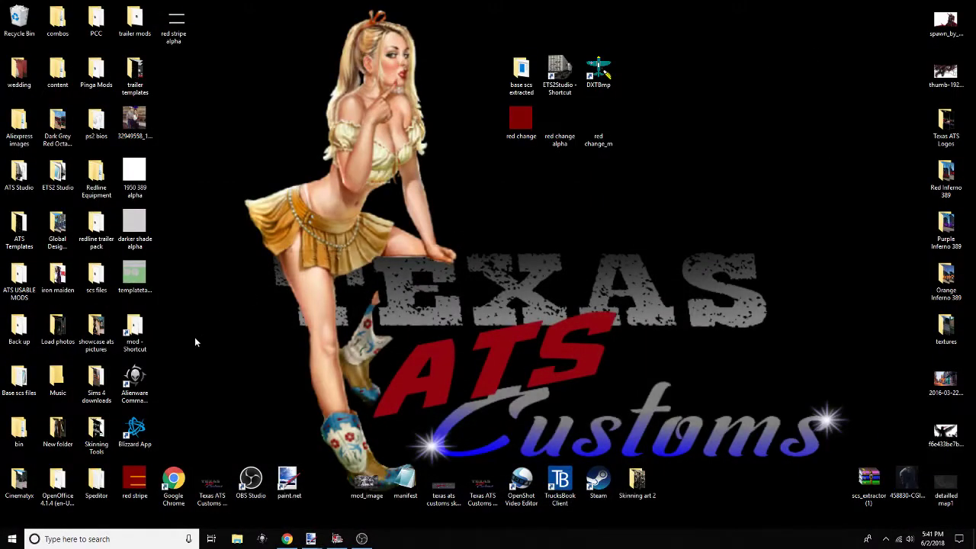
{"action": "left_click_drag", "start_coordinate": [134, 478], "coordinate": [649, 123]}
{"action": "left_click_drag", "start_coordinate": [174, 23], "coordinate": [676, 179]}
{"action": "left_click_drag", "start_coordinate": [605, 179], "coordinate": [505, 109]}
{"action": "right_click", "coordinate": [521, 121]}
{"action": "left_click", "coordinate": [430, 275]}
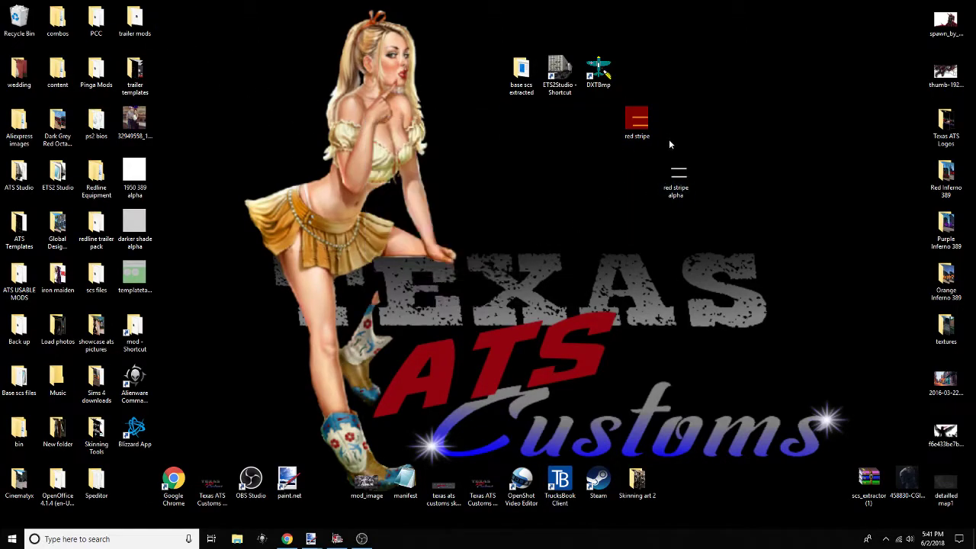
{"action": "left_click_drag", "start_coordinate": [678, 174], "coordinate": [562, 123]}
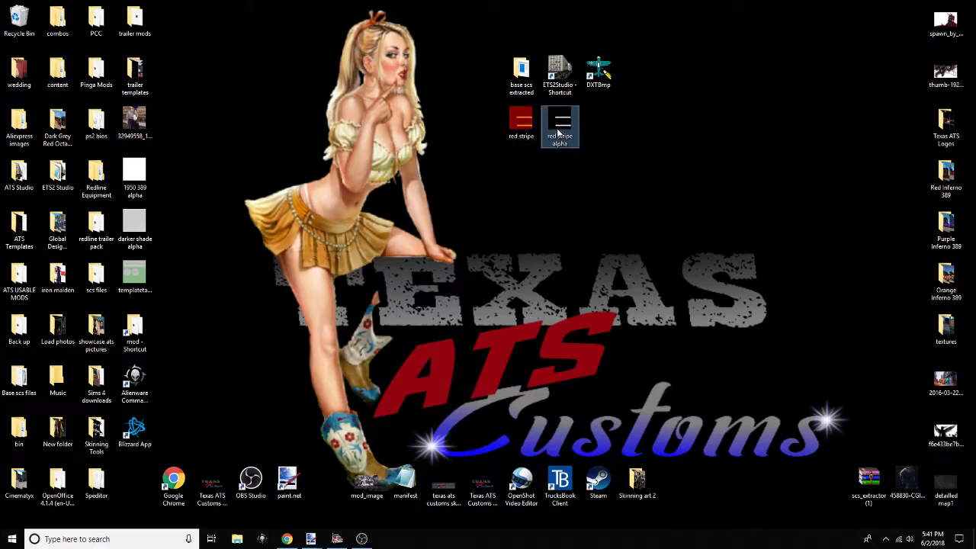
Launch DXTBmp and open the red stripe DDS texture from the Desktop
{"action": "double_click", "coordinate": [597, 70]}
{"action": "left_click", "coordinate": [8, 17]}
{"action": "left_click", "coordinate": [30, 27]}
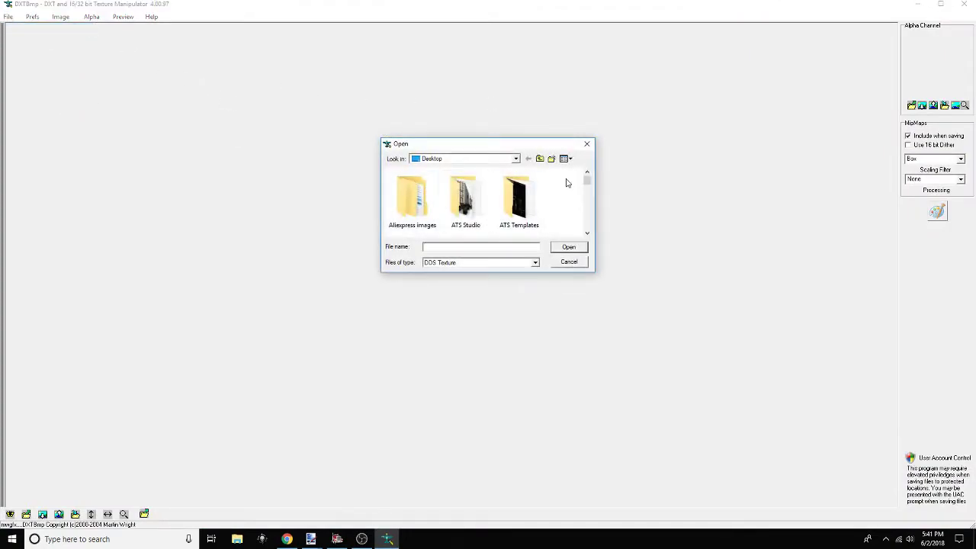
{"action": "left_click_drag", "start_coordinate": [586, 181], "coordinate": [586, 227]}
{"action": "double_click", "coordinate": [423, 195]}
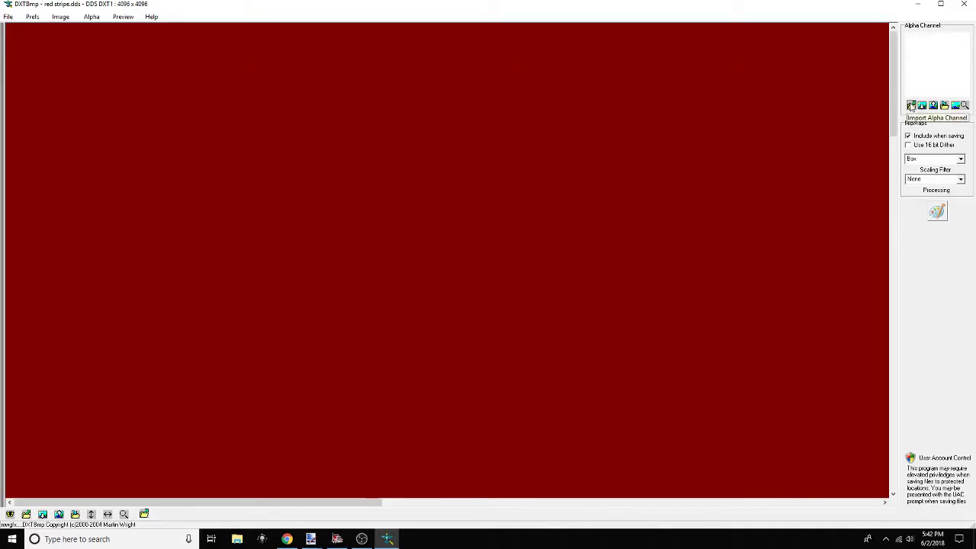
Import the red stripe alpha bitmap as the texture's alpha channel, replacing the current one
{"action": "left_click", "coordinate": [912, 105]}
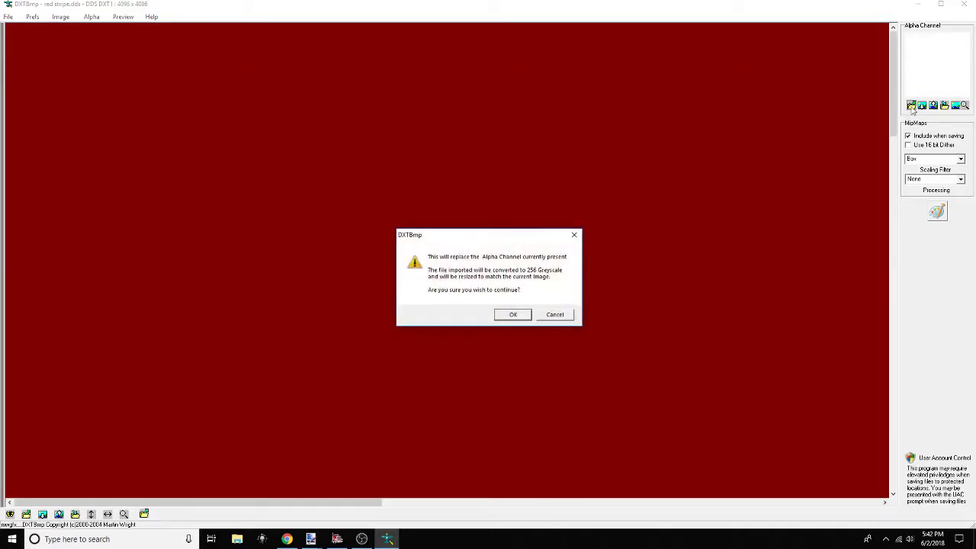
{"action": "left_click", "coordinate": [513, 315]}
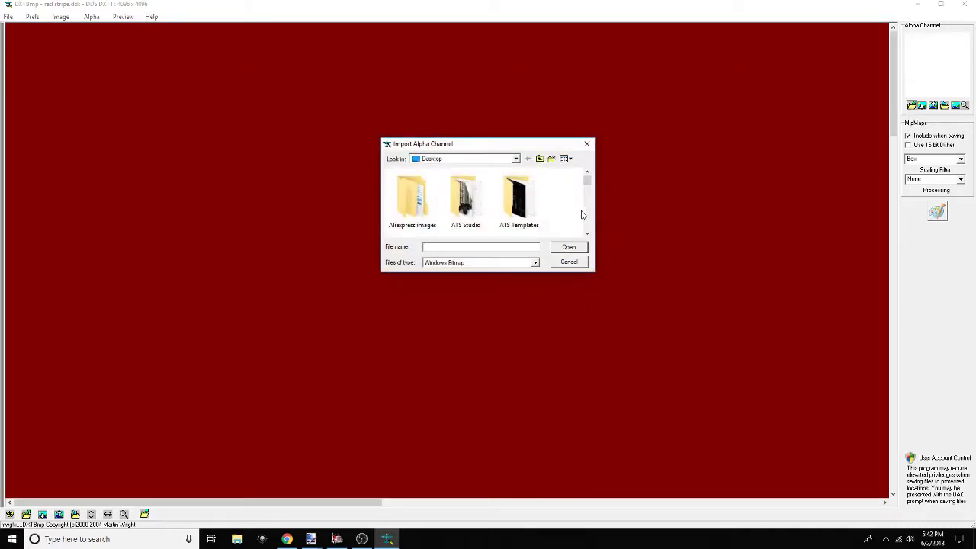
{"action": "left_click_drag", "start_coordinate": [587, 182], "coordinate": [587, 222]}
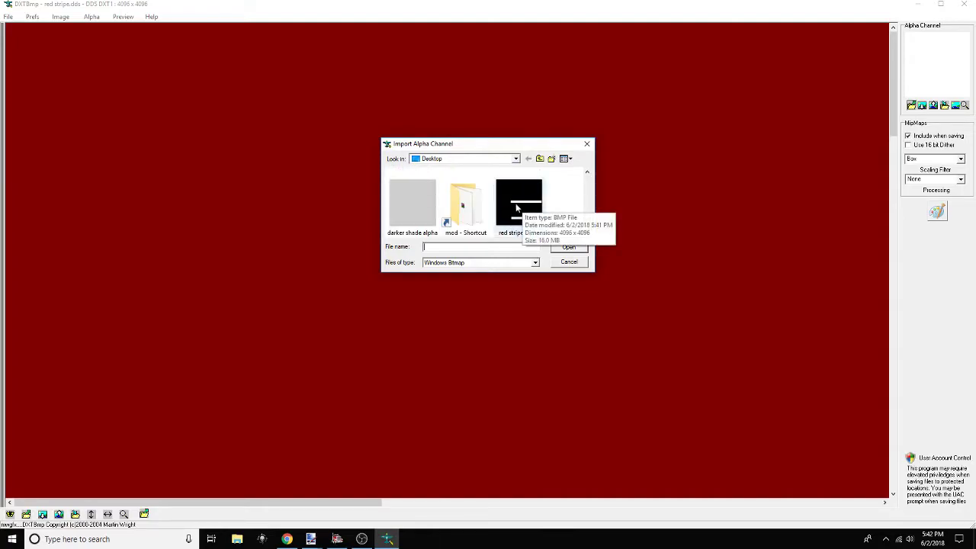
{"action": "left_click", "coordinate": [525, 202]}
{"action": "left_click", "coordinate": [572, 248]}
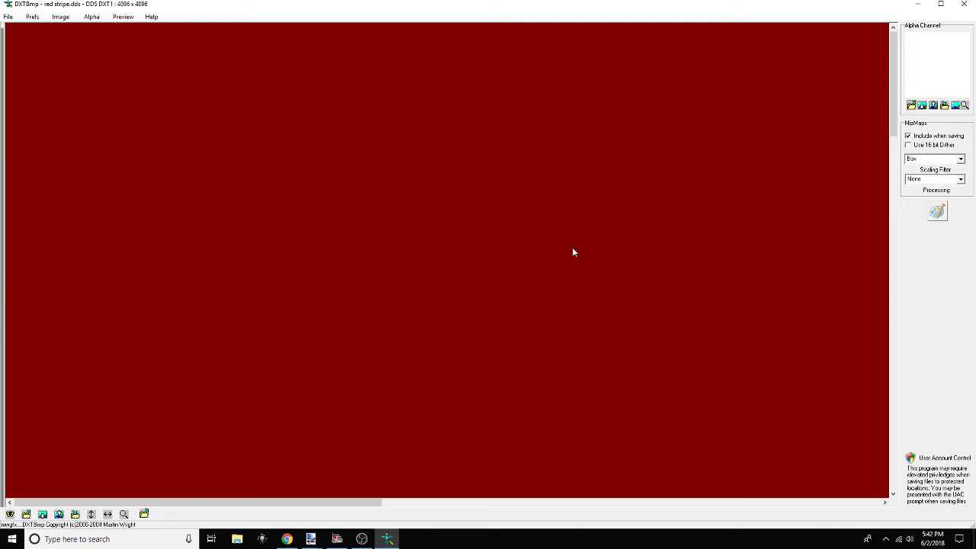
Export the texture to the Desktop as the DDS image red stripe_m, close DXTBmp, and place the file beside red stripe alpha
{"action": "left_click", "coordinate": [8, 17]}
{"action": "mouse_move", "coordinate": [53, 50]}
{"action": "left_click", "coordinate": [122, 51]}
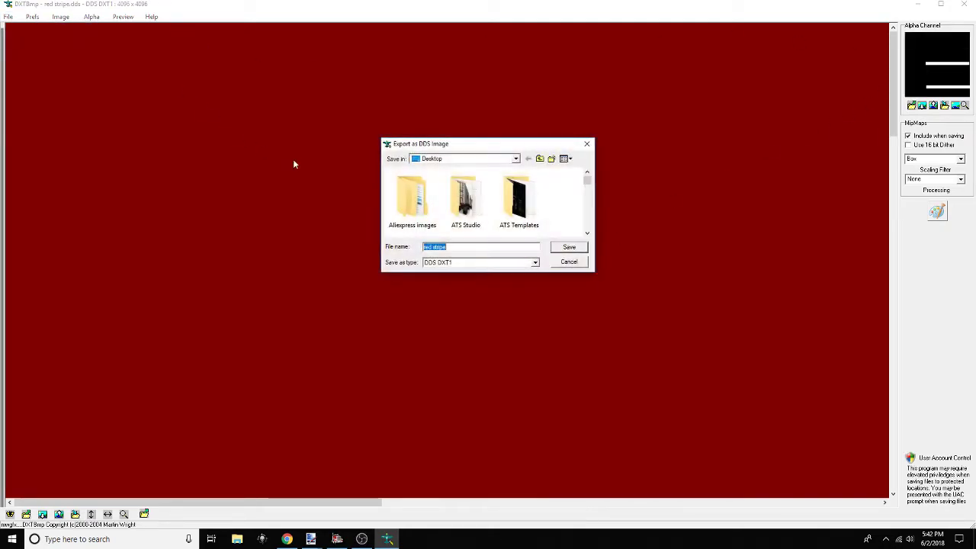
{"action": "left_click", "coordinate": [457, 247]}
{"action": "left_click", "coordinate": [571, 248]}
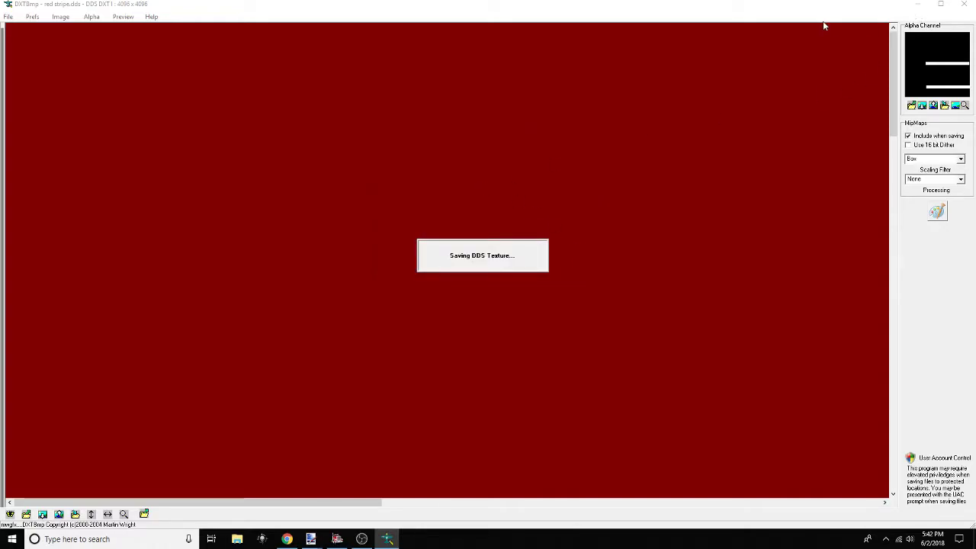
{"action": "left_click", "coordinate": [963, 5]}
{"action": "left_click_drag", "start_coordinate": [136, 482], "coordinate": [606, 133]}
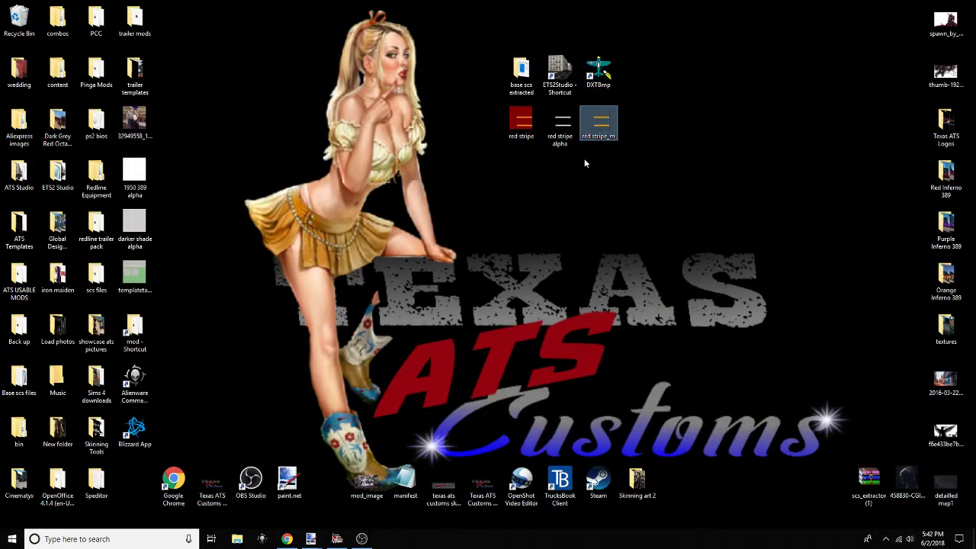
Launch ETS2 Studio and choose JBM's Peterbilt 389 v2 as the base truck
{"action": "left_click", "coordinate": [516, 124]}
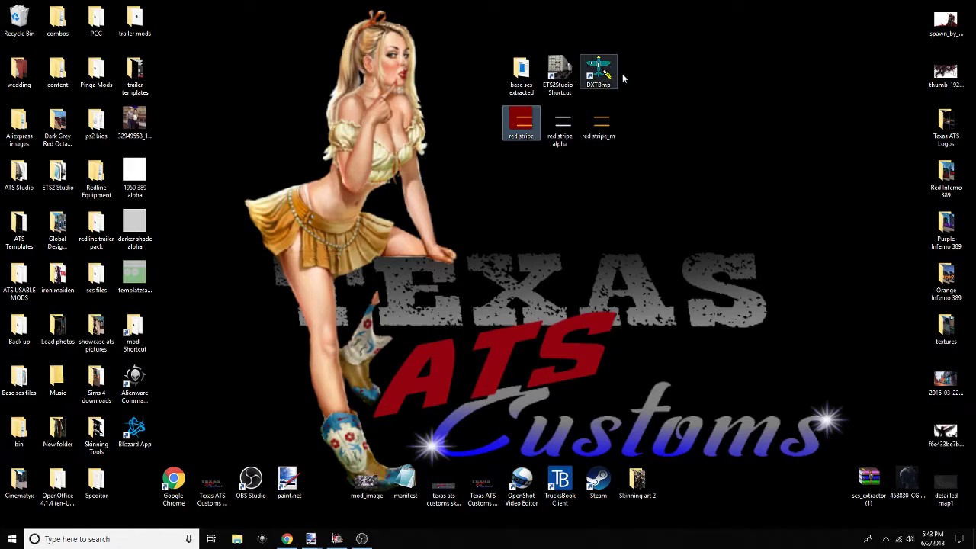
{"action": "left_click", "coordinate": [565, 74]}
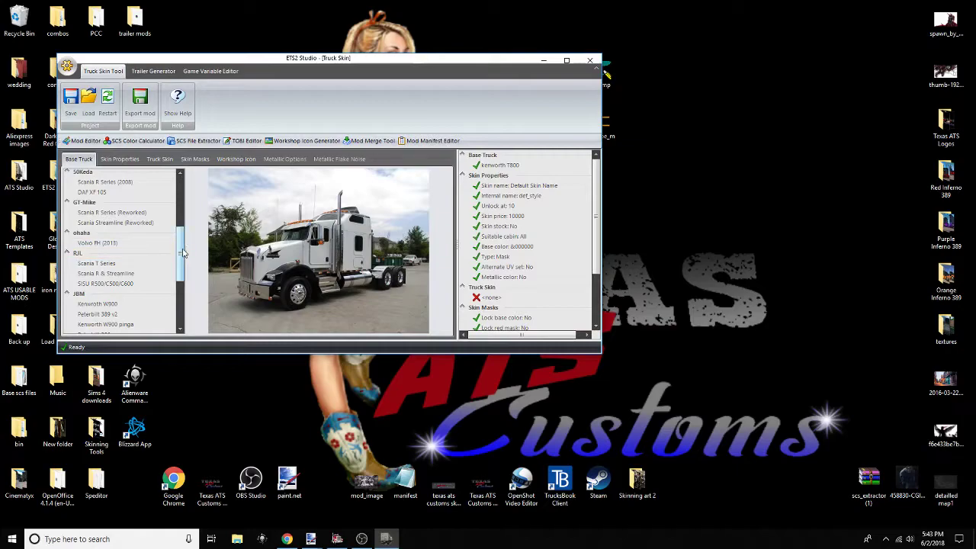
{"action": "left_click_drag", "start_coordinate": [182, 252], "coordinate": [183, 266]}
{"action": "left_click", "coordinate": [122, 275]}
Set the skin name to red_stripe_m and the skin internal name to redstripem
{"action": "left_click", "coordinate": [119, 159]}
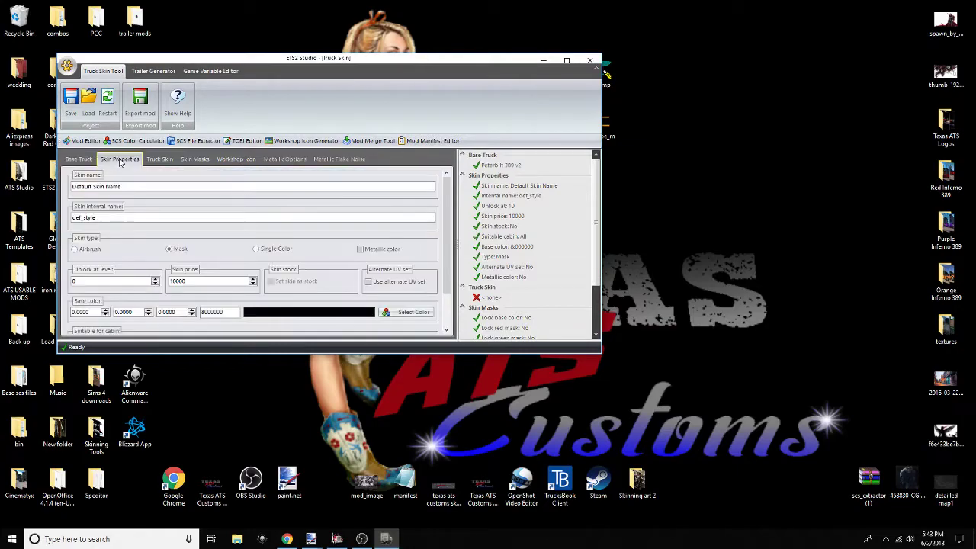
{"action": "left_click_drag", "start_coordinate": [132, 185], "coordinate": [68, 188]}
{"action": "type", "text": "red_stripe_m"}
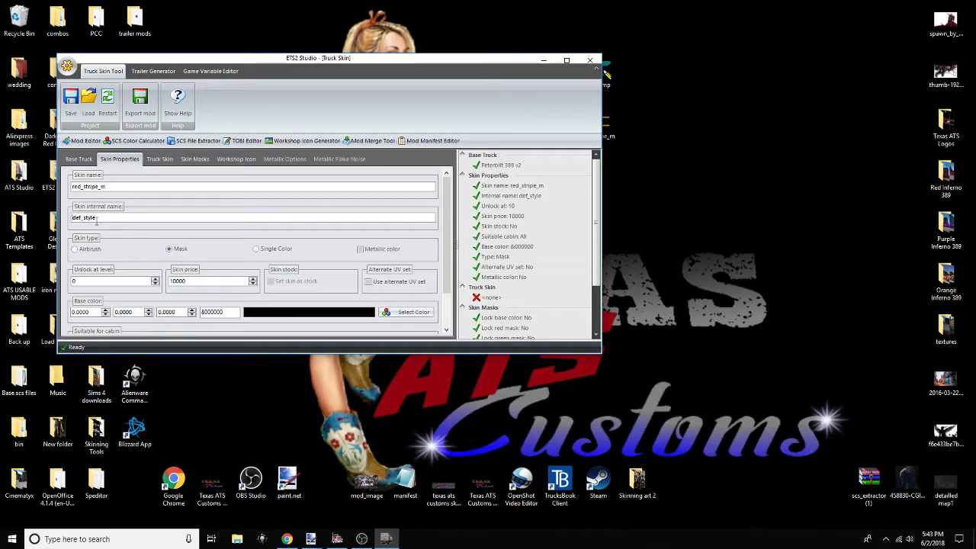
{"action": "left_click_drag", "start_coordinate": [109, 221], "coordinate": [72, 218]}
{"action": "type", "text": "redst"}
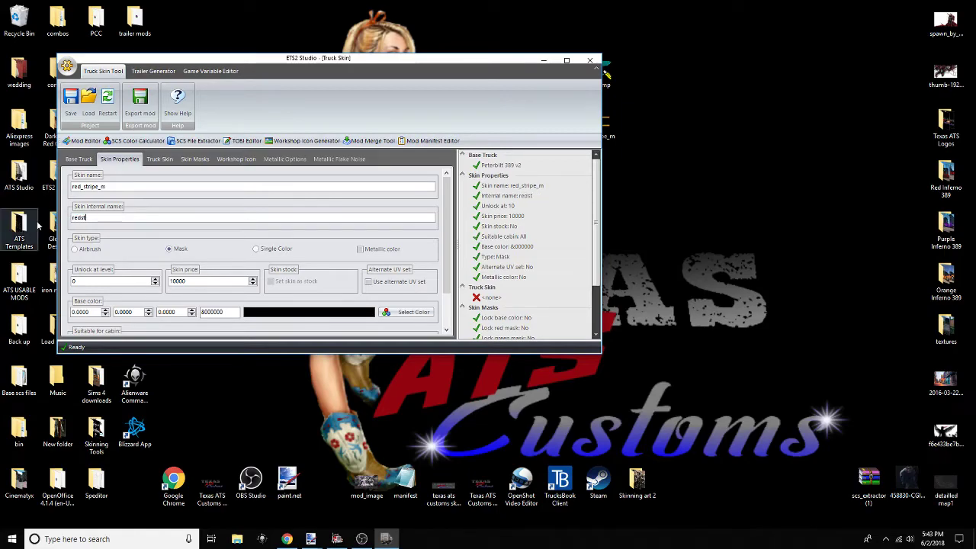
{"action": "type", "text": "ripem"}
Set the skin type to Airbrush with Metallic color enabled and the skin price to 1
{"action": "left_click", "coordinate": [75, 249]}
{"action": "left_click", "coordinate": [360, 248]}
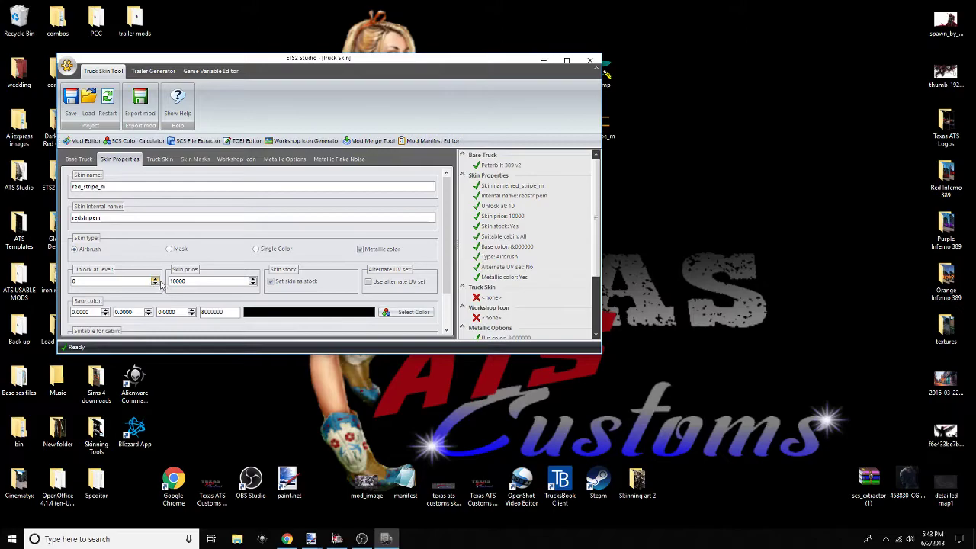
{"action": "double_click", "coordinate": [182, 280]}
{"action": "type", "text": "1"}
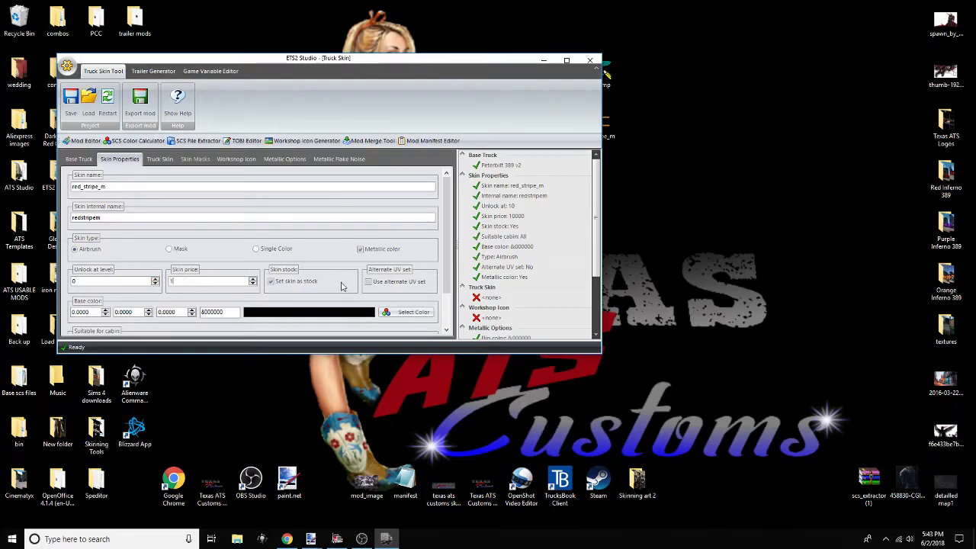
Set all three base color components to 0.6000
{"action": "scroll", "coordinate": [270, 284], "scroll_direction": "down", "scroll_amount": 2}
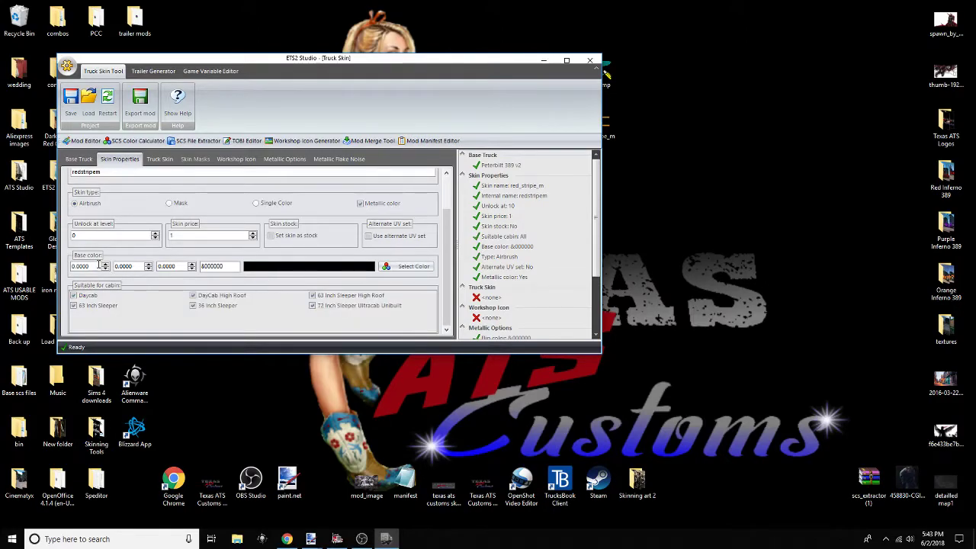
{"action": "left_click_drag", "start_coordinate": [78, 267], "coordinate": [165, 266]}
{"action": "type", "text": "6"}
{"action": "type", "text": "6"}
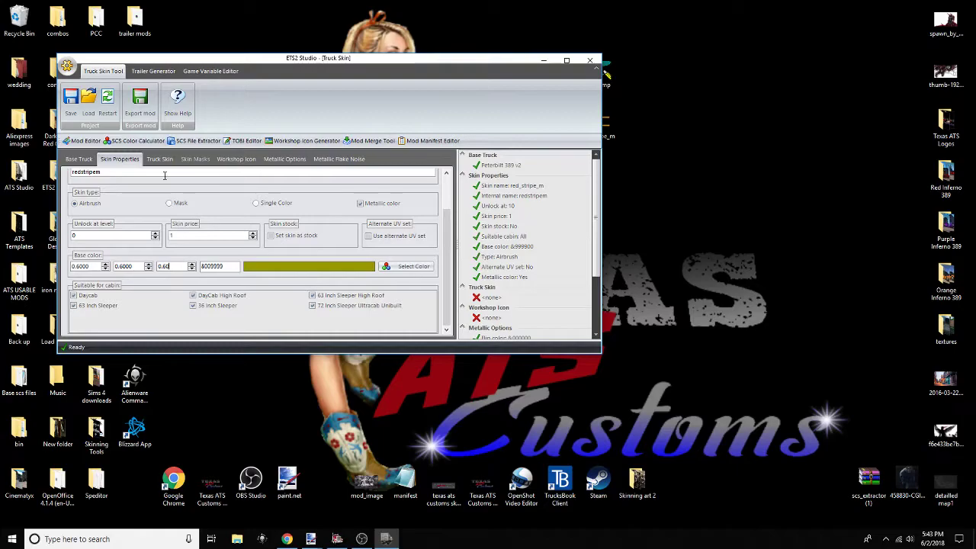
Load red stripe_m from the Desktop as the truck skin image
{"action": "left_click", "coordinate": [159, 158]}
{"action": "left_click", "coordinate": [98, 185]}
{"action": "scroll", "coordinate": [362, 232], "scroll_direction": "down", "scroll_amount": 5}
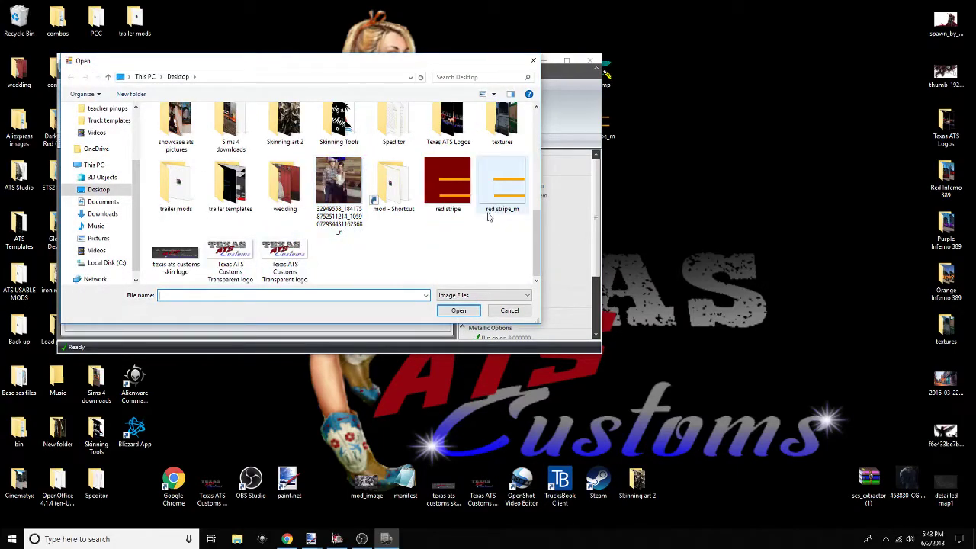
{"action": "double_click", "coordinate": [506, 191]}
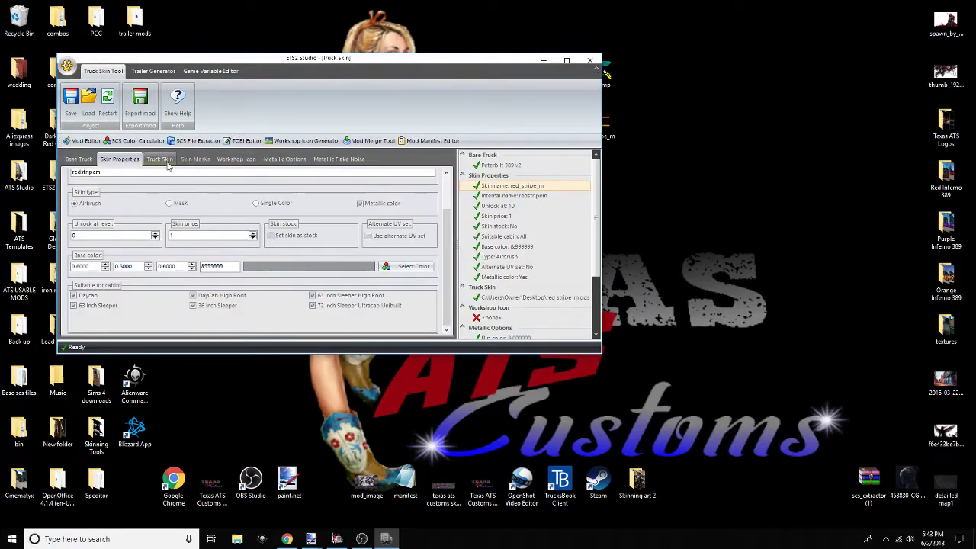
Load the texas ats customs skin logo image from the Desktop as the workshop icon
{"action": "left_click", "coordinate": [161, 159]}
{"action": "left_click", "coordinate": [197, 159]}
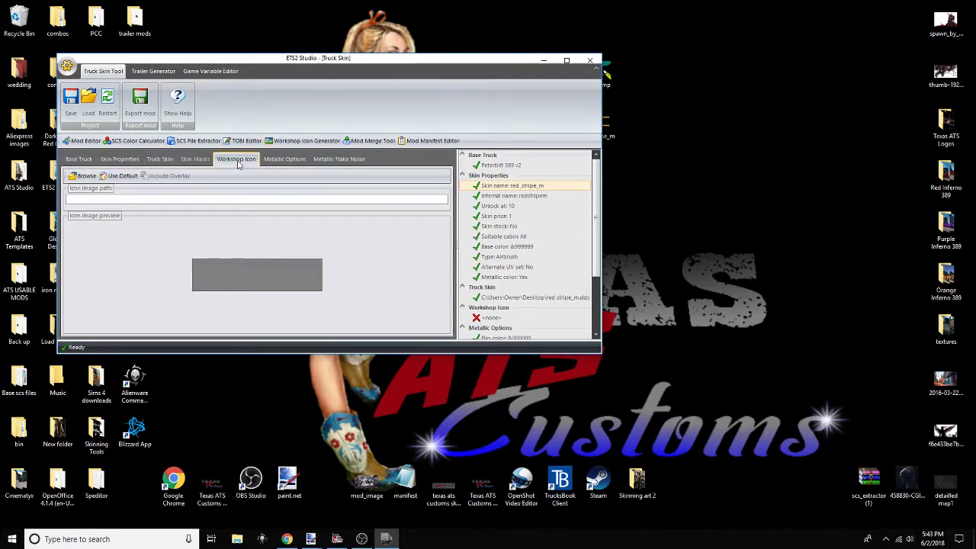
{"action": "left_click", "coordinate": [82, 174]}
{"action": "scroll", "coordinate": [345, 254], "scroll_direction": "down", "scroll_amount": 5}
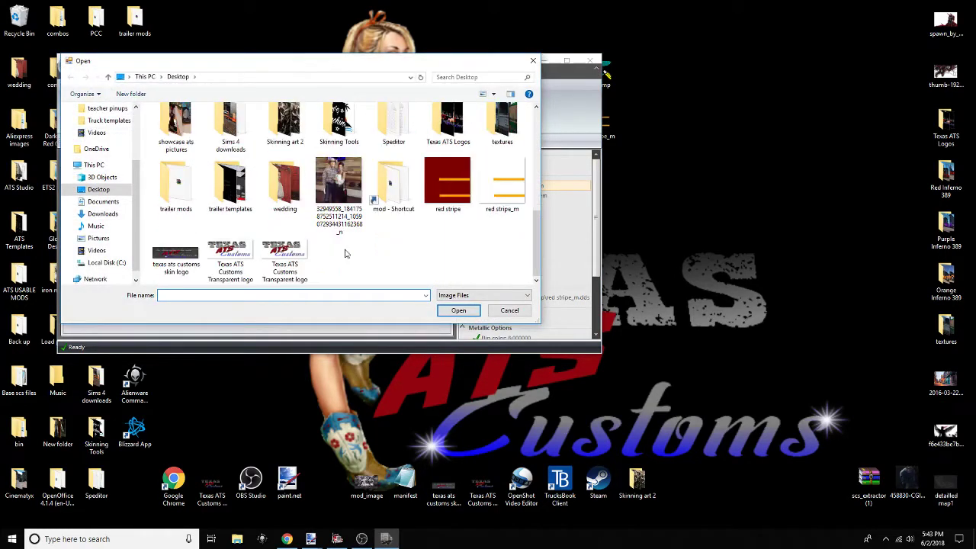
{"action": "double_click", "coordinate": [176, 251]}
Set all three flip color components in the metallic options to 0.1500
{"action": "left_click", "coordinate": [280, 163]}
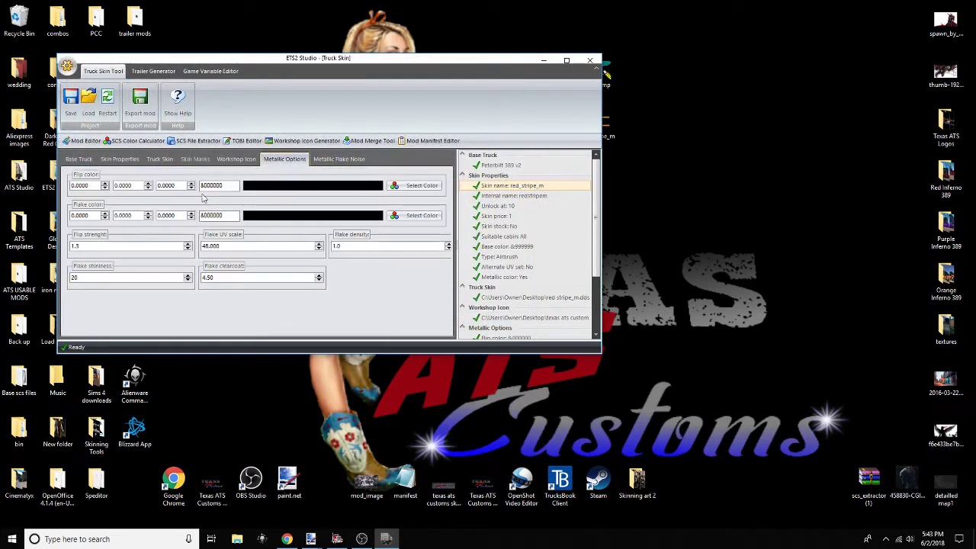
{"action": "left_click_drag", "start_coordinate": [89, 186], "coordinate": [78, 191]}
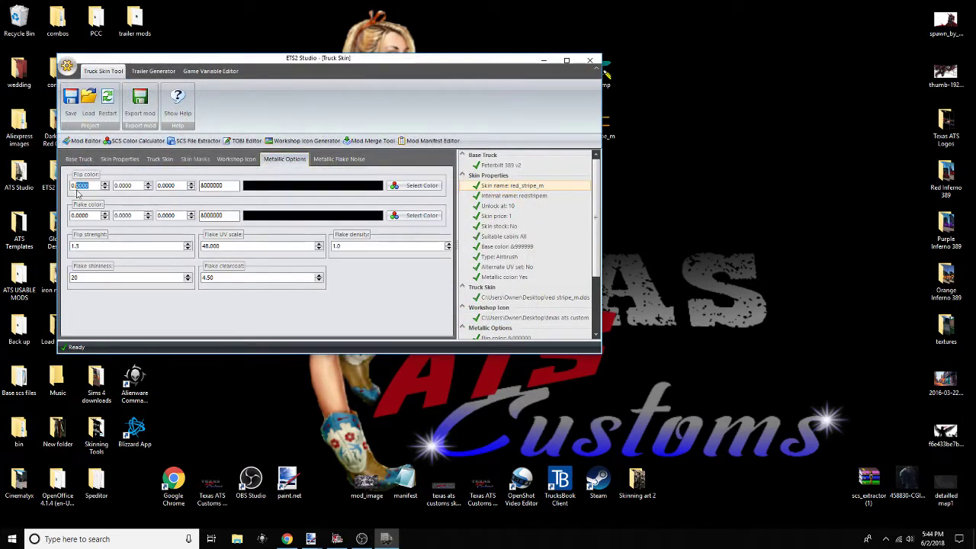
{"action": "type", "text": "15"}
{"action": "left_click_drag", "start_coordinate": [134, 184], "coordinate": [161, 186]}
{"action": "type", "text": "1515"}
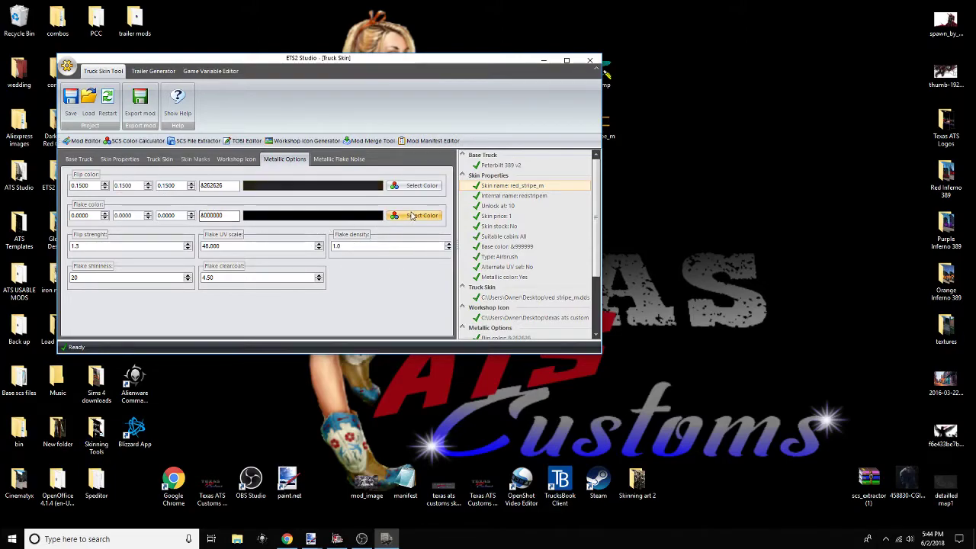
Pick white (#FFFFFF) as the metallic flake color
{"action": "left_click", "coordinate": [415, 215]}
{"action": "left_click_drag", "start_coordinate": [376, 224], "coordinate": [260, 151]}
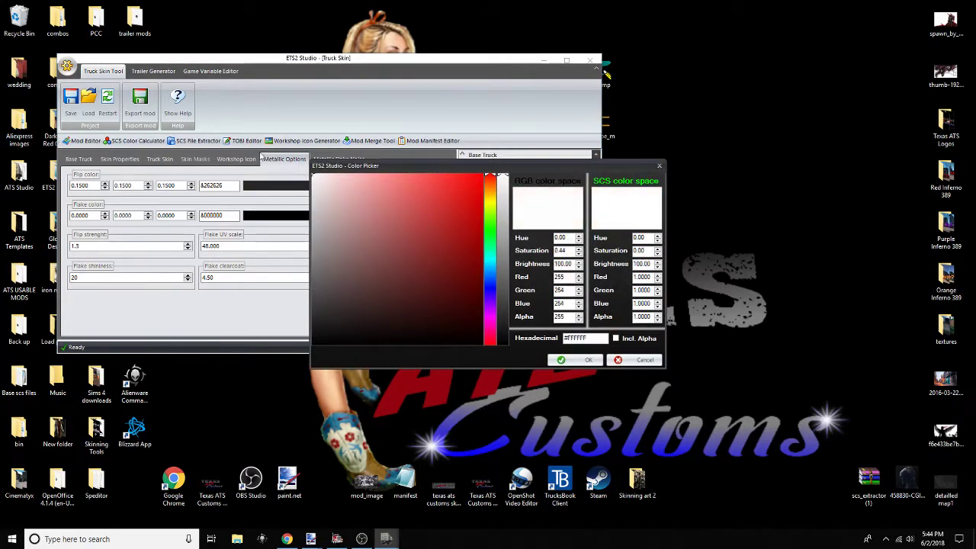
{"action": "left_click", "coordinate": [592, 360]}
Load flake_noise.dds from Base scs files\material\custom as the metallic flake noise texture
{"action": "left_click", "coordinate": [332, 160]}
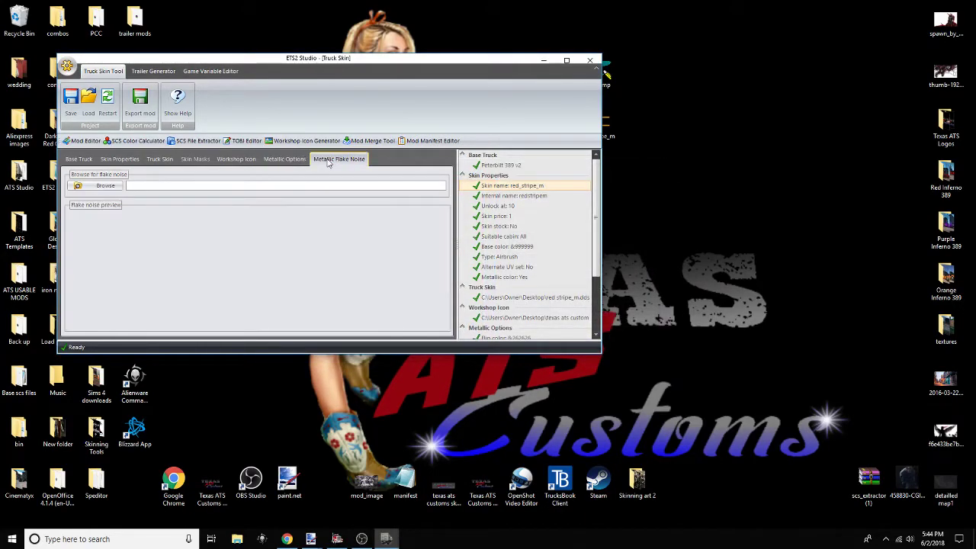
{"action": "left_click", "coordinate": [106, 186]}
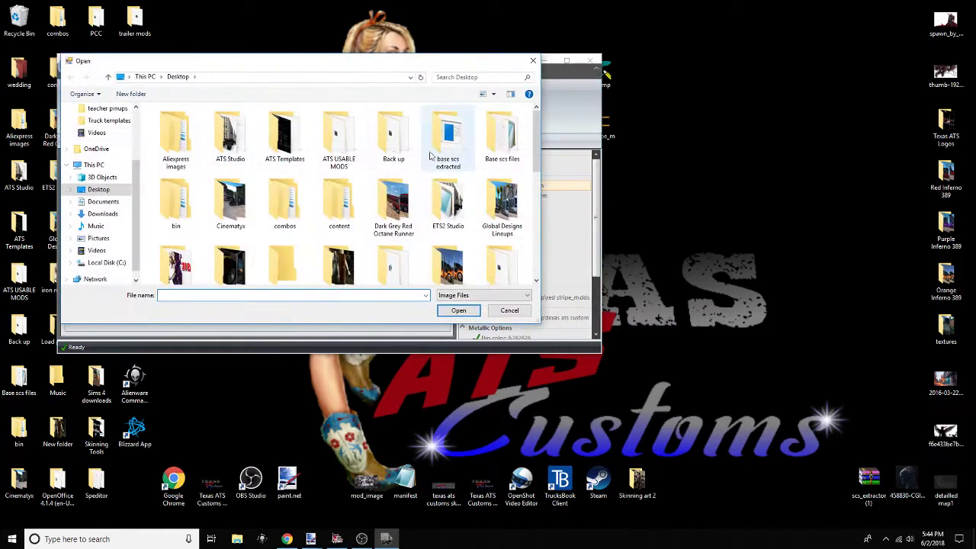
{"action": "double_click", "coordinate": [517, 144]}
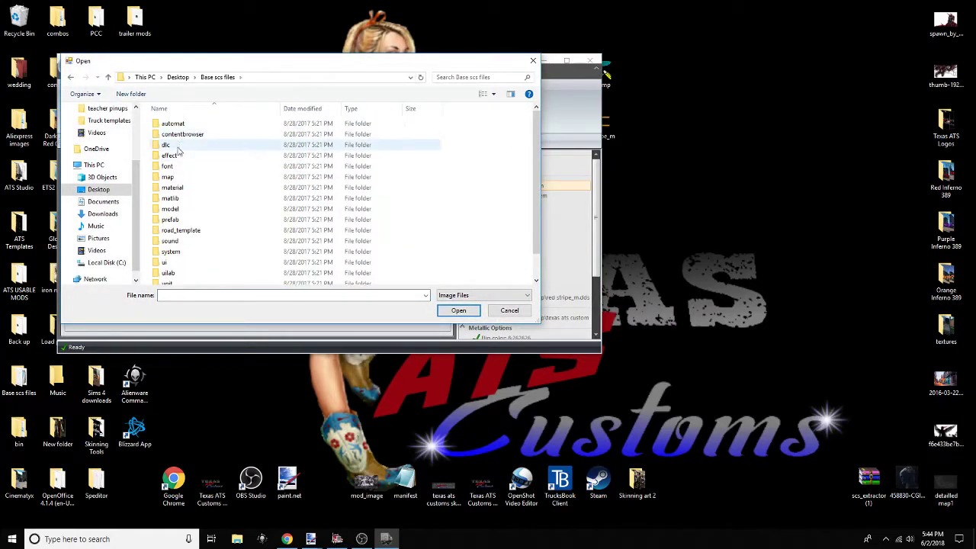
{"action": "double_click", "coordinate": [172, 187]}
{"action": "left_click", "coordinate": [176, 135]}
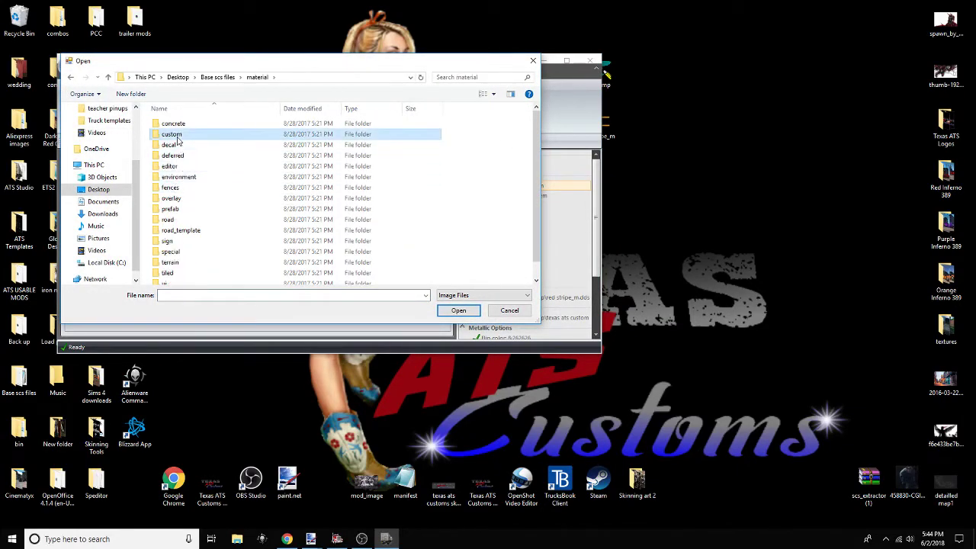
{"action": "double_click", "coordinate": [177, 136]}
{"action": "left_click", "coordinate": [180, 136]}
{"action": "left_click", "coordinate": [458, 310]}
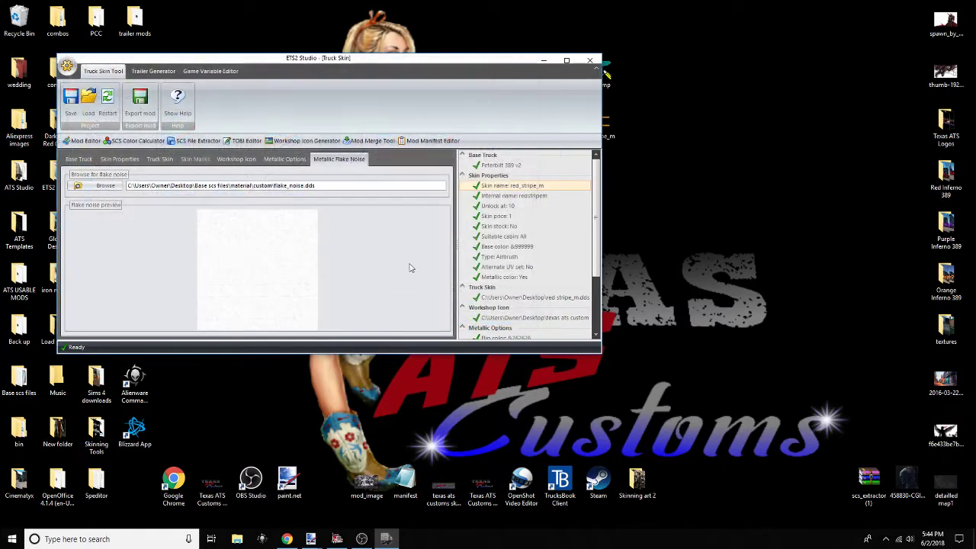
Export the truck skin mod to the Desktop as red_stripe_m and close ETS2 Studio
{"action": "scroll", "coordinate": [531, 265], "scroll_direction": "down", "scroll_amount": 2}
{"action": "left_click", "coordinate": [137, 101]}
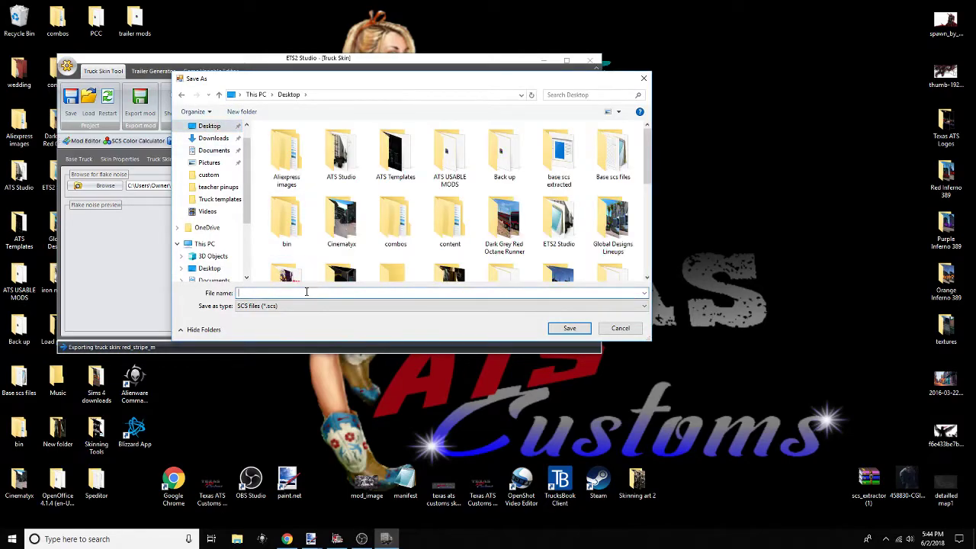
{"action": "type", "text": "red_stripe_m"}
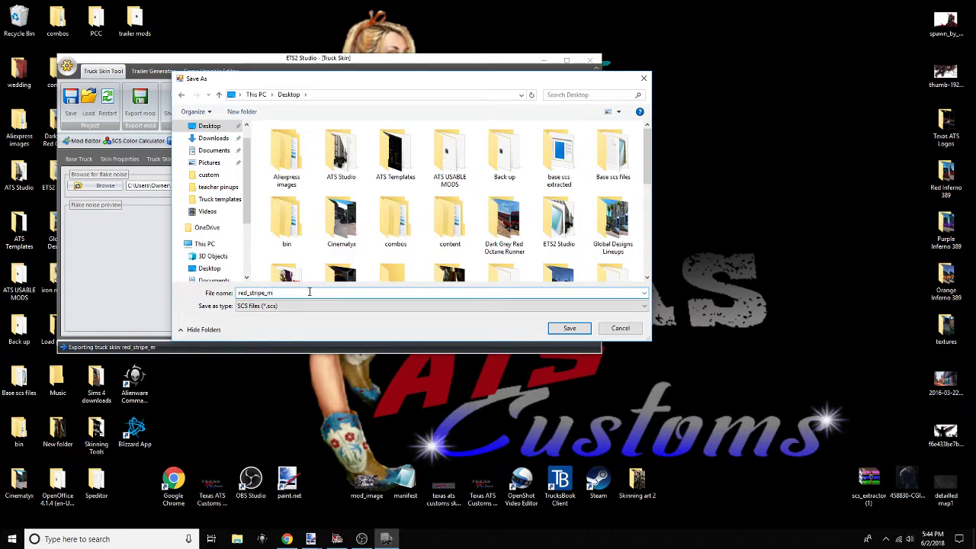
{"action": "left_click", "coordinate": [569, 328]}
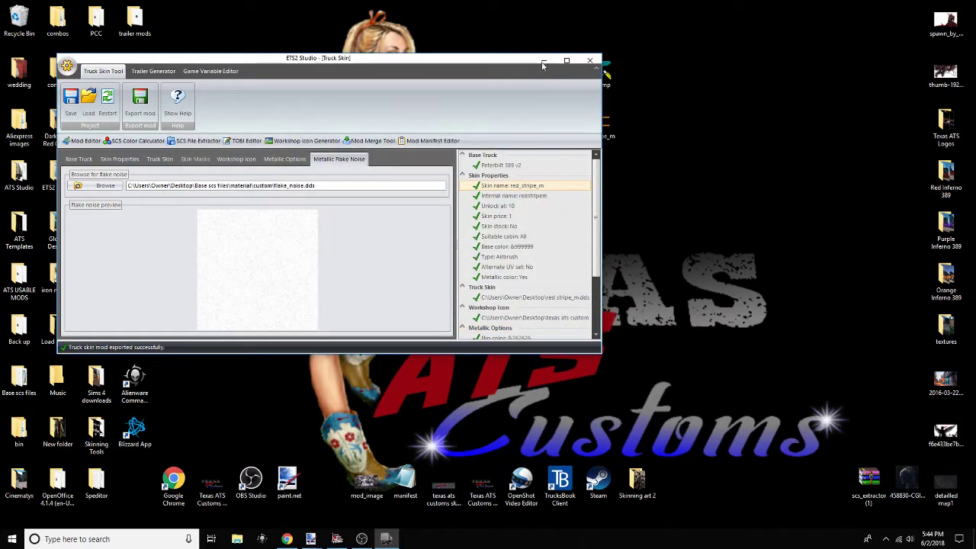
{"action": "left_click", "coordinate": [589, 60]}
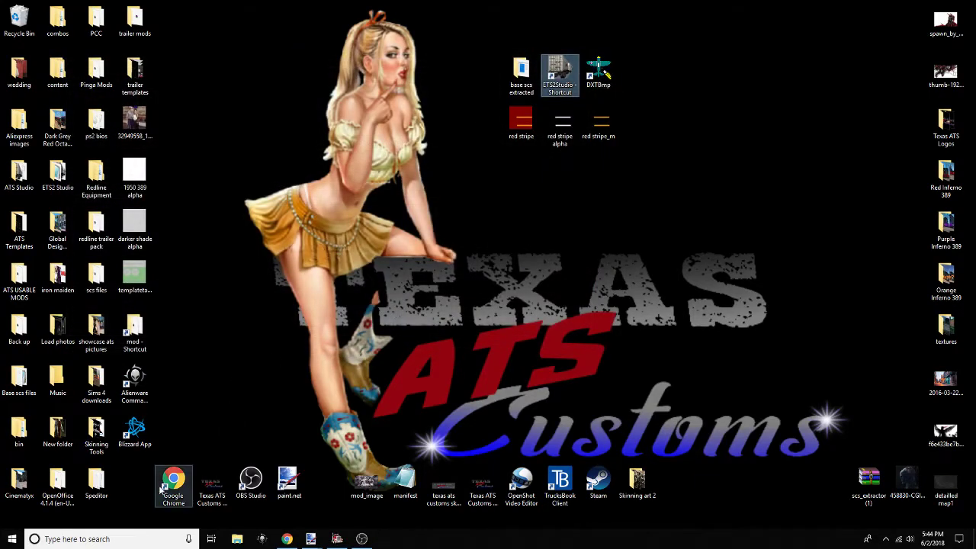
Place the exported red_stripe_m archive beside the skin images on the desktop and open redstripem.sii from its def folder
{"action": "left_click_drag", "start_coordinate": [137, 481], "coordinate": [640, 135]}
{"action": "double_click", "coordinate": [639, 122]}
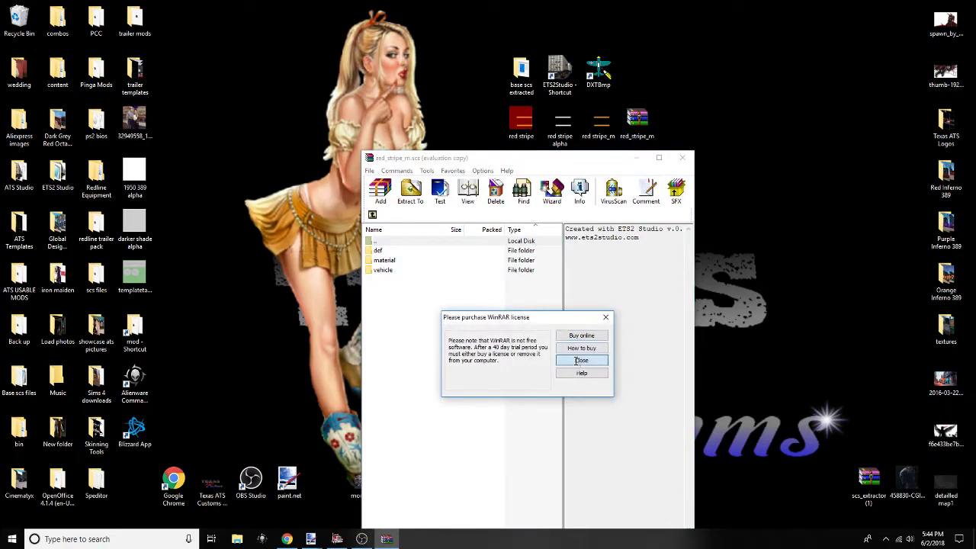
{"action": "left_click", "coordinate": [581, 363]}
{"action": "double_click", "coordinate": [379, 250]}
{"action": "double_click", "coordinate": [379, 251]}
{"action": "double_click", "coordinate": [379, 250]}
{"action": "double_click", "coordinate": [379, 250]}
{"action": "double_click", "coordinate": [379, 251]}
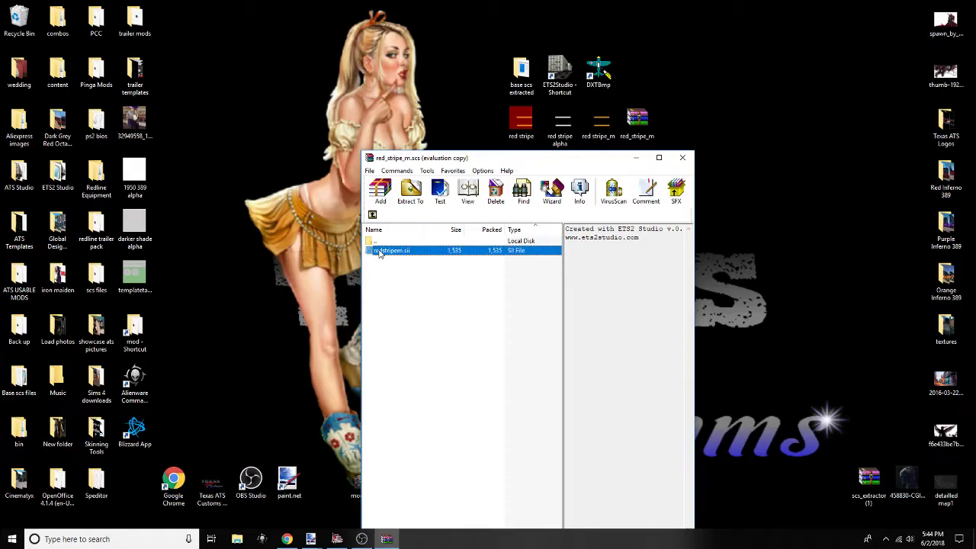
{"action": "double_click", "coordinate": [378, 250]}
Replace the flake noise path in redstripem.sii with /material/custom/flake_noise.tobj
{"action": "left_click_drag", "start_coordinate": [45, 425], "coordinate": [152, 427]}
{"action": "left_click_drag", "start_coordinate": [117, 103], "coordinate": [312, 101]}
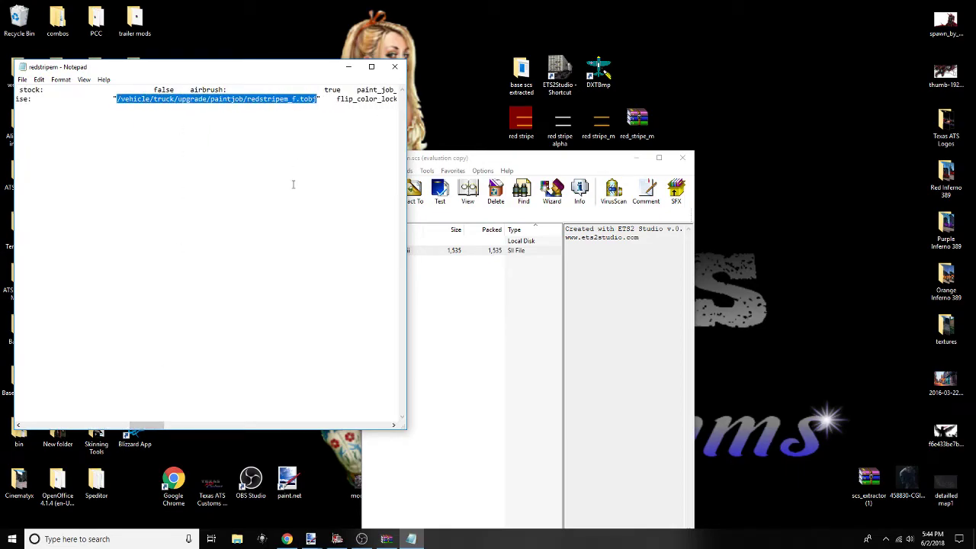
{"action": "type", "text": "/material"}
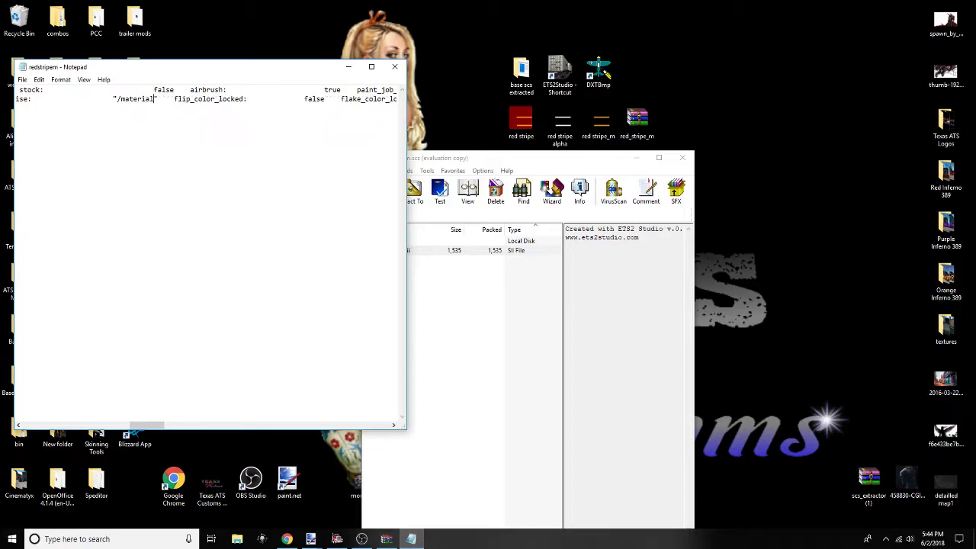
{"action": "type", "text": "/custom"}
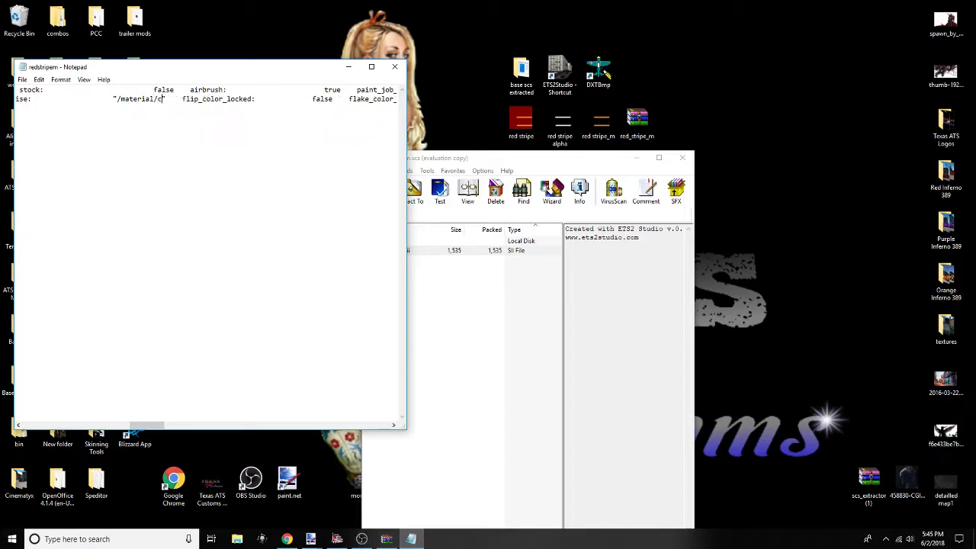
{"action": "type", "text": "/flak"}
{"action": "type", "text": "e"}
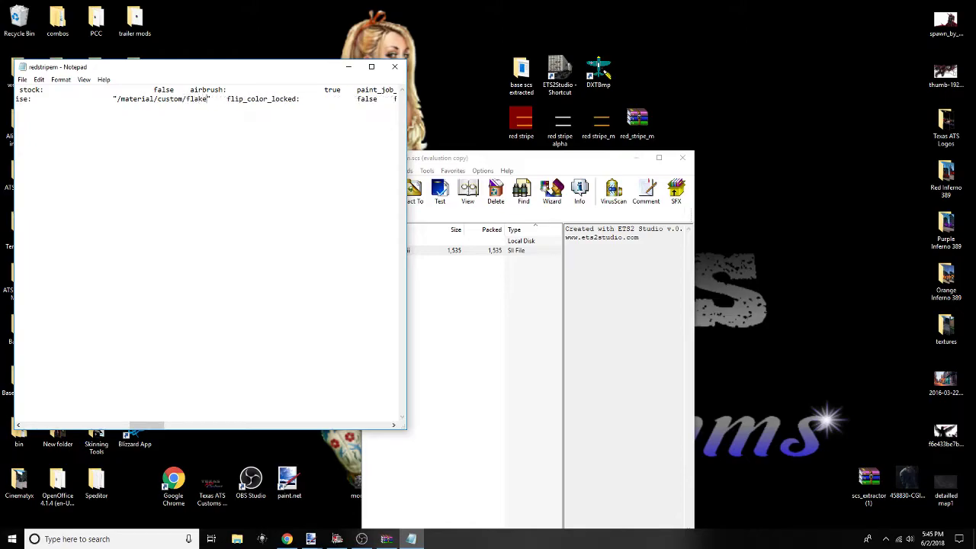
{"action": "type", "text": "_noise.tobj"}
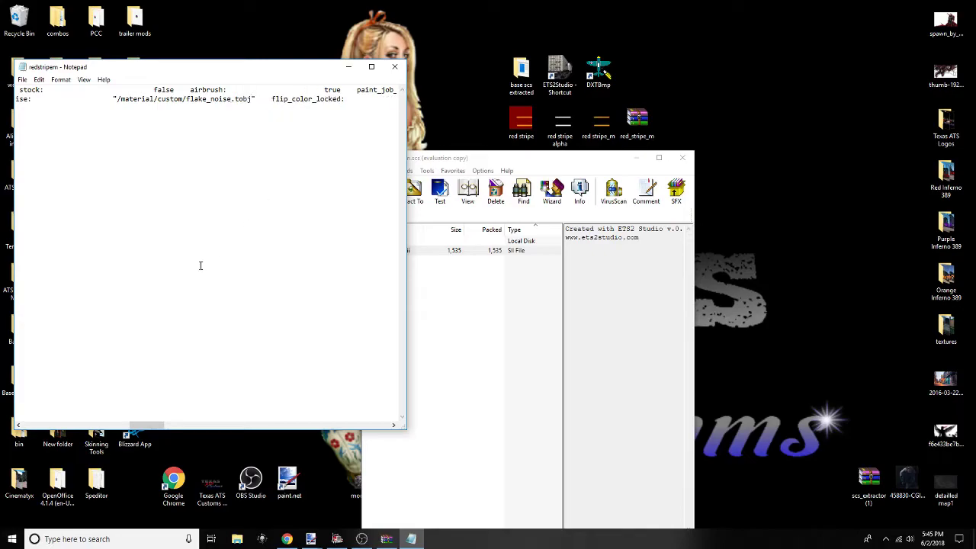
Set flipflake to true and save redstripem.sii, updating it in the archive
{"action": "left_click_drag", "start_coordinate": [146, 428], "coordinate": [369, 393]}
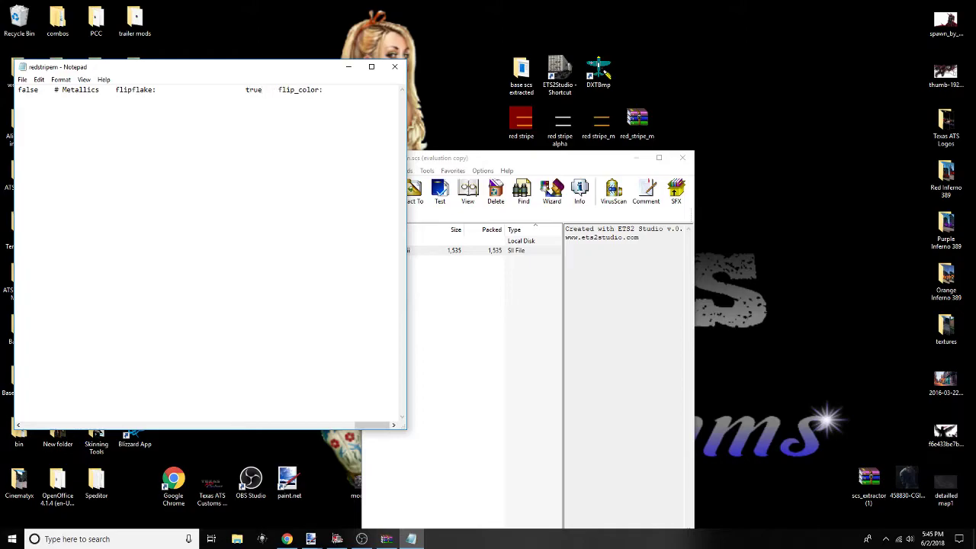
{"action": "left_click", "coordinate": [22, 79]}
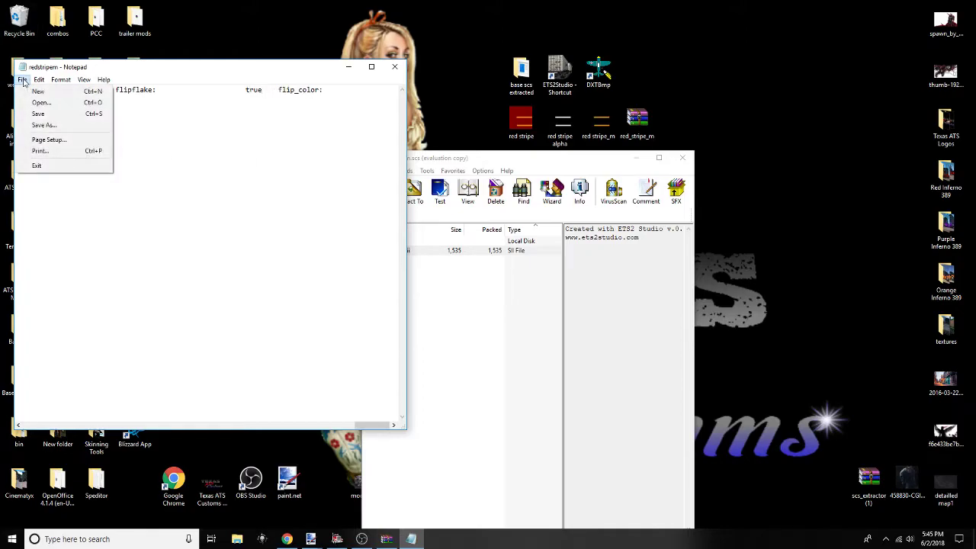
{"action": "left_click", "coordinate": [34, 117]}
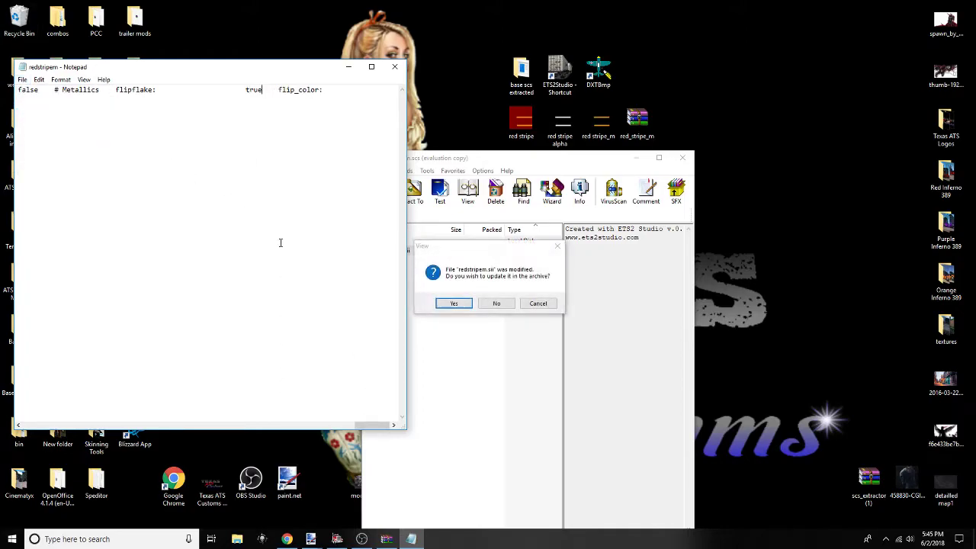
{"action": "left_click", "coordinate": [453, 304]}
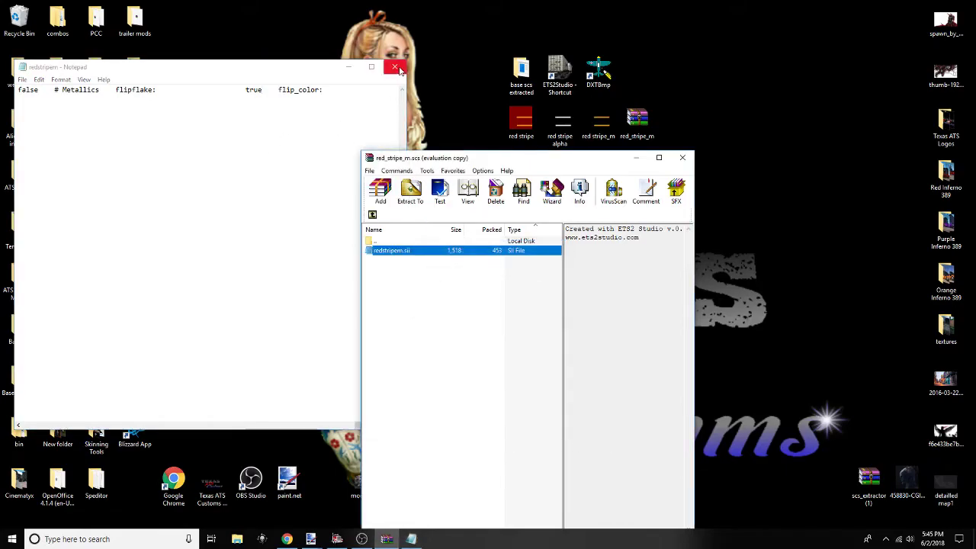
Close the text file and the archive, and move the red_stripe_m mod into the game's mod folder
{"action": "left_click", "coordinate": [395, 68]}
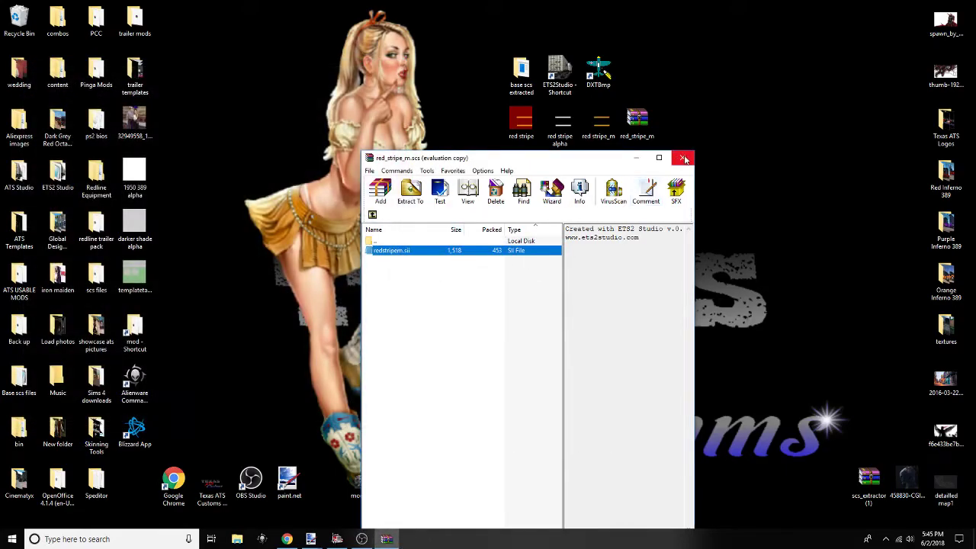
{"action": "left_click", "coordinate": [685, 160]}
{"action": "left_click_drag", "start_coordinate": [637, 122], "coordinate": [135, 330]}
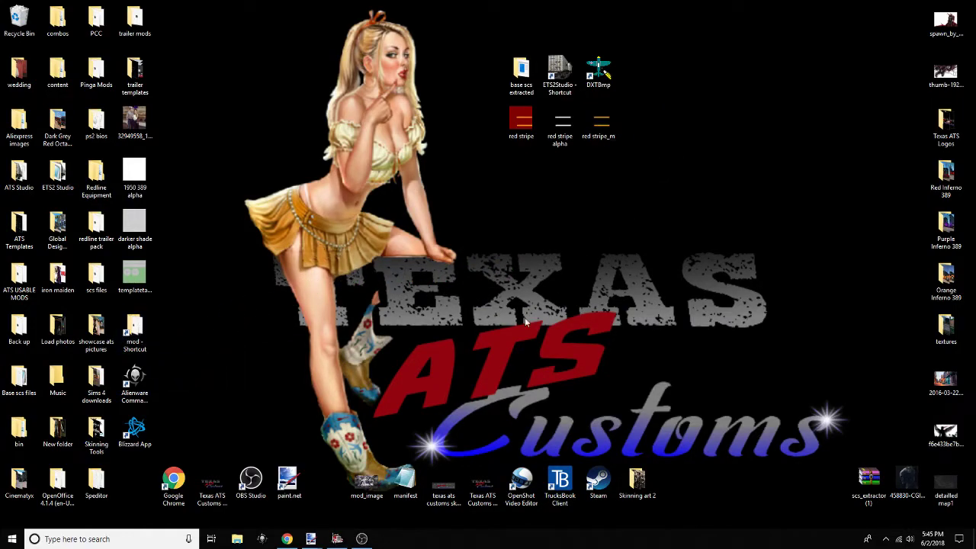
Switch to American Truck Simulator and activate the black_m, red_change_m and red_stripe_m mods in the Mod Manager
{"action": "left_click", "coordinate": [337, 539]}
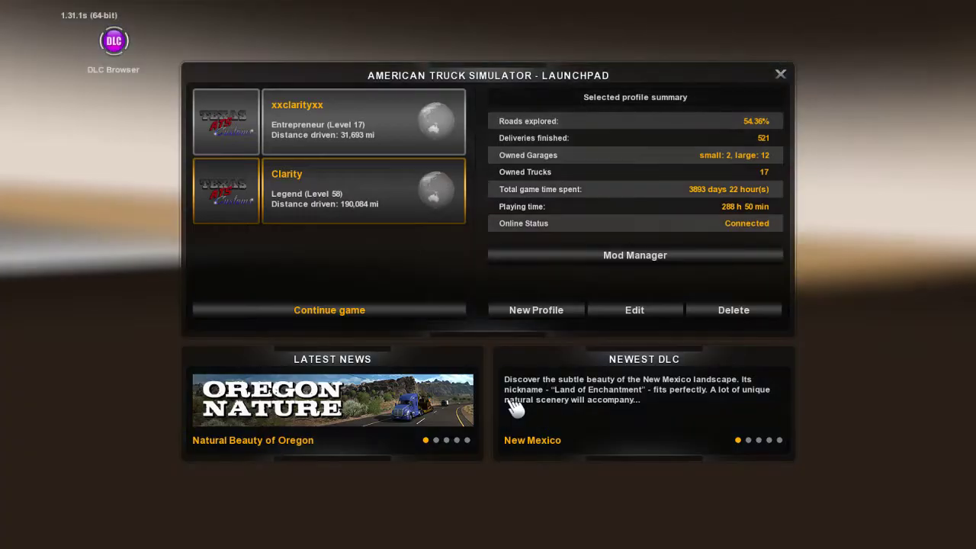
{"action": "left_click", "coordinate": [575, 255]}
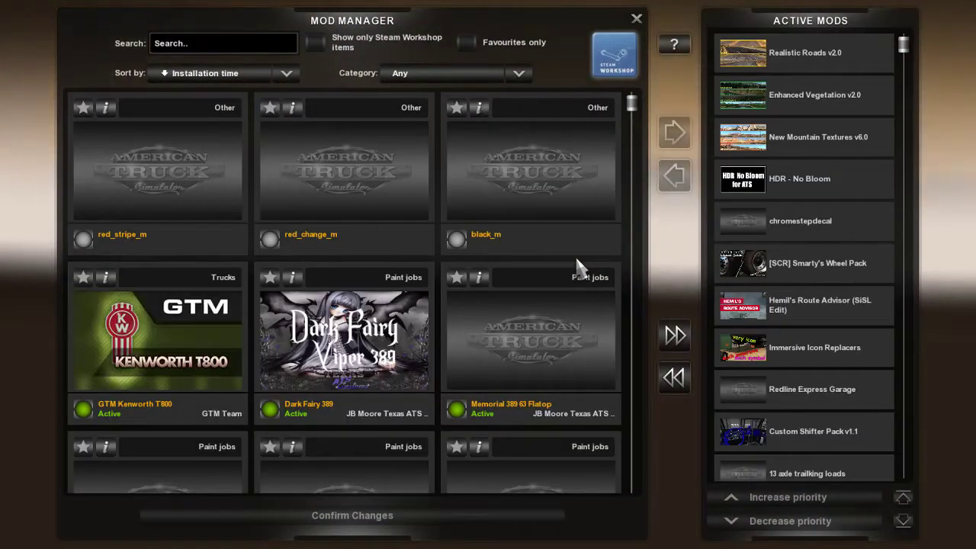
{"action": "double_click", "coordinate": [496, 177]}
{"action": "double_click", "coordinate": [332, 164]}
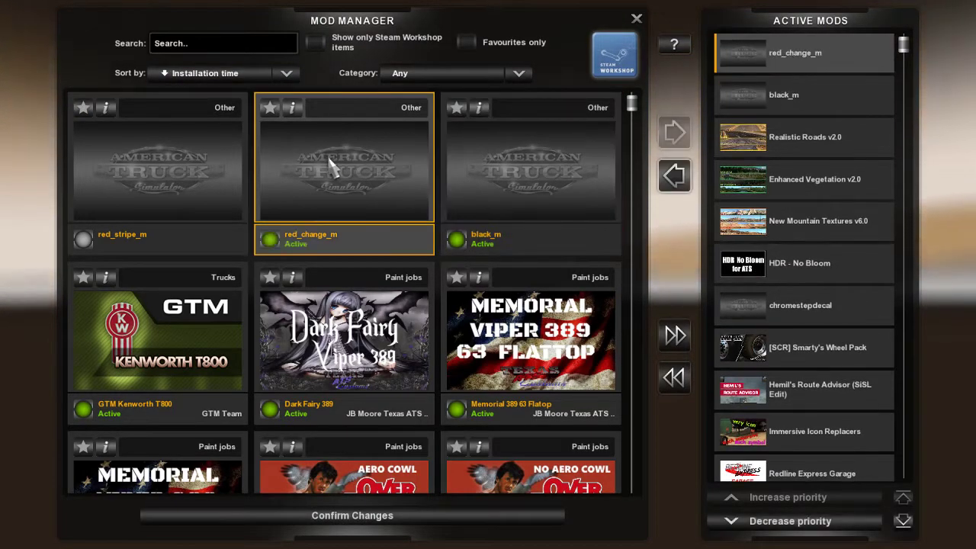
{"action": "double_click", "coordinate": [99, 168]}
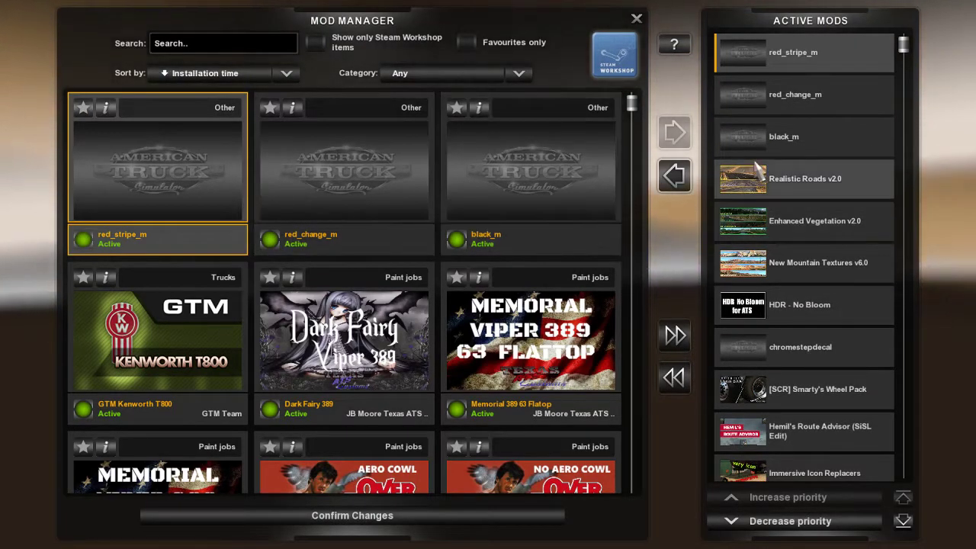
Move black_m, red_change_m and red_stripe_m to the lowest priority in the active mods and confirm the changes
{"action": "left_click", "coordinate": [793, 137]}
{"action": "left_click", "coordinate": [903, 520]}
{"action": "left_click_drag", "start_coordinate": [899, 462], "coordinate": [909, 41]}
{"action": "left_click", "coordinate": [861, 89]}
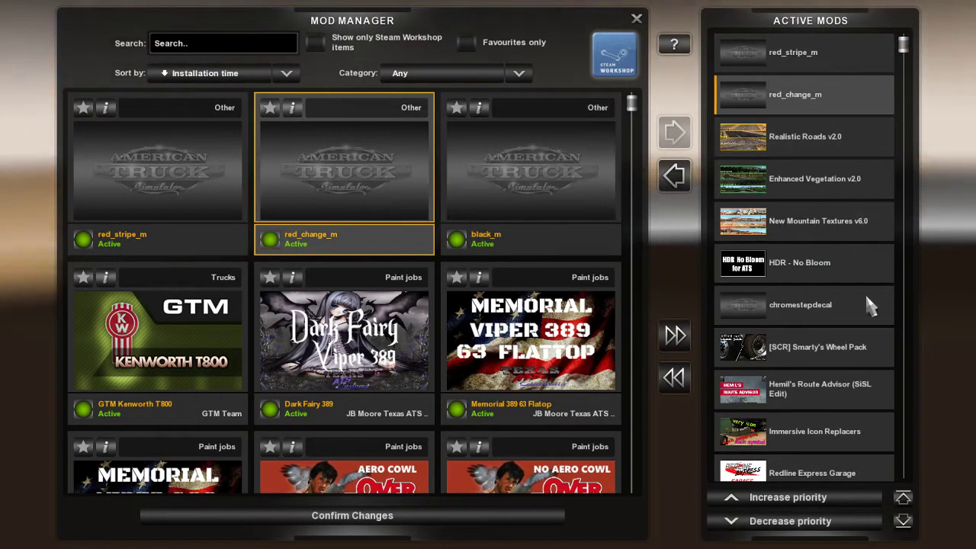
{"action": "left_click", "coordinate": [903, 520]}
{"action": "left_click_drag", "start_coordinate": [902, 463], "coordinate": [907, 45]}
{"action": "left_click", "coordinate": [847, 54]}
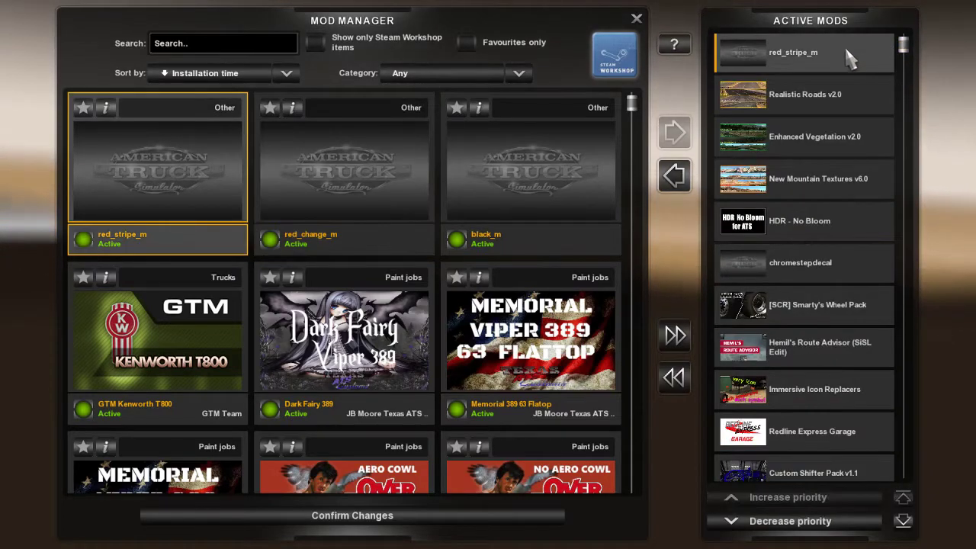
{"action": "left_click", "coordinate": [903, 520]}
{"action": "left_click", "coordinate": [505, 515]}
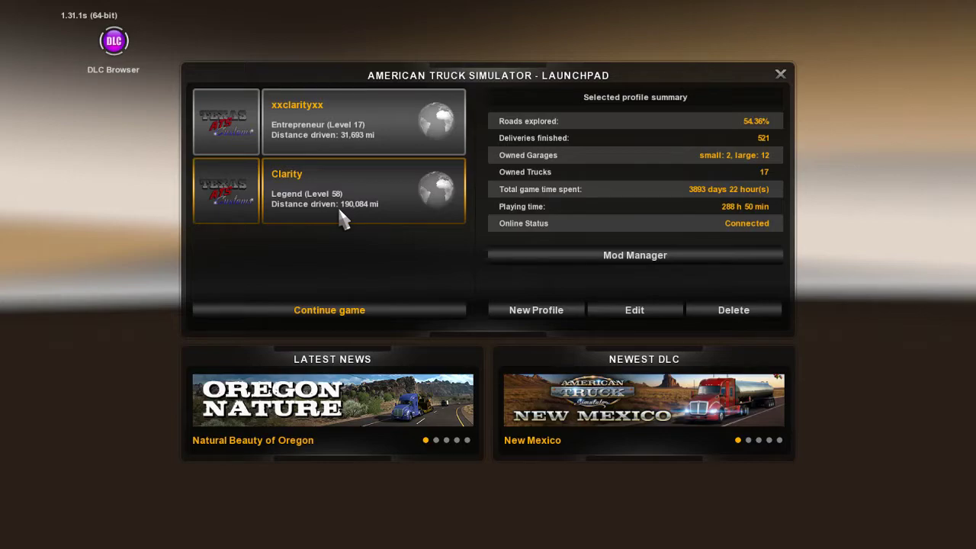
Load the Level 58 profile, visit the Flagstaff Peterbilt dealer and start customizing the Custom 379 72 Inch Ultracab Sleeper
{"action": "double_click", "coordinate": [340, 214]}
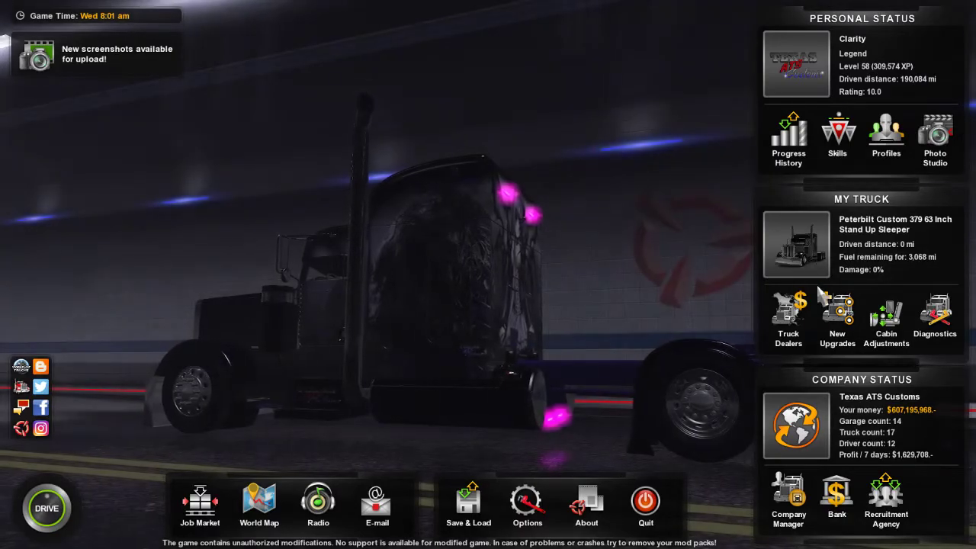
{"action": "left_click", "coordinate": [790, 327]}
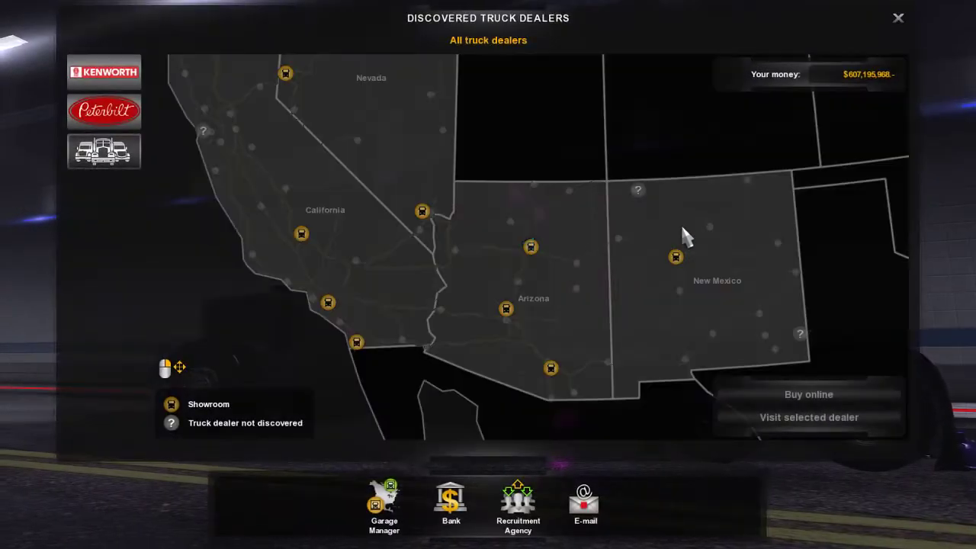
{"action": "left_click", "coordinate": [531, 248]}
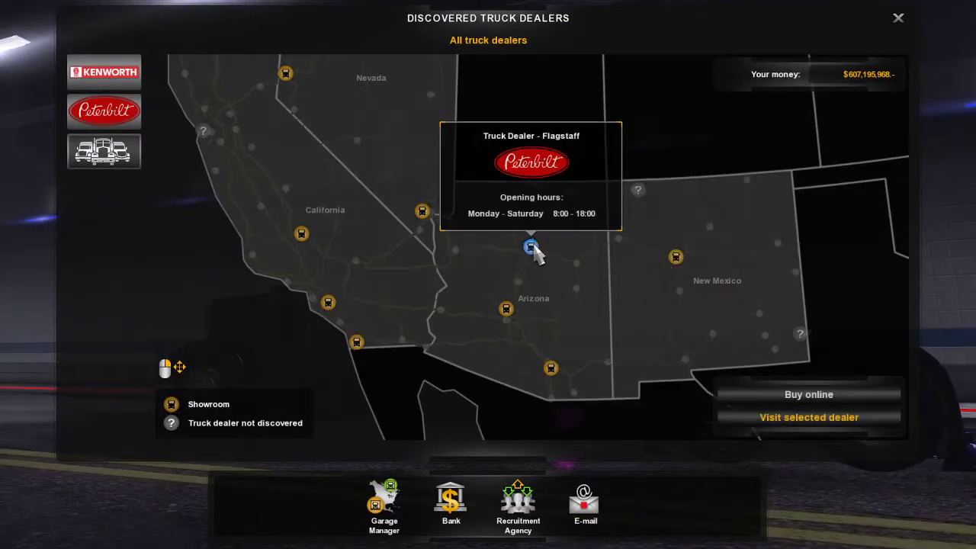
{"action": "left_click", "coordinate": [784, 419]}
{"action": "left_click", "coordinate": [442, 361]}
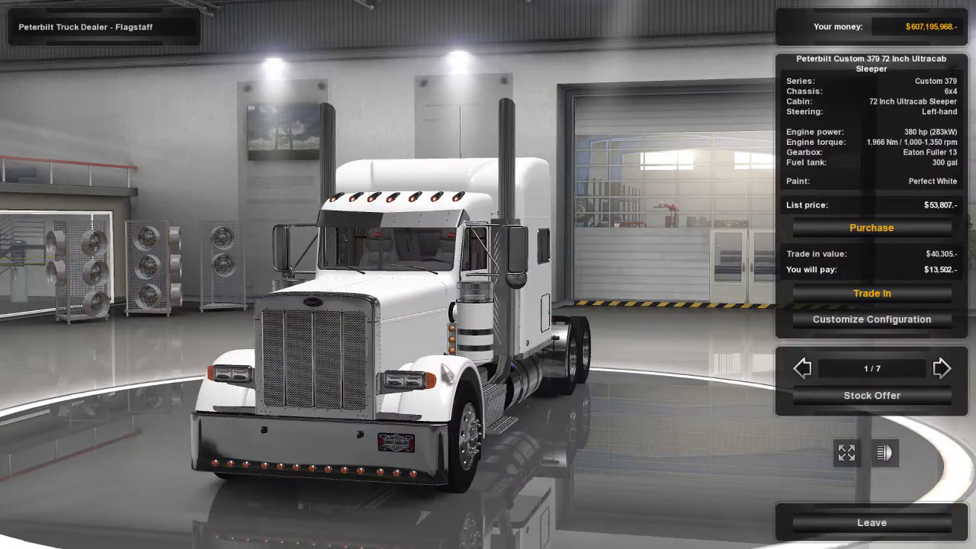
{"action": "left_click", "coordinate": [864, 322]}
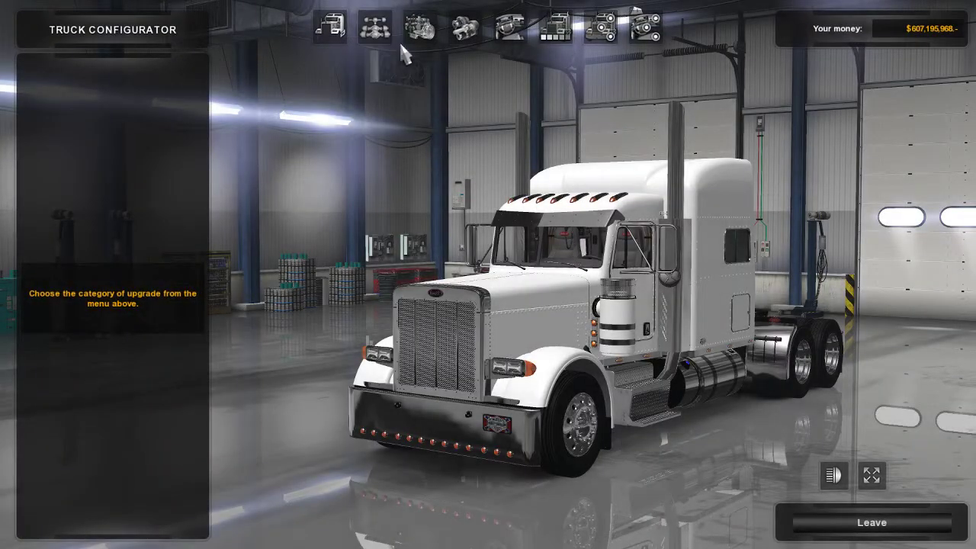
Search the truck's paint jobs for "black" and apply black_m
{"action": "left_click", "coordinate": [557, 29]}
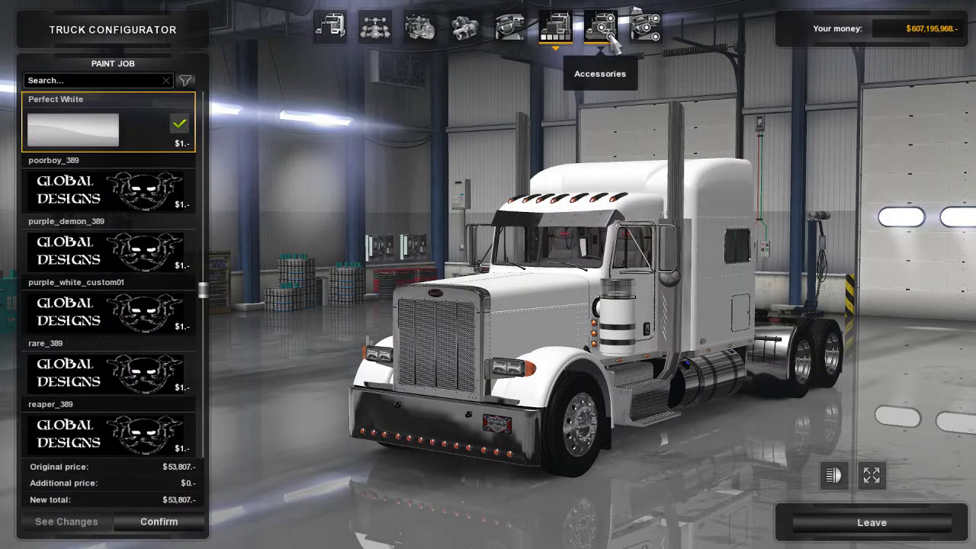
{"action": "left_click", "coordinate": [610, 42]}
{"action": "left_click", "coordinate": [556, 31]}
{"action": "left_click", "coordinate": [146, 83]}
{"action": "type", "text": "bla"}
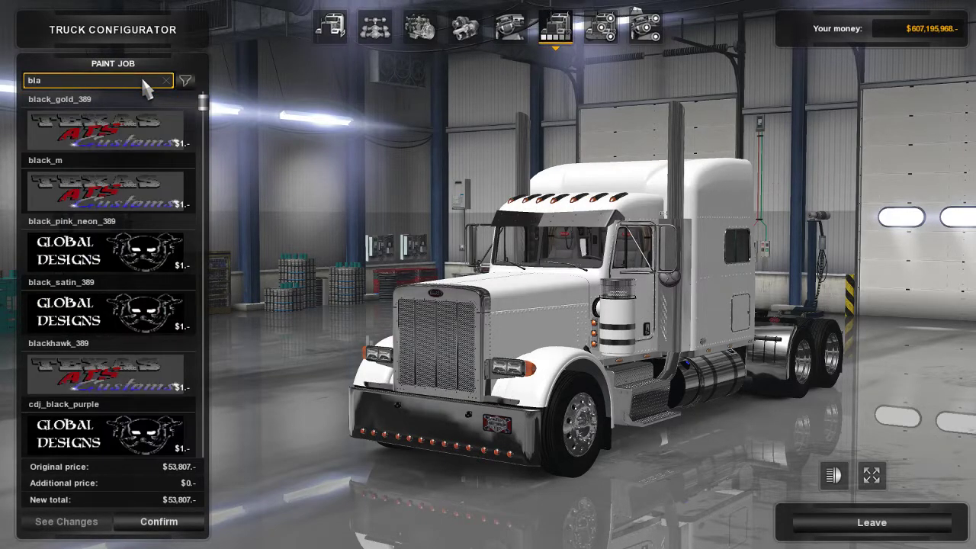
{"action": "type", "text": "ck"}
{"action": "left_click", "coordinate": [106, 197]}
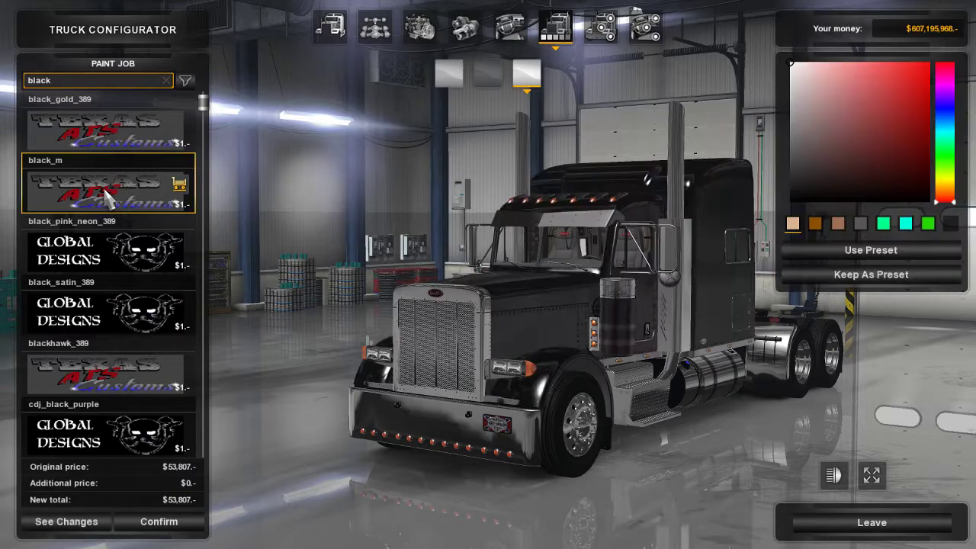
Fit the Care Circ Paint rear fenders to the truck, clearing the "black" filter from the accessories
{"action": "left_click", "coordinate": [643, 46]}
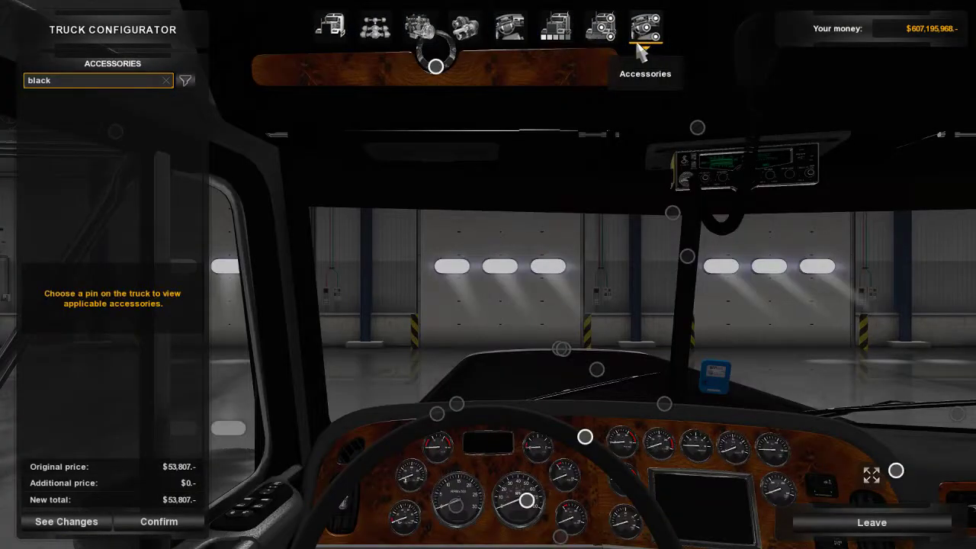
{"action": "left_click", "coordinate": [599, 27]}
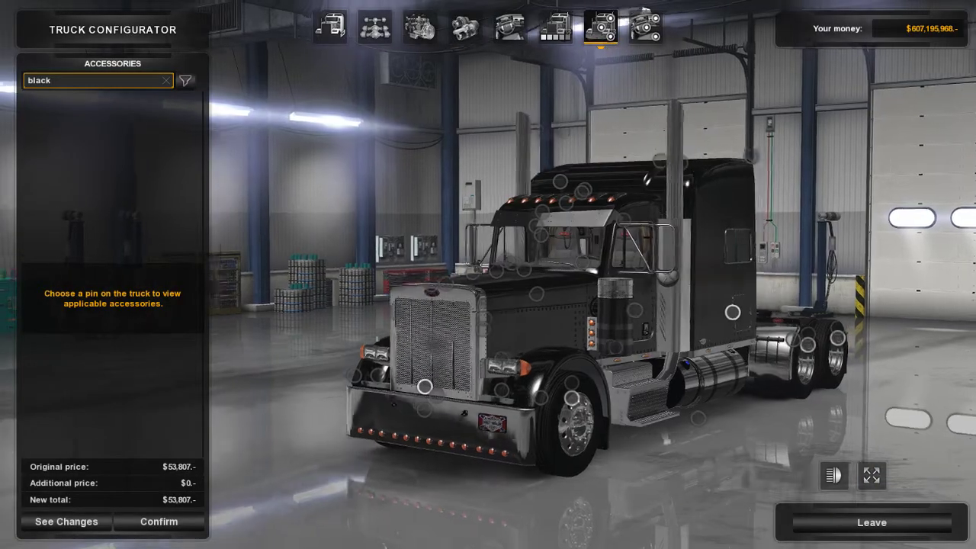
{"action": "right_click_drag", "start_coordinate": [808, 352], "coordinate": [763, 352]}
{"action": "left_click", "coordinate": [809, 345]}
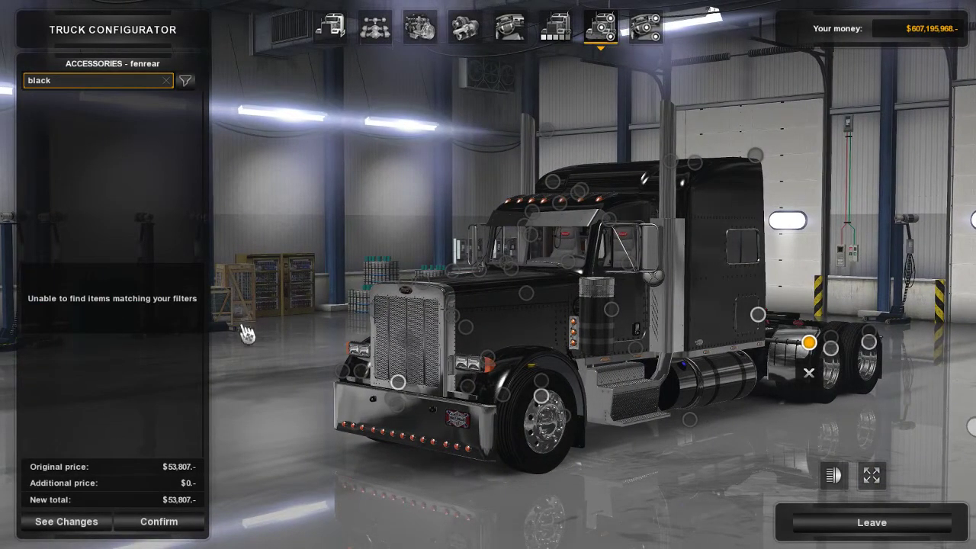
{"action": "left_click", "coordinate": [166, 80]}
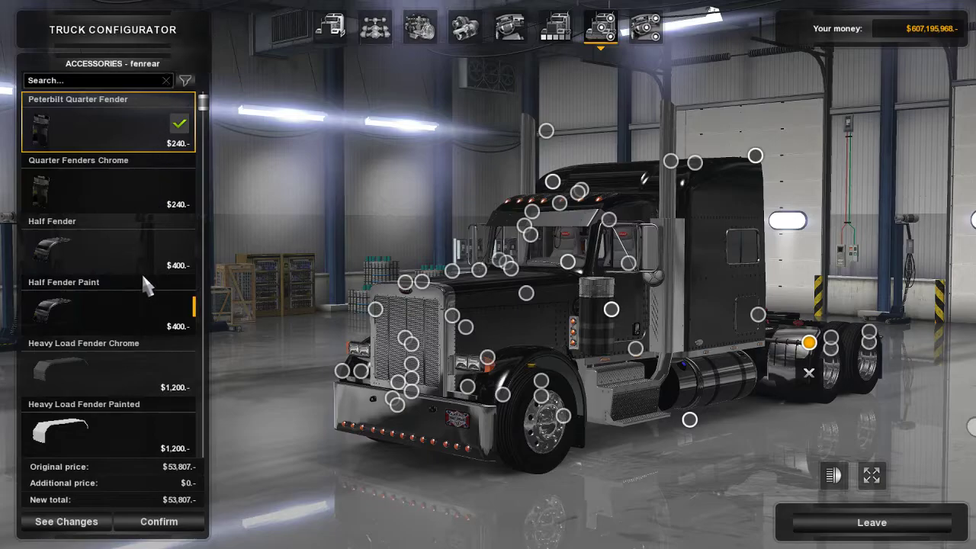
{"action": "scroll", "coordinate": [130, 312], "scroll_direction": "down", "scroll_amount": 10}
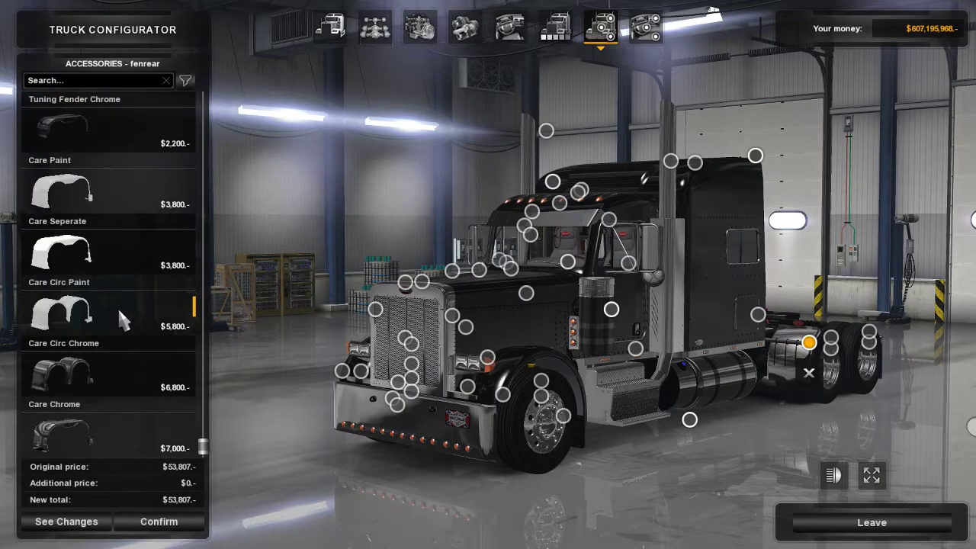
{"action": "left_click", "coordinate": [118, 306]}
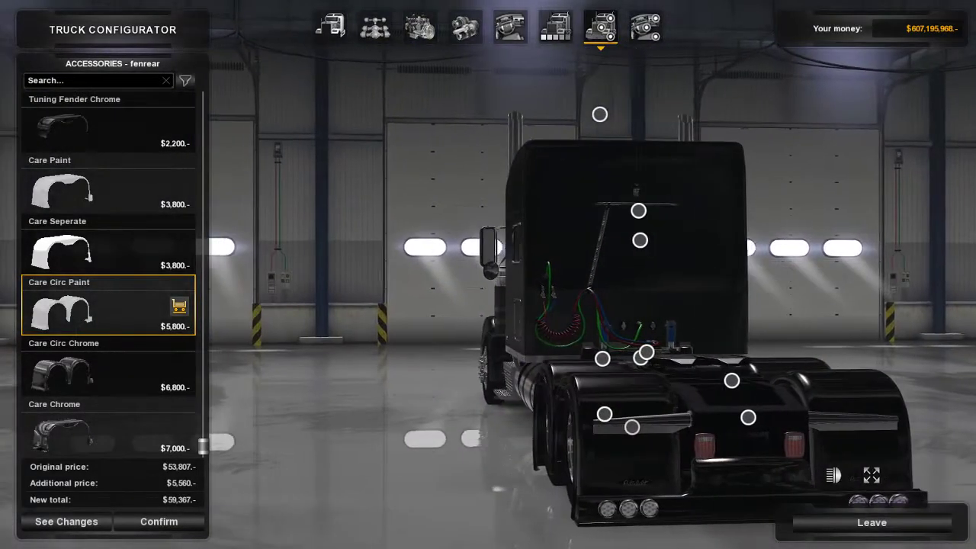
Examine the metallic flake finish of black_m on the rear fenders and the back of the sleeper
{"action": "scroll", "coordinate": [607, 402], "scroll_direction": "up", "scroll_amount": 5}
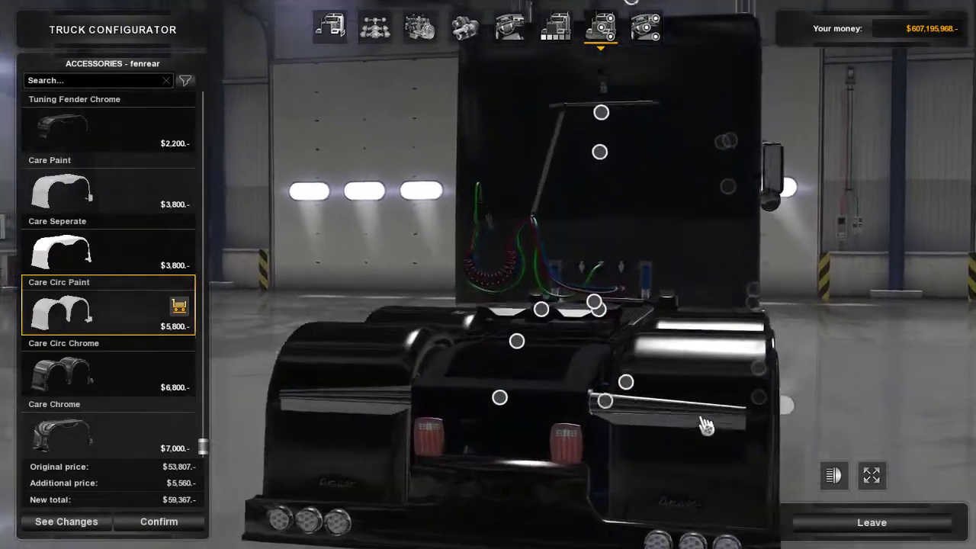
{"action": "right_click_drag", "start_coordinate": [752, 302], "coordinate": [751, 369]}
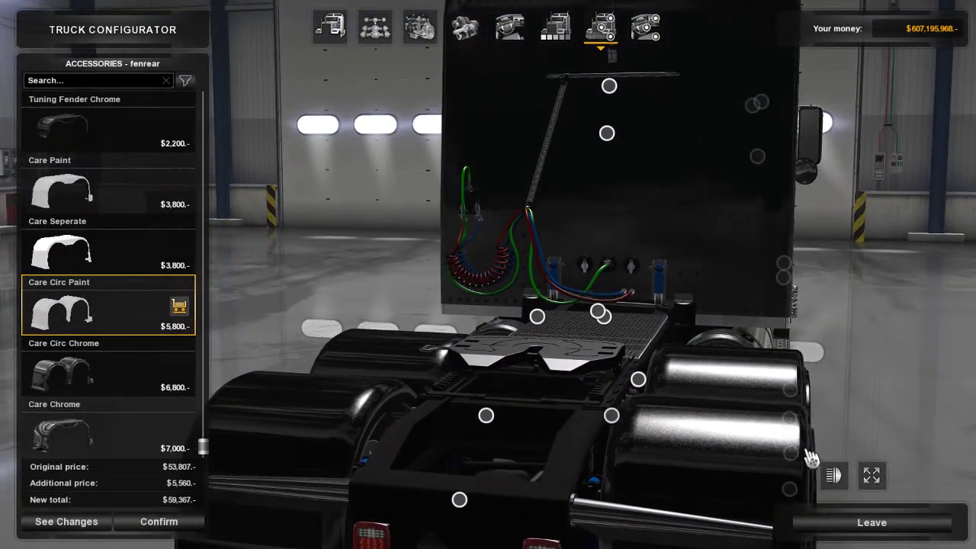
{"action": "right_click_drag", "start_coordinate": [807, 457], "coordinate": [747, 441]}
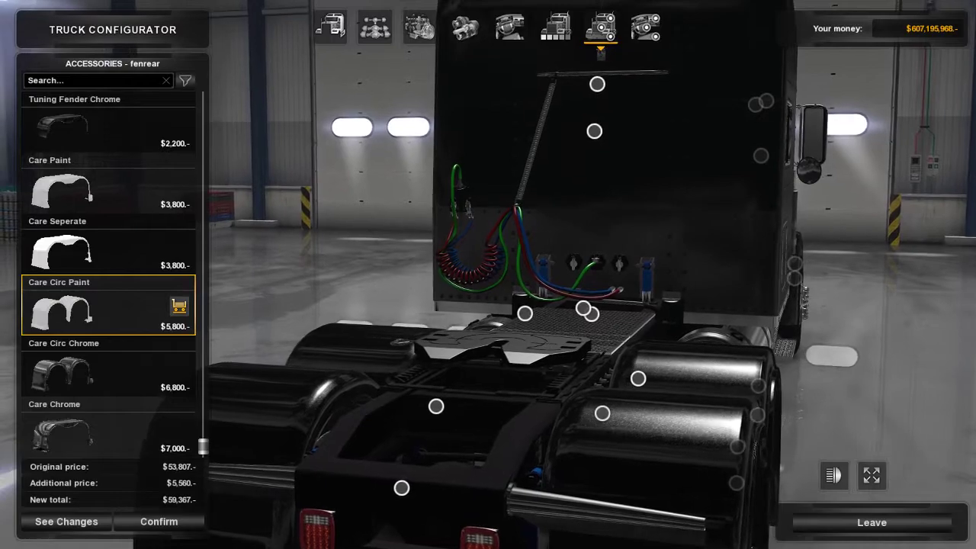
{"action": "right_click_drag", "start_coordinate": [703, 325], "coordinate": [729, 379]}
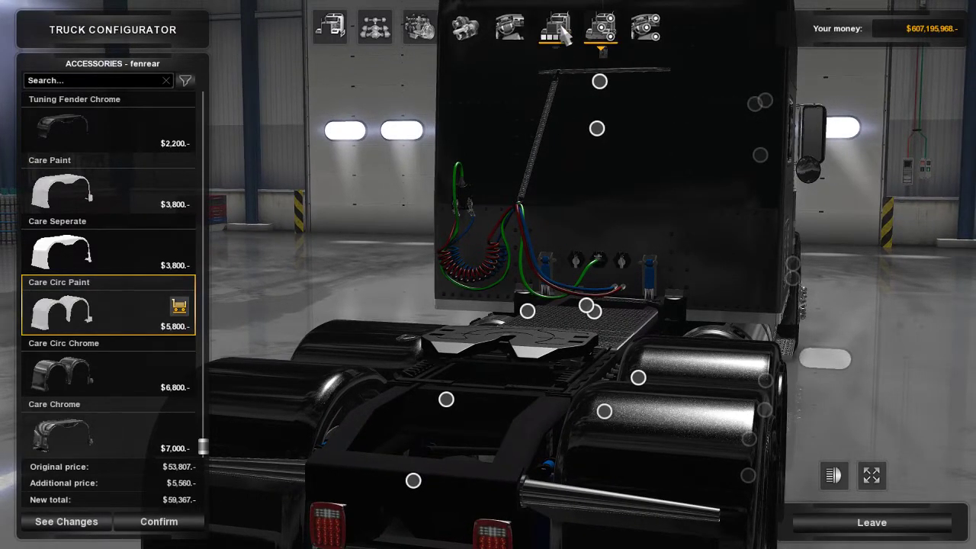
{"action": "left_click", "coordinate": [563, 32]}
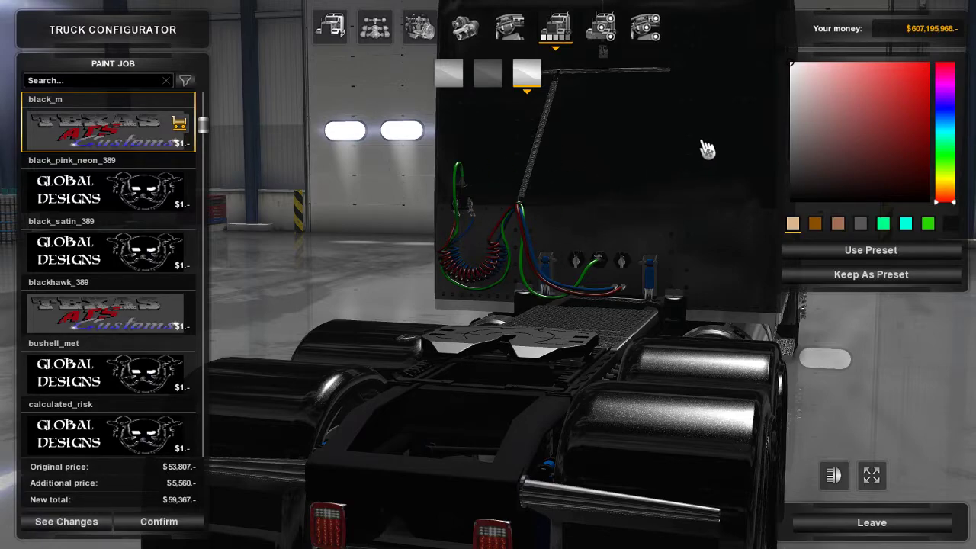
{"action": "right_click_drag", "start_coordinate": [472, 259], "coordinate": [427, 256]}
{"action": "right_click_drag", "start_coordinate": [602, 183], "coordinate": [644, 200]}
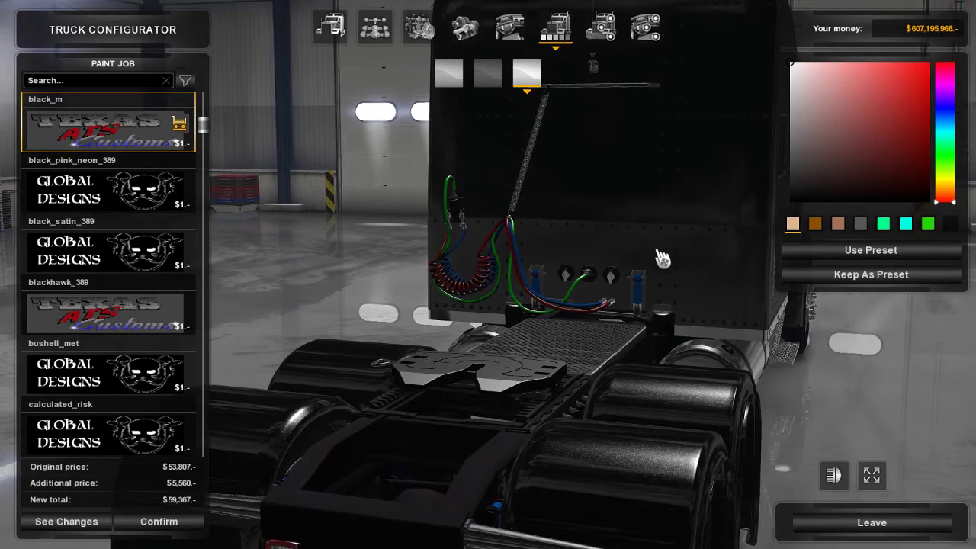
{"action": "mouse_move", "coordinate": [662, 258]}
{"action": "right_mouse_down"}
{"action": "mouse_move", "coordinate": [651, 252]}
{"action": "mouse_move", "coordinate": [664, 252]}
{"action": "right_mouse_up"}
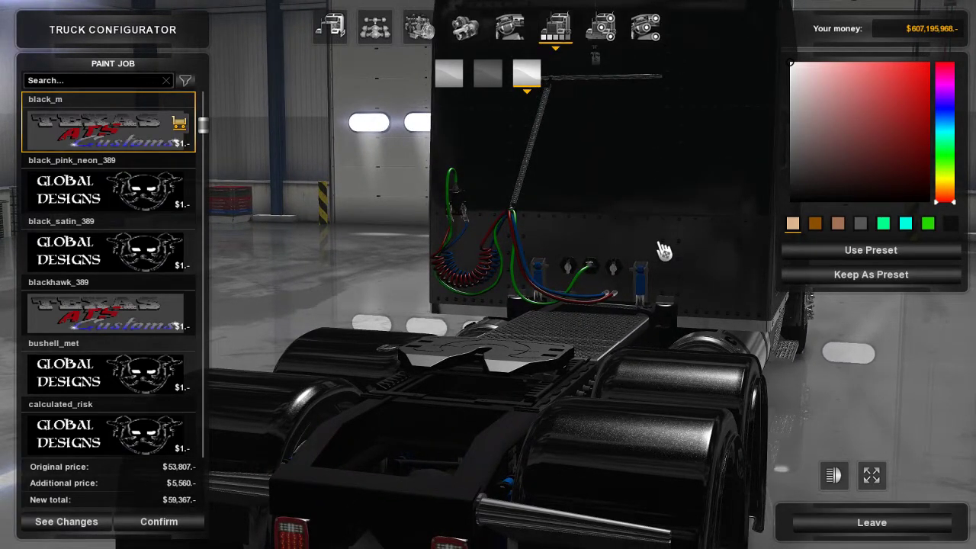
{"action": "right_click_drag", "start_coordinate": [679, 234], "coordinate": [660, 290]}
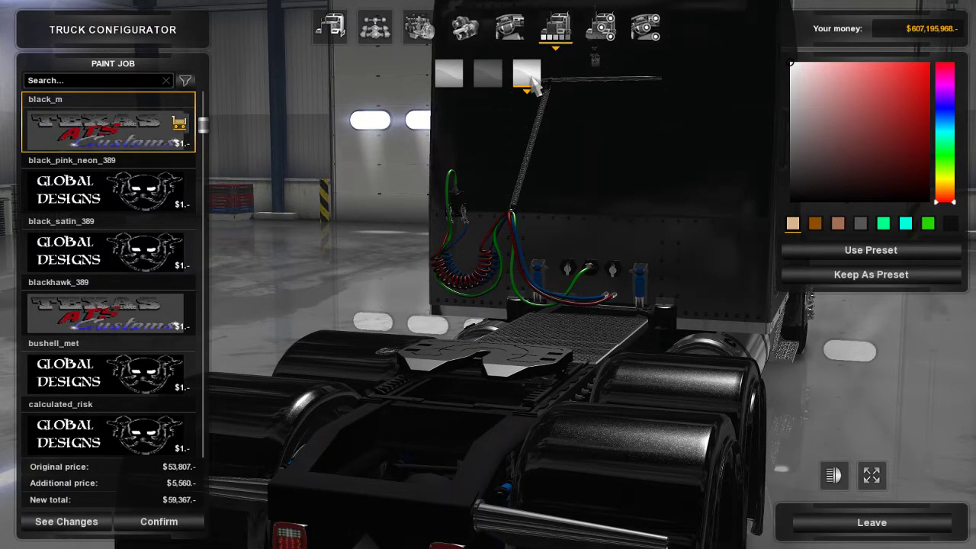
Set the third paint color of black_m to purple and inspect its flip effect around the truck
{"action": "left_click", "coordinate": [924, 80]}
{"action": "mouse_move", "coordinate": [949, 131]}
{"action": "left_mouse_down"}
{"action": "mouse_move", "coordinate": [952, 106]}
{"action": "mouse_move", "coordinate": [939, 141]}
{"action": "mouse_move", "coordinate": [949, 190]}
{"action": "mouse_move", "coordinate": [949, 88]}
{"action": "mouse_move", "coordinate": [953, 95]}
{"action": "left_mouse_up"}
{"action": "left_click_drag", "start_coordinate": [768, 163], "coordinate": [621, 407]}
{"action": "scroll", "coordinate": [602, 353], "scroll_direction": "up", "scroll_amount": 2}
{"action": "left_click_drag", "start_coordinate": [598, 345], "coordinate": [359, 242]}
{"action": "scroll", "coordinate": [674, 358], "scroll_direction": "down", "scroll_amount": 3}
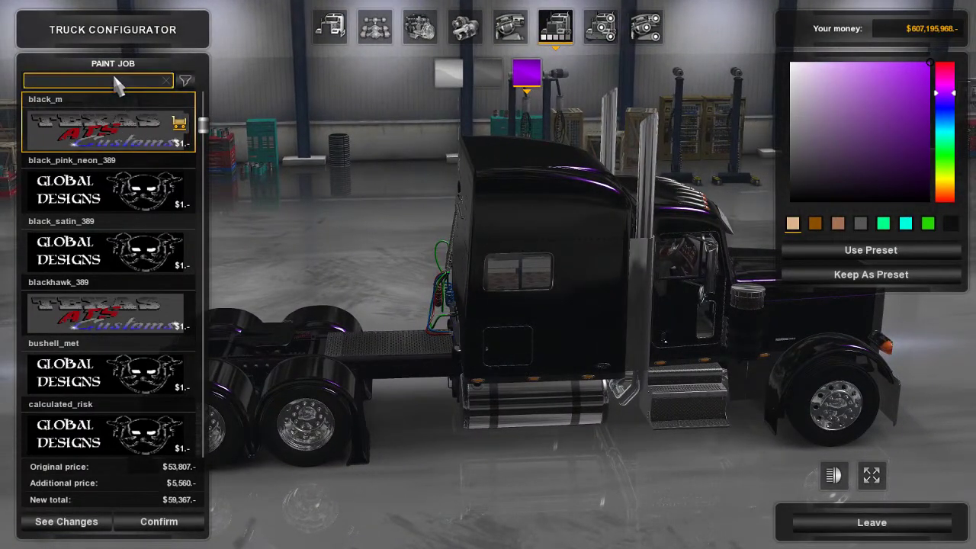
Search the paint jobs for "red", apply red_change_m and select its first paint color
{"action": "type", "text": "red"}
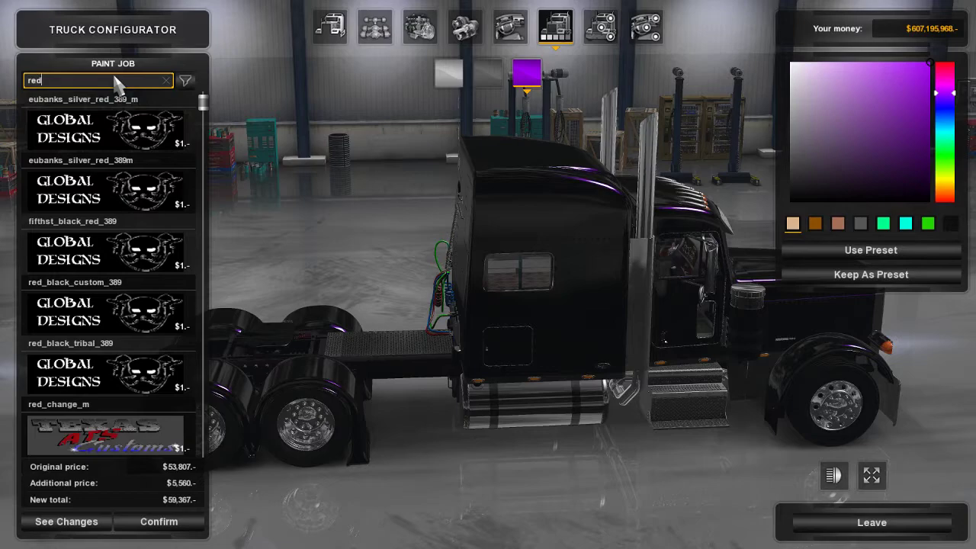
{"action": "left_click", "coordinate": [122, 443]}
{"action": "left_click_drag", "start_coordinate": [473, 303], "coordinate": [762, 272]}
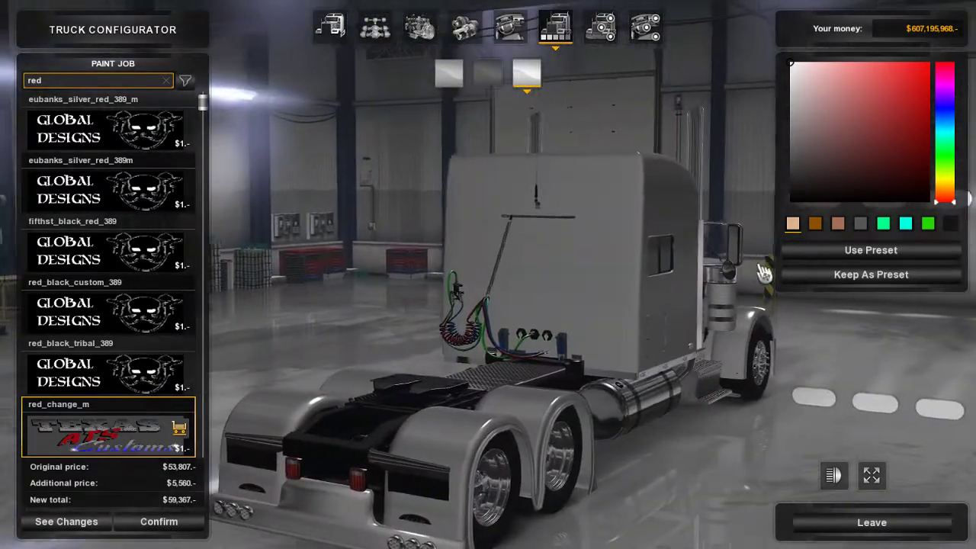
{"action": "left_click_drag", "start_coordinate": [540, 202], "coordinate": [570, 201]}
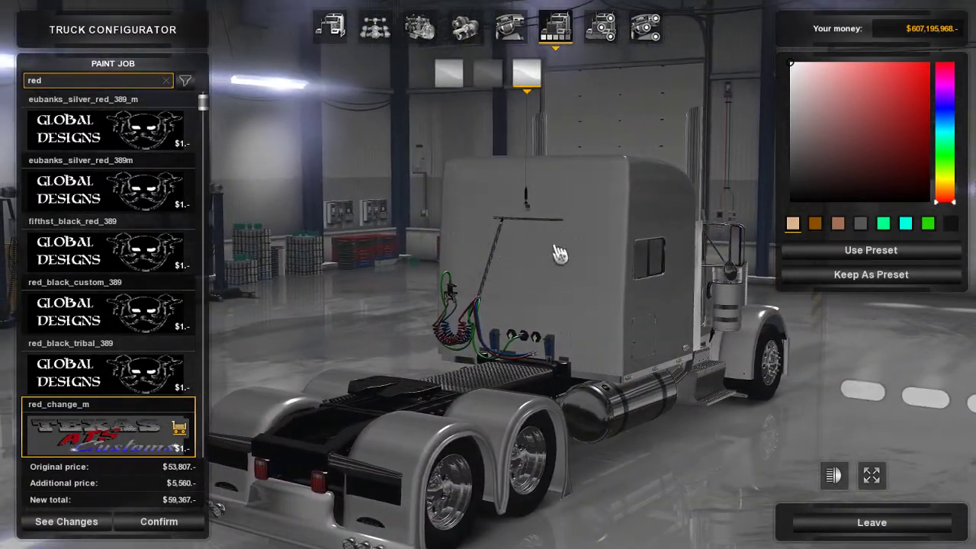
{"action": "mouse_move", "coordinate": [649, 290]}
{"action": "left_mouse_down"}
{"action": "mouse_move", "coordinate": [627, 295]}
{"action": "mouse_move", "coordinate": [571, 277]}
{"action": "left_mouse_up"}
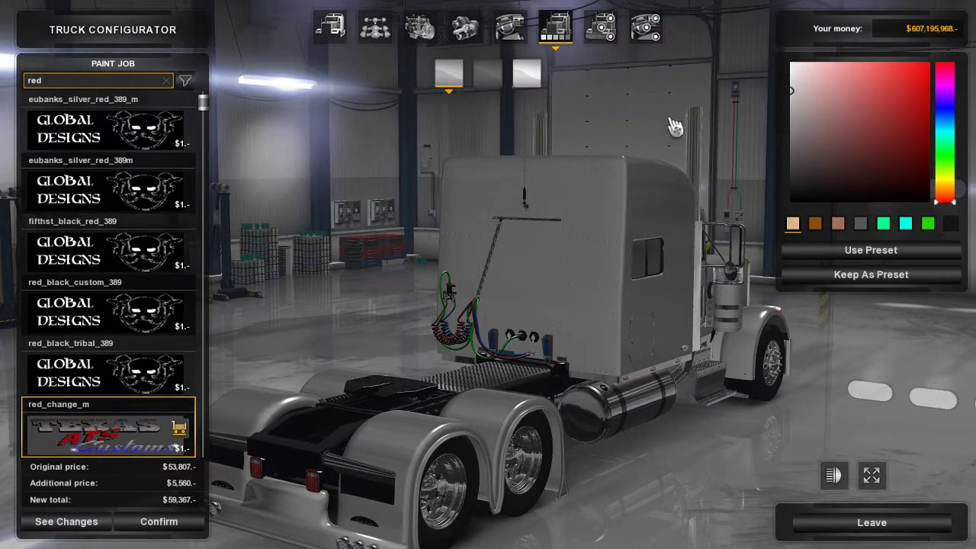
Set the first color of red_change_m to bright red and its second color to yellow
{"action": "left_click_drag", "start_coordinate": [833, 122], "coordinate": [944, 58]}
{"action": "left_click", "coordinate": [500, 72]}
{"action": "left_click_drag", "start_coordinate": [841, 102], "coordinate": [955, 61]}
{"action": "mouse_move", "coordinate": [666, 173]}
{"action": "left_mouse_down"}
{"action": "mouse_move", "coordinate": [587, 236]}
{"action": "mouse_move", "coordinate": [944, 183]}
{"action": "left_mouse_up"}
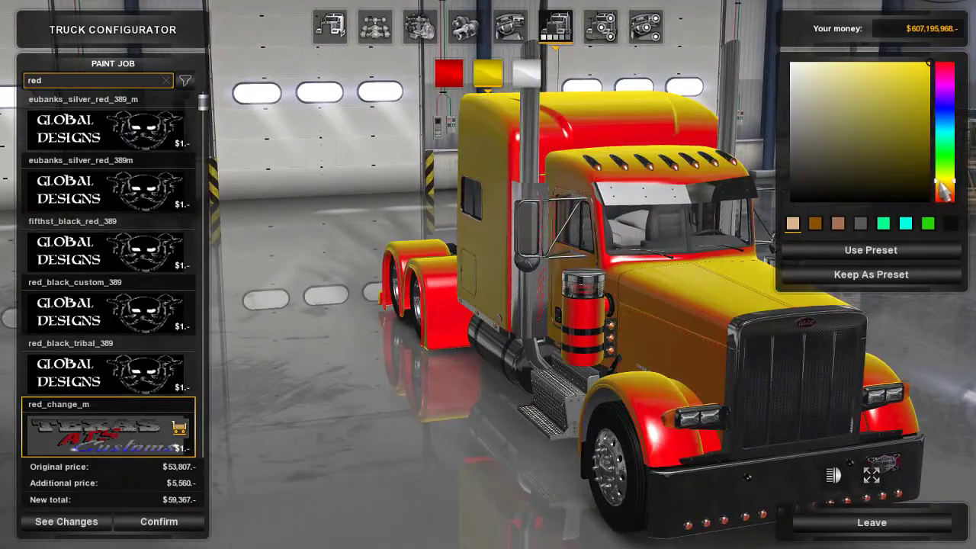
Change the first color of red_change_m to yellow and inspect the finish on the truck's rear
{"action": "left_click", "coordinate": [450, 77]}
{"action": "left_click_drag", "start_coordinate": [945, 200], "coordinate": [945, 182]}
{"action": "left_click_drag", "start_coordinate": [929, 81], "coordinate": [931, 61]}
{"action": "mouse_move", "coordinate": [758, 119]}
{"action": "left_mouse_down"}
{"action": "mouse_move", "coordinate": [382, 221]}
{"action": "mouse_move", "coordinate": [131, 306]}
{"action": "left_mouse_up"}
{"action": "left_click_drag", "start_coordinate": [512, 277], "coordinate": [557, 334]}
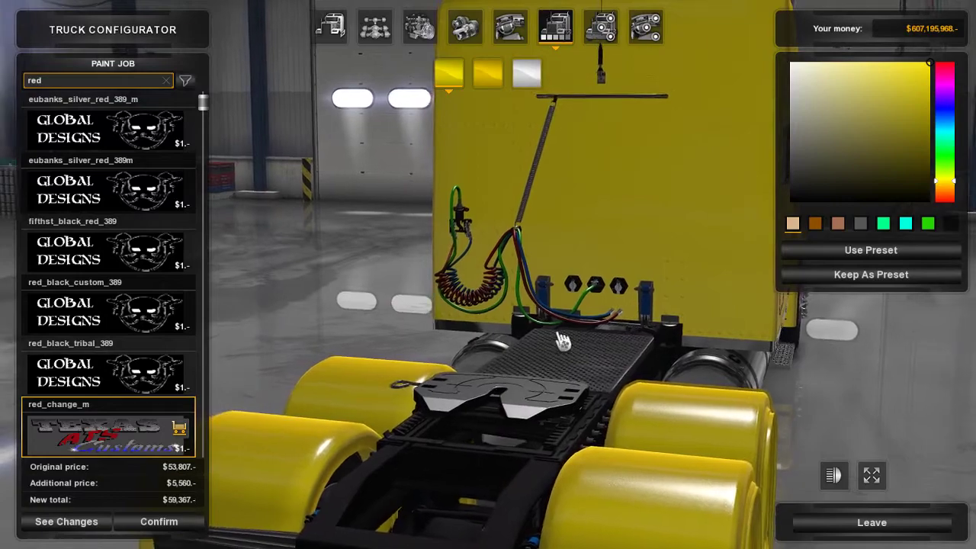
Set the third color of red_change_m to green and inspect the truck from the side
{"action": "left_click", "coordinate": [526, 90]}
{"action": "left_click", "coordinate": [863, 125]}
{"action": "mouse_move", "coordinate": [949, 132]}
{"action": "left_mouse_down"}
{"action": "mouse_move", "coordinate": [949, 152]}
{"action": "mouse_move", "coordinate": [951, 99]}
{"action": "mouse_move", "coordinate": [950, 160]}
{"action": "mouse_move", "coordinate": [949, 143]}
{"action": "left_mouse_up"}
{"action": "mouse_move", "coordinate": [709, 200]}
{"action": "left_mouse_down"}
{"action": "mouse_move", "coordinate": [673, 285]}
{"action": "mouse_move", "coordinate": [654, 289]}
{"action": "mouse_move", "coordinate": [669, 247]}
{"action": "mouse_move", "coordinate": [668, 293]}
{"action": "mouse_move", "coordinate": [626, 333]}
{"action": "mouse_move", "coordinate": [605, 329]}
{"action": "mouse_move", "coordinate": [668, 387]}
{"action": "mouse_move", "coordinate": [549, 385]}
{"action": "mouse_move", "coordinate": [305, 330]}
{"action": "mouse_move", "coordinate": [213, 366]}
{"action": "left_mouse_up"}
{"action": "scroll", "coordinate": [673, 285], "scroll_direction": "down", "scroll_amount": 2}
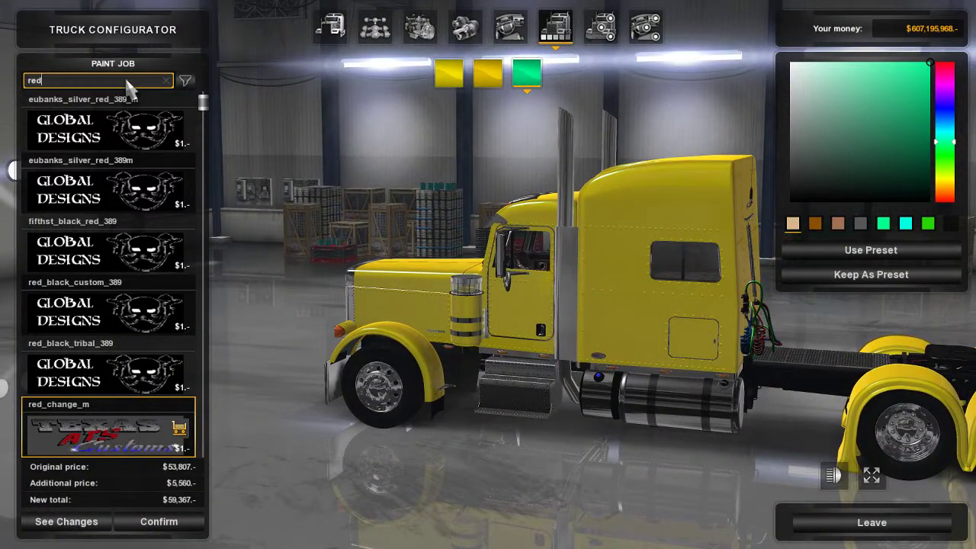
Search the paint jobs again and examine dark_fairy_389 on the back of the sleeper and fenders
{"action": "left_click", "coordinate": [166, 81]}
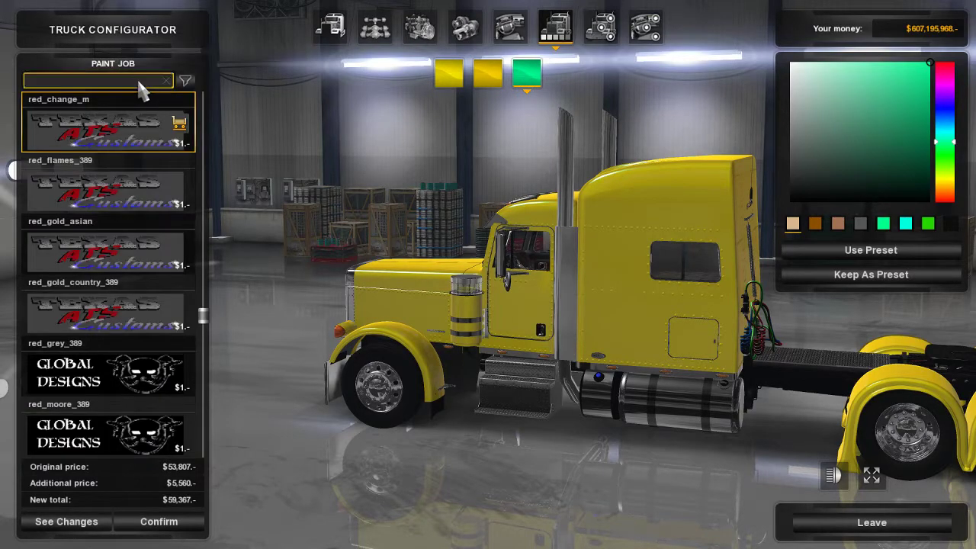
{"action": "type", "text": "red"}
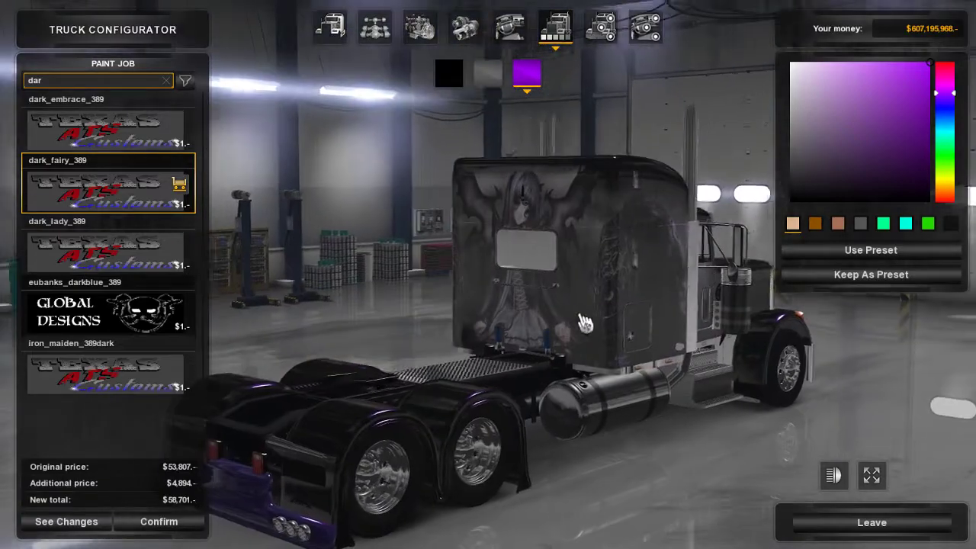
{"action": "left_click_drag", "start_coordinate": [584, 323], "coordinate": [584, 251]}
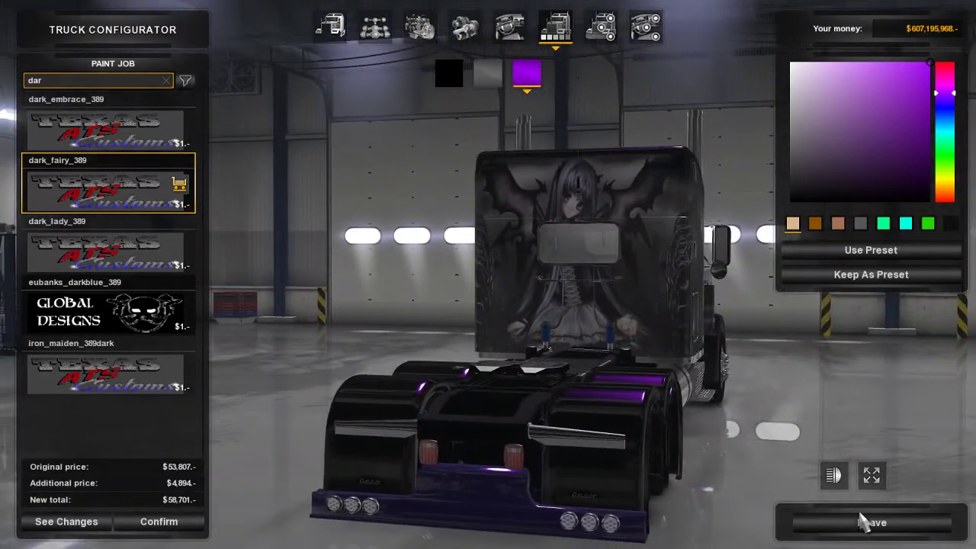
Leave the truck configurator and the Flagstaff dealer, confirming both exits without purchasing the truck
{"action": "left_click", "coordinate": [868, 521]}
{"action": "left_click", "coordinate": [437, 358]}
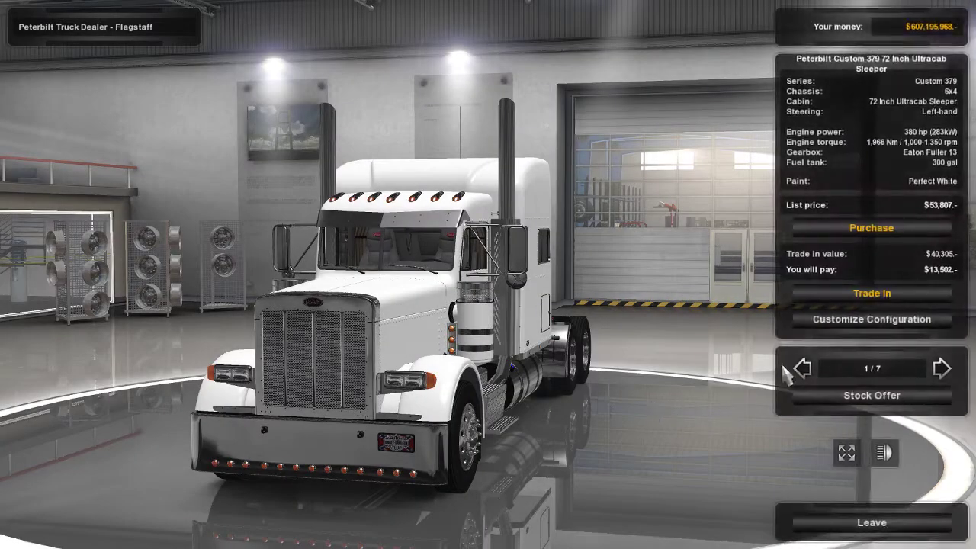
{"action": "left_click", "coordinate": [872, 523]}
{"action": "left_click", "coordinate": [441, 356]}
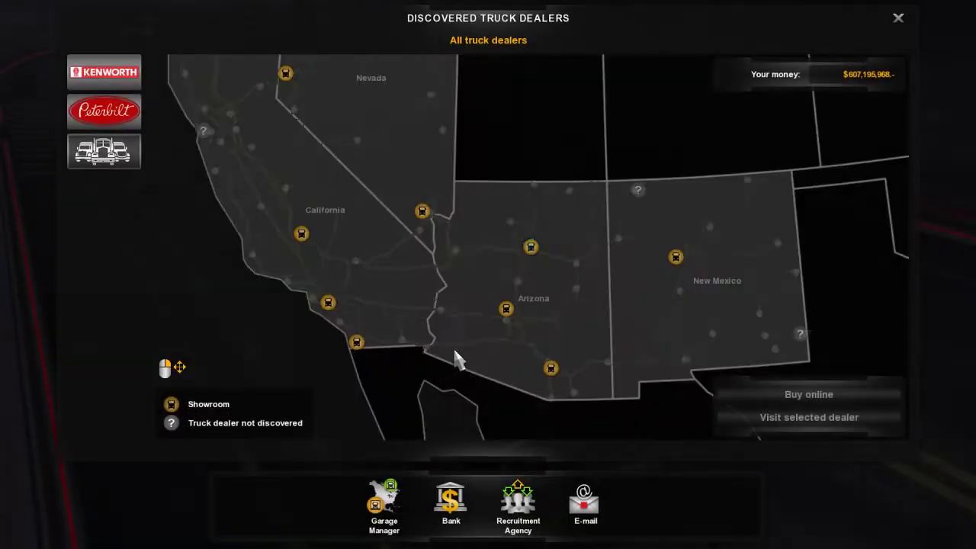
Close the truck dealer map and quit American Truck Simulator, confirming the exit to the desktop
{"action": "left_click", "coordinate": [897, 17]}
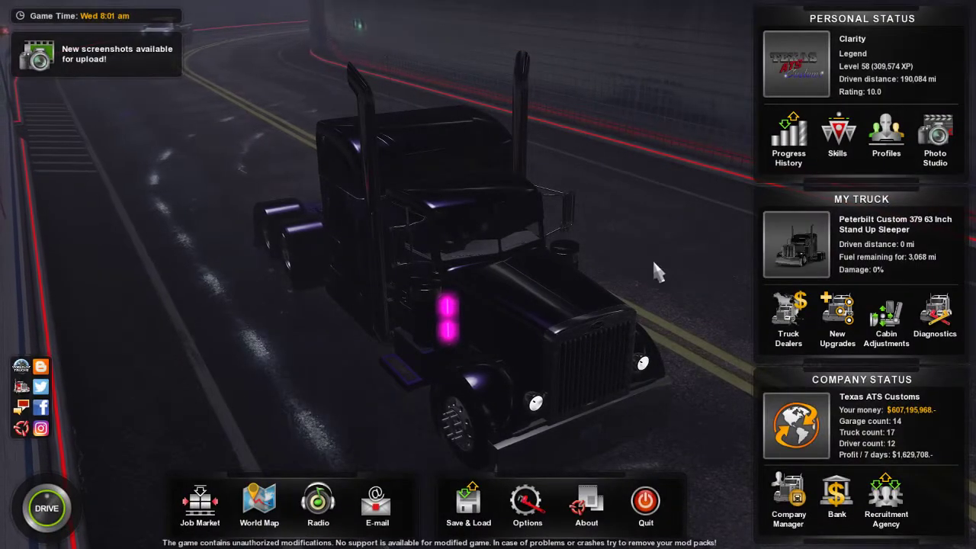
{"action": "left_click", "coordinate": [641, 501]}
{"action": "left_click", "coordinate": [457, 364]}
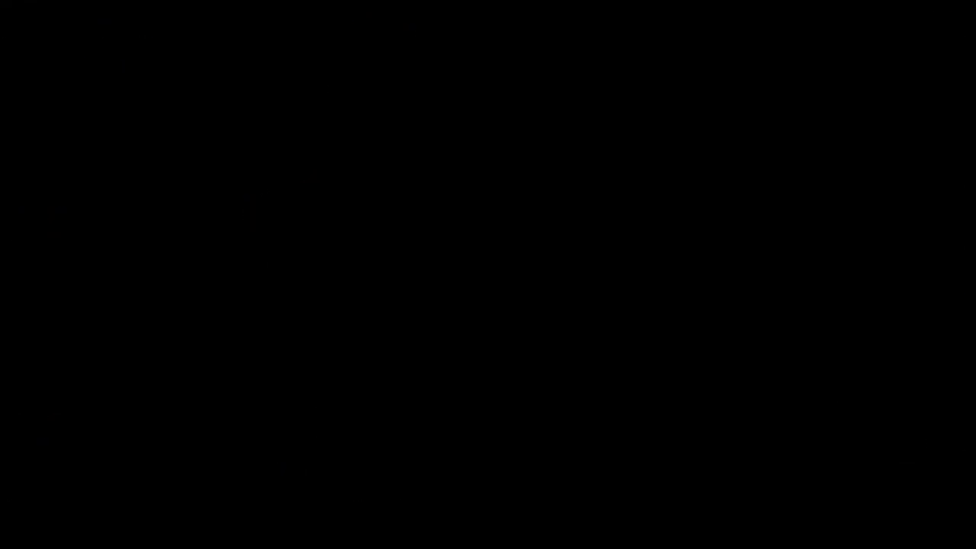
Open the red_stripe_m archive from the mod folder and view redstripem.sii in the paint_job folder under def
{"action": "scroll", "coordinate": [567, 202], "scroll_direction": "down", "scroll_amount": 3}
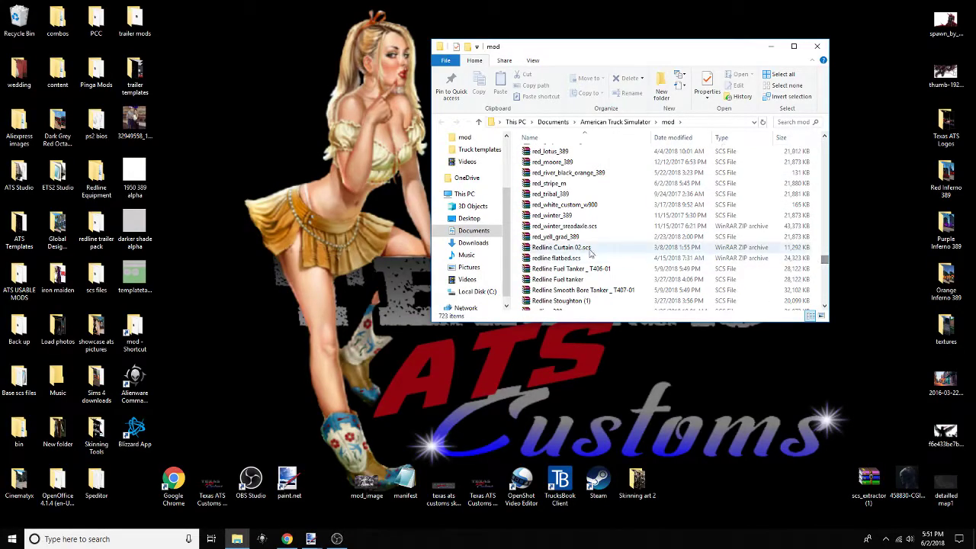
{"action": "double_click", "coordinate": [551, 183]}
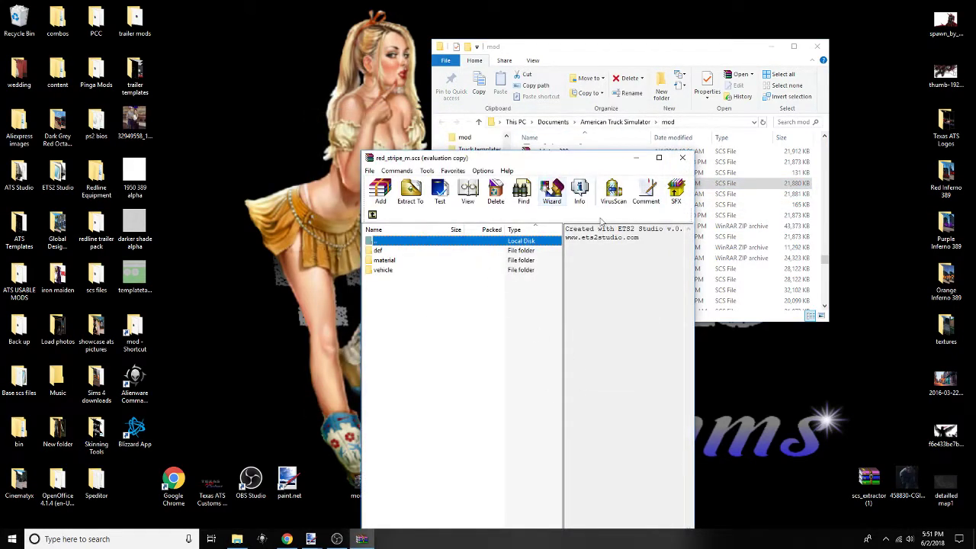
{"action": "left_click_drag", "start_coordinate": [572, 158], "coordinate": [592, 74]}
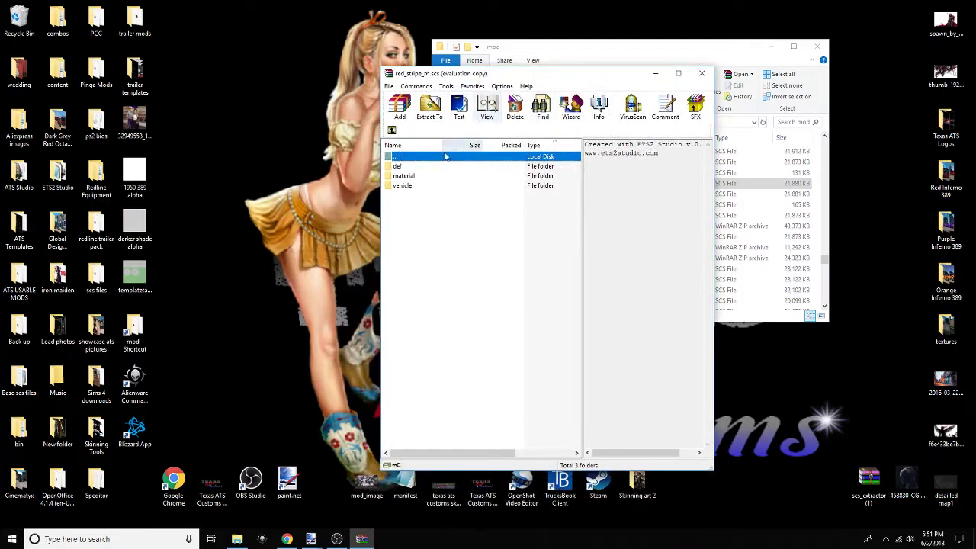
{"action": "double_click", "coordinate": [397, 166]}
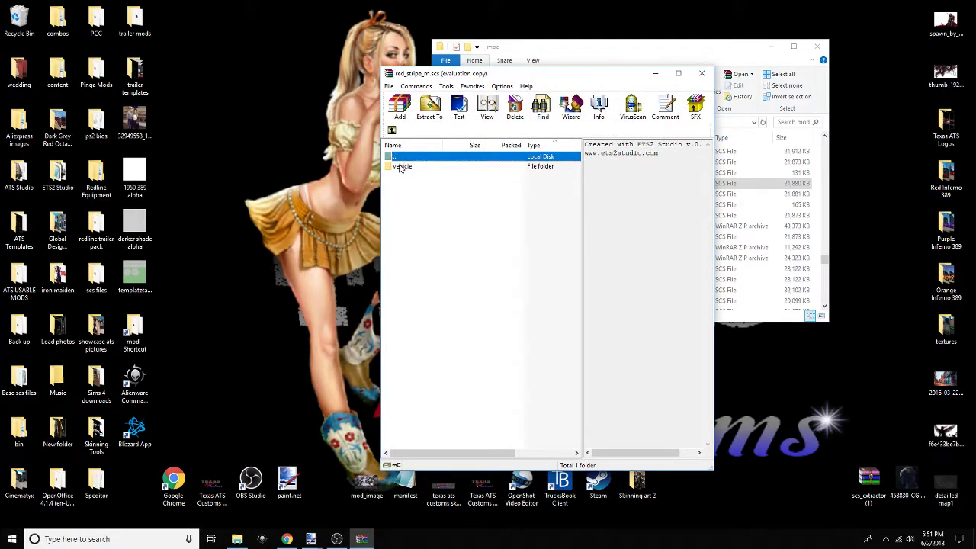
{"action": "double_click", "coordinate": [412, 166]}
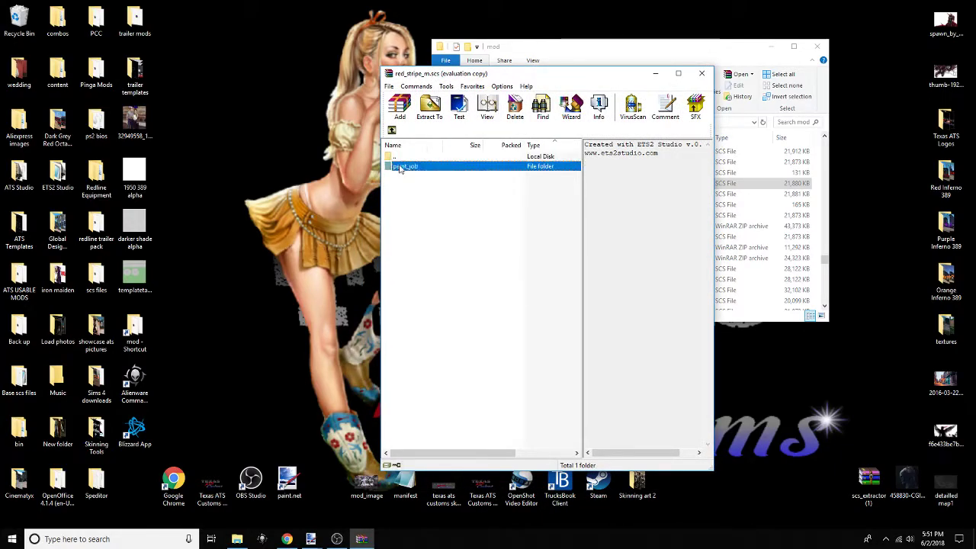
{"action": "double_click", "coordinate": [413, 167]}
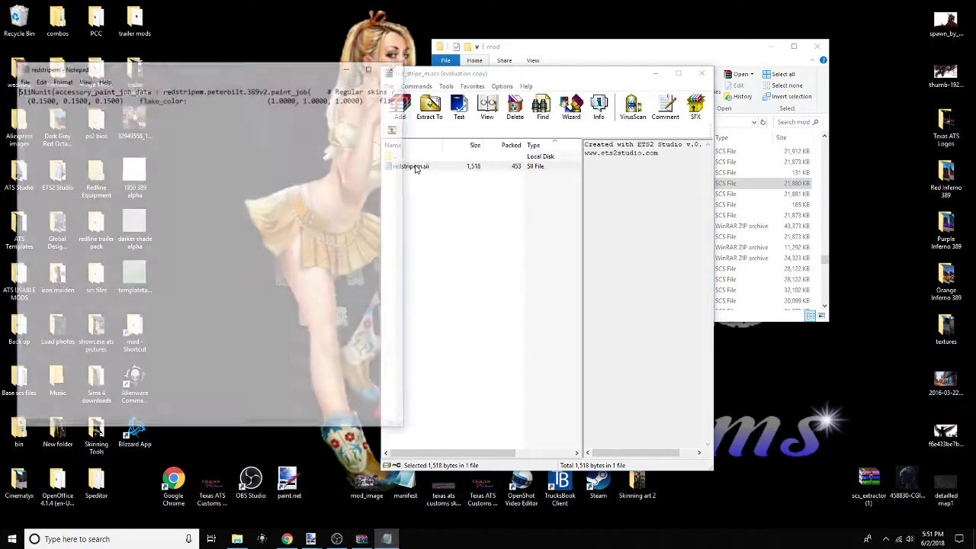
Maximize the redstripem text and examine its paint job parameters, including flake density, shininess, clearcoat rolloff and noise
{"action": "left_click_drag", "start_coordinate": [316, 69], "coordinate": [424, 53]}
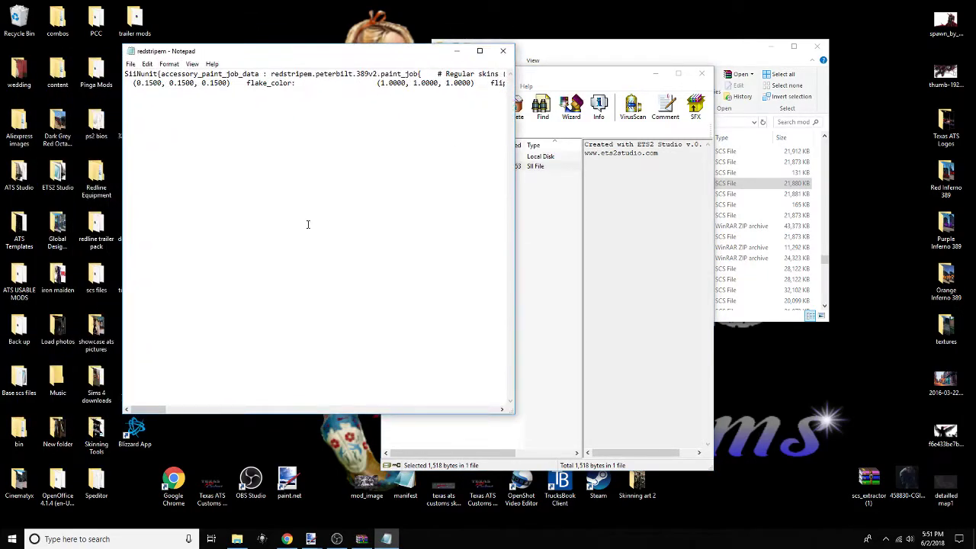
{"action": "left_click", "coordinate": [479, 51]}
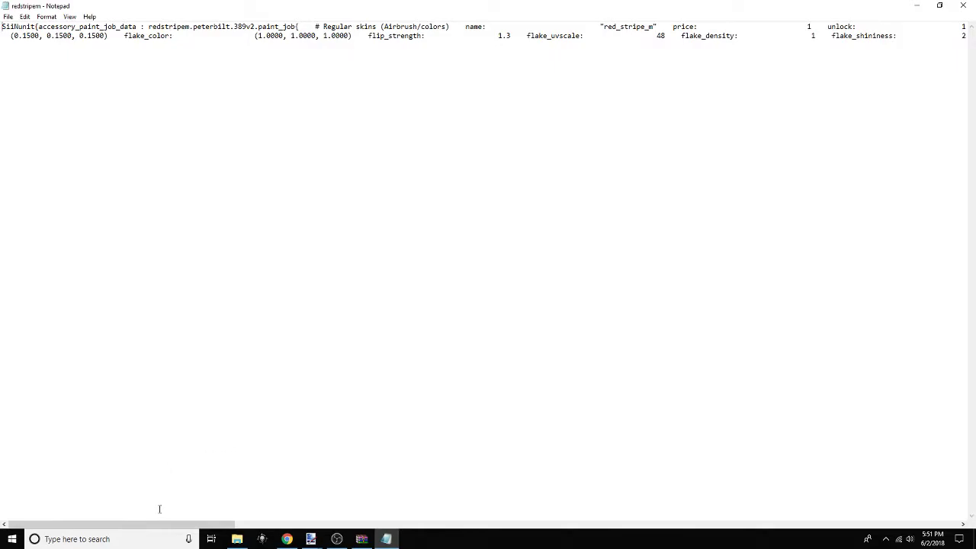
{"action": "mouse_move", "coordinate": [159, 524]}
{"action": "left_mouse_down"}
{"action": "mouse_move", "coordinate": [308, 529]}
{"action": "mouse_move", "coordinate": [127, 518]}
{"action": "left_mouse_up"}
{"action": "left_click_drag", "start_coordinate": [197, 524], "coordinate": [293, 524]}
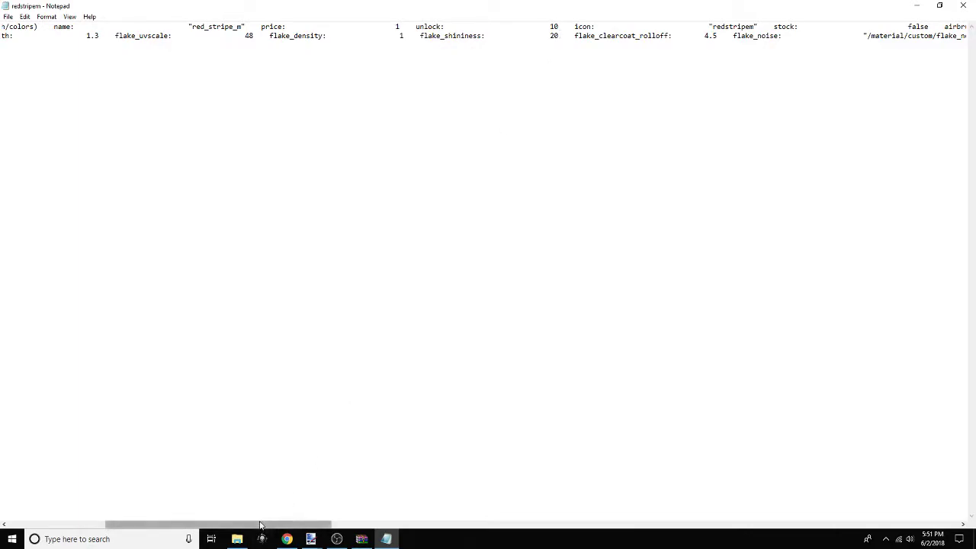
{"action": "left_click_drag", "start_coordinate": [260, 525], "coordinate": [317, 525]}
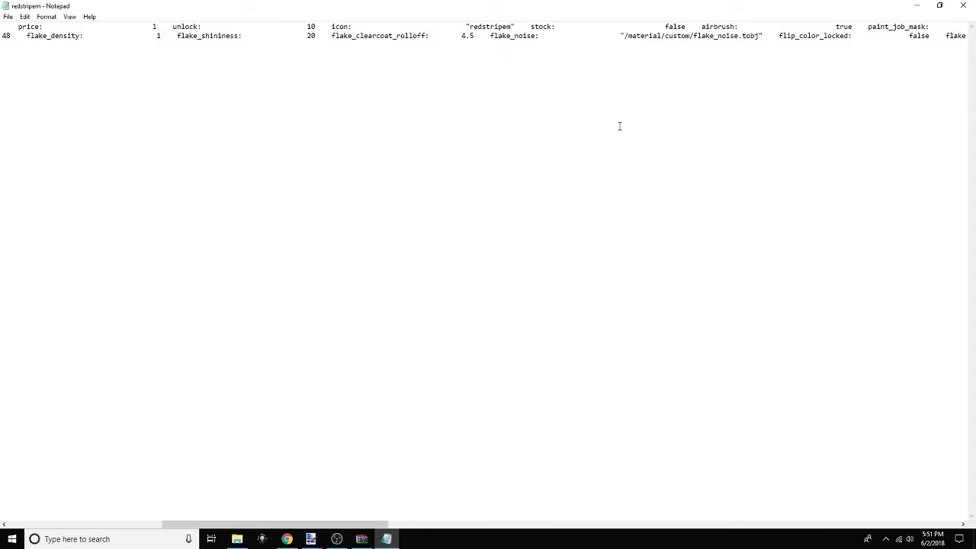
{"action": "left_click_drag", "start_coordinate": [335, 526], "coordinate": [282, 526]}
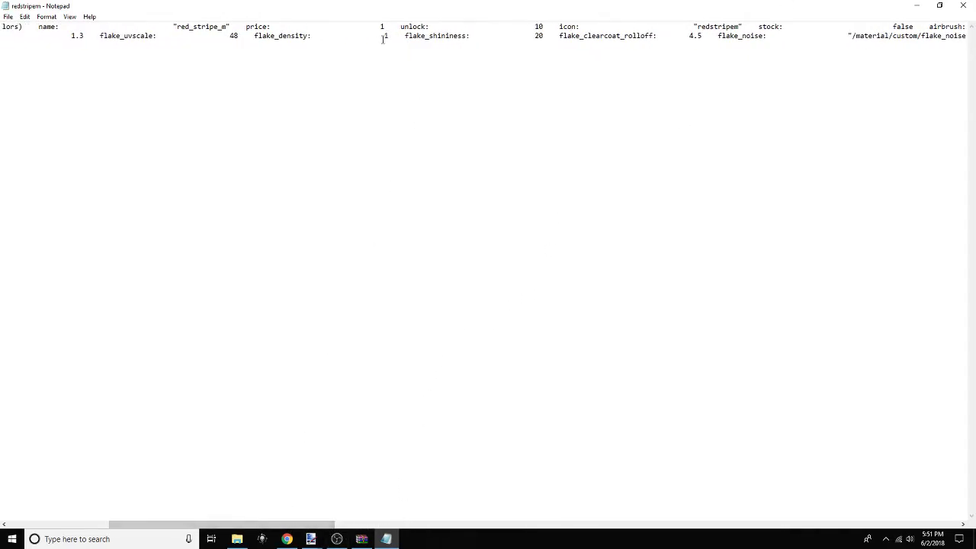
{"action": "mouse_move", "coordinate": [325, 524]}
{"action": "left_mouse_down"}
{"action": "mouse_move", "coordinate": [225, 537]}
{"action": "mouse_move", "coordinate": [320, 539]}
{"action": "left_mouse_up"}
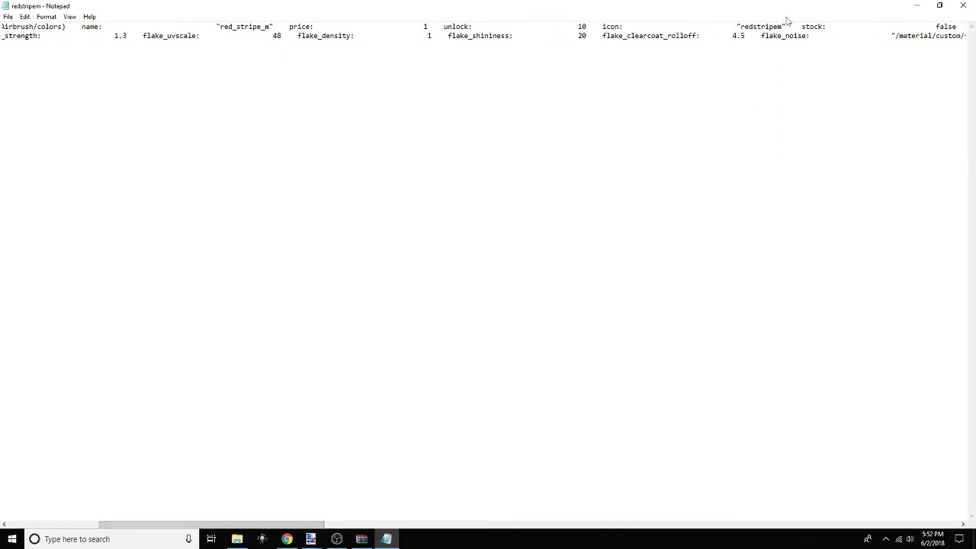
{"action": "left_click_drag", "start_coordinate": [222, 524], "coordinate": [247, 526]}
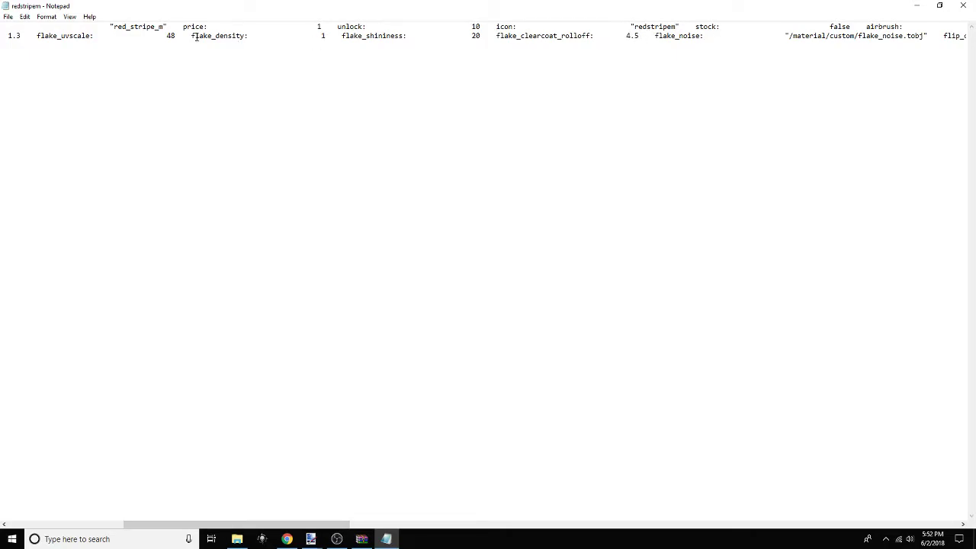
Close the redstripem text, the red_stripe_m archive and the mod folder without changing them
{"action": "left_click", "coordinate": [963, 6]}
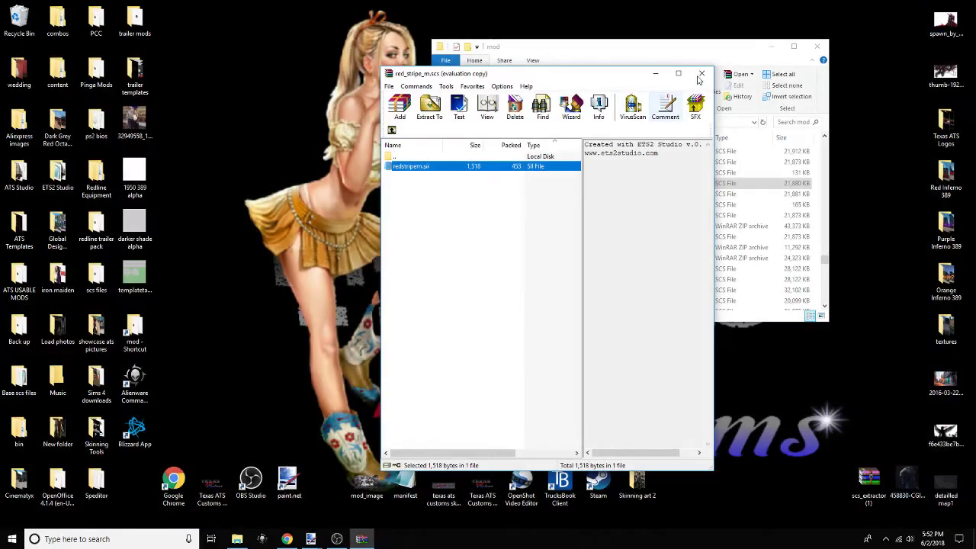
{"action": "left_click", "coordinate": [702, 70]}
{"action": "left_click", "coordinate": [816, 46]}
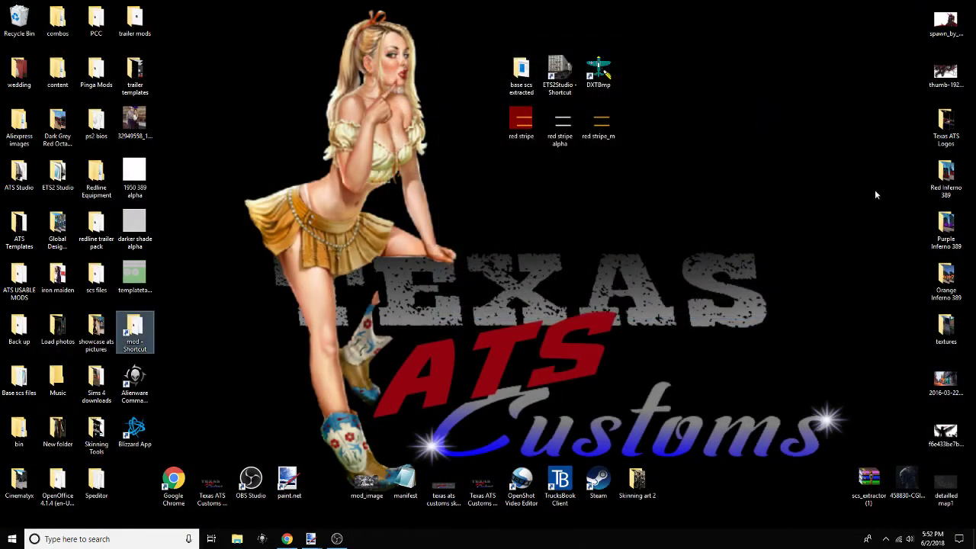
Delete the red stripe, red stripe alpha and red stripe_m image files from the desktop
{"action": "left_click_drag", "start_coordinate": [622, 137], "coordinate": [509, 114]}
{"action": "right_click", "coordinate": [512, 121]}
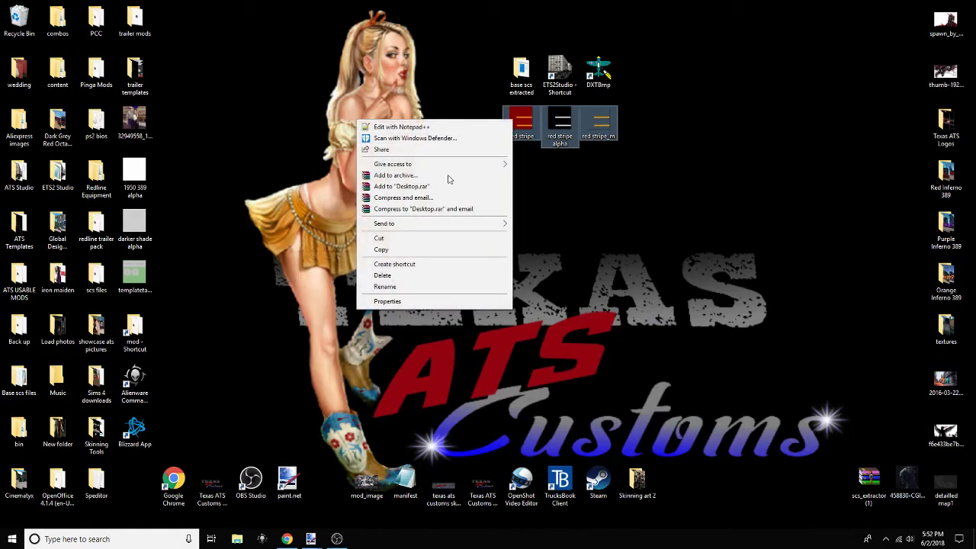
{"action": "left_click", "coordinate": [384, 275]}
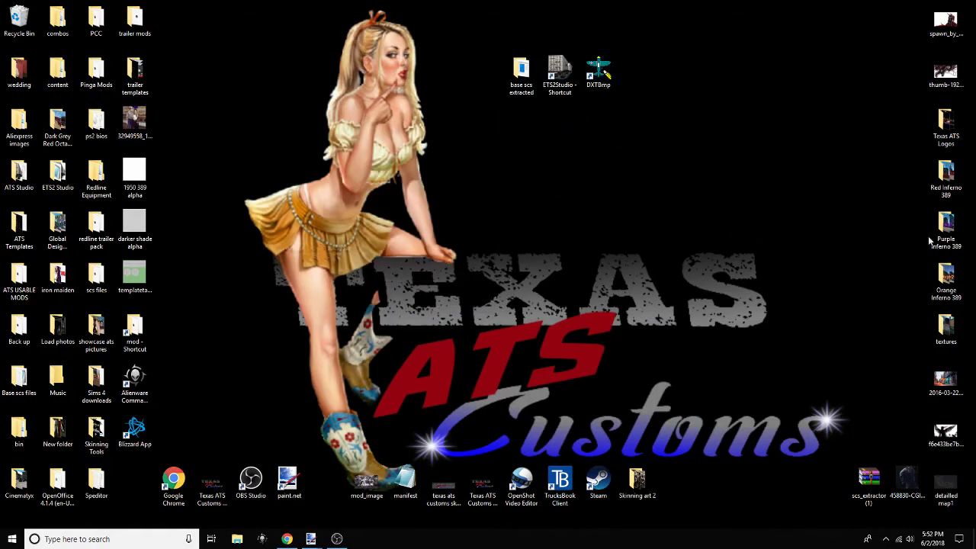